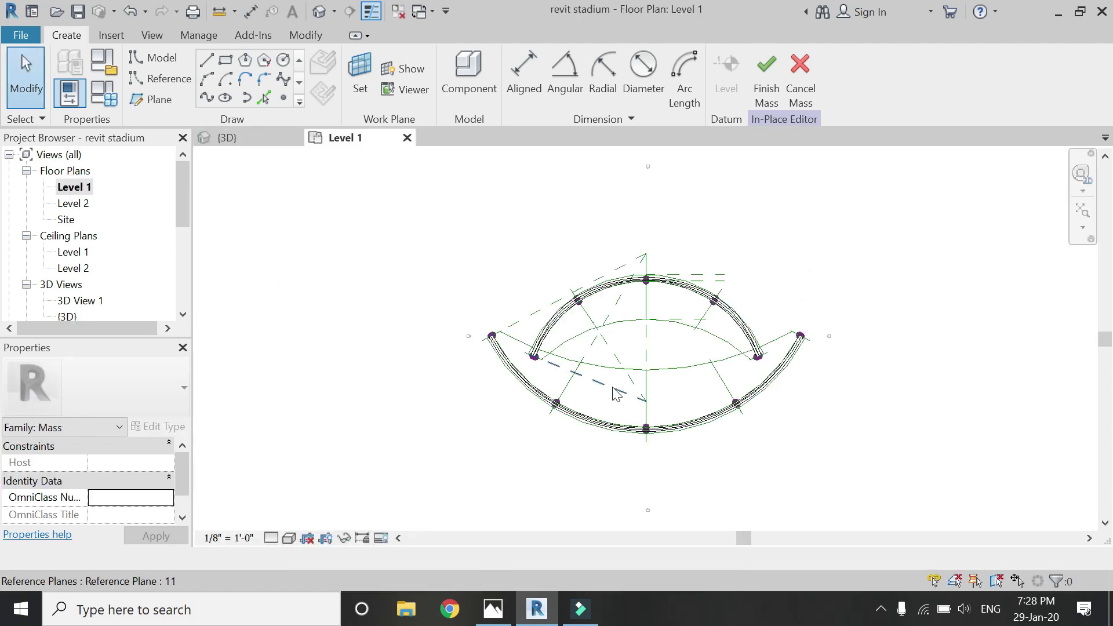
- Set the Level 1 plan's visual style to Shaded
{"action": "scroll", "coordinate": [586, 376], "scroll_direction": "up", "scroll_amount": 5}
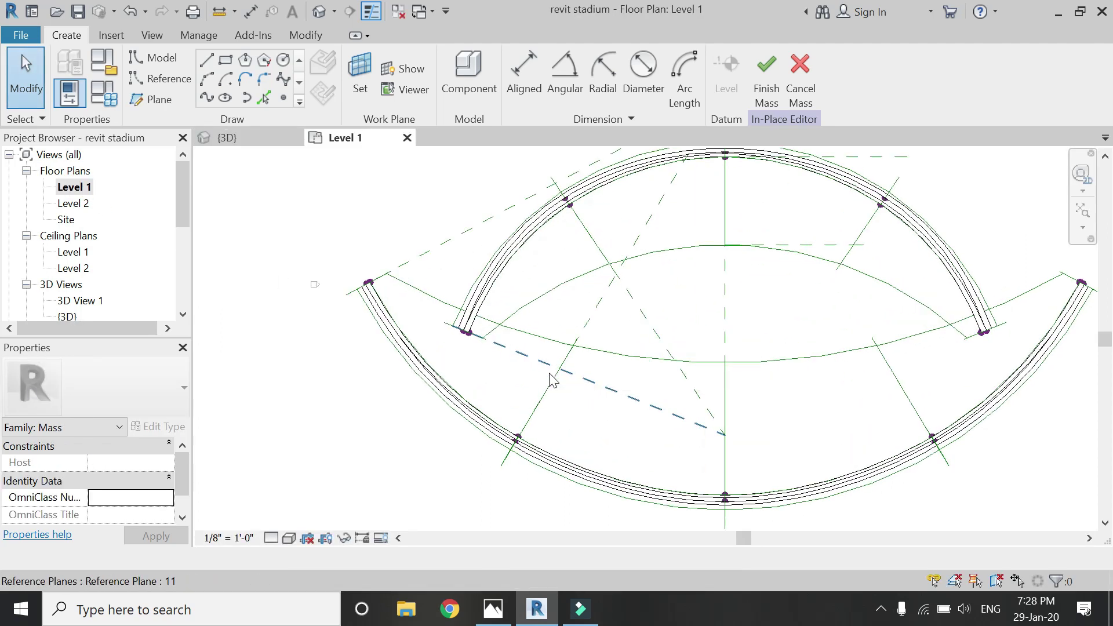
{"action": "scroll", "coordinate": [552, 380], "scroll_direction": "up", "scroll_amount": 1}
{"action": "left_click", "coordinate": [289, 538]}
{"action": "left_click", "coordinate": [299, 451]}
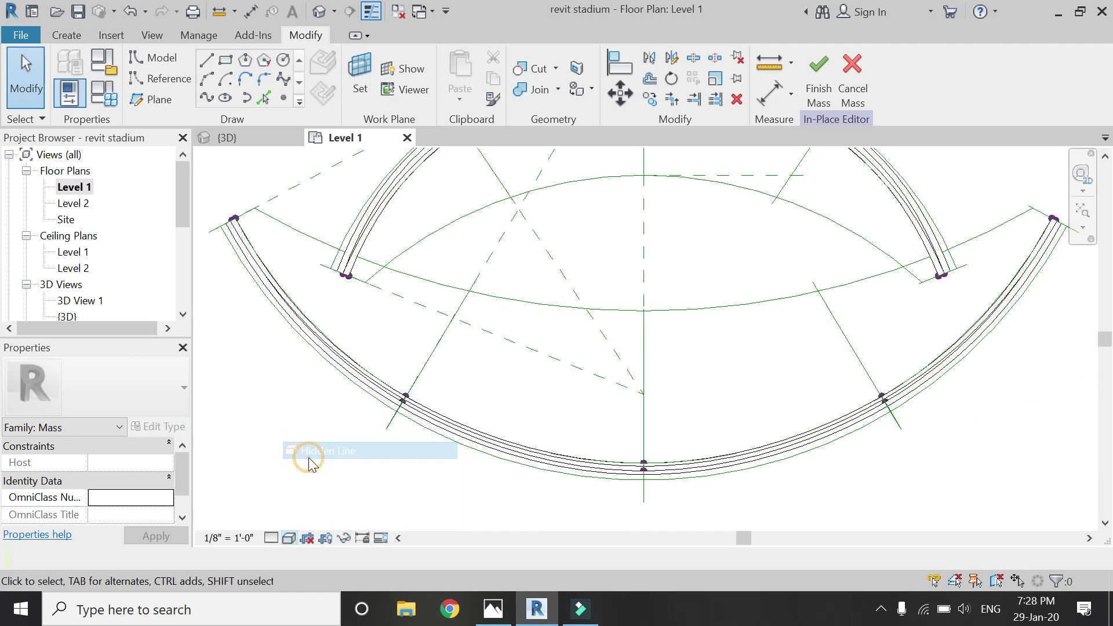
{"action": "left_click", "coordinate": [289, 538]}
{"action": "left_click", "coordinate": [299, 502]}
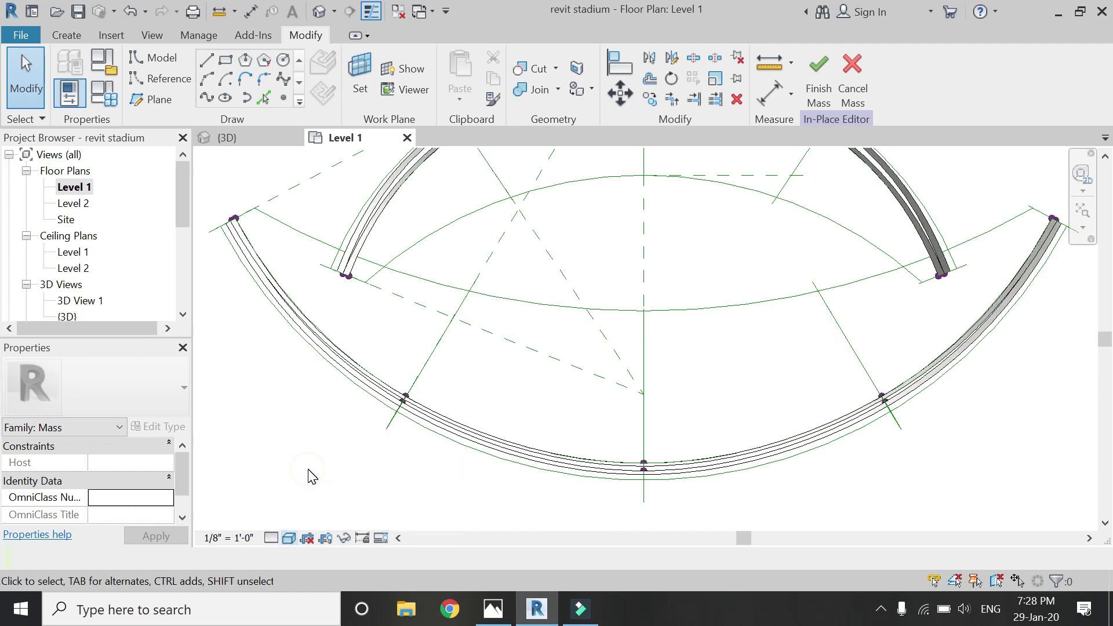
- Select the four curved form elements of the upper and lower stands and temporarily hide them in the view
{"action": "scroll", "coordinate": [588, 457], "scroll_direction": "down", "scroll_amount": 2}
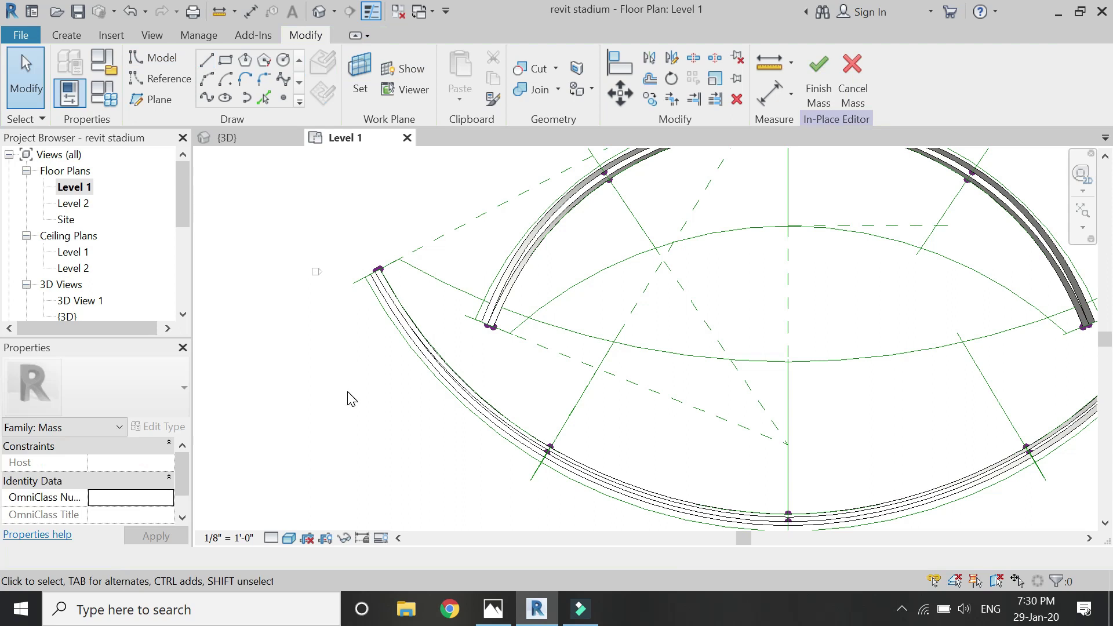
{"action": "scroll", "coordinate": [348, 398], "scroll_direction": "down", "scroll_amount": 3}
{"action": "scroll", "coordinate": [350, 377], "scroll_direction": "up", "scroll_amount": 2}
{"action": "scroll", "coordinate": [362, 333], "scroll_direction": "up", "scroll_amount": 2}
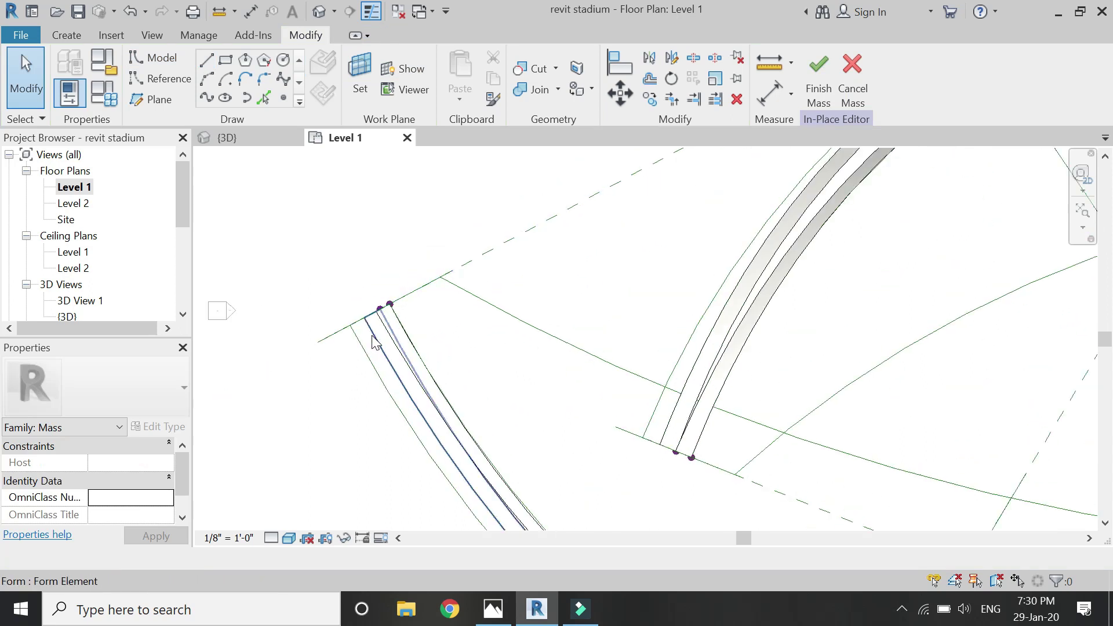
{"action": "left_click", "coordinate": [372, 339]}
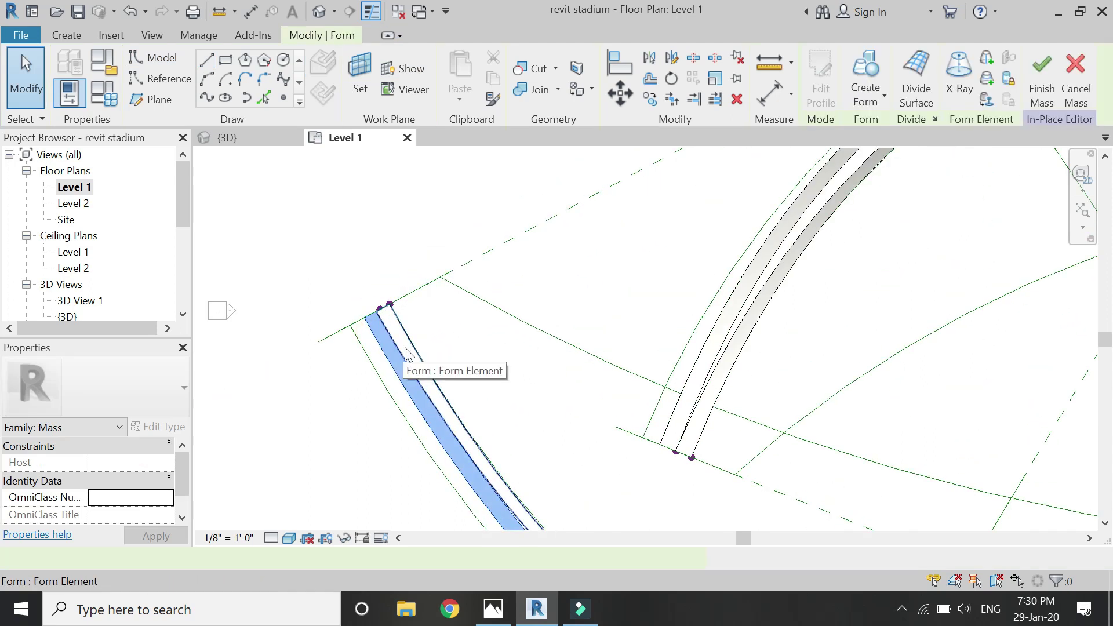
{"action": "left_click", "coordinate": [690, 458], "text": "ctrl"}
{"action": "left_click", "coordinate": [710, 376], "text": "ctrl"}
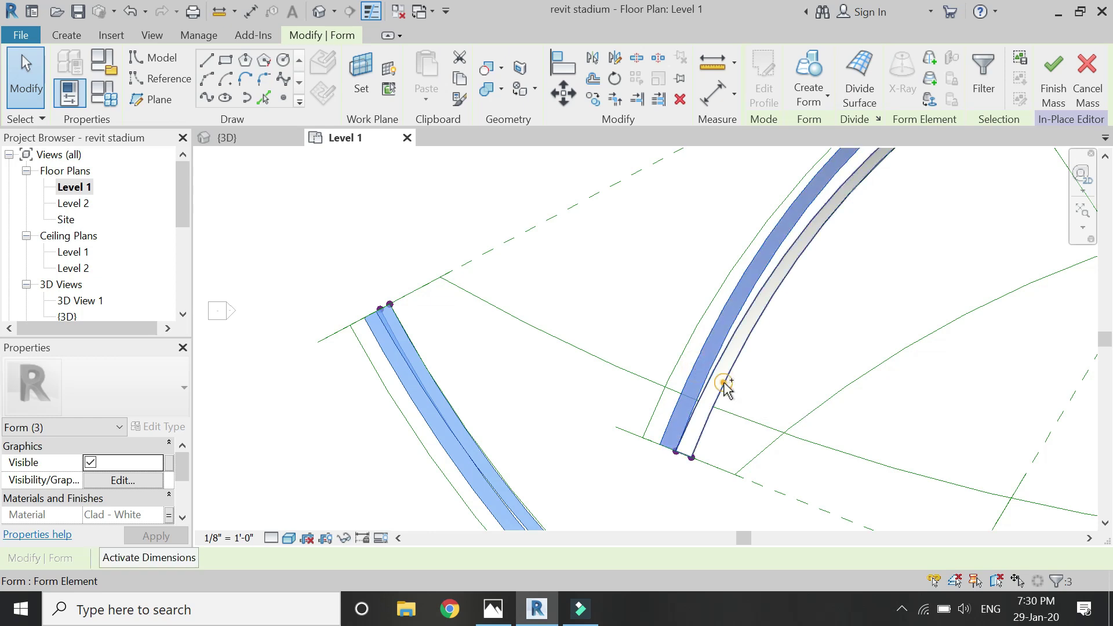
{"action": "left_click", "coordinate": [724, 389], "text": "ctrl"}
{"action": "left_click", "coordinate": [344, 538]}
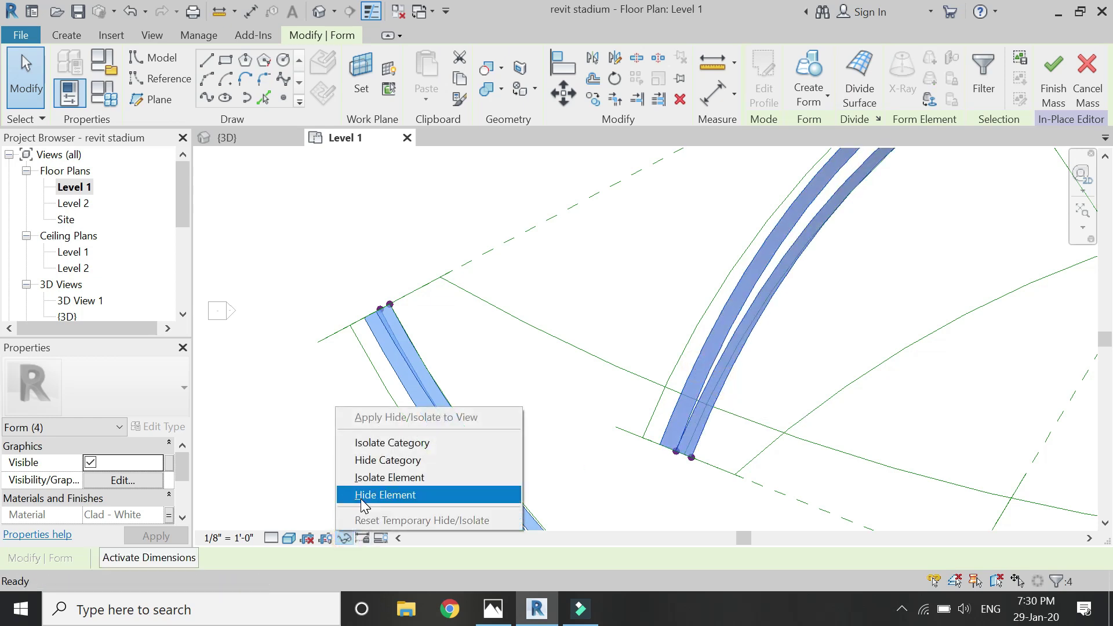
{"action": "left_click", "coordinate": [362, 496]}
- Draw a straight model line on Level 1 from the lower stand's outer arc end at the left to the first intermediate rib
{"action": "scroll", "coordinate": [342, 266], "scroll_direction": "down", "scroll_amount": 5}
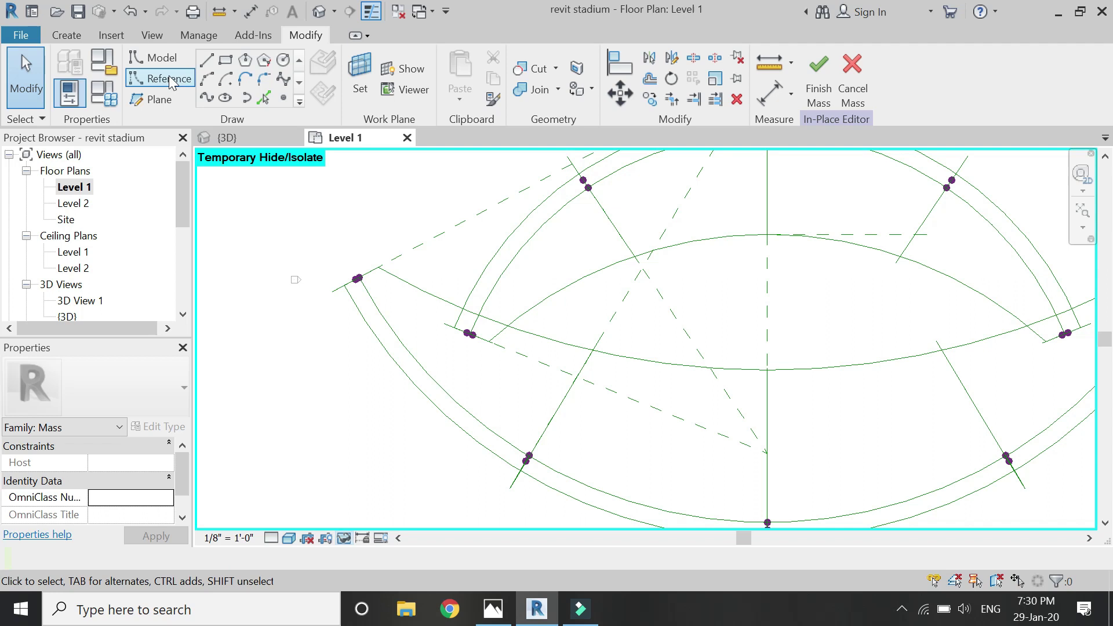
{"action": "left_click", "coordinate": [207, 60]}
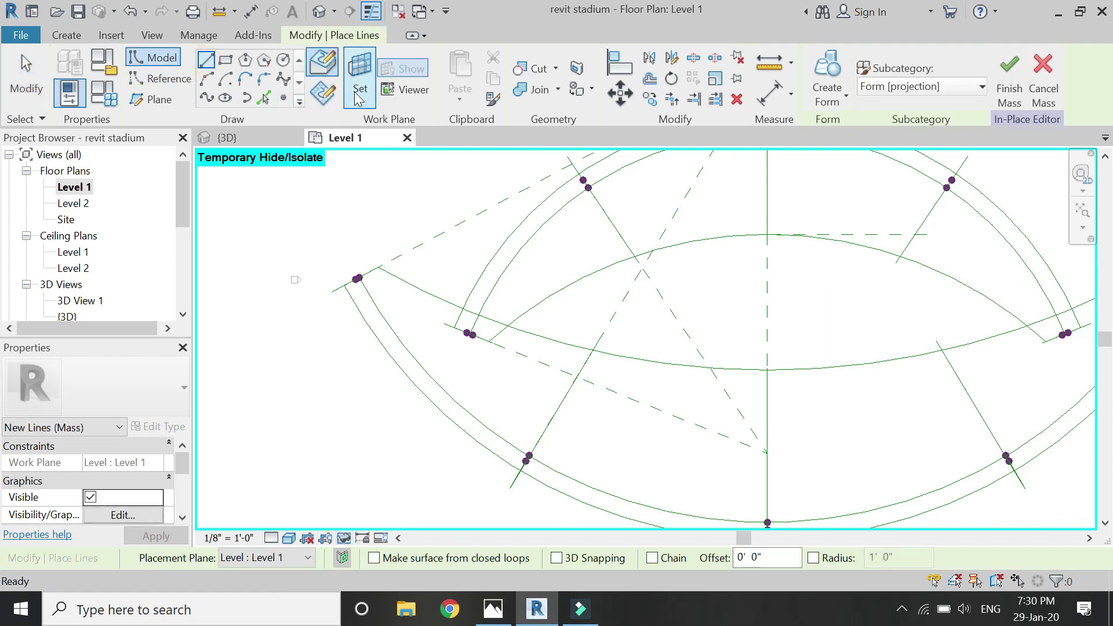
{"action": "left_click", "coordinate": [360, 75]}
{"action": "left_click", "coordinate": [819, 495]}
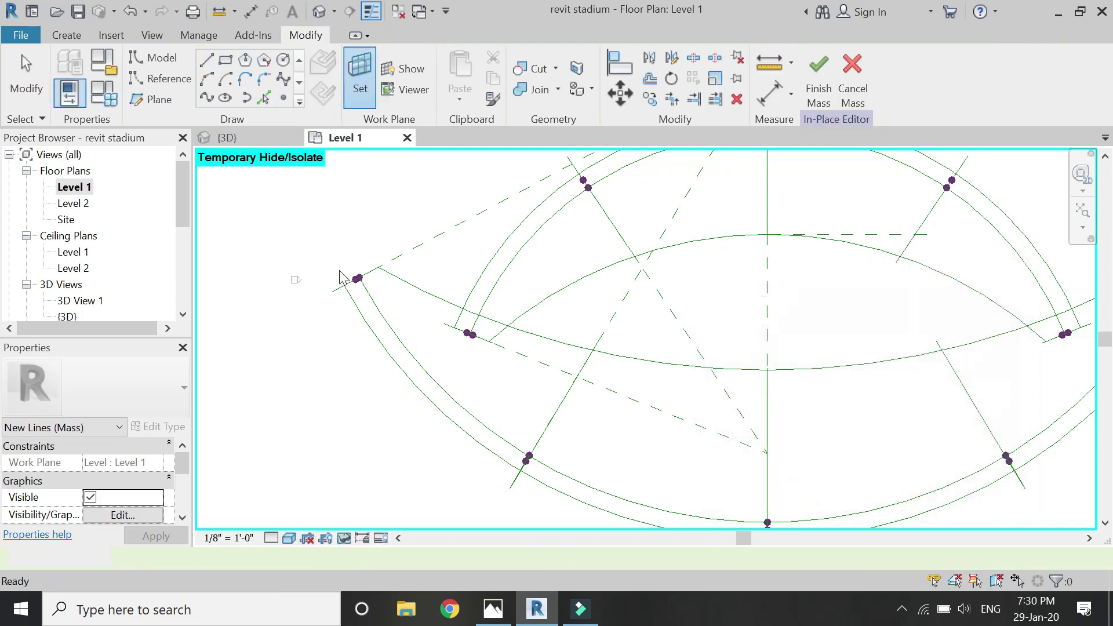
{"action": "scroll", "coordinate": [345, 286], "scroll_direction": "up", "scroll_amount": 3}
{"action": "left_click", "coordinate": [345, 286]}
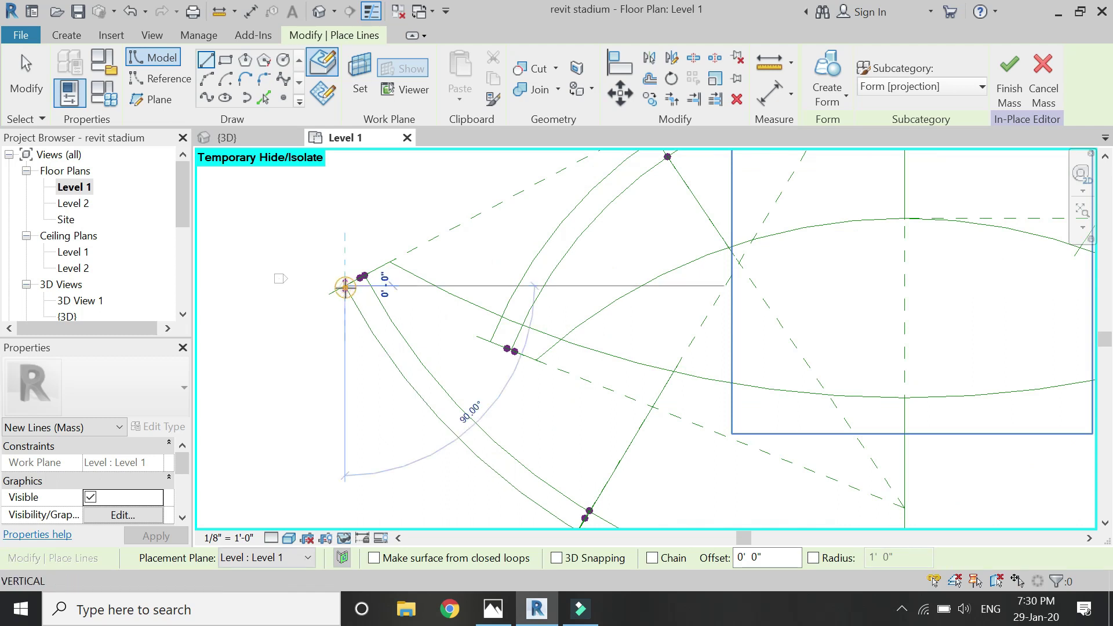
{"action": "scroll", "coordinate": [443, 402], "scroll_direction": "down", "scroll_amount": 3}
{"action": "scroll", "coordinate": [492, 430], "scroll_direction": "up", "scroll_amount": 2}
{"action": "scroll", "coordinate": [515, 460], "scroll_direction": "up", "scroll_amount": 2}
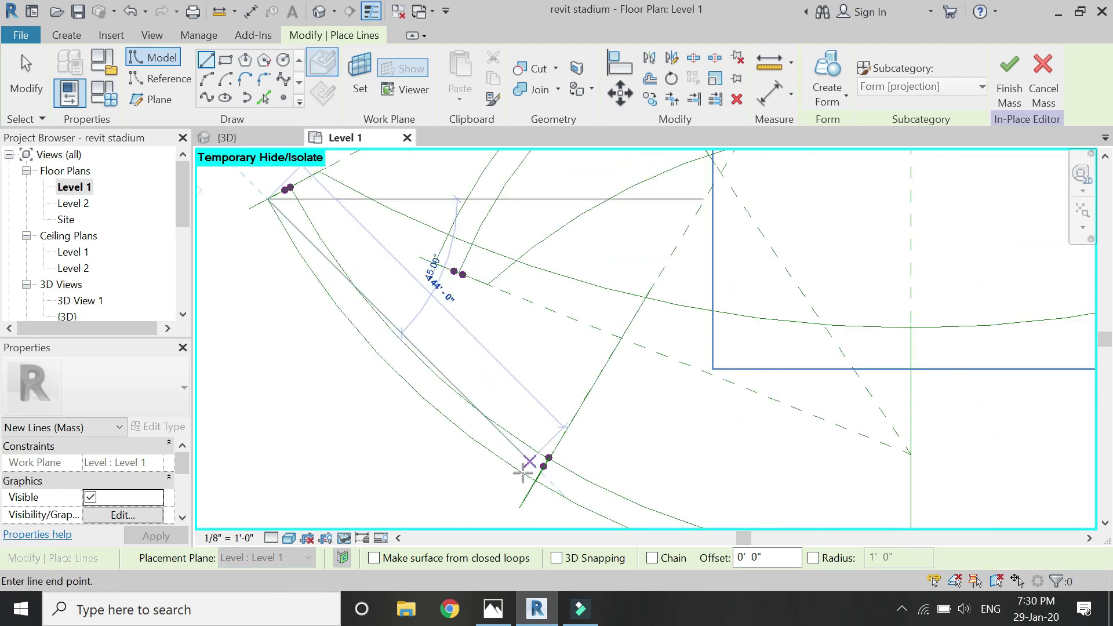
{"action": "left_click", "coordinate": [534, 482]}
{"action": "key", "text": "Escape"}
{"action": "key", "text": "Escape"}
- Draw a reference plane from the upper arc area to the new model line, perpendicular to that line
{"action": "scroll", "coordinate": [534, 482], "scroll_direction": "down", "scroll_amount": 3}
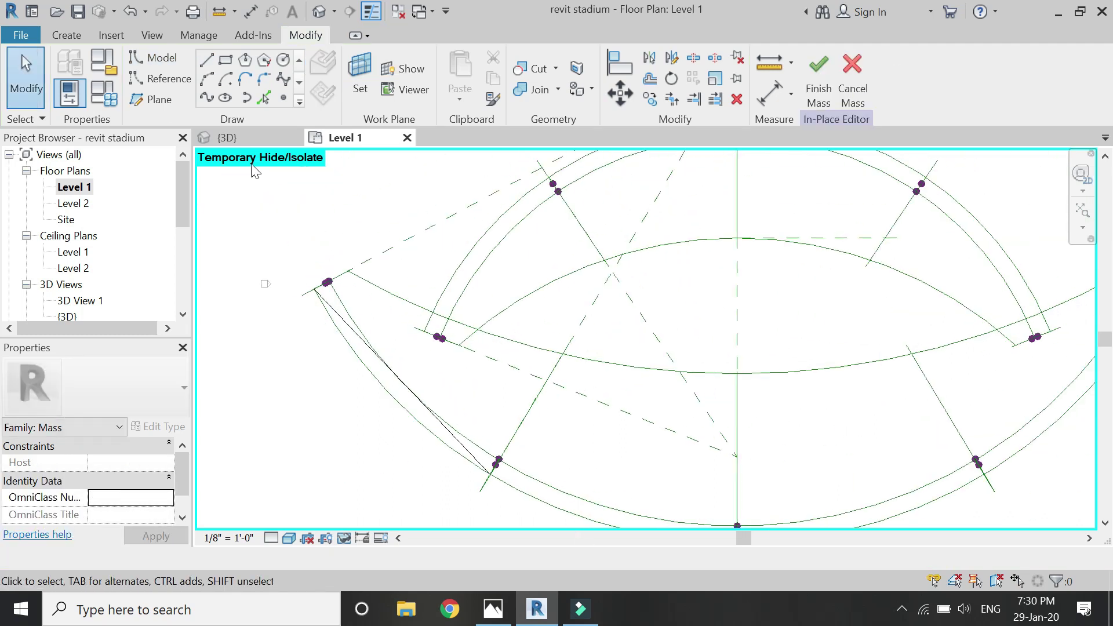
{"action": "scroll", "coordinate": [248, 172], "scroll_direction": "up", "scroll_amount": 3}
{"action": "left_click", "coordinate": [161, 103]}
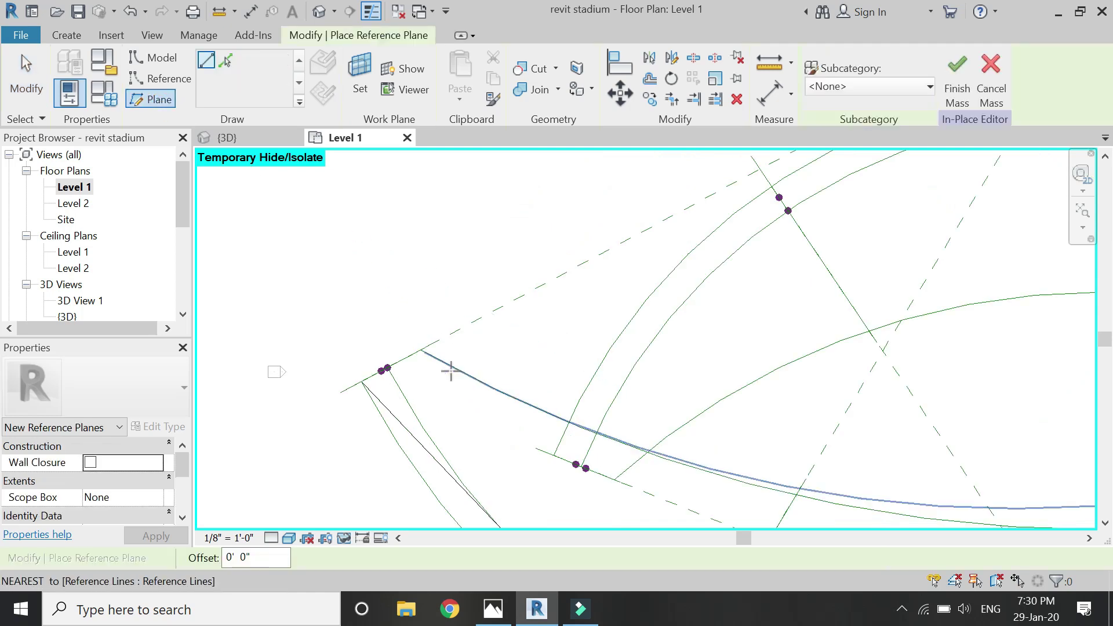
{"action": "scroll", "coordinate": [450, 368], "scroll_direction": "down", "scroll_amount": 2}
{"action": "scroll", "coordinate": [601, 395], "scroll_direction": "down", "scroll_amount": 1}
{"action": "scroll", "coordinate": [601, 394], "scroll_direction": "down", "scroll_amount": 1}
{"action": "left_click", "coordinate": [780, 214]}
{"action": "scroll", "coordinate": [534, 460], "scroll_direction": "up", "scroll_amount": 4}
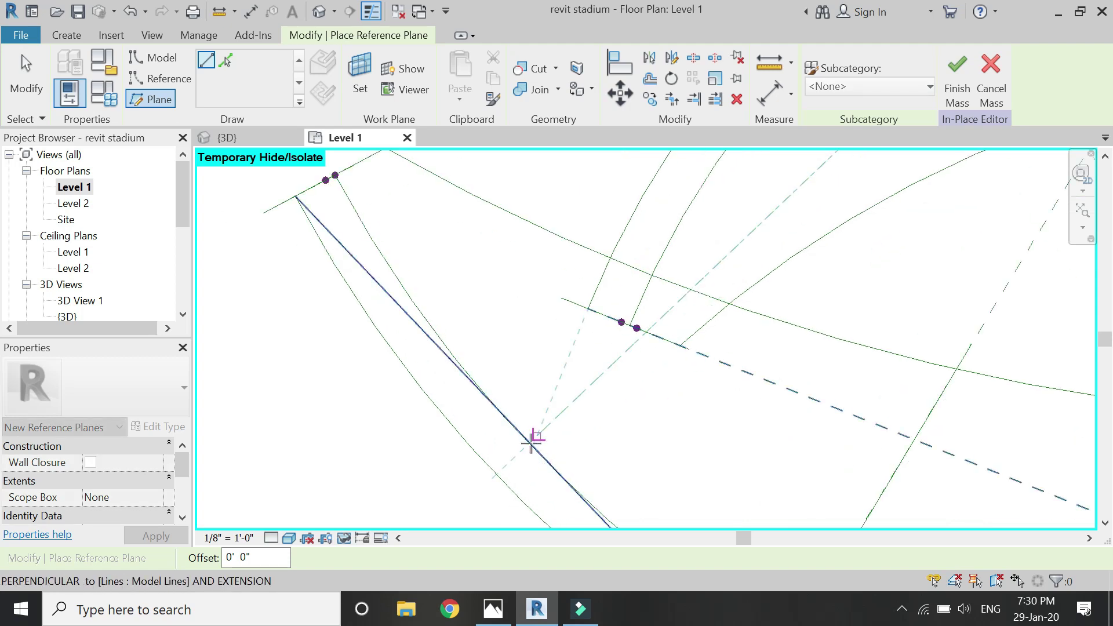
{"action": "left_click", "coordinate": [529, 444]}
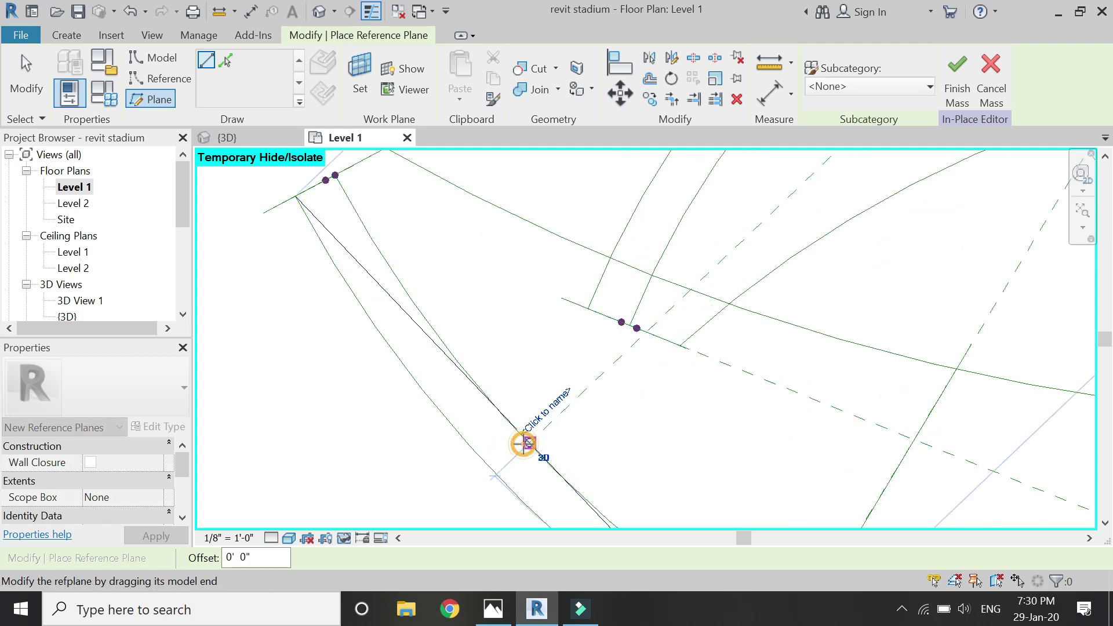
{"action": "scroll", "coordinate": [499, 313], "scroll_direction": "down", "scroll_amount": 3}
{"action": "key", "text": "Escape"}
{"action": "key", "text": "Escape"}
- Extend the lower end of the new reference plane past the lower stand's outer arc
{"action": "left_click", "coordinate": [534, 389]}
{"action": "scroll", "coordinate": [534, 389], "scroll_direction": "up", "scroll_amount": 2}
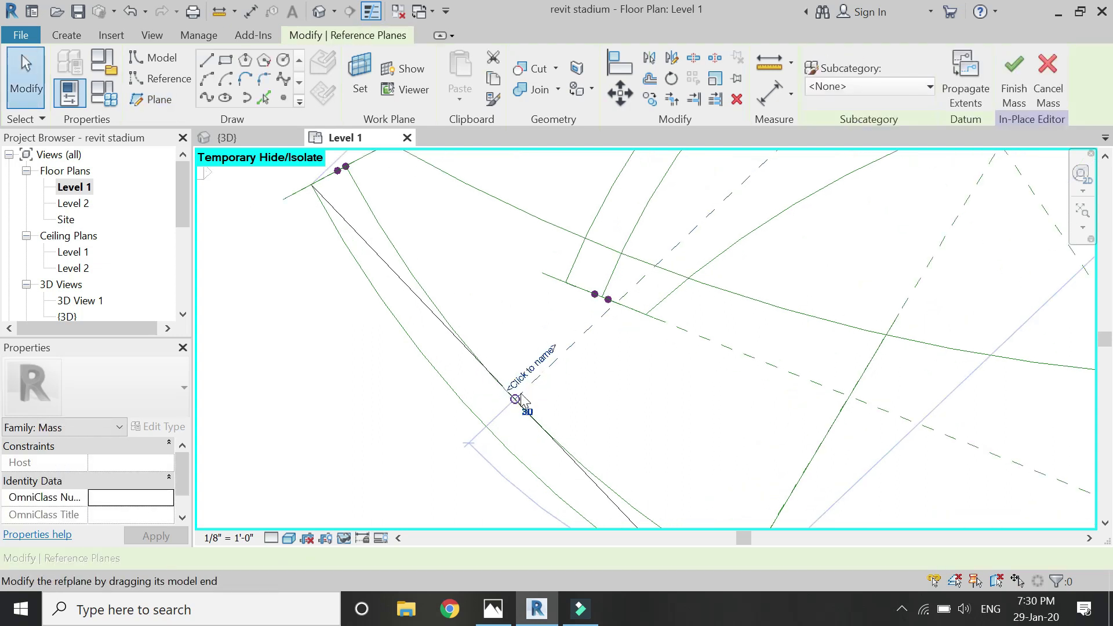
{"action": "key", "text": "Escape"}
- Copy the perpendicular reference plane 4' toward the upper-left end of the model line
{"action": "scroll", "coordinate": [409, 439], "scroll_direction": "down", "scroll_amount": 4}
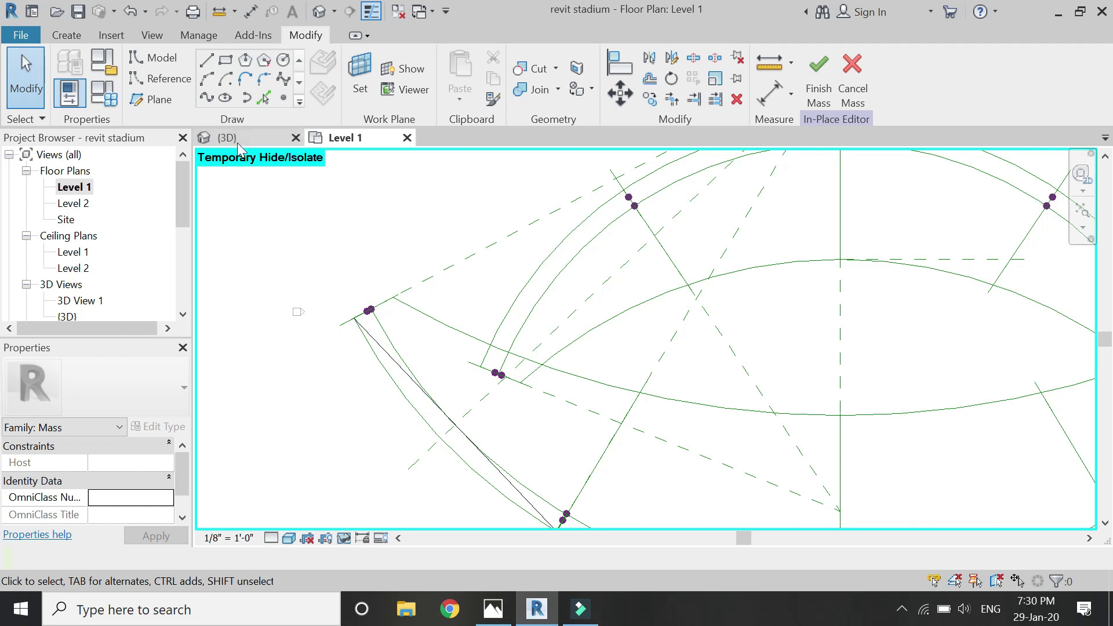
{"action": "left_click", "coordinate": [471, 410]}
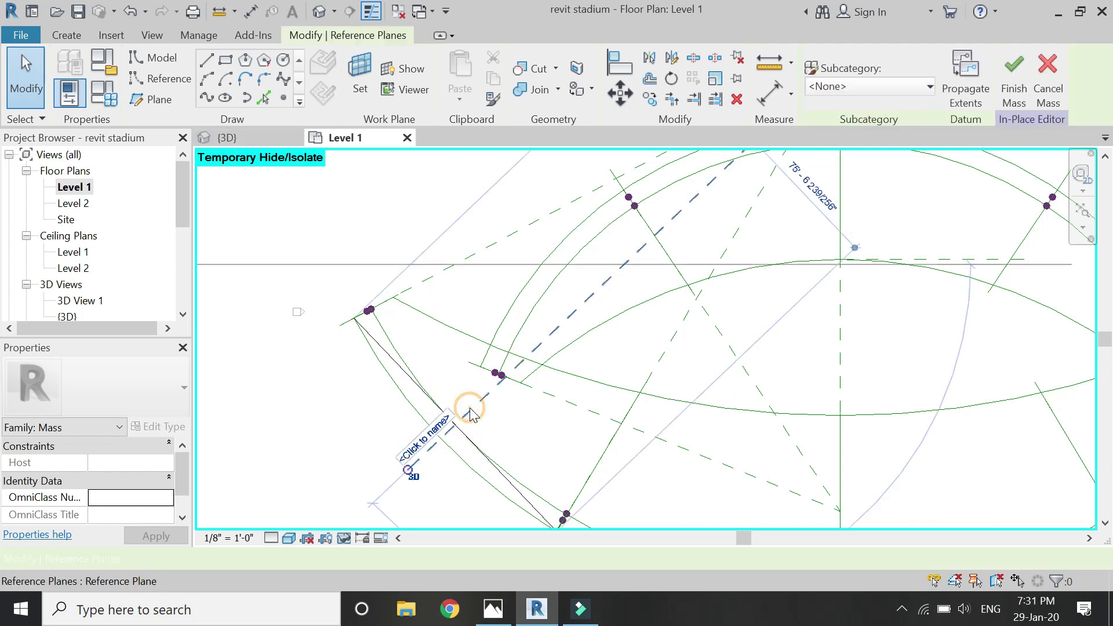
{"action": "left_click", "coordinate": [649, 99]}
{"action": "scroll", "coordinate": [498, 433], "scroll_direction": "up", "scroll_amount": 2}
{"action": "left_click", "coordinate": [497, 419]}
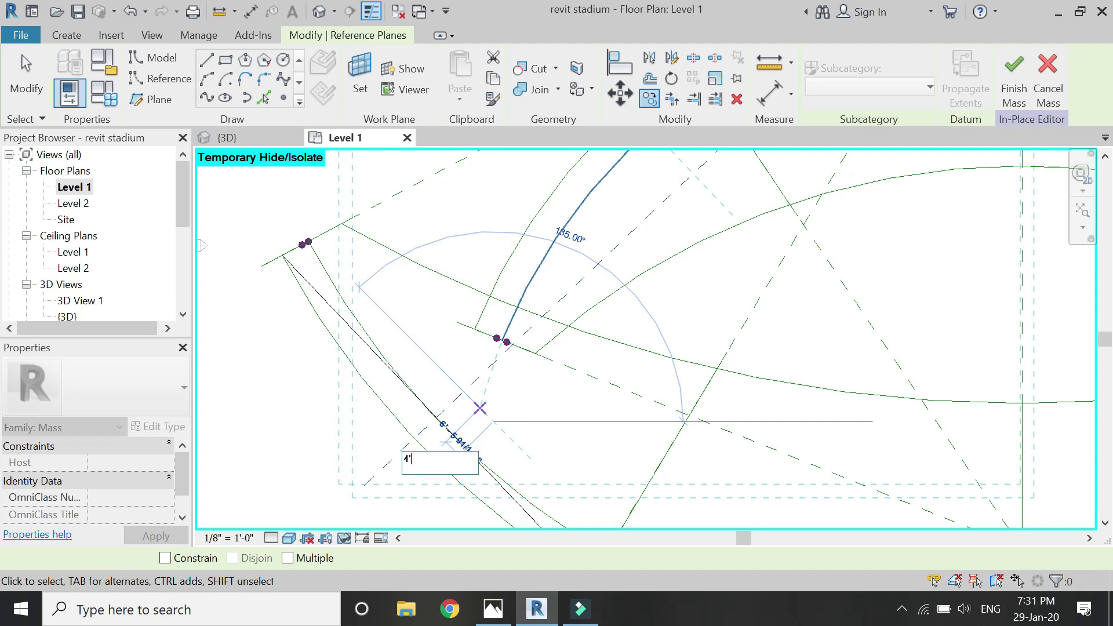
{"action": "type", "text": "4'"}
{"action": "key", "text": "Return"}
{"action": "key", "text": "Escape"}
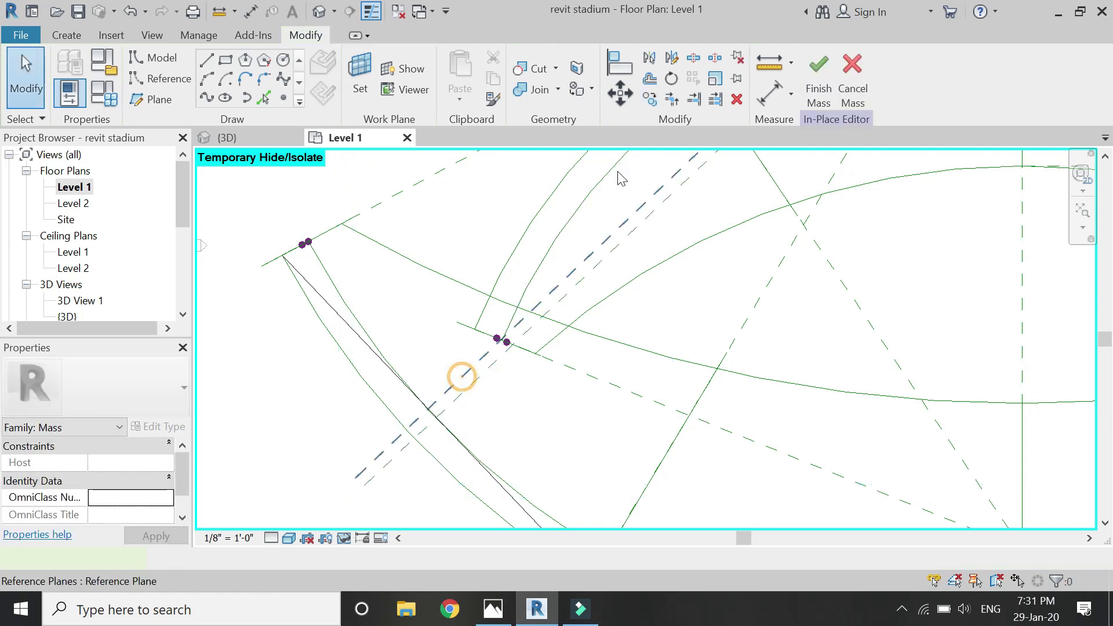
- Copy the offset reference plane 8' back across the original, toward the intermediate rib
{"action": "left_click", "coordinate": [622, 179]}
{"action": "left_click", "coordinate": [649, 99]}
{"action": "left_click", "coordinate": [478, 392]}
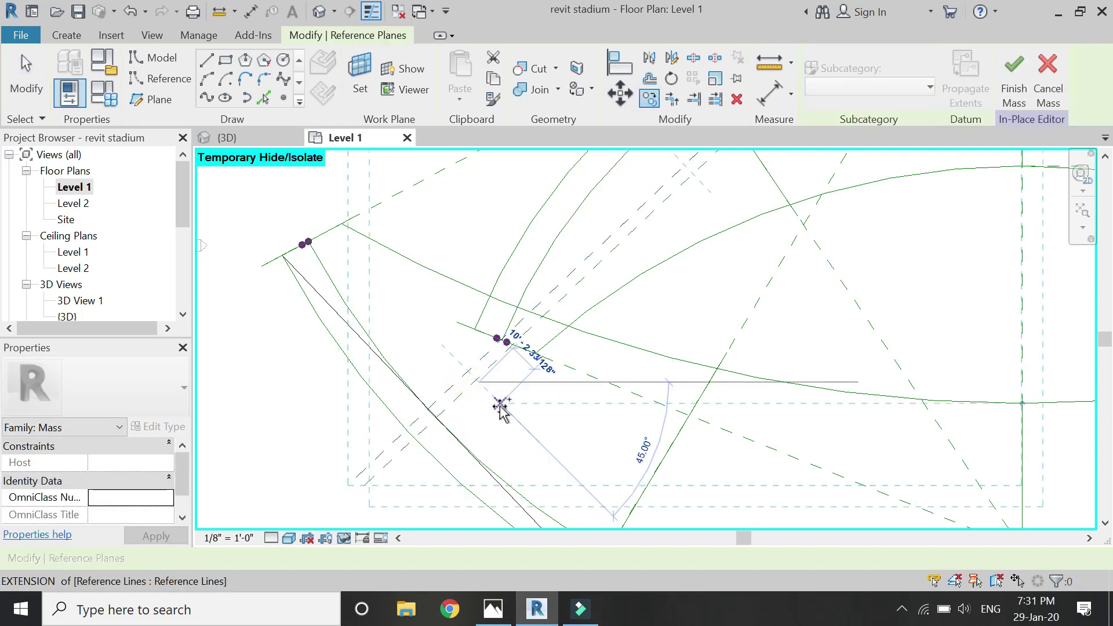
{"action": "type", "text": "8"}
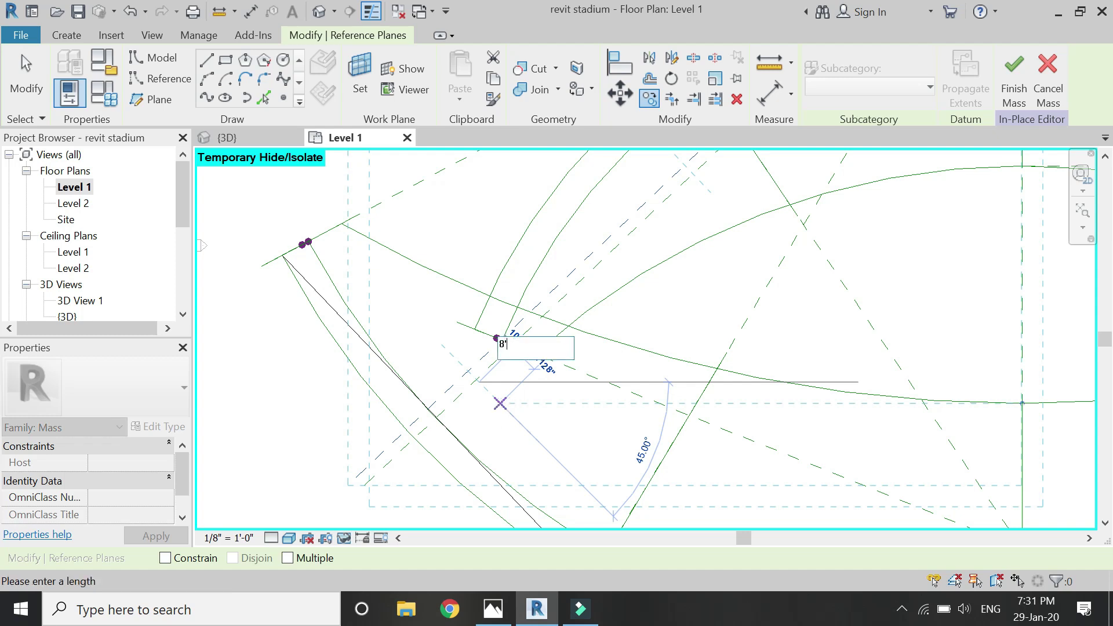
{"action": "key", "text": "Return"}
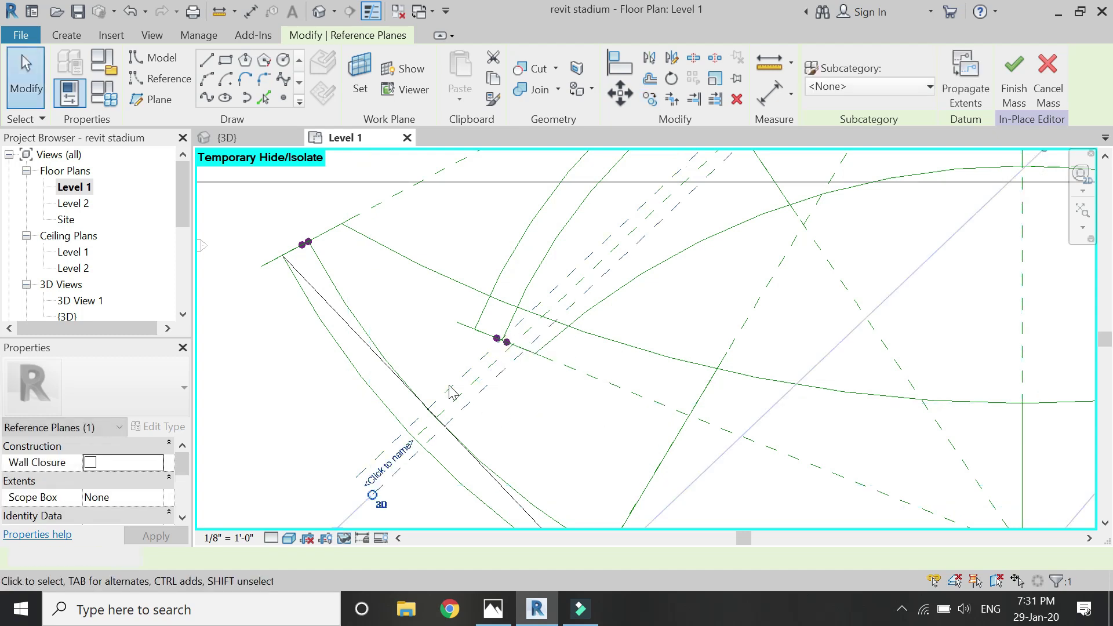
- Delete the original middle reference plane between the two perpendicular copies
{"action": "scroll", "coordinate": [472, 401], "scroll_direction": "up", "scroll_amount": 3}
{"action": "key", "text": "Escape"}
{"action": "left_click", "coordinate": [472, 401]}
{"action": "key", "text": "Escape"}
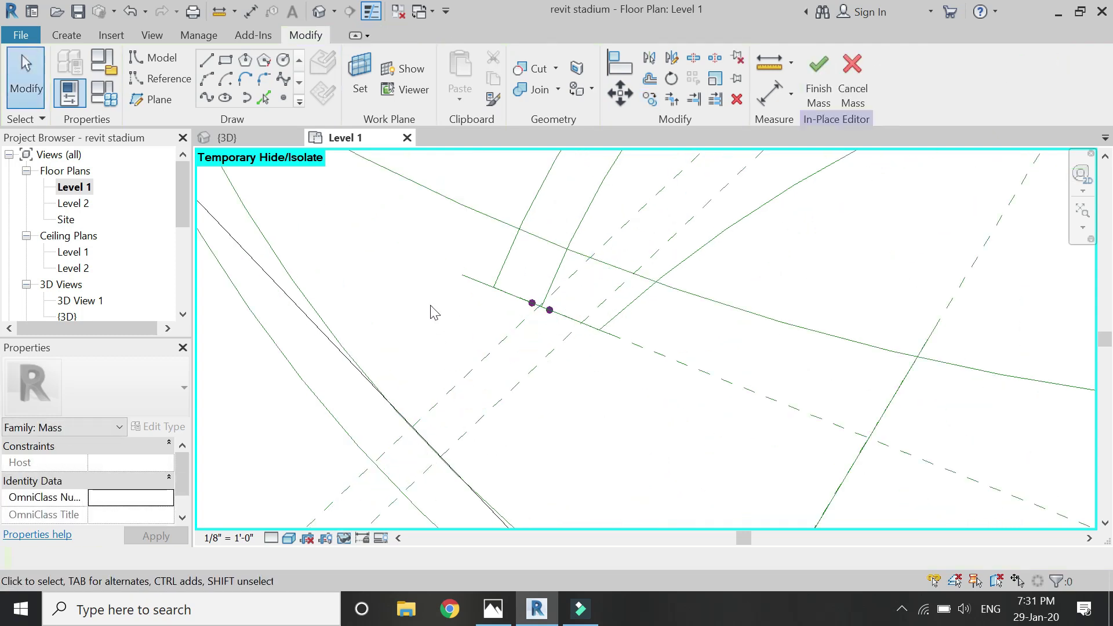
- Copy the reference plane along the lower stand's left intermediate rib 4' to its left, perpendicular to the plane
{"action": "scroll", "coordinate": [431, 311], "scroll_direction": "down", "scroll_amount": 2}
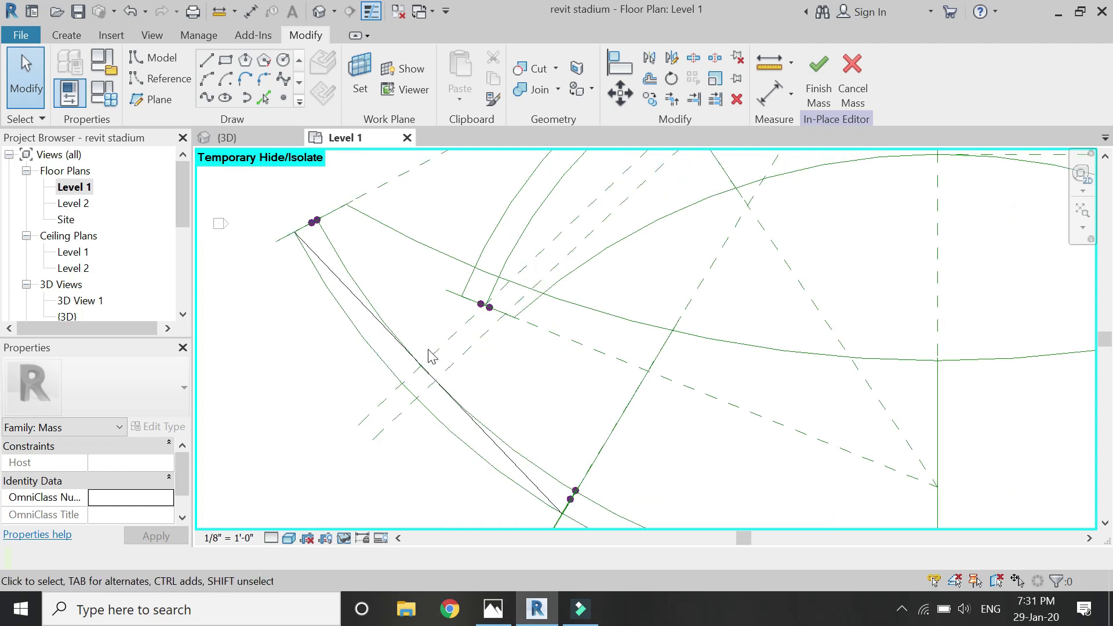
{"action": "scroll", "coordinate": [431, 356], "scroll_direction": "down", "scroll_amount": 2}
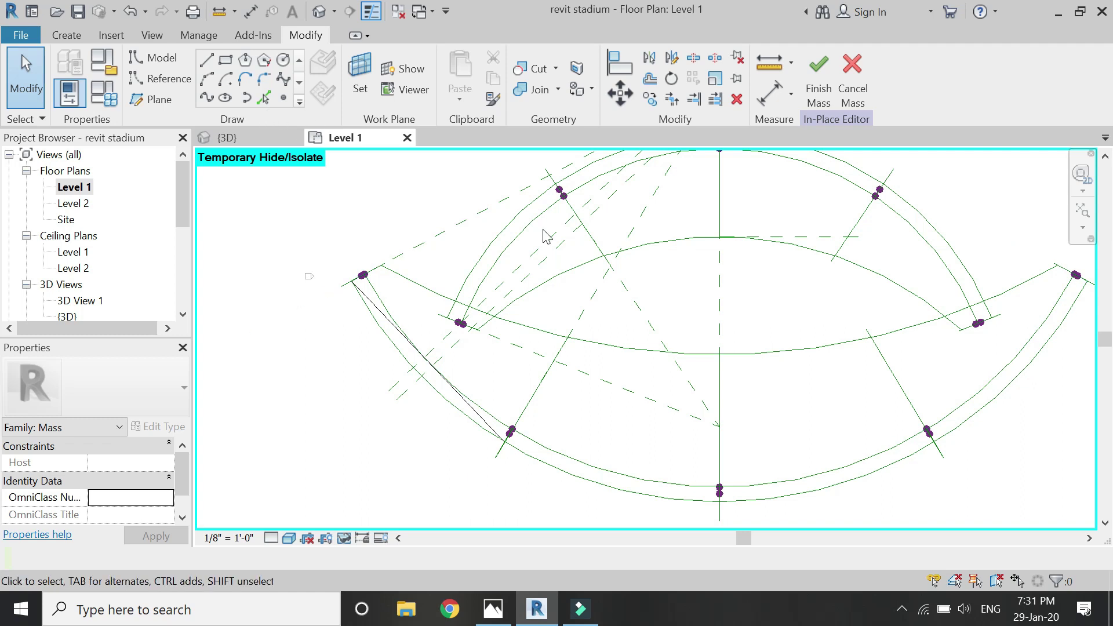
{"action": "scroll", "coordinate": [600, 344], "scroll_direction": "up", "scroll_amount": 2}
{"action": "left_click", "coordinate": [572, 309]}
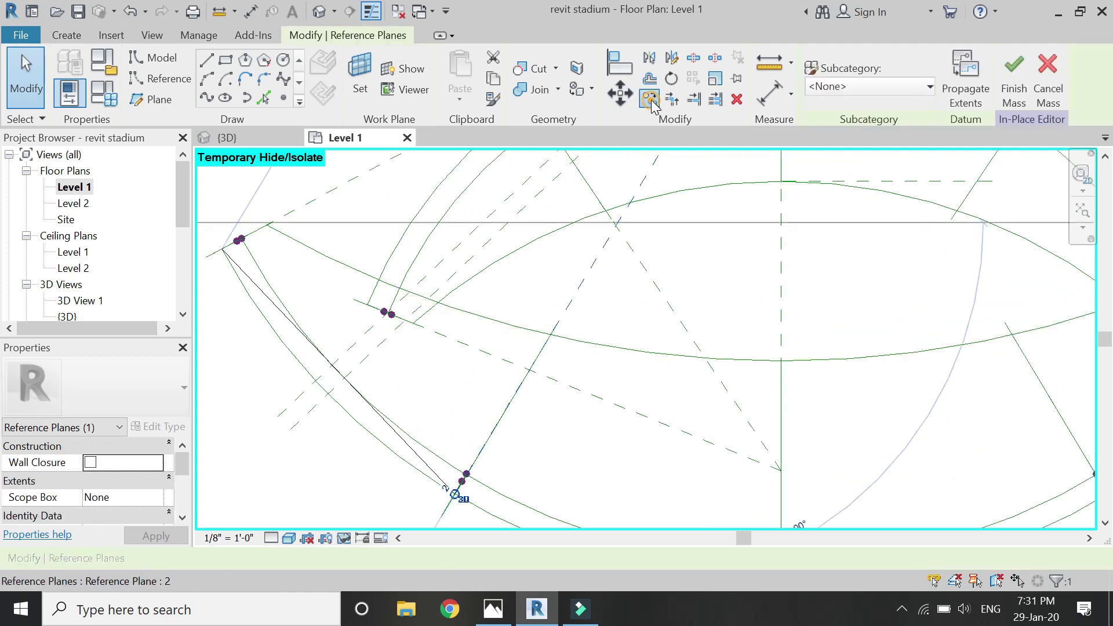
{"action": "key", "text": "m"}
{"action": "key", "text": "v"}
{"action": "left_click", "coordinate": [547, 447]}
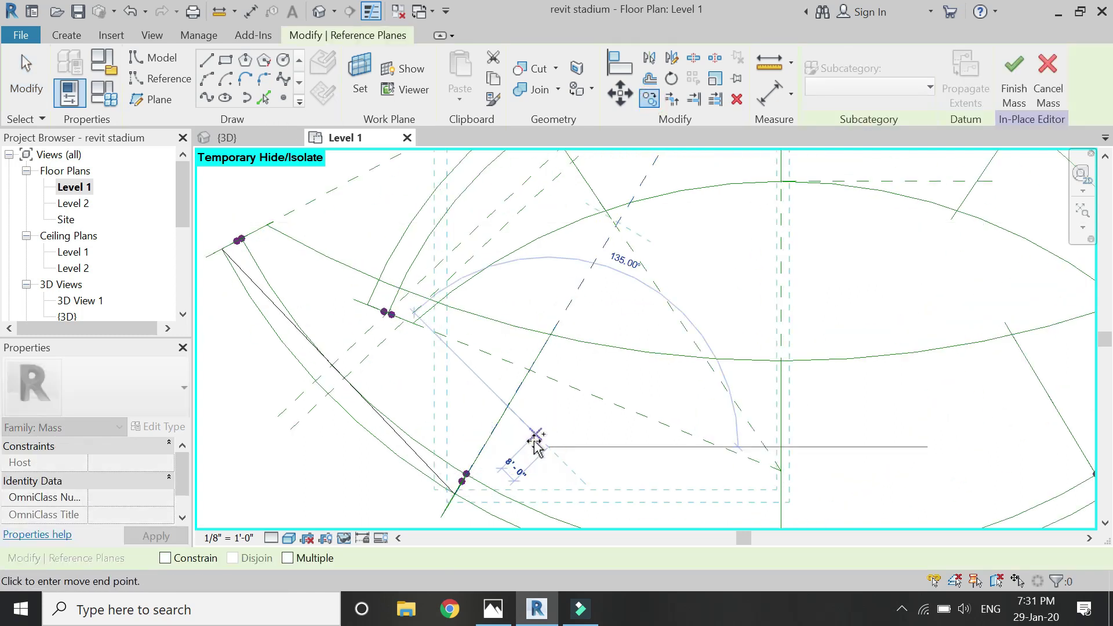
{"action": "scroll", "coordinate": [525, 441], "scroll_direction": "up", "scroll_amount": 1}
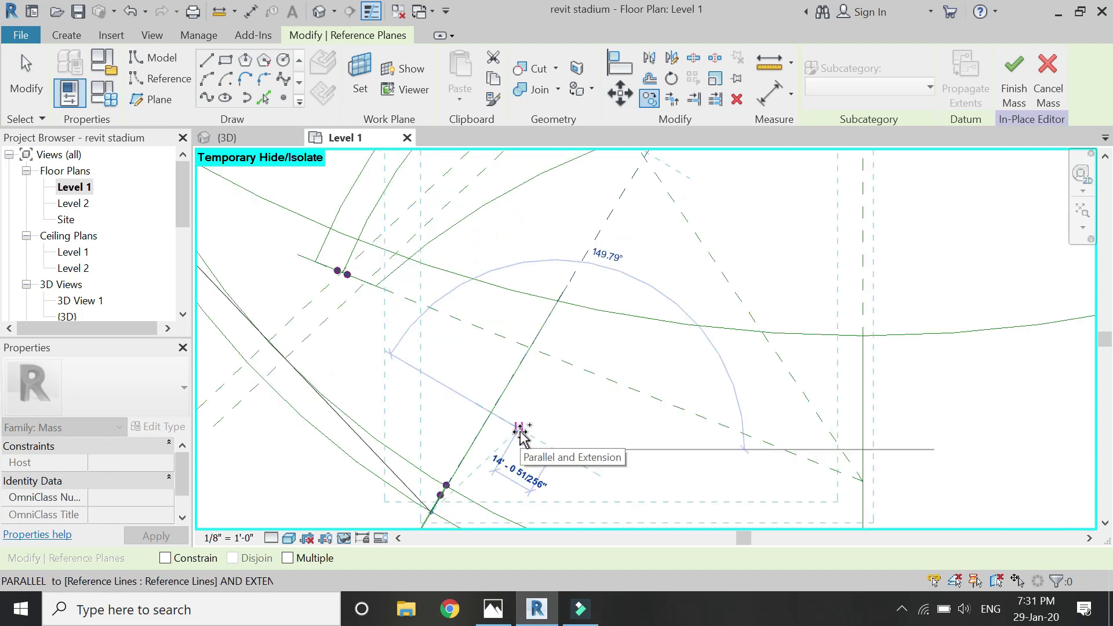
{"action": "type", "text": "4"}
{"action": "key", "text": "Return"}
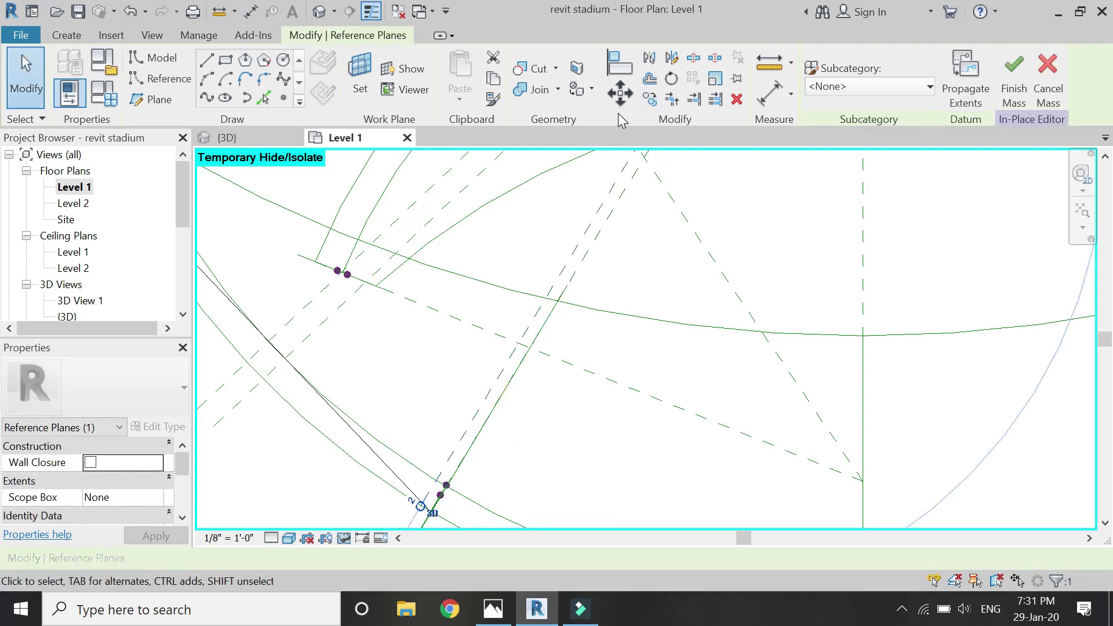
- Copy the rib's offset reference plane 8' to the right, across the lower stand's left intermediate rib
{"action": "left_click", "coordinate": [648, 99]}
{"action": "scroll", "coordinate": [521, 403], "scroll_direction": "up", "scroll_amount": 2}
{"action": "left_click", "coordinate": [520, 393]}
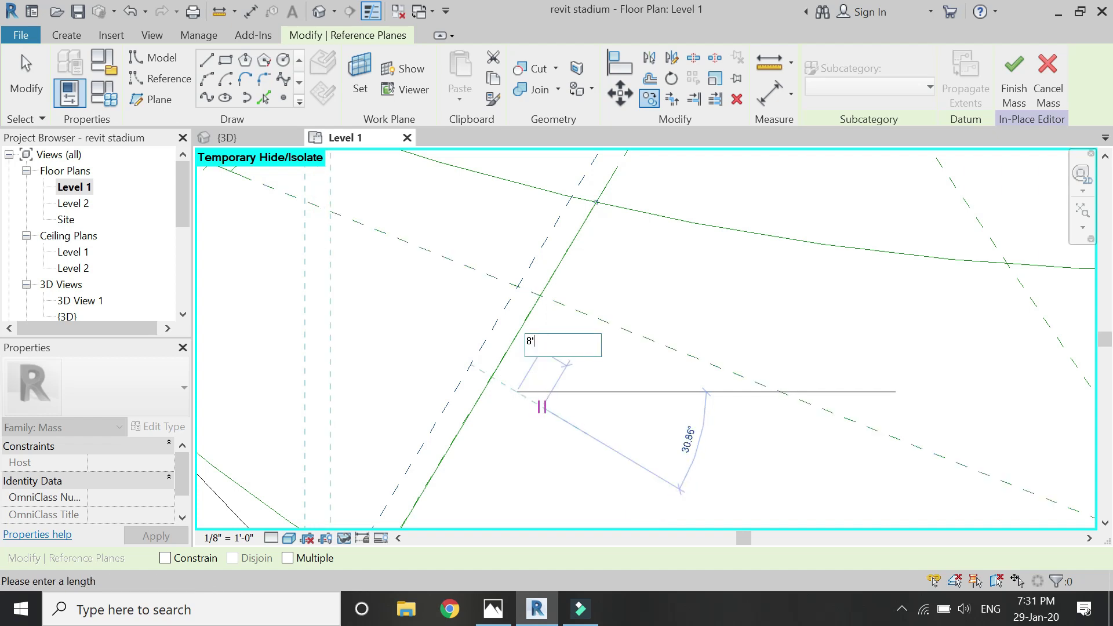
{"action": "type", "text": "8"}
{"action": "key", "text": "Return"}
{"action": "key", "text": "Escape"}
{"action": "scroll", "coordinate": [429, 313], "scroll_direction": "down", "scroll_amount": 4}
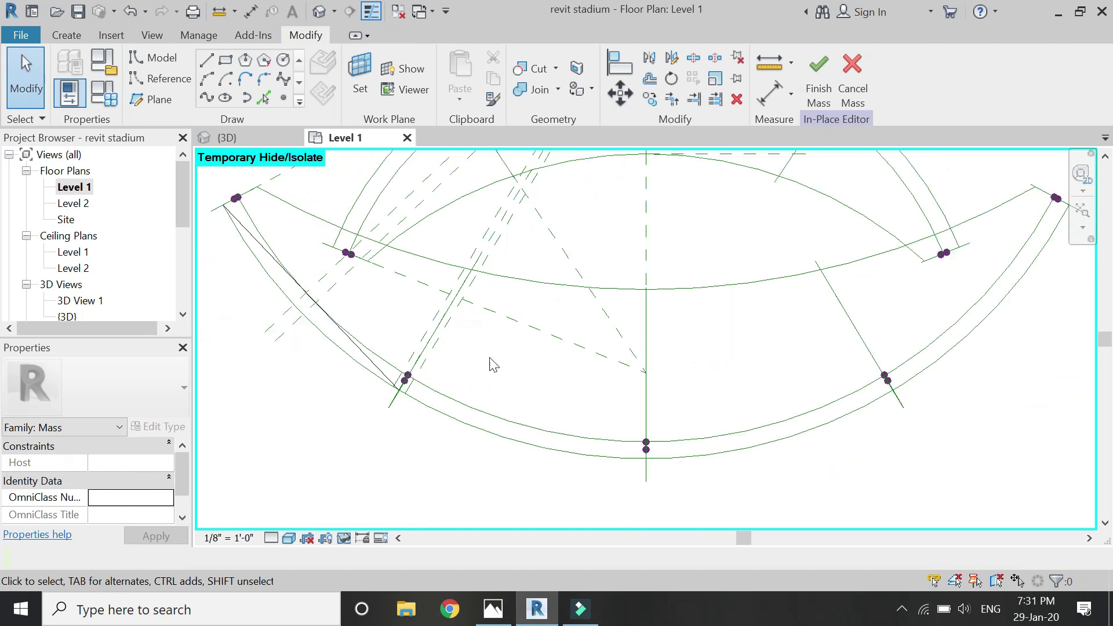
{"action": "scroll", "coordinate": [470, 433], "scroll_direction": "down", "scroll_amount": 1}
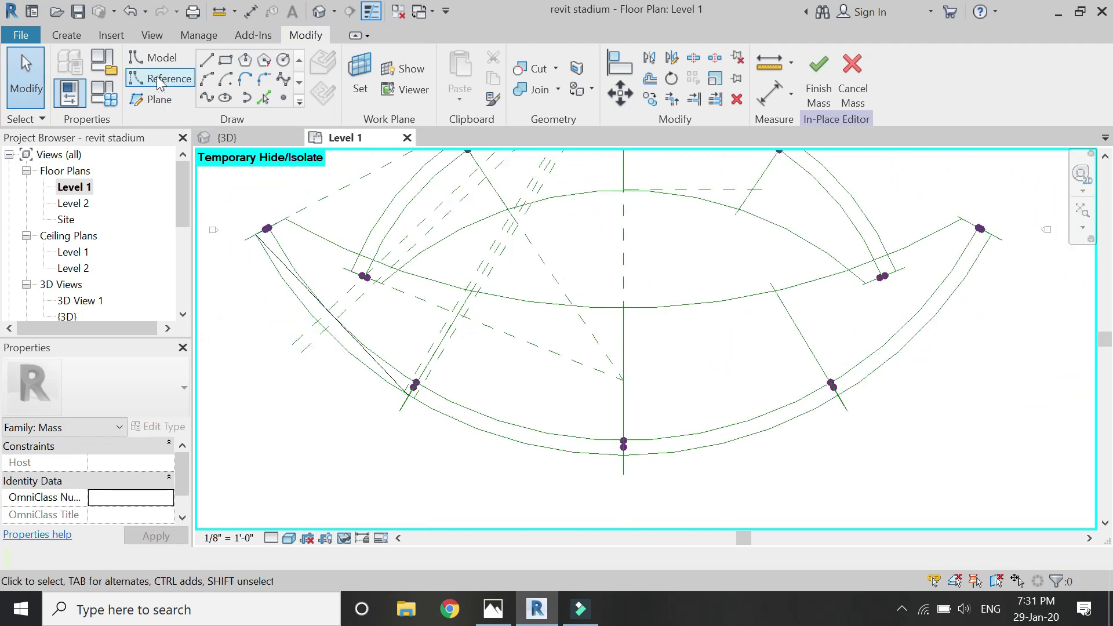
- Draw a straight model line along the outer arc's chord, from the lower stand's left intermediate rib to the central rib
{"action": "left_click", "coordinate": [207, 58]}
{"action": "scroll", "coordinate": [417, 392], "scroll_direction": "up", "scroll_amount": 5}
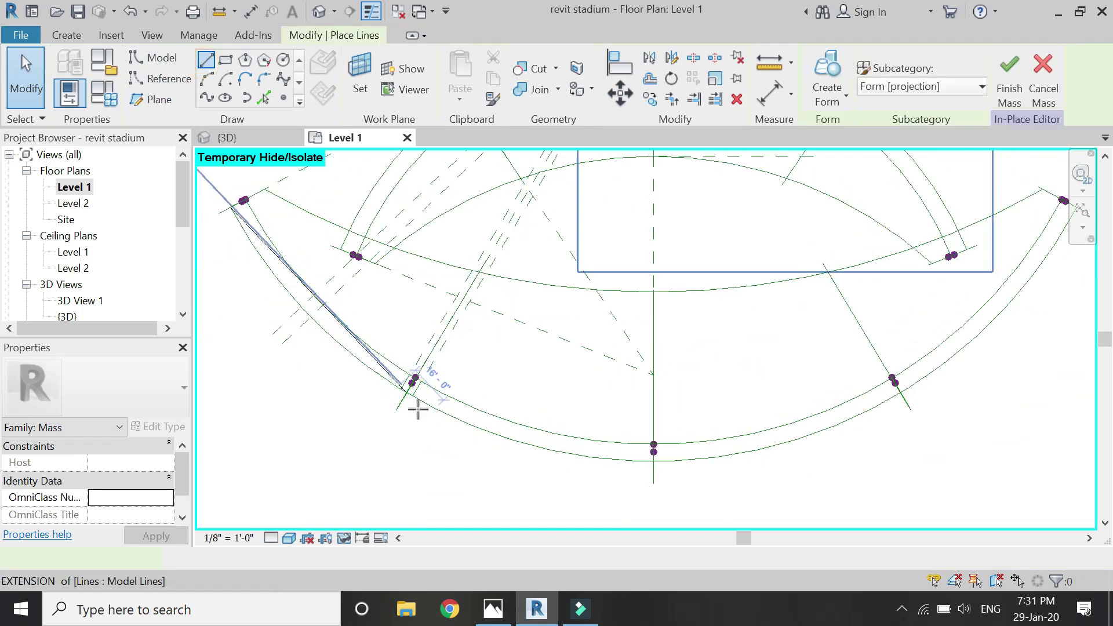
{"action": "left_click", "coordinate": [395, 374]}
{"action": "scroll", "coordinate": [400, 365], "scroll_direction": "down", "scroll_amount": 1}
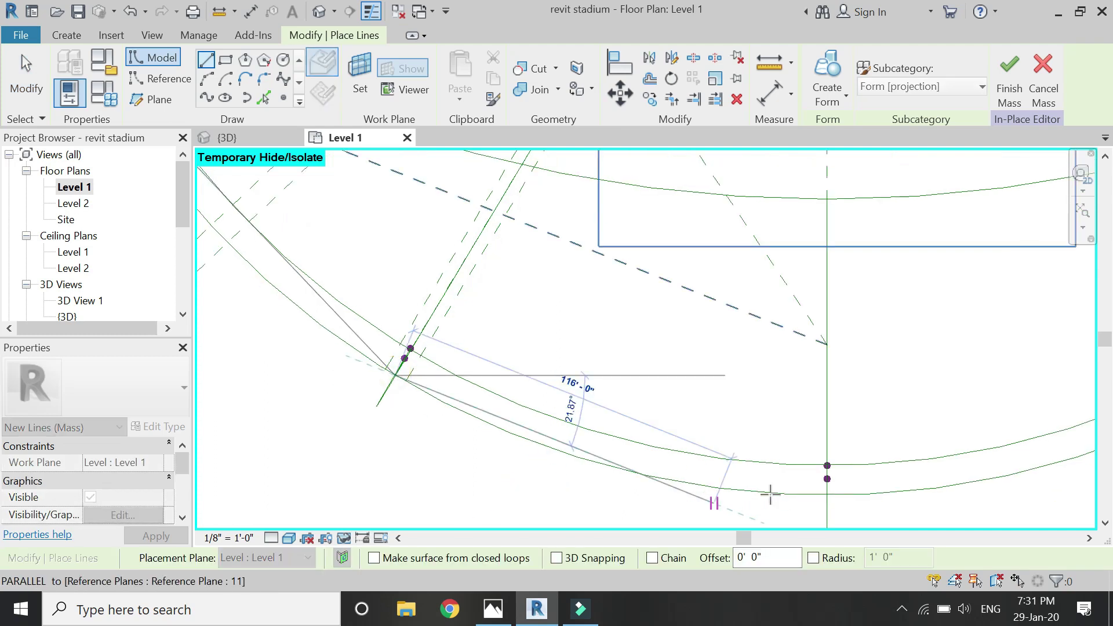
{"action": "scroll", "coordinate": [829, 490], "scroll_direction": "up", "scroll_amount": 2}
{"action": "left_click", "coordinate": [834, 493]}
{"action": "scroll", "coordinate": [552, 480], "scroll_direction": "down", "scroll_amount": 3}
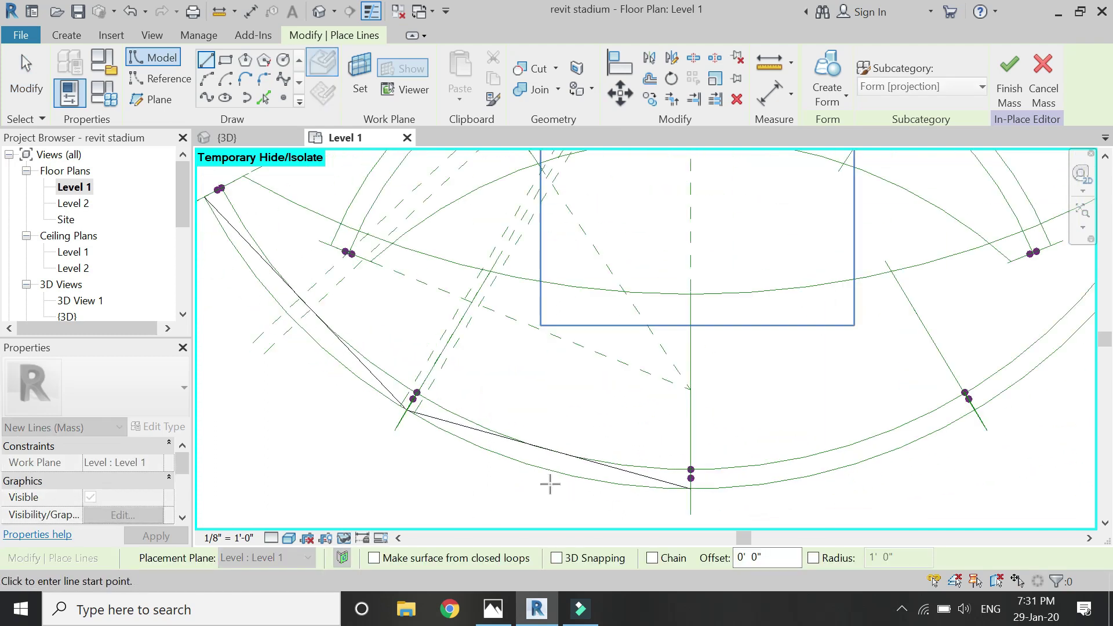
{"action": "key", "text": "Escape"}
{"action": "key", "text": "Escape"}
- Draw a reference plane from the apex where the existing planes converge to the midpoint of the new chord line
{"action": "left_click", "coordinate": [150, 99]}
{"action": "scroll", "coordinate": [592, 234], "scroll_direction": "down", "scroll_amount": 3}
{"action": "scroll", "coordinate": [593, 235], "scroll_direction": "up", "scroll_amount": 5}
{"action": "left_click", "coordinate": [580, 219]}
{"action": "scroll", "coordinate": [597, 227], "scroll_direction": "down", "scroll_amount": 3}
{"action": "scroll", "coordinate": [519, 482], "scroll_direction": "up", "scroll_amount": 5}
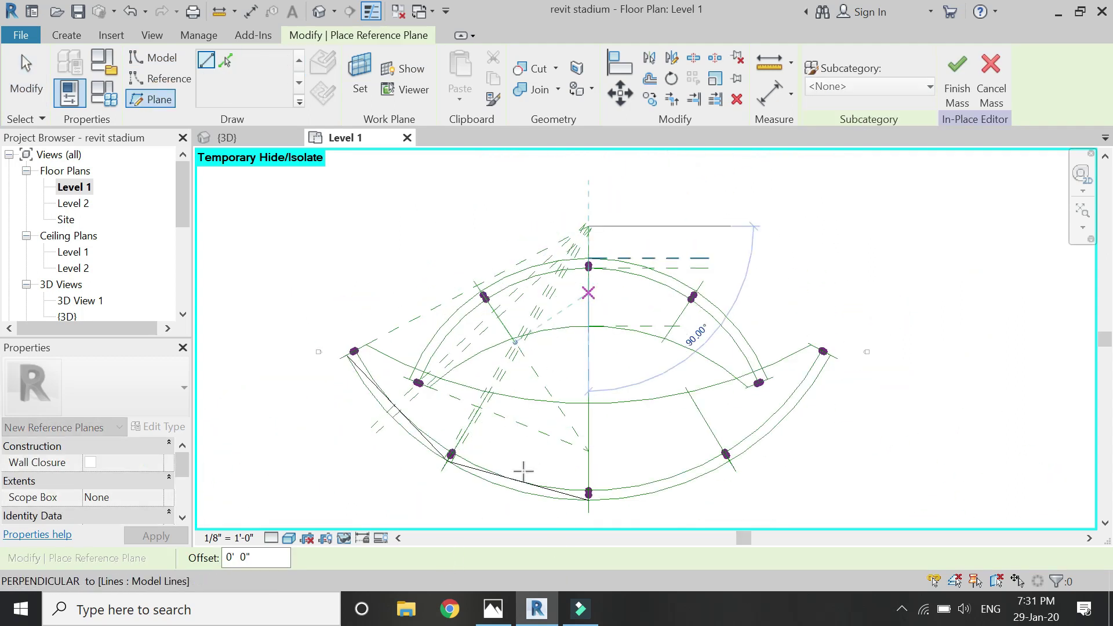
{"action": "left_click", "coordinate": [514, 458]}
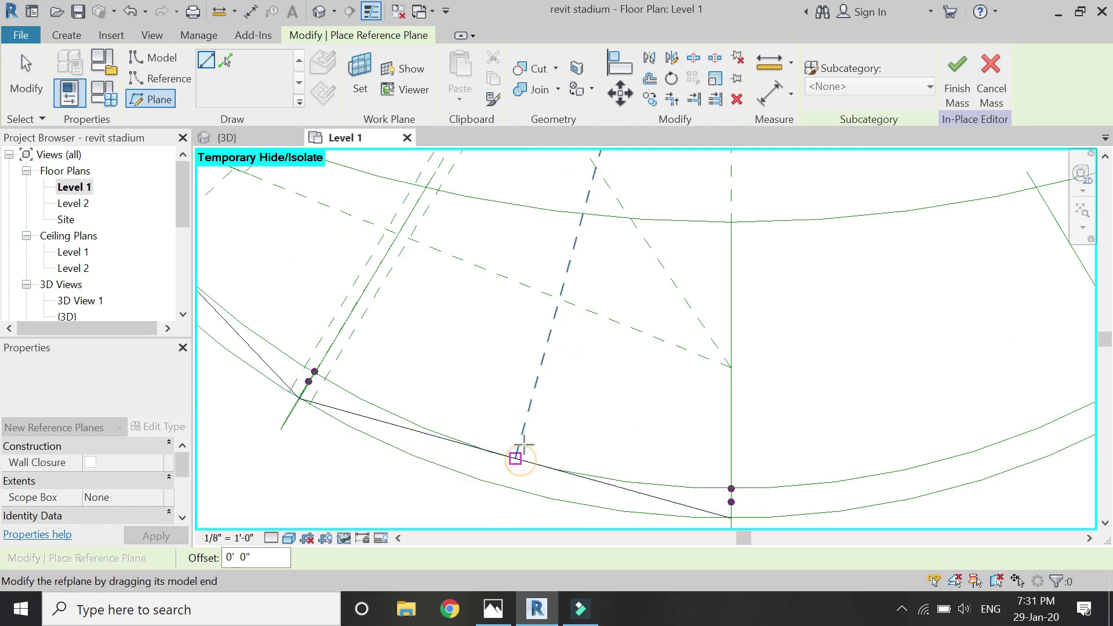
{"action": "key", "text": "Escape"}
{"action": "key", "text": "Escape"}
- Extend the new reference plane's lower end beyond the lower stand's outer arc
{"action": "left_click", "coordinate": [522, 434]}
{"action": "scroll", "coordinate": [511, 367], "scroll_direction": "up", "scroll_amount": 2}
{"action": "left_click_drag", "start_coordinate": [523, 403], "coordinate": [488, 509]}
{"action": "key", "text": "Escape"}
{"action": "scroll", "coordinate": [573, 454], "scroll_direction": "down", "scroll_amount": 2}
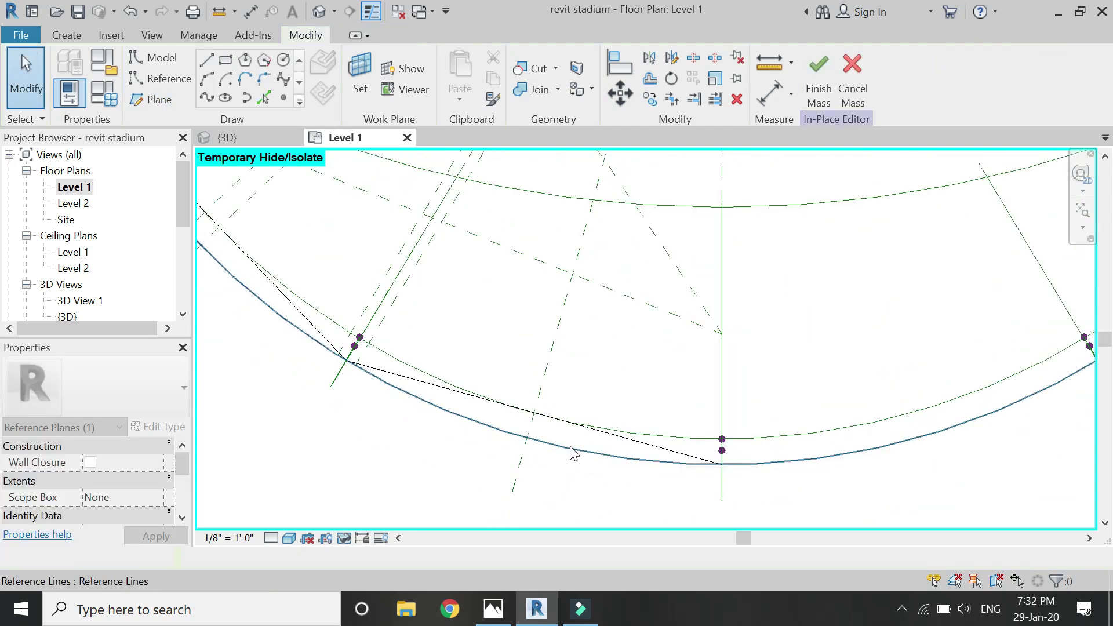
- Extend the lower ends of both reference planes flanking the left intermediate rib beyond the outer arc
{"action": "scroll", "coordinate": [331, 339], "scroll_direction": "up", "scroll_amount": 4}
{"action": "left_click", "coordinate": [336, 388]}
{"action": "left_click_drag", "start_coordinate": [339, 394], "coordinate": [296, 452]}
{"action": "key", "text": "Escape"}
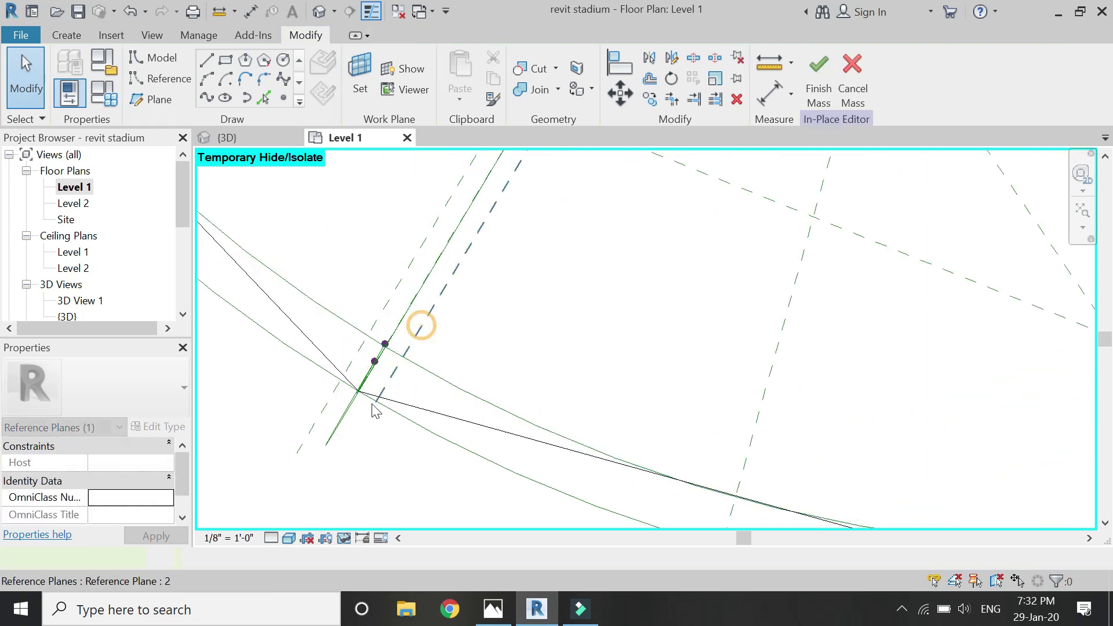
{"action": "left_click", "coordinate": [376, 409]}
{"action": "left_click_drag", "start_coordinate": [376, 406], "coordinate": [336, 464]}
{"action": "key", "text": "Escape"}
{"action": "scroll", "coordinate": [408, 451], "scroll_direction": "down", "scroll_amount": 3}
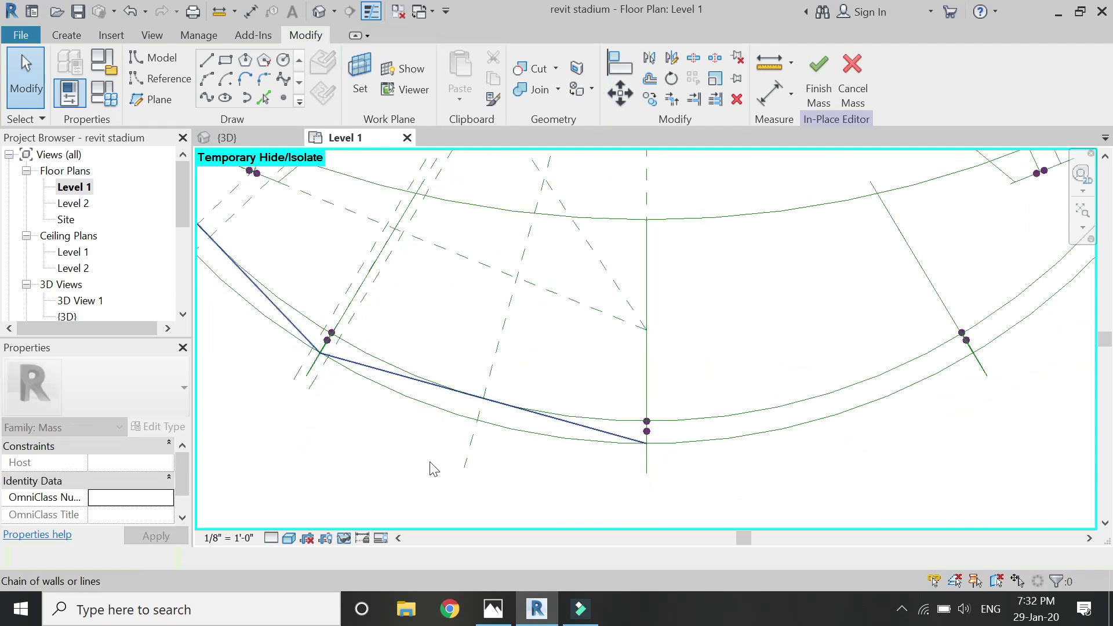
- Copy the reference plane through the chord's midpoint 4' to its left, parallel to the chord line
{"action": "scroll", "coordinate": [482, 471], "scroll_direction": "up", "scroll_amount": 2}
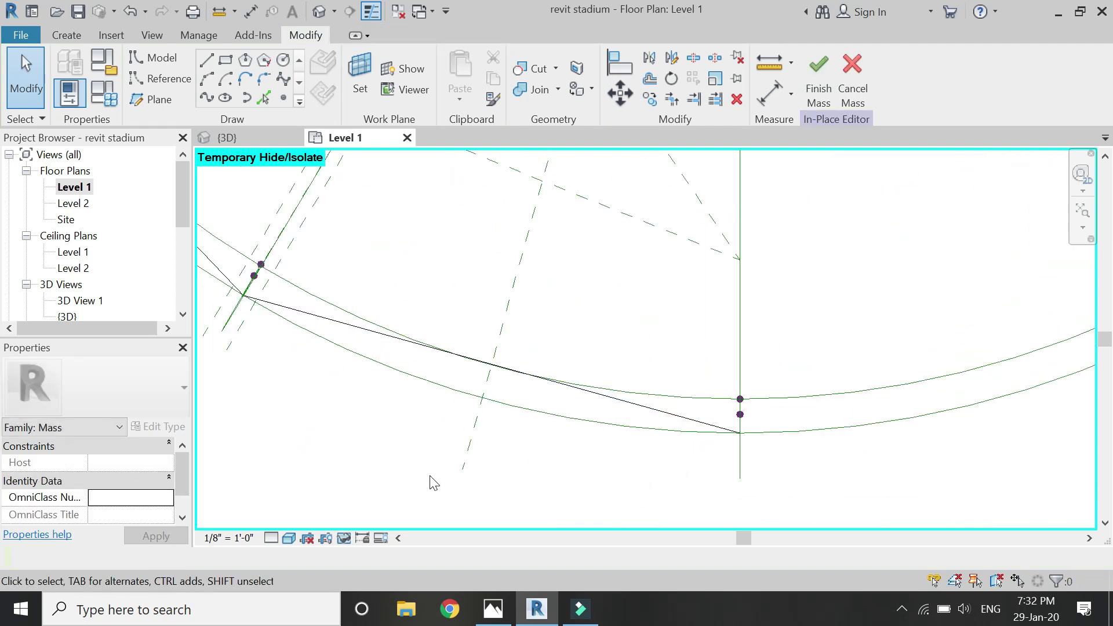
{"action": "left_click", "coordinate": [473, 451]}
{"action": "key", "text": "m"}
{"action": "key", "text": "v"}
{"action": "scroll", "coordinate": [506, 450], "scroll_direction": "up", "scroll_amount": 2}
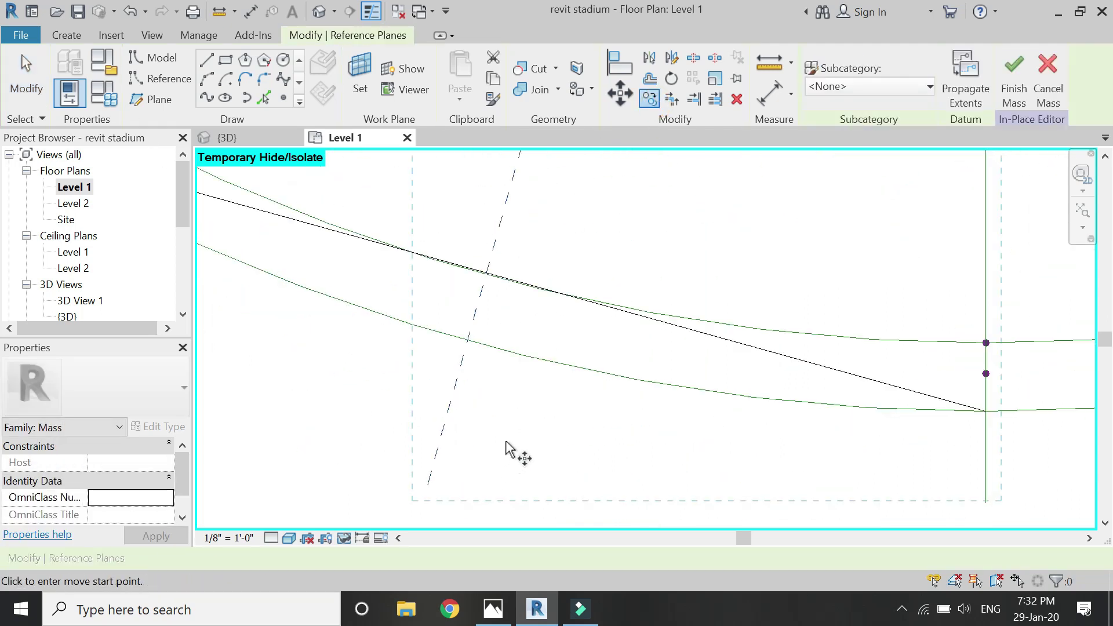
{"action": "left_click", "coordinate": [506, 444]}
{"action": "scroll", "coordinate": [471, 433], "scroll_direction": "up", "scroll_amount": 2}
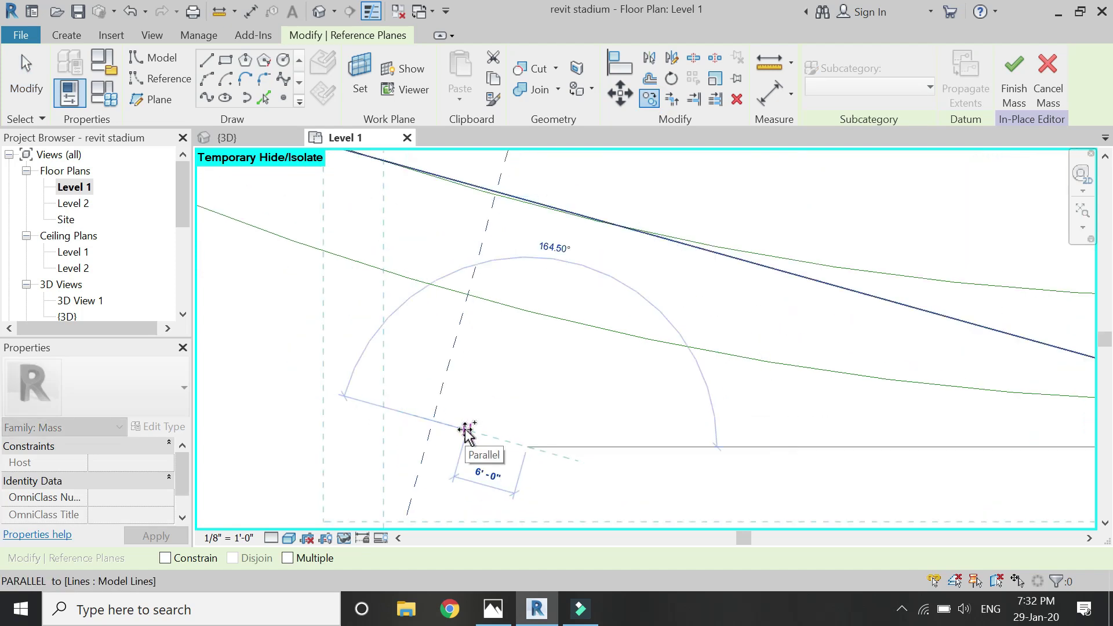
{"action": "type", "text": "4'"}
{"action": "key", "text": "Return"}
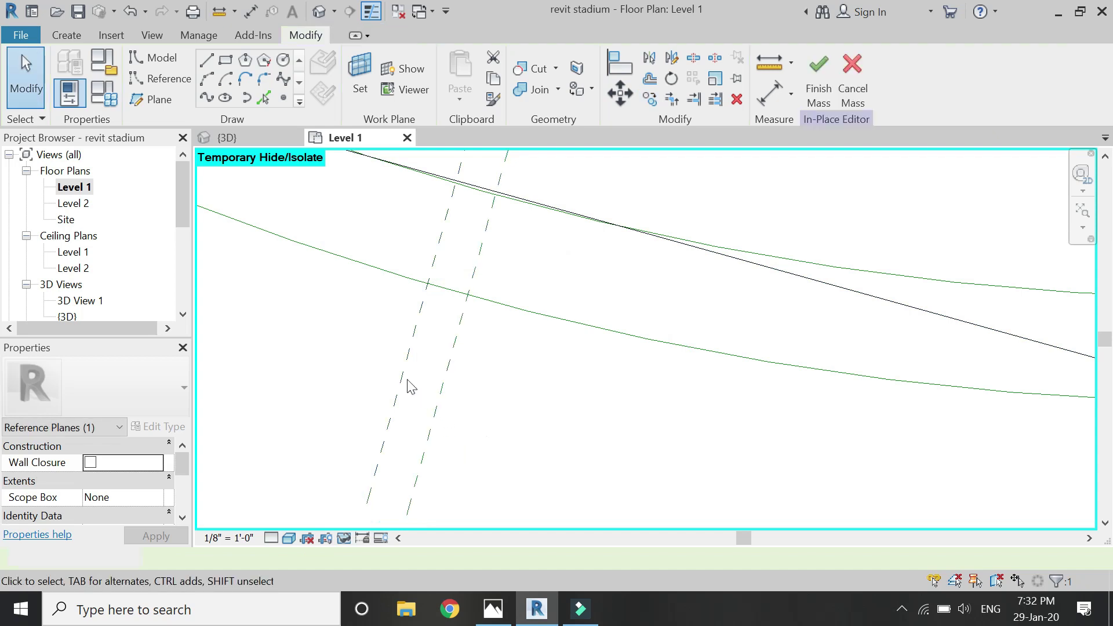
- Copy the offset reference plane back across the original, placing the copy 4' beyond the original on its right side
{"action": "key", "text": "c"}
{"action": "key", "text": "o"}
{"action": "left_click", "coordinate": [413, 340]}
{"action": "type", "text": "4'"}
{"action": "key", "text": "Return"}
{"action": "key", "text": "Escape"}
{"action": "scroll", "coordinate": [374, 464], "scroll_direction": "down", "scroll_amount": 2}
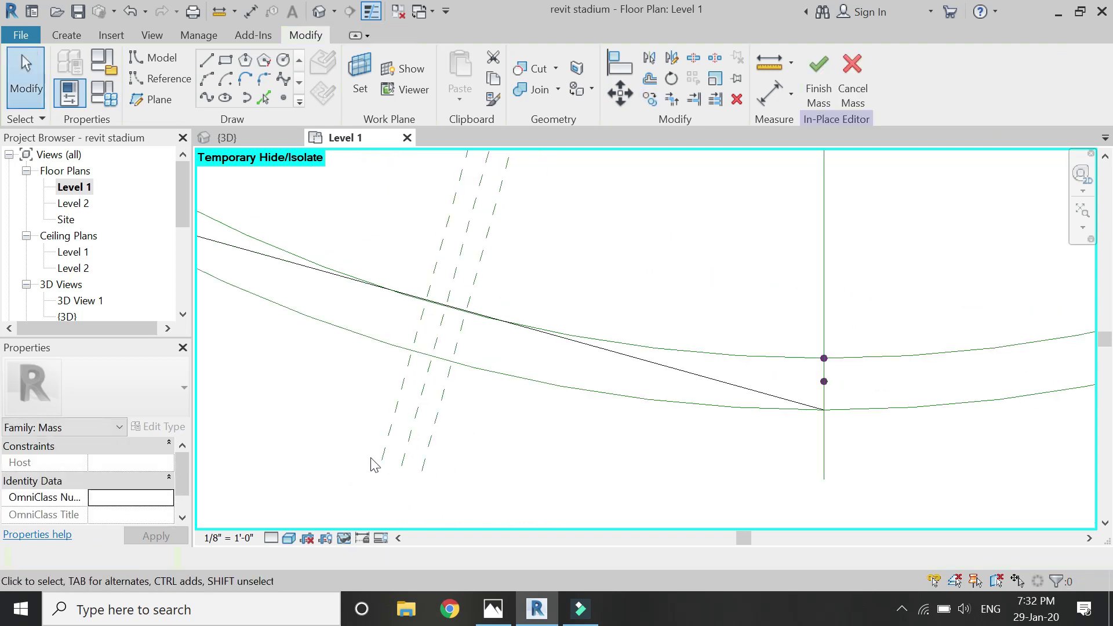
- Delete the original reference plane through the chord's midpoint, between its two offset copies
{"action": "left_click", "coordinate": [408, 458]}
{"action": "key", "text": "Escape"}
{"action": "scroll", "coordinate": [373, 447], "scroll_direction": "down", "scroll_amount": 4}
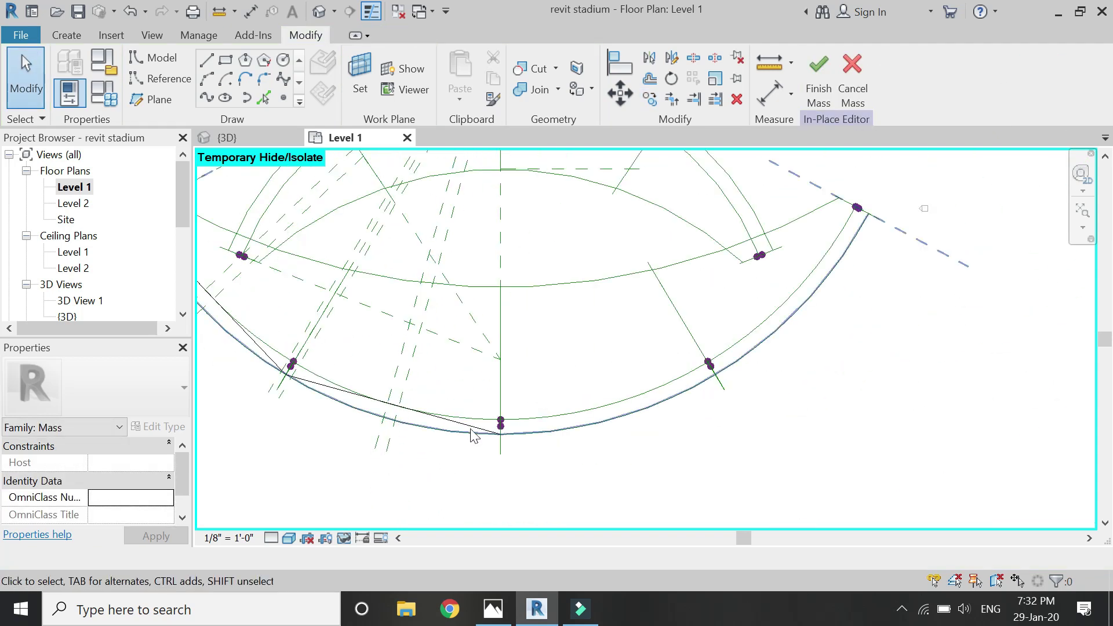
- Copy the vertical reference plane on the stadium's central axis 4' to the left
{"action": "scroll", "coordinate": [491, 277], "scroll_direction": "up", "scroll_amount": 1}
{"action": "left_click", "coordinate": [503, 252]}
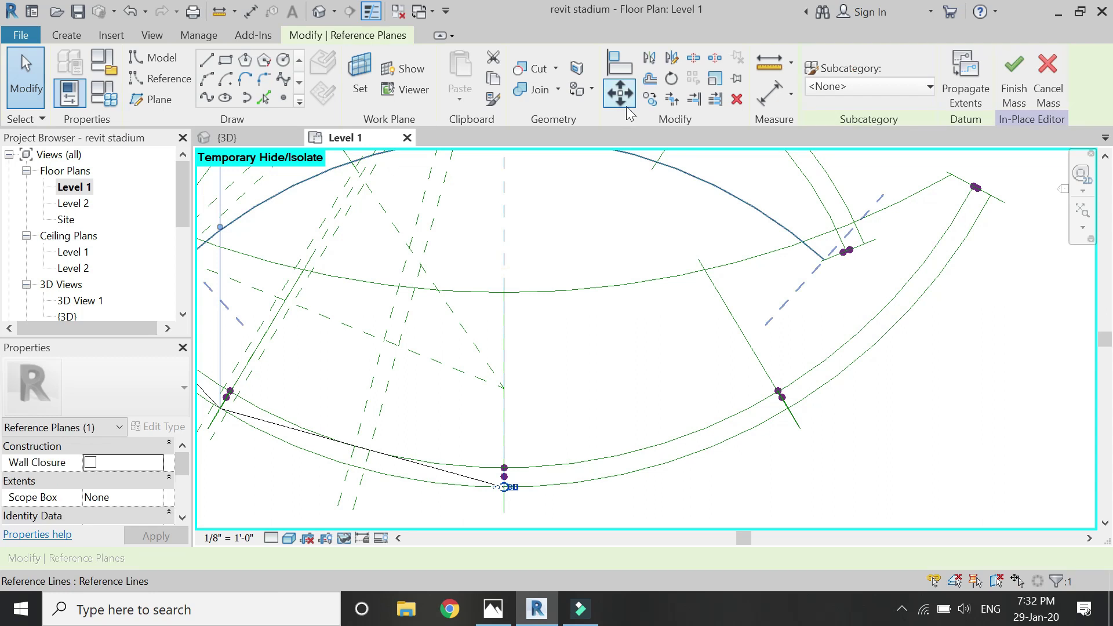
{"action": "left_click", "coordinate": [649, 99]}
{"action": "scroll", "coordinate": [571, 381], "scroll_direction": "up", "scroll_amount": 5}
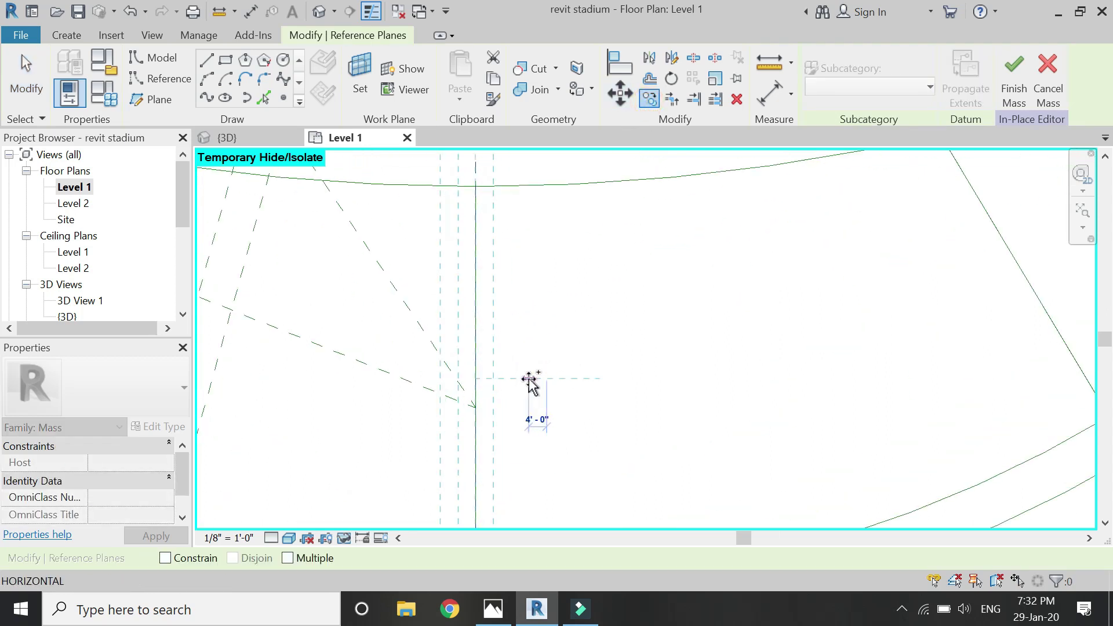
{"action": "type", "text": "4"}
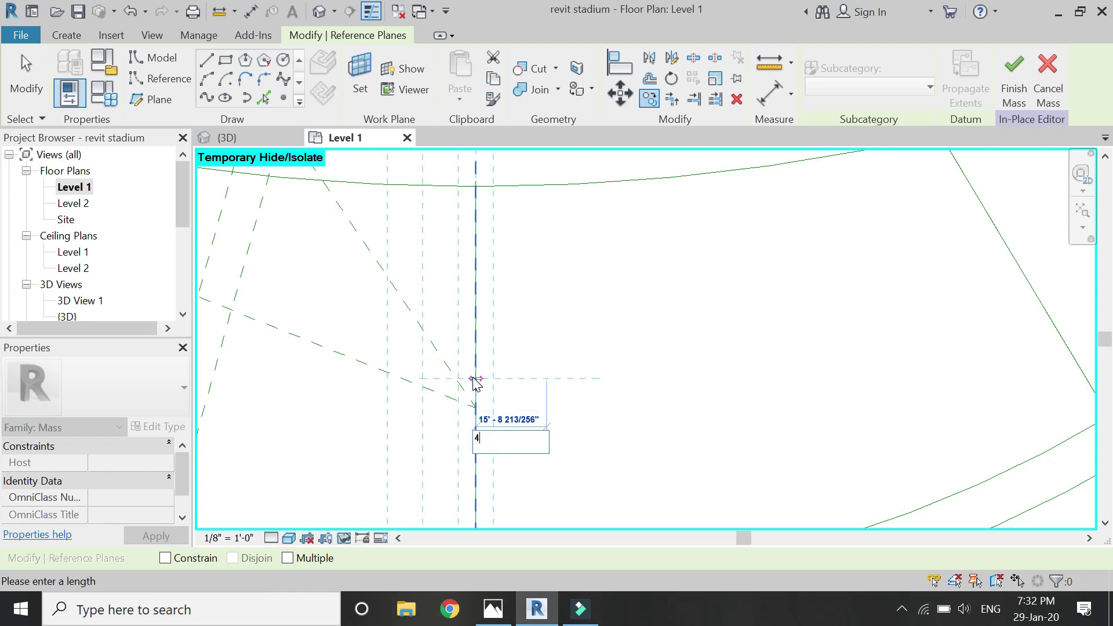
{"action": "type", "text": "'"}
{"action": "key", "text": "Return"}
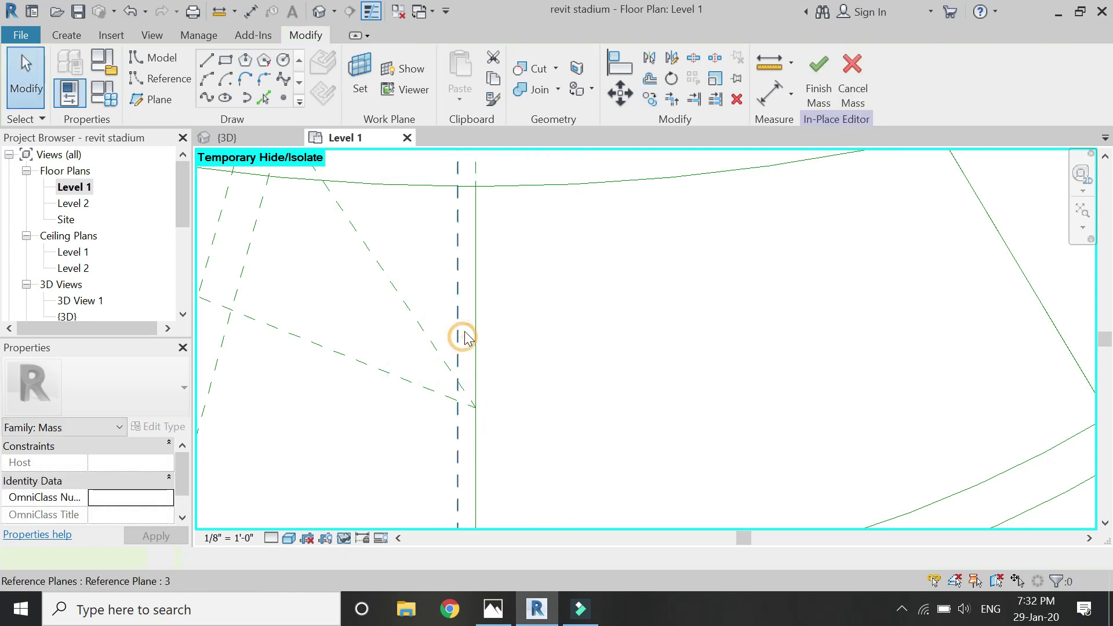
- Copy the central axis's offset reference plane 8' to the right, across the central rib
{"action": "left_click", "coordinate": [649, 98]}
{"action": "scroll", "coordinate": [458, 339], "scroll_direction": "up", "scroll_amount": 3}
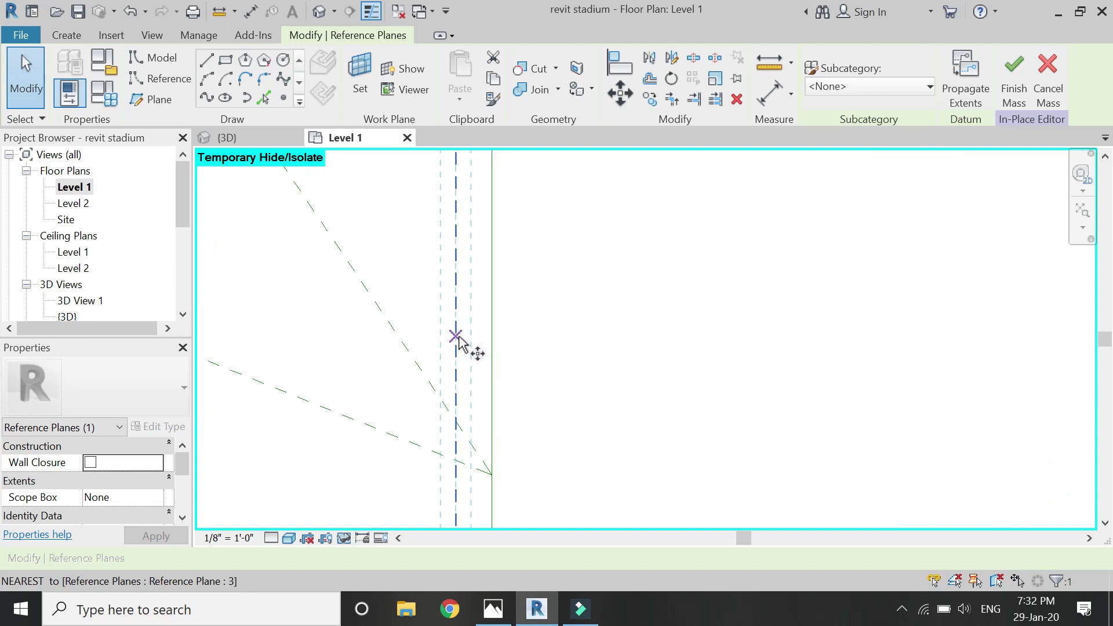
{"action": "left_click", "coordinate": [456, 336]}
{"action": "type", "text": "8"}
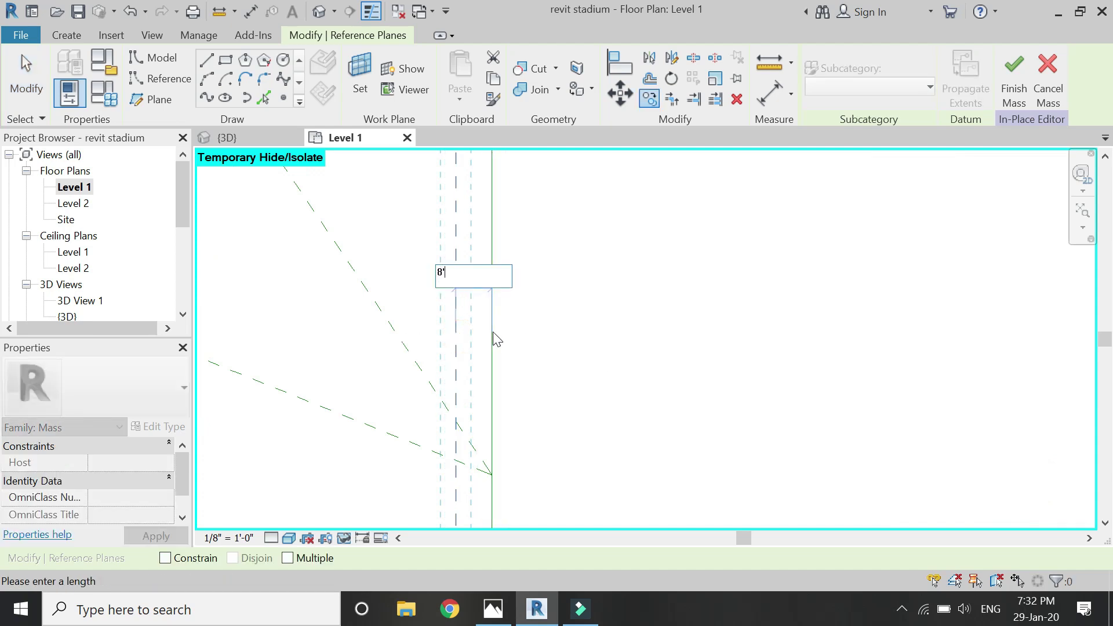
{"action": "type", "text": "'"}
{"action": "key", "text": "Return"}
{"action": "key", "text": "Escape"}
{"action": "scroll", "coordinate": [398, 335], "scroll_direction": "down", "scroll_amount": 6}
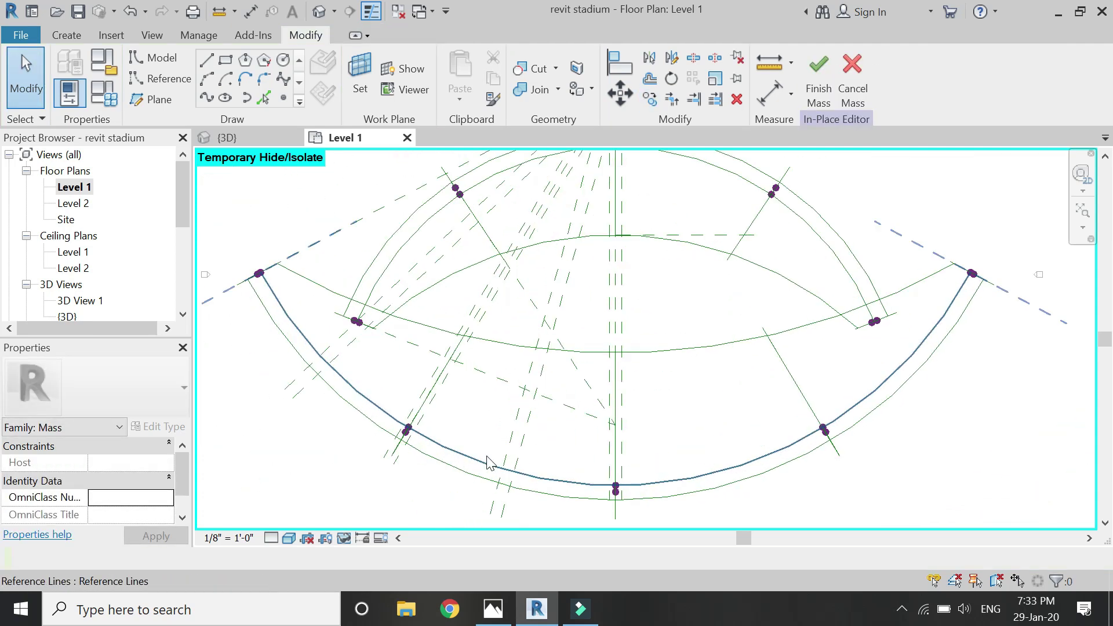
- Mirror the three pairs of reference planes left of the central axis about the central vertical reference plane, keeping the originals
{"action": "left_click_drag", "start_coordinate": [538, 444], "coordinate": [496, 417]}
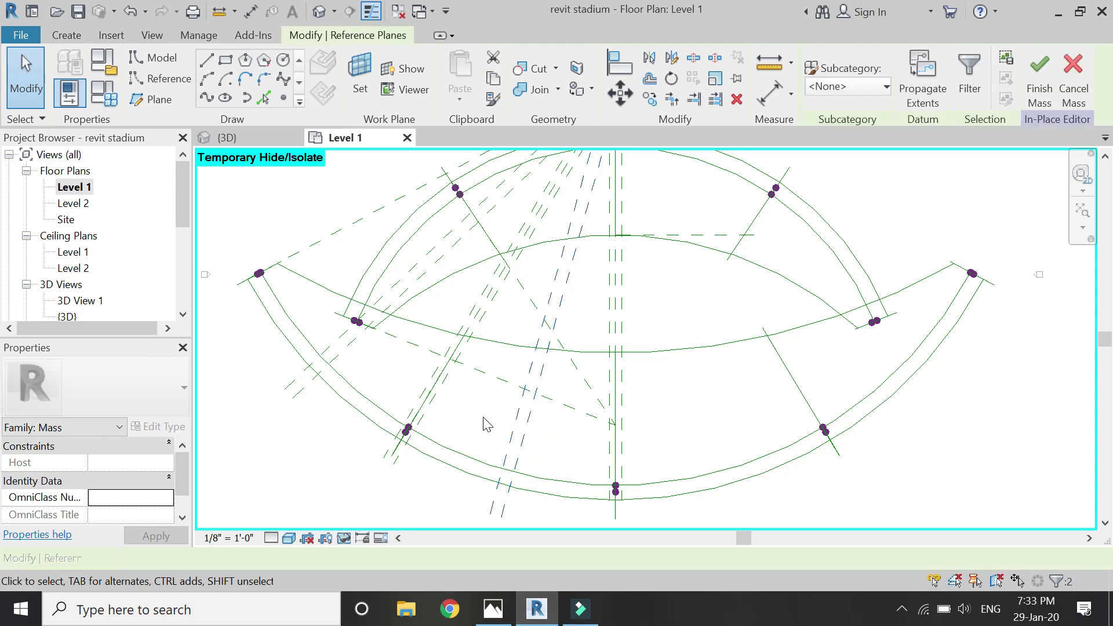
{"action": "scroll", "coordinate": [325, 308], "scroll_direction": "up", "scroll_amount": 2}
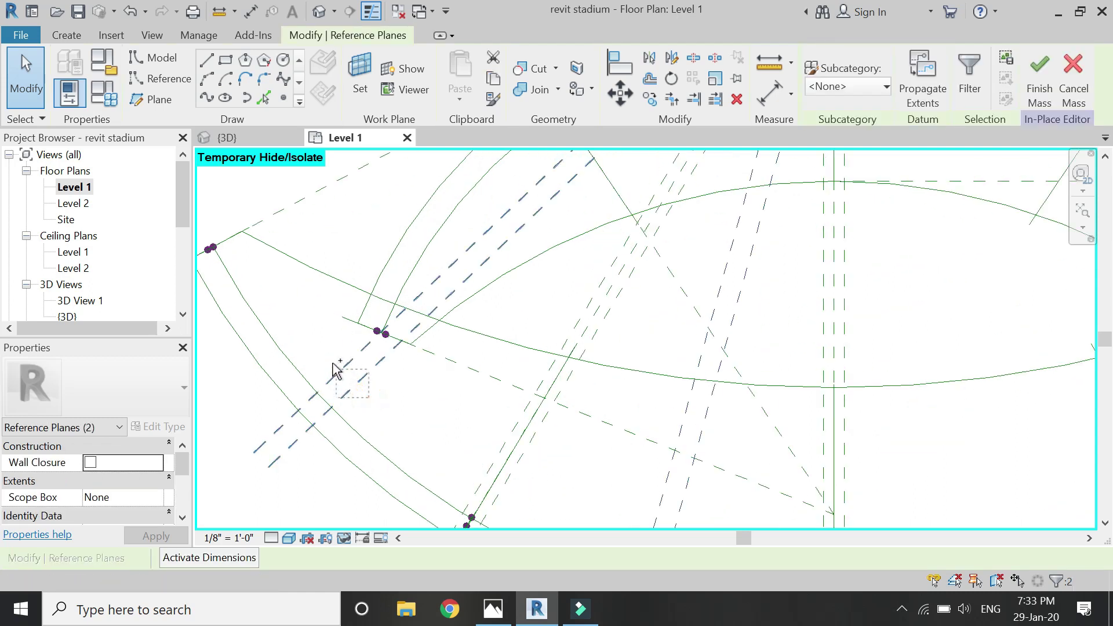
{"action": "scroll", "coordinate": [505, 421], "scroll_direction": "up", "scroll_amount": 2}
{"action": "left_click", "coordinate": [515, 444], "text": "ctrl"}
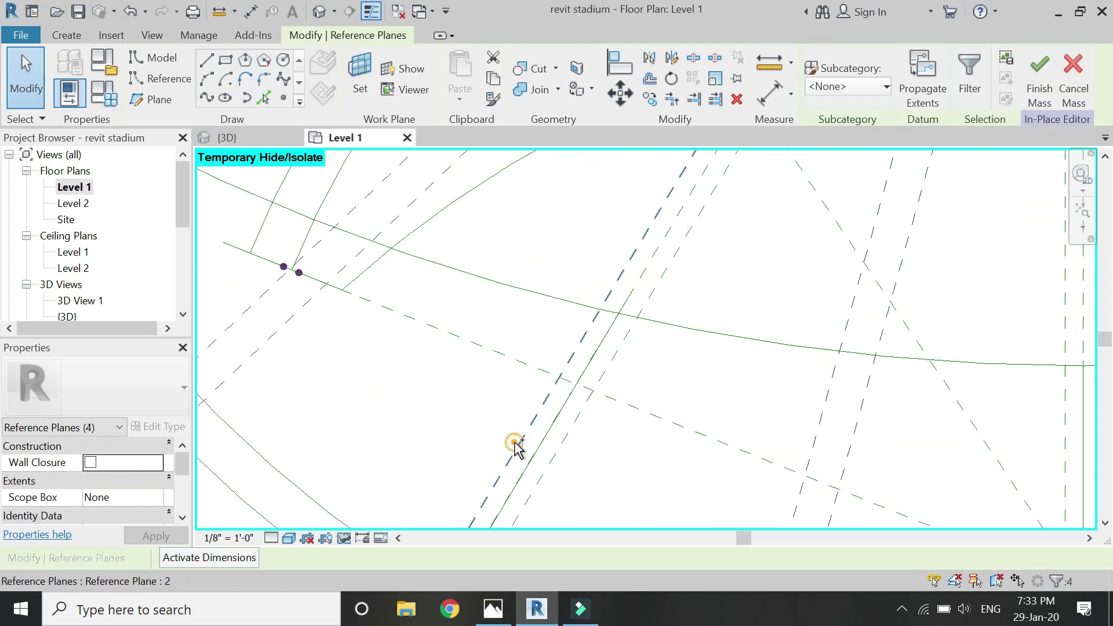
{"action": "left_click", "coordinate": [546, 476], "text": "ctrl"}
{"action": "scroll", "coordinate": [428, 390], "scroll_direction": "down", "scroll_amount": 4}
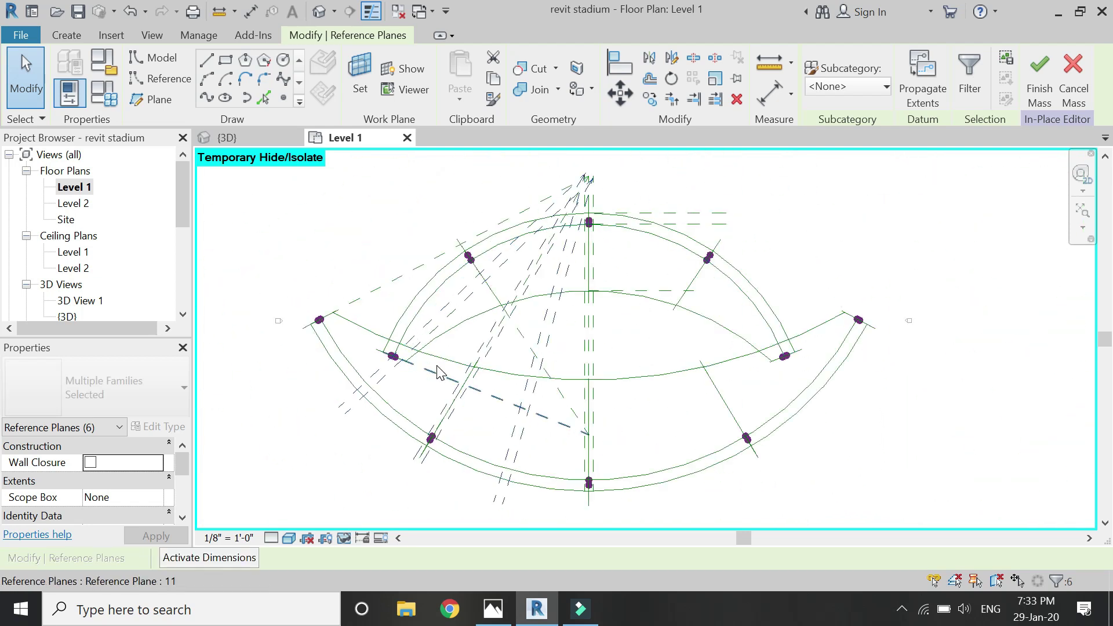
{"action": "scroll", "coordinate": [438, 369], "scroll_direction": "down", "scroll_amount": 2}
{"action": "left_click", "coordinate": [671, 58]}
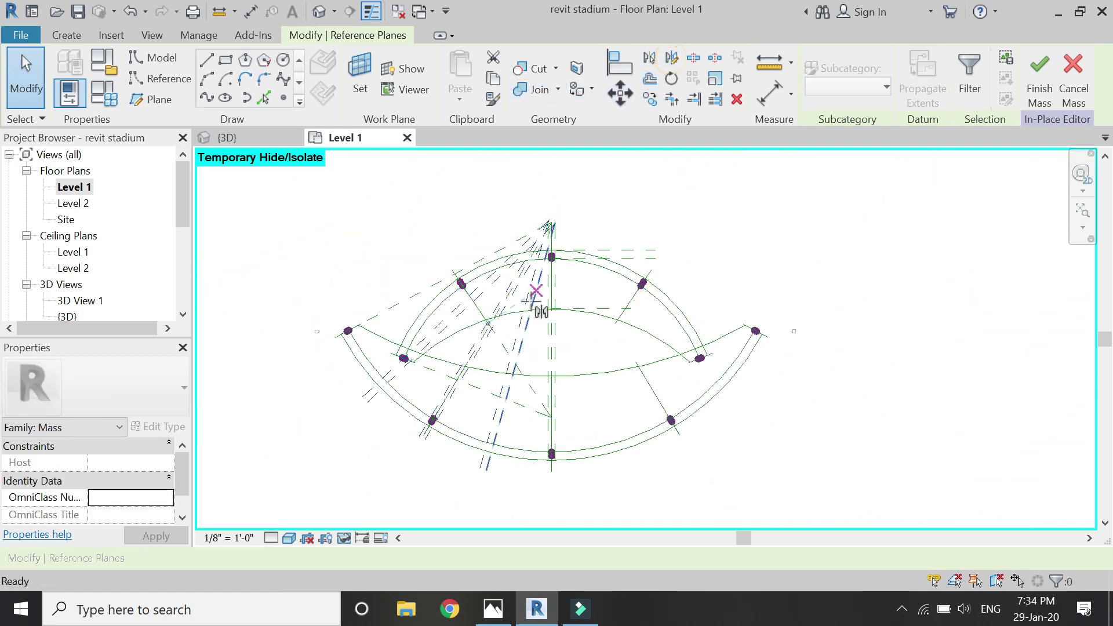
{"action": "scroll", "coordinate": [557, 322], "scroll_direction": "up", "scroll_amount": 5}
{"action": "scroll", "coordinate": [562, 374], "scroll_direction": "up", "scroll_amount": 2}
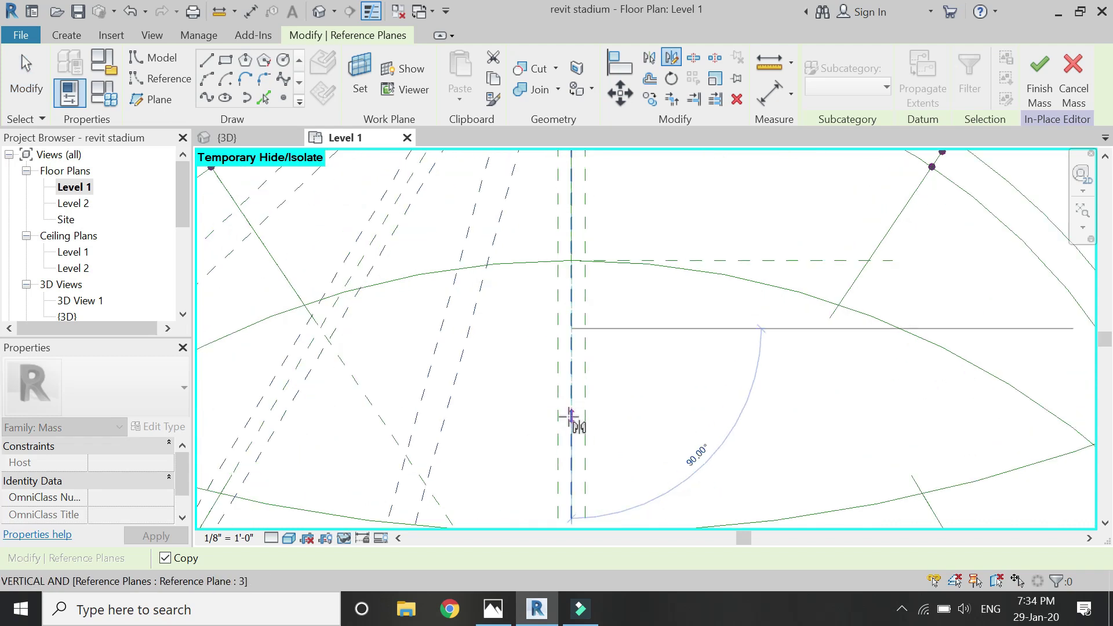
{"action": "left_click", "coordinate": [546, 394]}
{"action": "scroll", "coordinate": [453, 253], "scroll_direction": "down", "scroll_amount": 3}
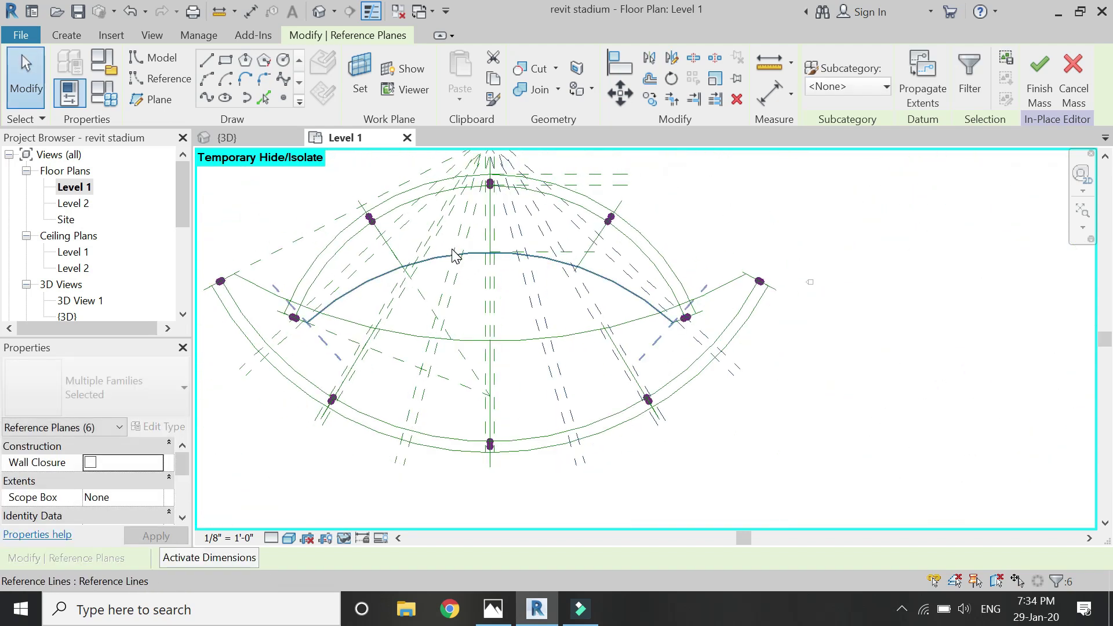
{"action": "left_click", "coordinate": [520, 461]}
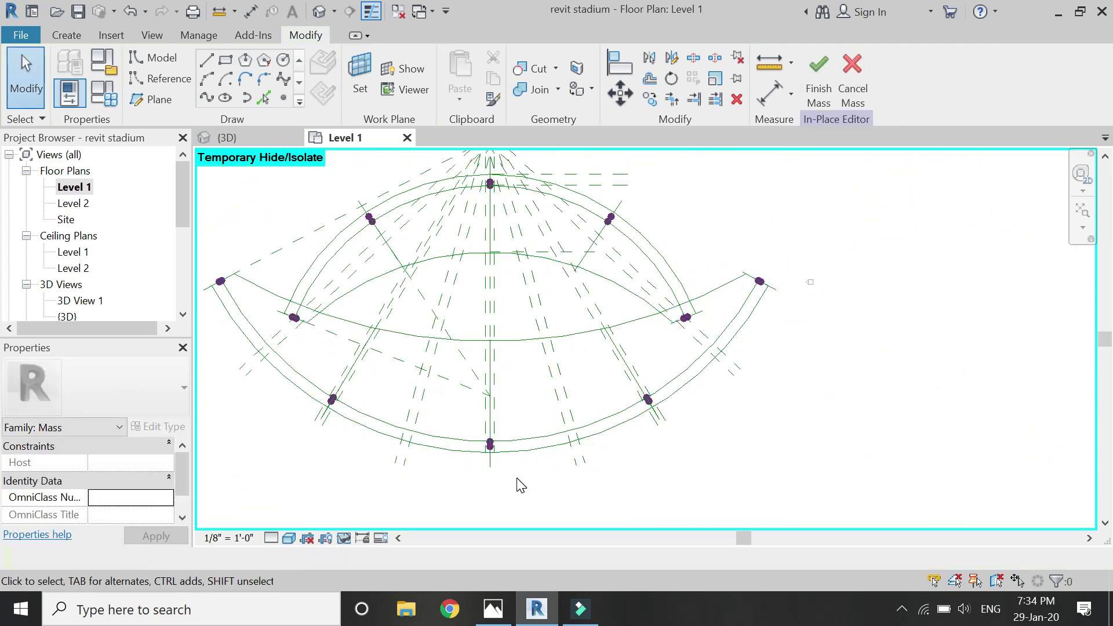
- Trace a closed reference-line rectangle along the outermost left pair of reference planes, from the stand's inner arc past its outer arc
{"action": "scroll", "coordinate": [343, 290], "scroll_direction": "up", "scroll_amount": 3}
{"action": "scroll", "coordinate": [439, 467], "scroll_direction": "down", "scroll_amount": 3}
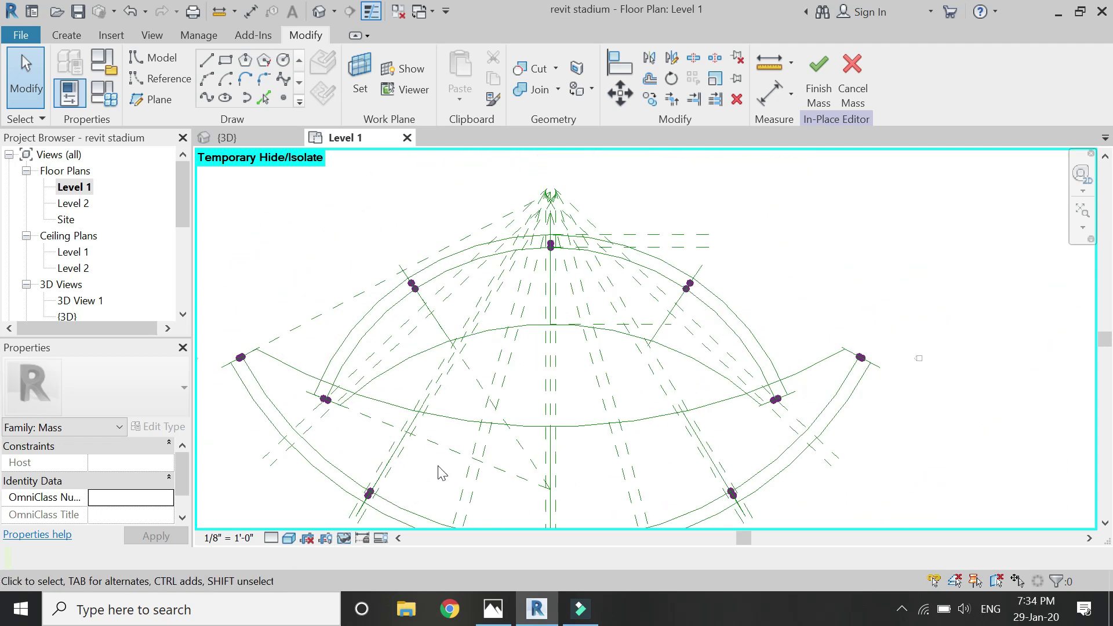
{"action": "scroll", "coordinate": [377, 397], "scroll_direction": "up", "scroll_amount": 5}
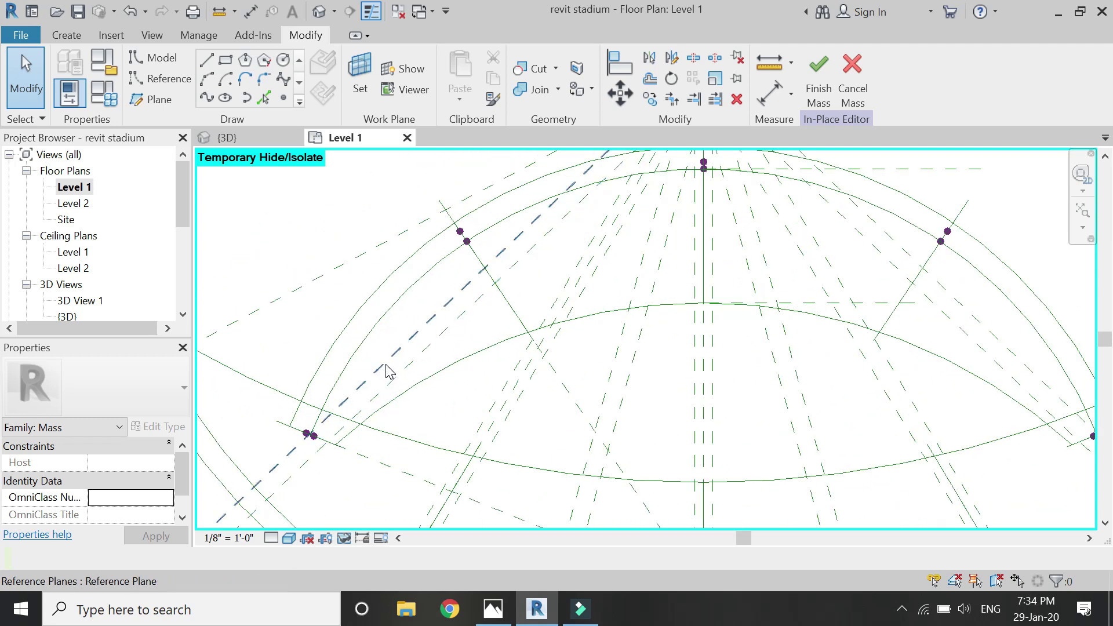
{"action": "left_click", "coordinate": [174, 78]}
{"action": "scroll", "coordinate": [497, 362], "scroll_direction": "up", "scroll_amount": 4}
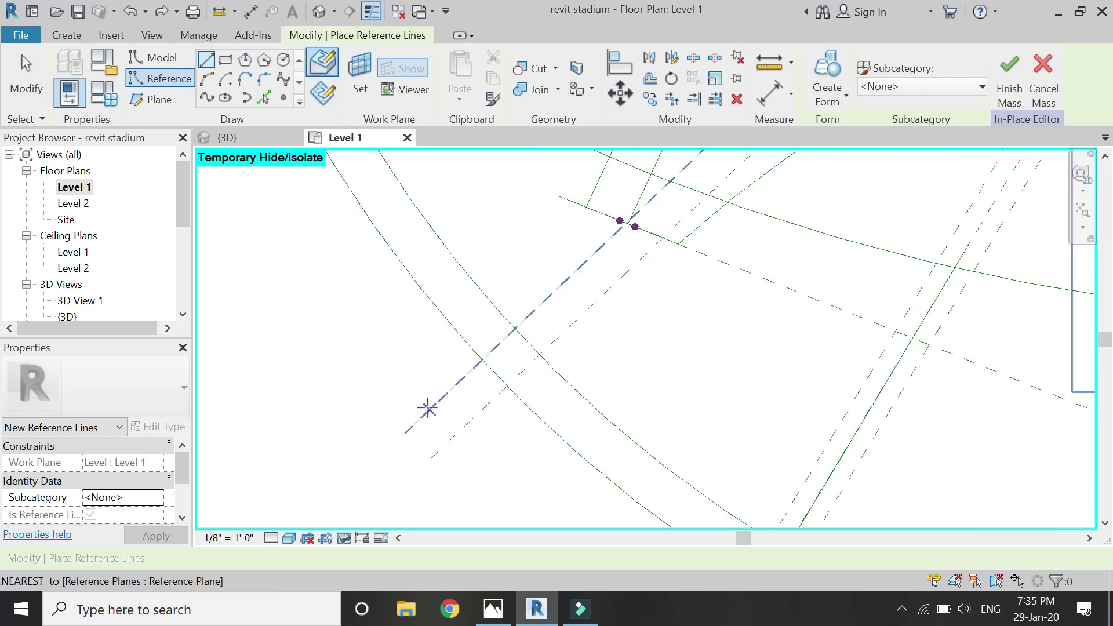
{"action": "left_click", "coordinate": [407, 431]}
{"action": "scroll", "coordinate": [668, 172], "scroll_direction": "up", "scroll_amount": 5}
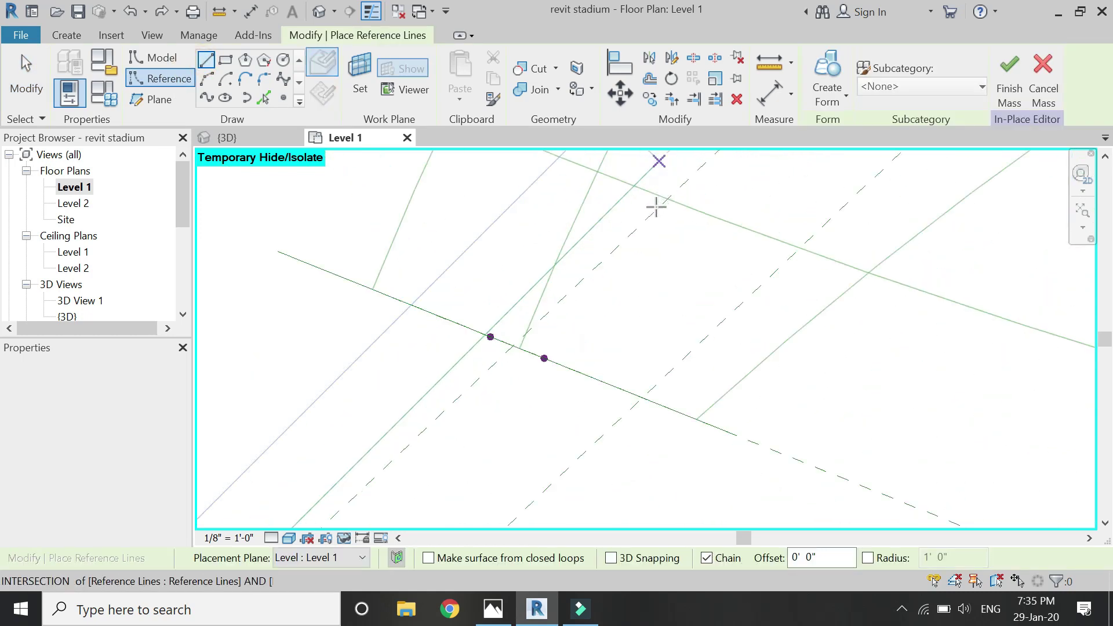
{"action": "left_click", "coordinate": [653, 214]}
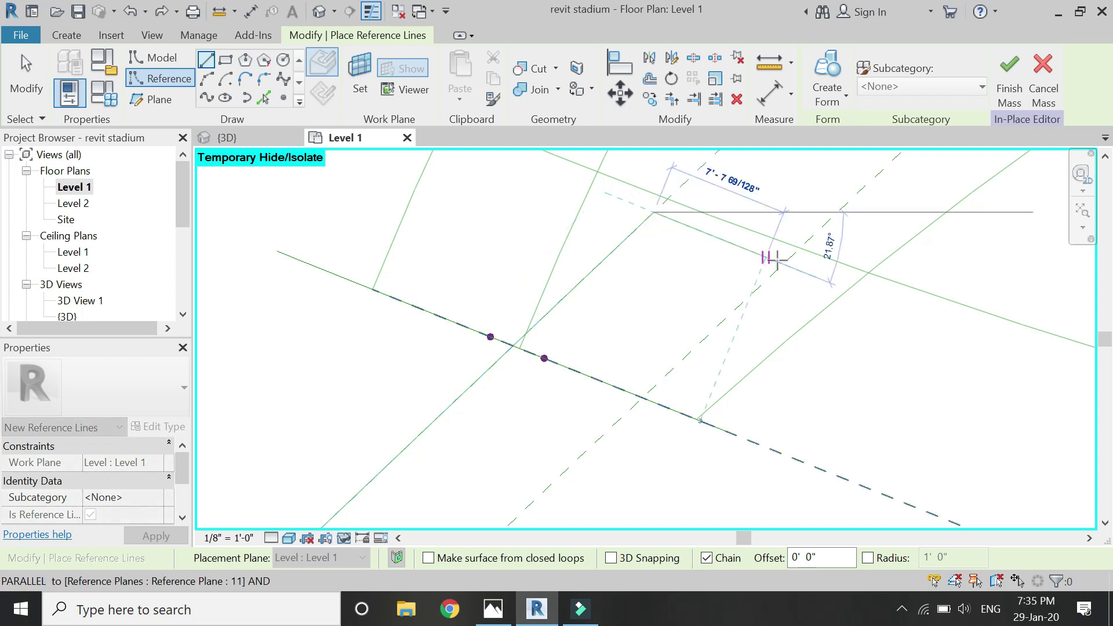
{"action": "scroll", "coordinate": [829, 199], "scroll_direction": "down", "scroll_amount": 5}
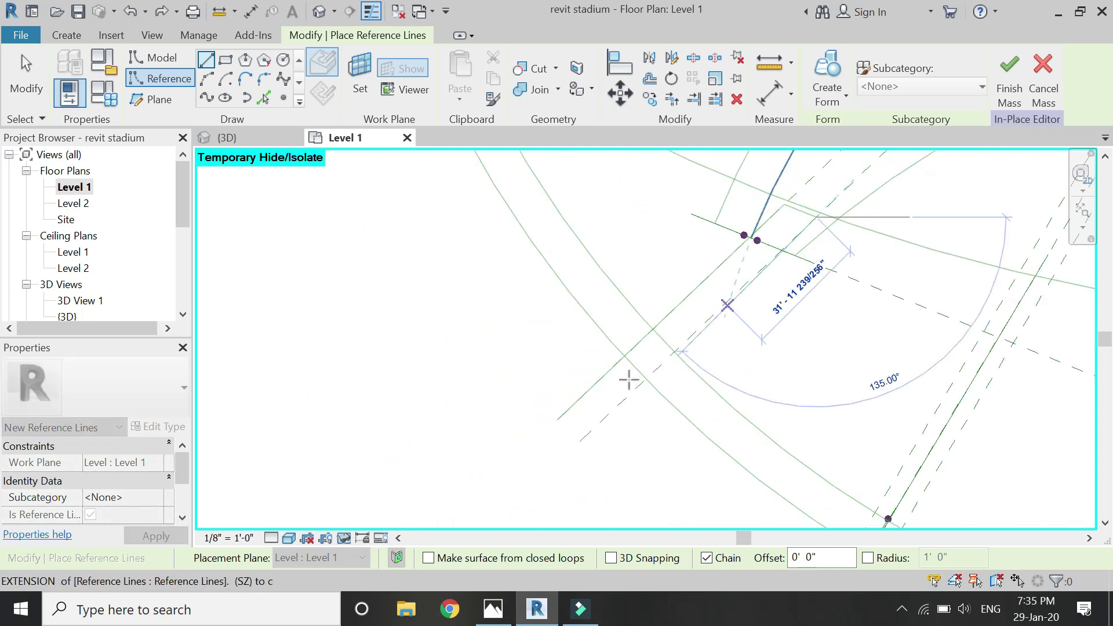
{"action": "scroll", "coordinate": [572, 443], "scroll_direction": "up", "scroll_amount": 5}
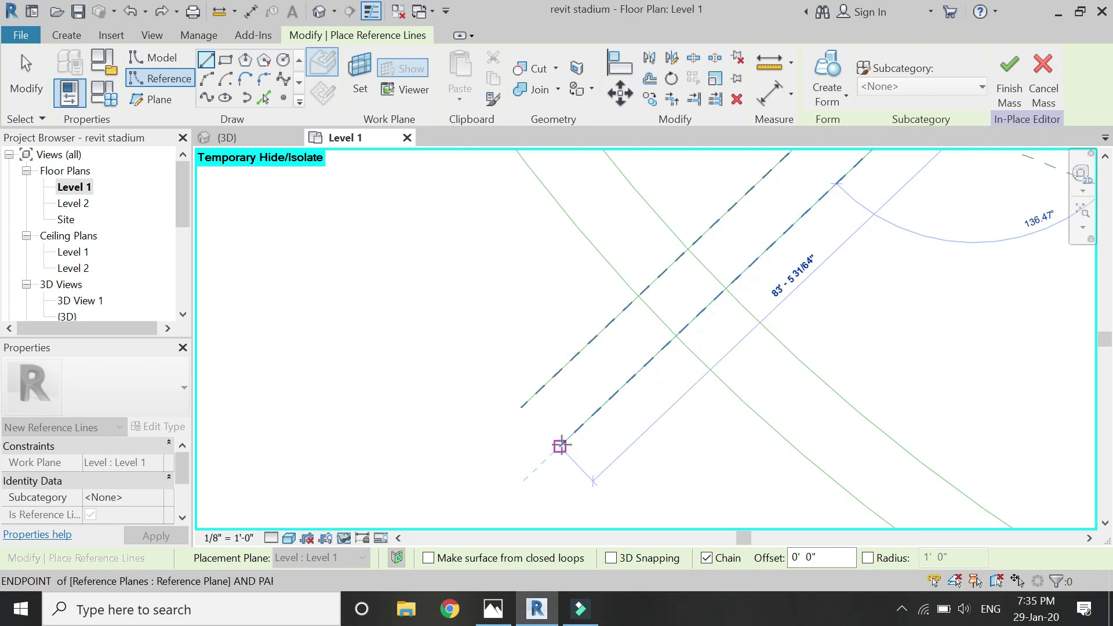
{"action": "scroll", "coordinate": [522, 402], "scroll_direction": "down", "scroll_amount": 3}
{"action": "left_click", "coordinate": [521, 403]}
{"action": "scroll", "coordinate": [406, 359], "scroll_direction": "down", "scroll_amount": 5}
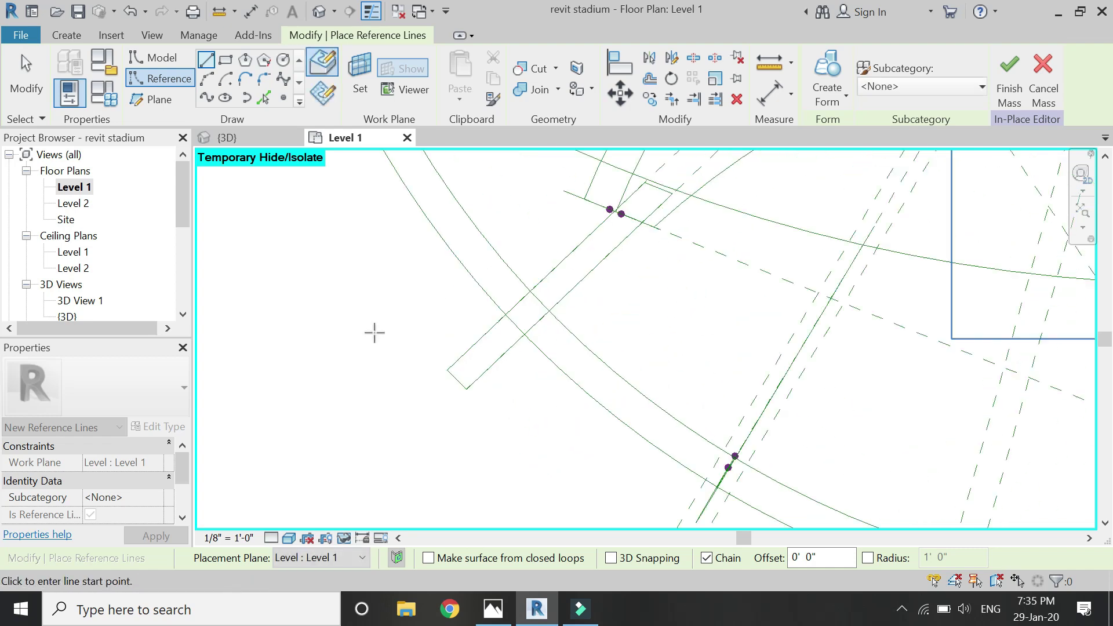
- Trace an 8' wide closed reference-line rectangle along the pair of planes flanking the left slanted rib, from the inner arc past the outer
{"action": "scroll", "coordinate": [609, 422], "scroll_direction": "down", "scroll_amount": 2}
{"action": "scroll", "coordinate": [530, 484], "scroll_direction": "up", "scroll_amount": 5}
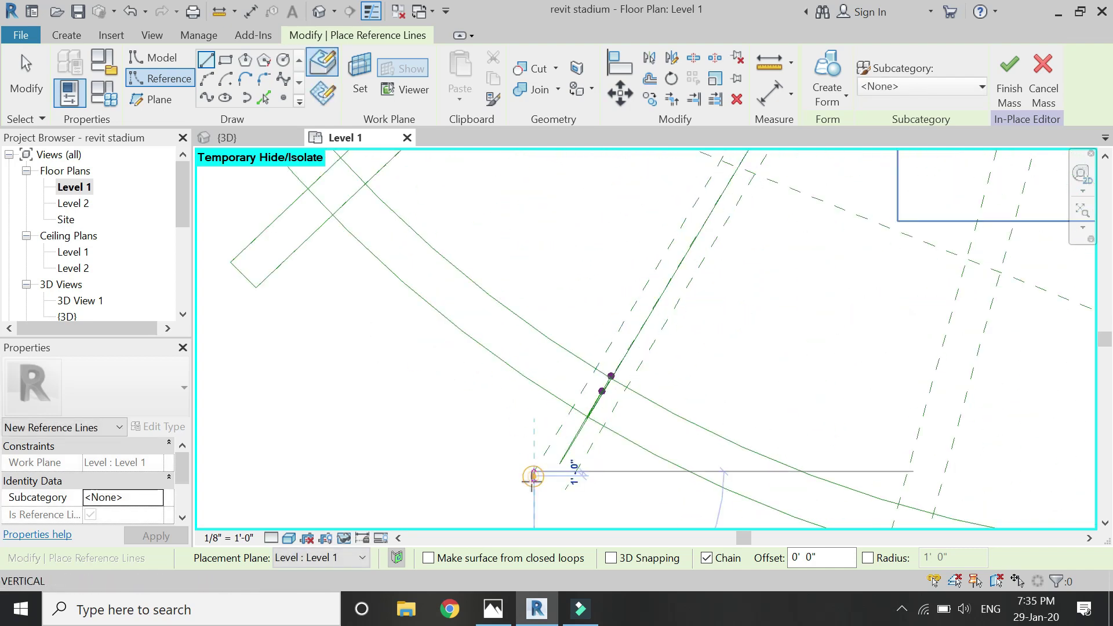
{"action": "left_click", "coordinate": [531, 484]}
{"action": "scroll", "coordinate": [531, 484], "scroll_direction": "down", "scroll_amount": 4}
{"action": "left_click", "coordinate": [634, 317]}
{"action": "scroll", "coordinate": [633, 318], "scroll_direction": "up", "scroll_amount": 5}
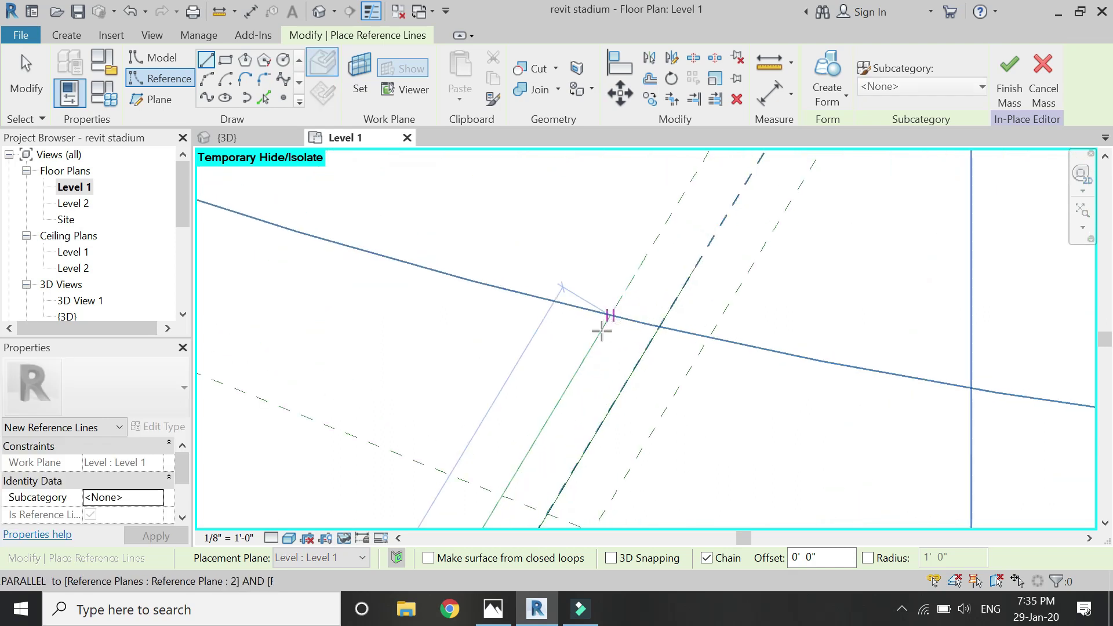
{"action": "scroll", "coordinate": [699, 249], "scroll_direction": "down", "scroll_amount": 4}
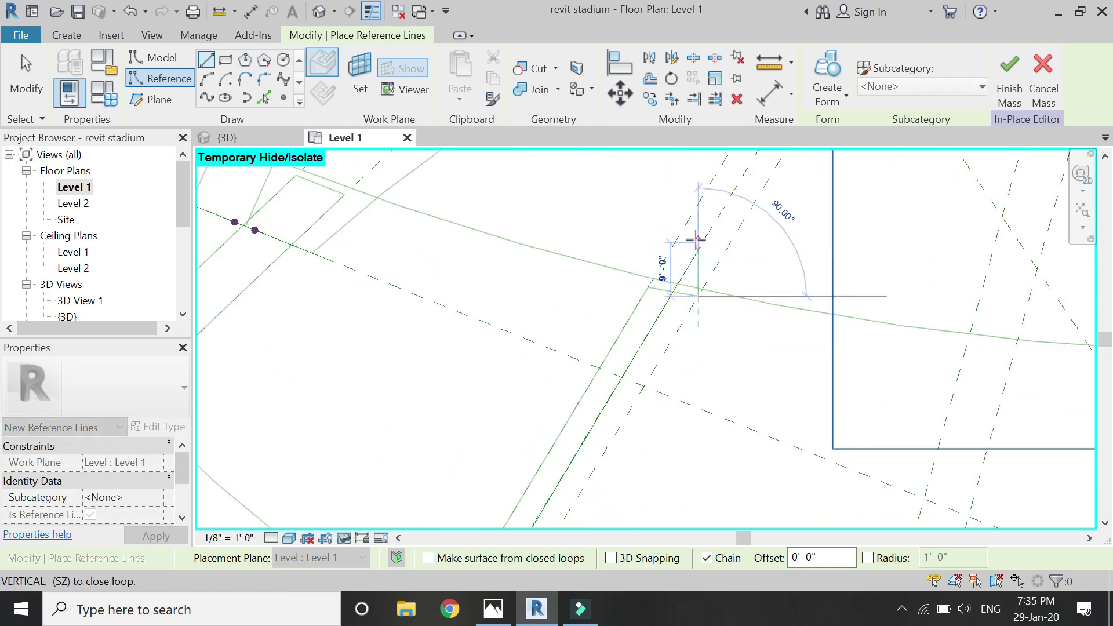
{"action": "scroll", "coordinate": [607, 432], "scroll_direction": "up", "scroll_amount": 4}
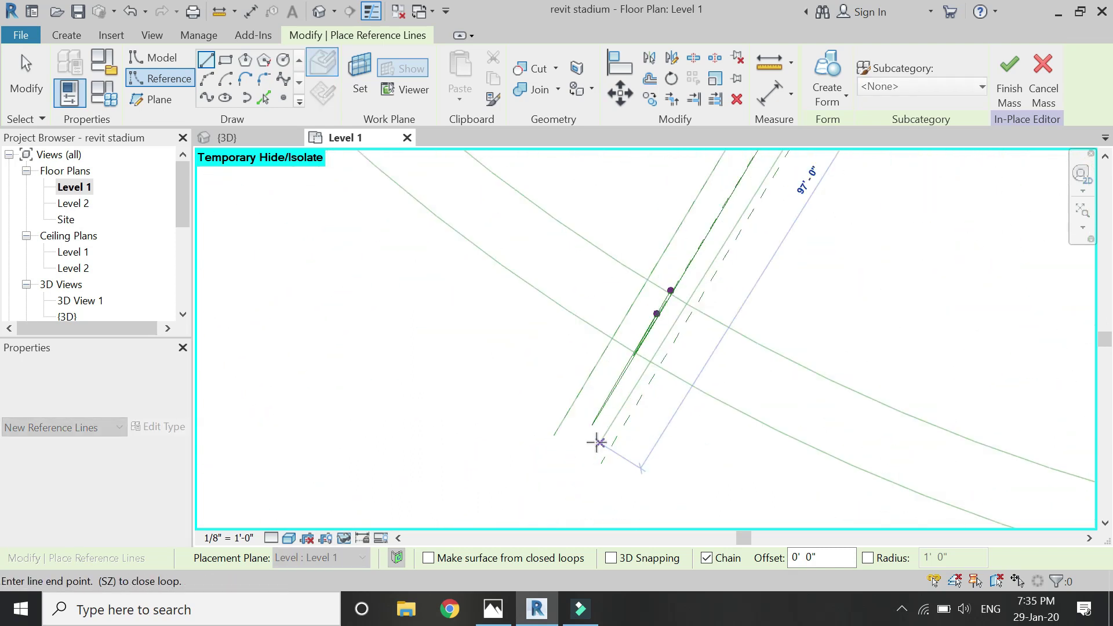
{"action": "left_click", "coordinate": [599, 460]}
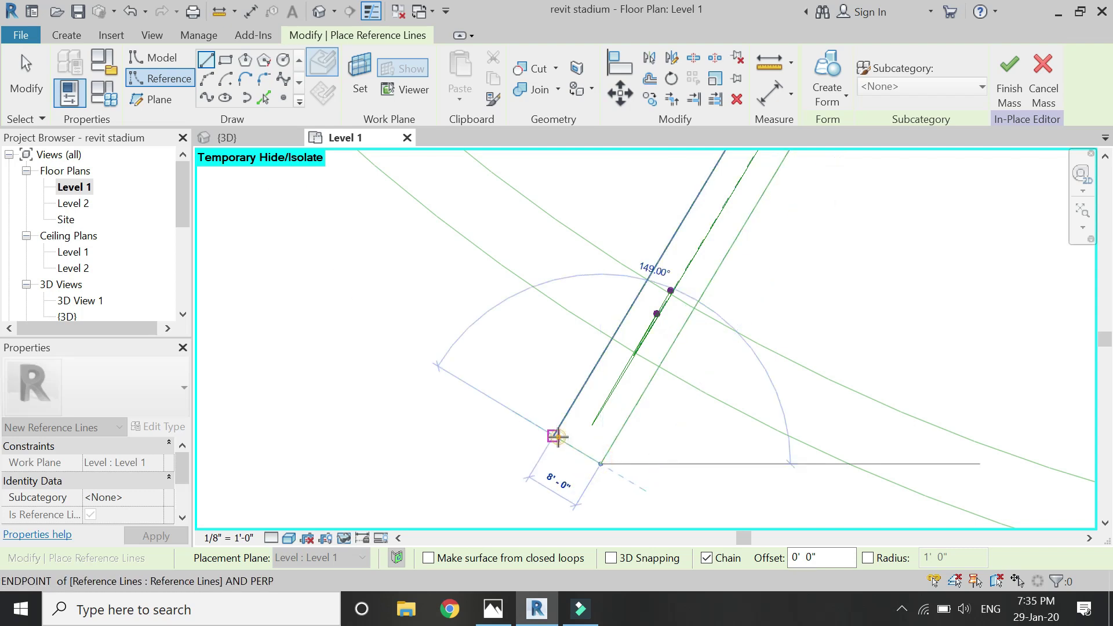
{"action": "left_click", "coordinate": [557, 436]}
{"action": "scroll", "coordinate": [398, 385], "scroll_direction": "down", "scroll_amount": 4}
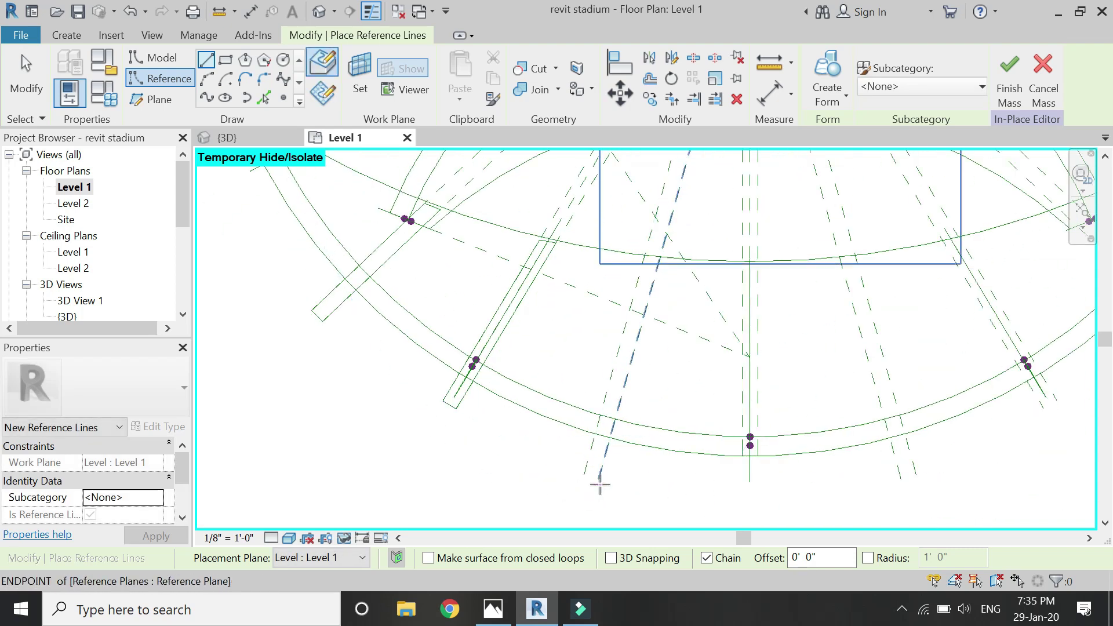
- Trace a closed reference-line rectangle along the pair of reference planes between the left slanted rib and the central rib
{"action": "scroll", "coordinate": [597, 480], "scroll_direction": "up", "scroll_amount": 3}
{"action": "scroll", "coordinate": [534, 489], "scroll_direction": "down", "scroll_amount": 3}
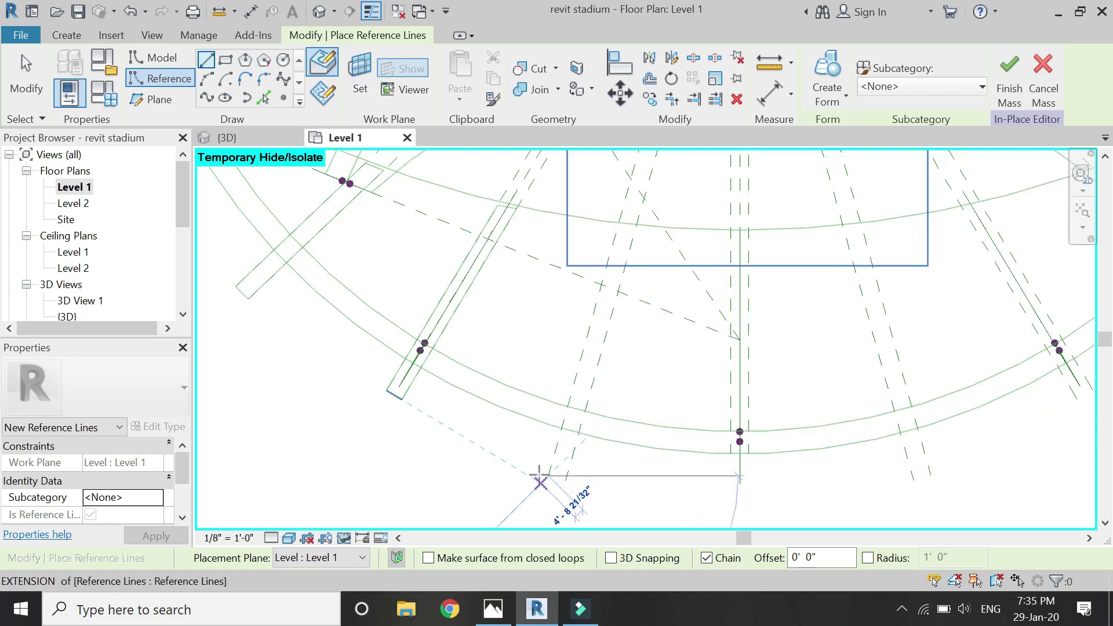
{"action": "scroll", "coordinate": [626, 239], "scroll_direction": "up", "scroll_amount": 5}
{"action": "scroll", "coordinate": [551, 388], "scroll_direction": "up", "scroll_amount": 3}
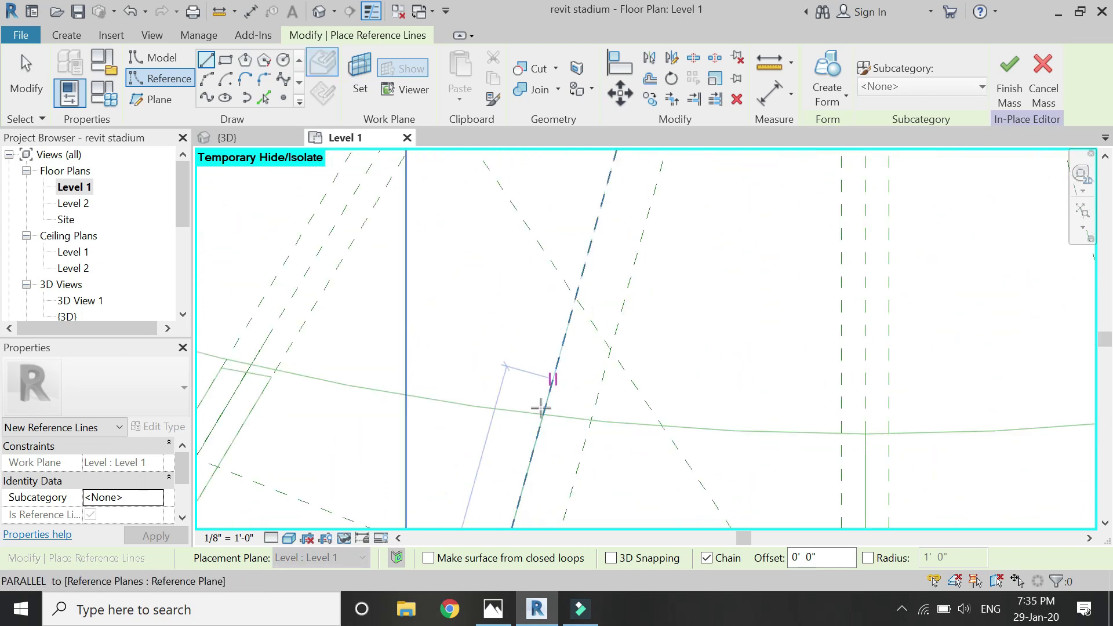
{"action": "left_click", "coordinate": [540, 428]}
{"action": "scroll", "coordinate": [594, 432], "scroll_direction": "up", "scroll_amount": 3}
{"action": "scroll", "coordinate": [598, 429], "scroll_direction": "down", "scroll_amount": 5}
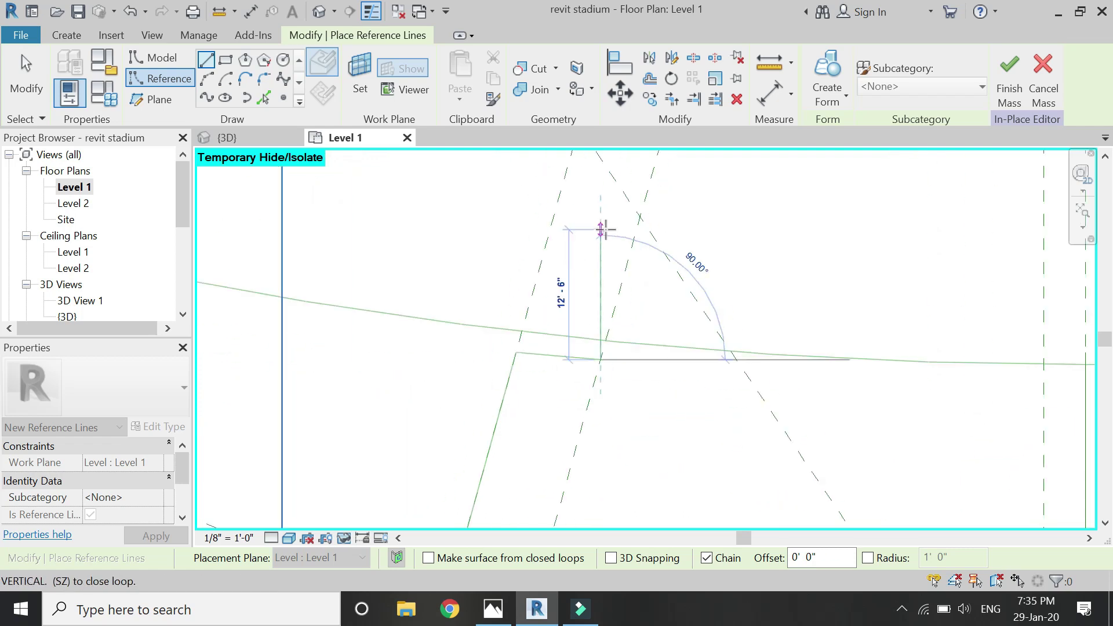
{"action": "scroll", "coordinate": [541, 510], "scroll_direction": "up", "scroll_amount": 4}
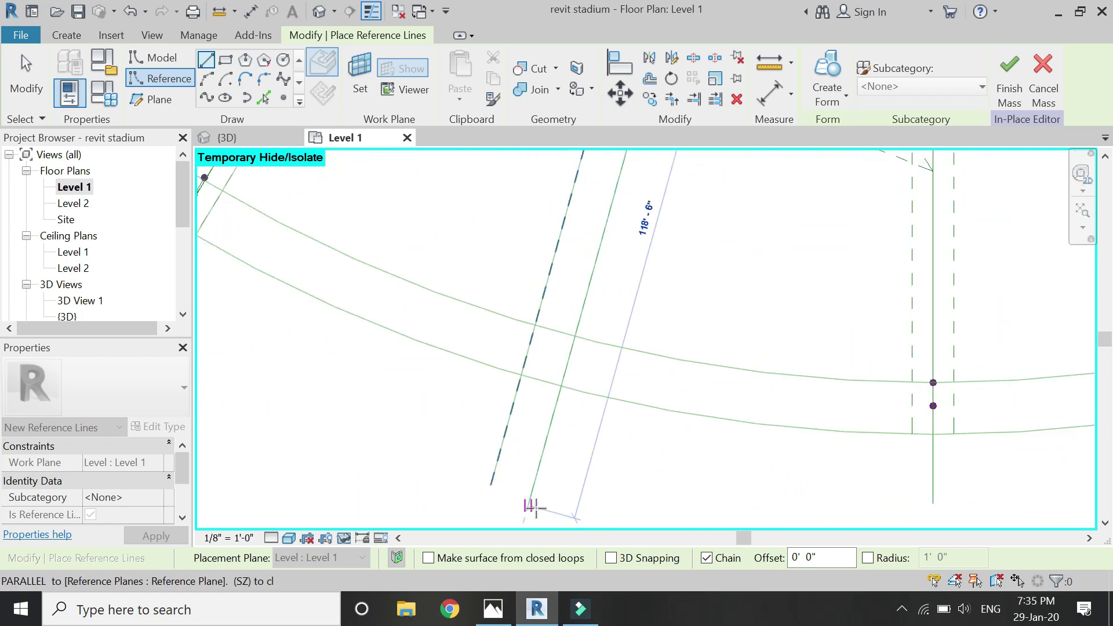
{"action": "left_click", "coordinate": [468, 472]}
{"action": "scroll", "coordinate": [390, 448], "scroll_direction": "down", "scroll_amount": 5}
- Trace an 8' wide closed reference-line rectangle along the two vertical planes flanking the central rib, extending past the outer arc
{"action": "scroll", "coordinate": [530, 445], "scroll_direction": "up", "scroll_amount": 5}
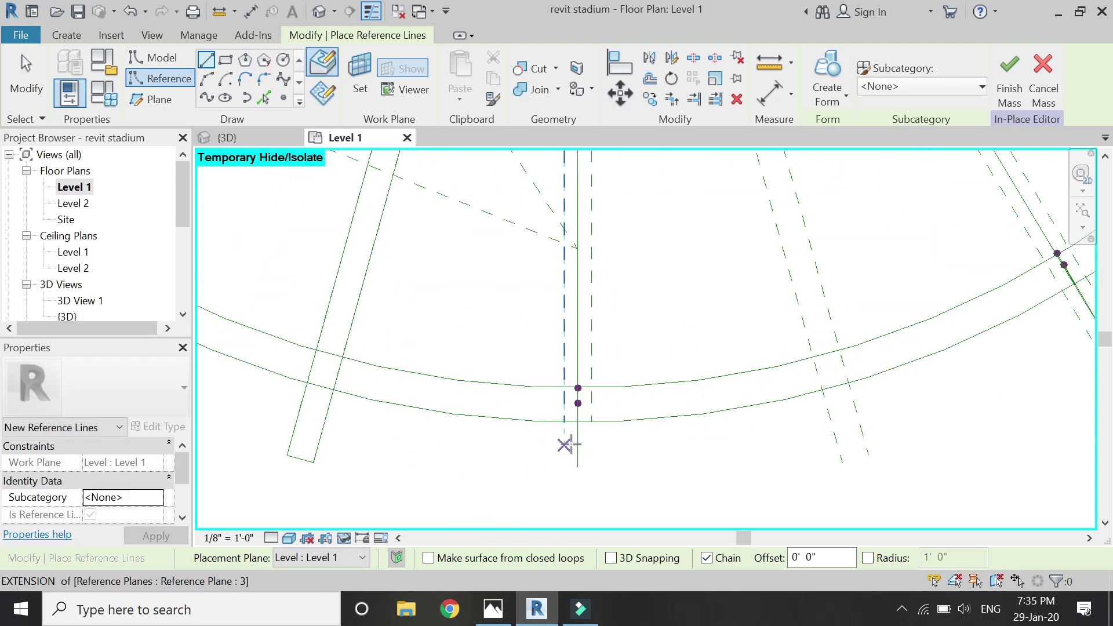
{"action": "left_click", "coordinate": [566, 503]}
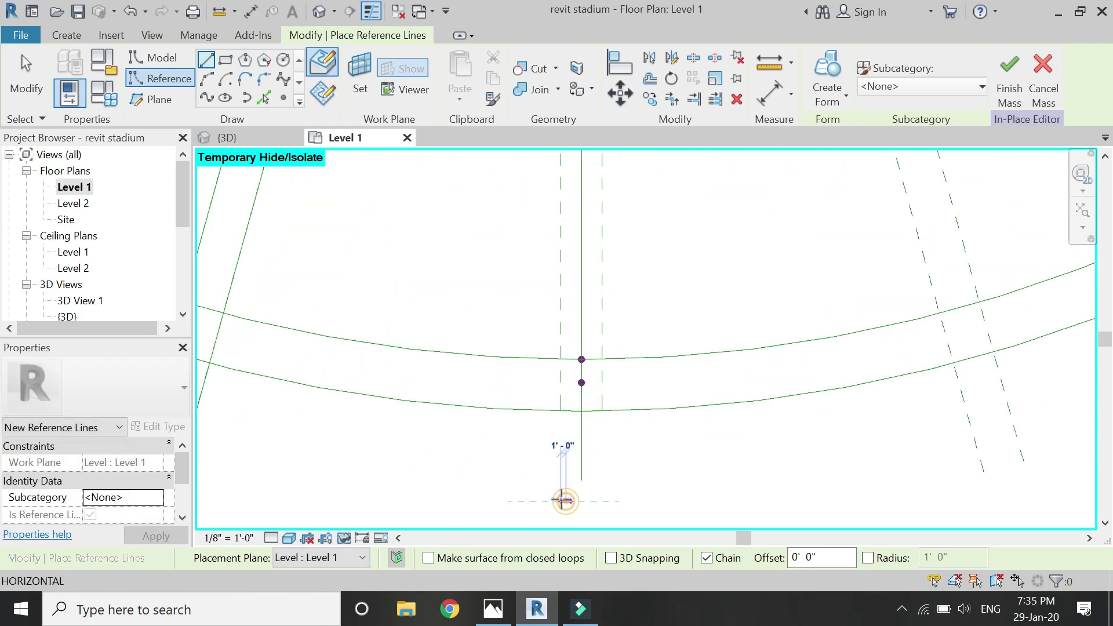
{"action": "scroll", "coordinate": [557, 497], "scroll_direction": "down", "scroll_amount": 3}
{"action": "scroll", "coordinate": [555, 406], "scroll_direction": "up", "scroll_amount": 3}
{"action": "scroll", "coordinate": [554, 301], "scroll_direction": "up", "scroll_amount": 5}
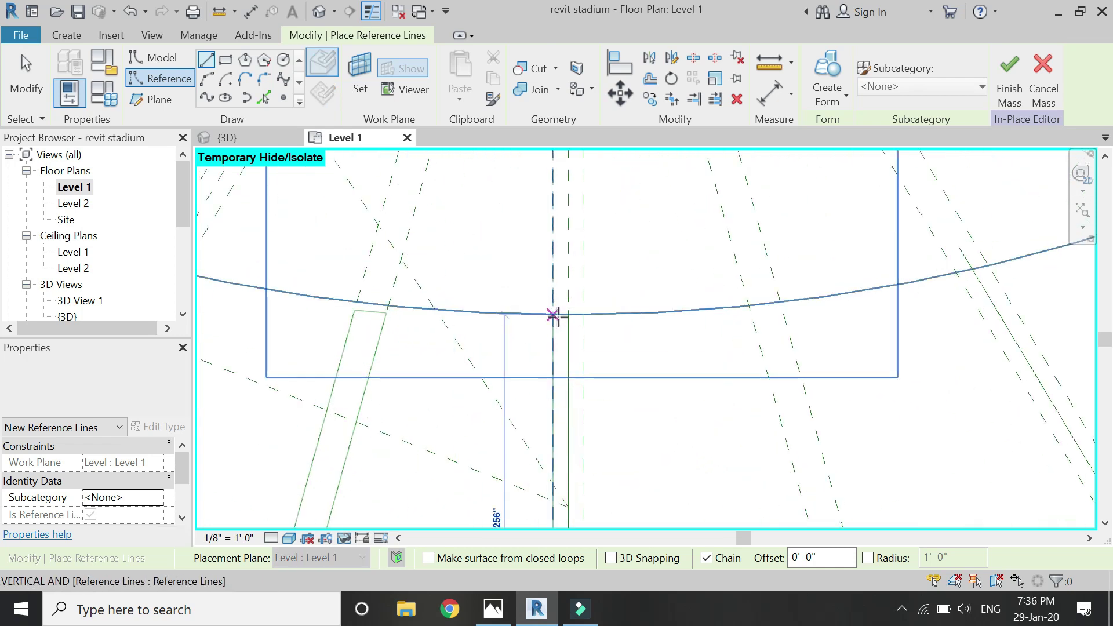
{"action": "left_click", "coordinate": [548, 328]}
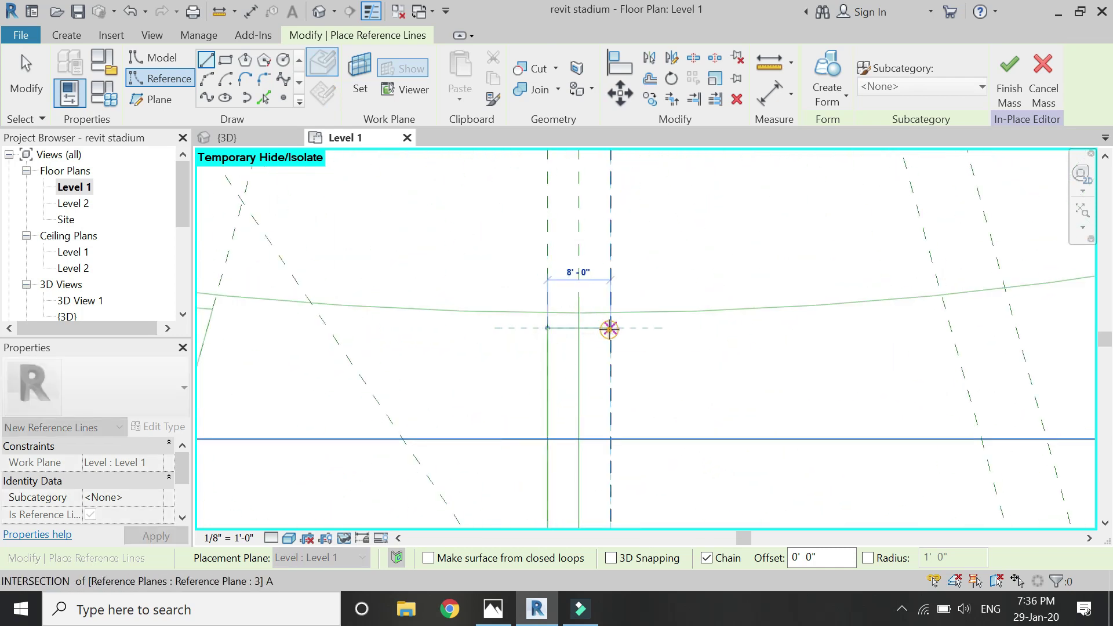
{"action": "scroll", "coordinate": [547, 205], "scroll_direction": "down", "scroll_amount": 5}
{"action": "scroll", "coordinate": [561, 371], "scroll_direction": "up", "scroll_amount": 2}
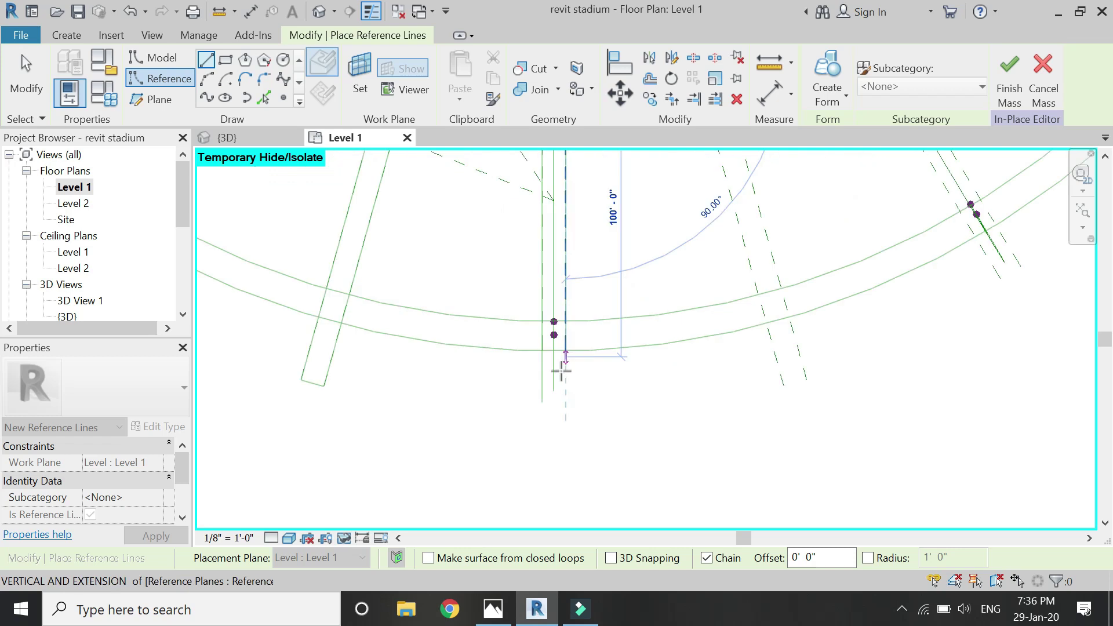
{"action": "scroll", "coordinate": [565, 404], "scroll_direction": "up", "scroll_amount": 2}
{"action": "left_click", "coordinate": [566, 416]}
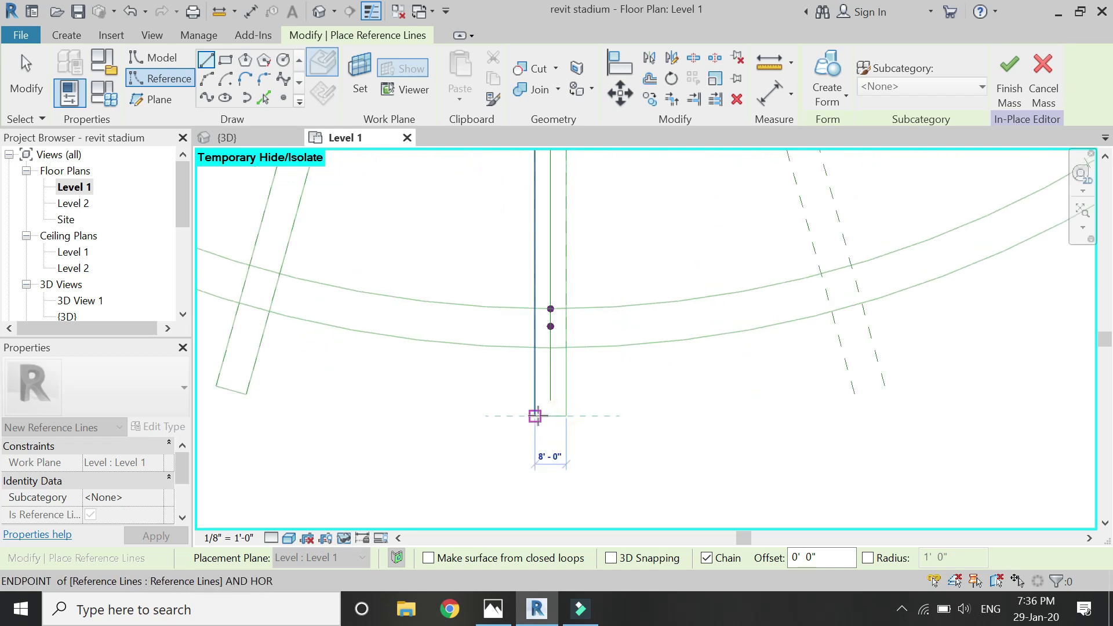
{"action": "scroll", "coordinate": [580, 447], "scroll_direction": "down", "scroll_amount": 6}
{"action": "key", "text": "Escape"}
{"action": "key", "text": "Escape"}
- Mirror the three reference-line rectangles left of the central rib about a drawn axis along the stadium's vertical centre, keeping the originals
{"action": "scroll", "coordinate": [522, 435], "scroll_direction": "up", "scroll_amount": 4}
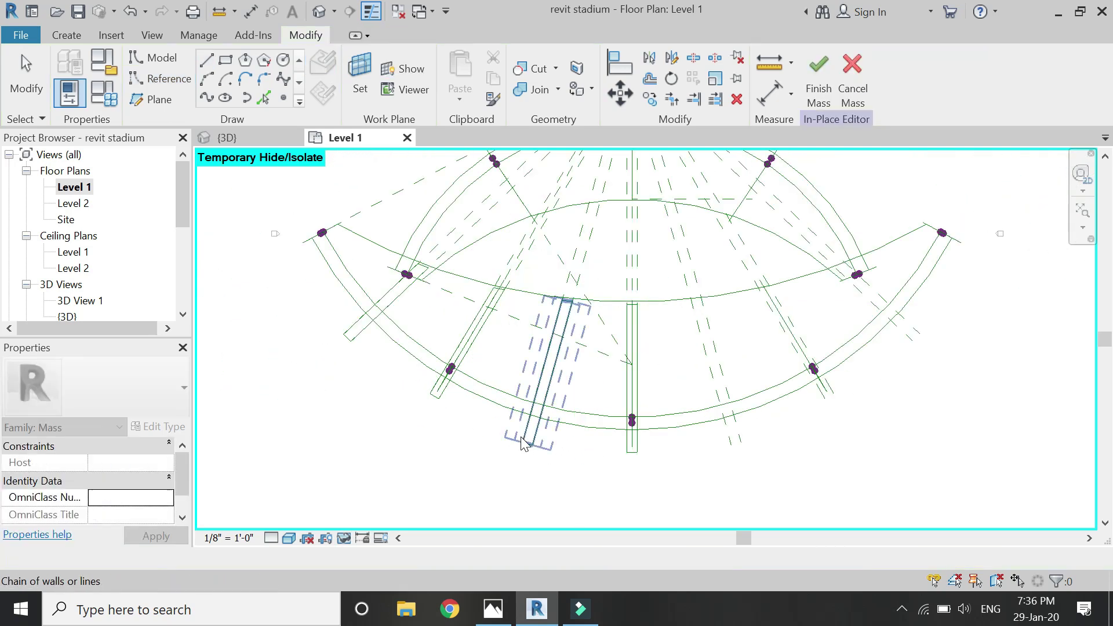
{"action": "left_click", "coordinate": [528, 446]}
{"action": "scroll", "coordinate": [449, 387], "scroll_direction": "up", "scroll_amount": 1}
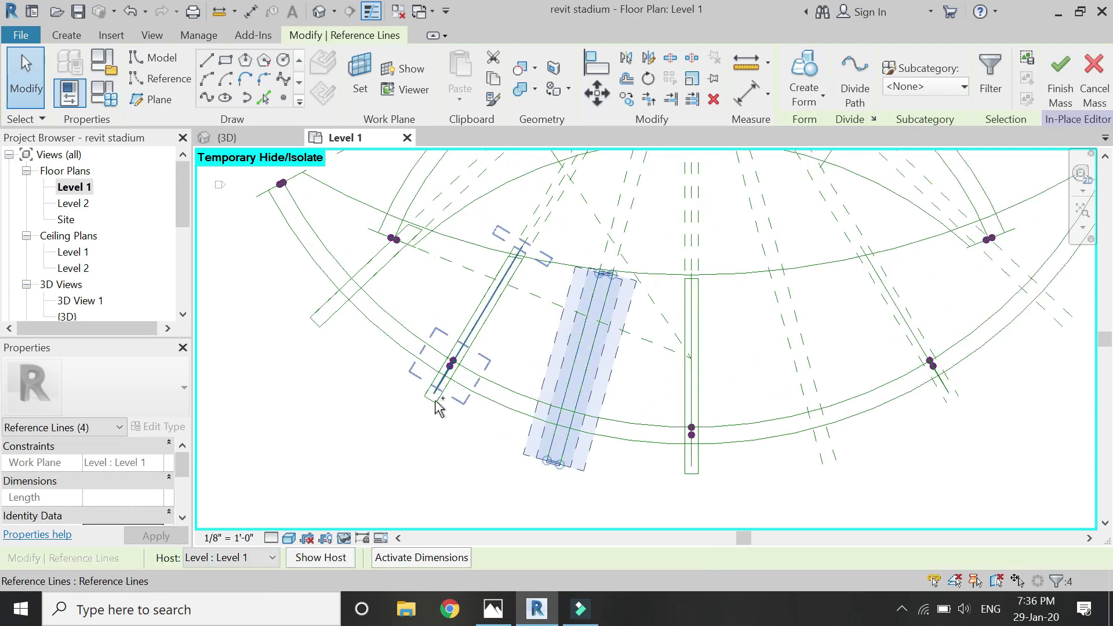
{"action": "left_click", "coordinate": [434, 406], "text": "ctrl"}
{"action": "left_click", "coordinate": [326, 326], "text": "ctrl"}
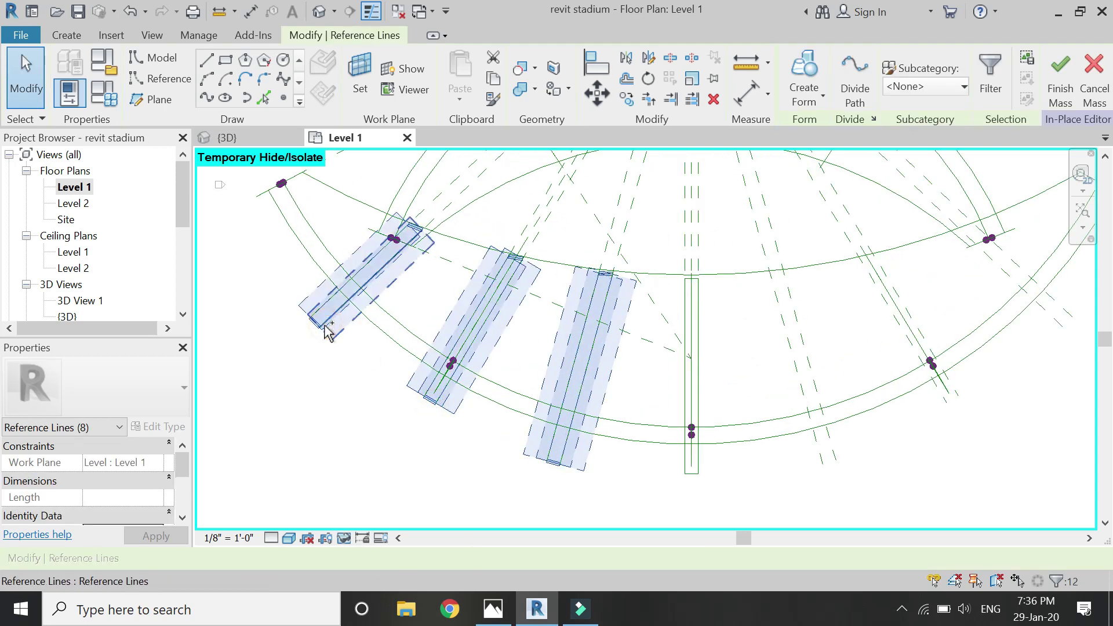
{"action": "scroll", "coordinate": [308, 402], "scroll_direction": "down", "scroll_amount": 2}
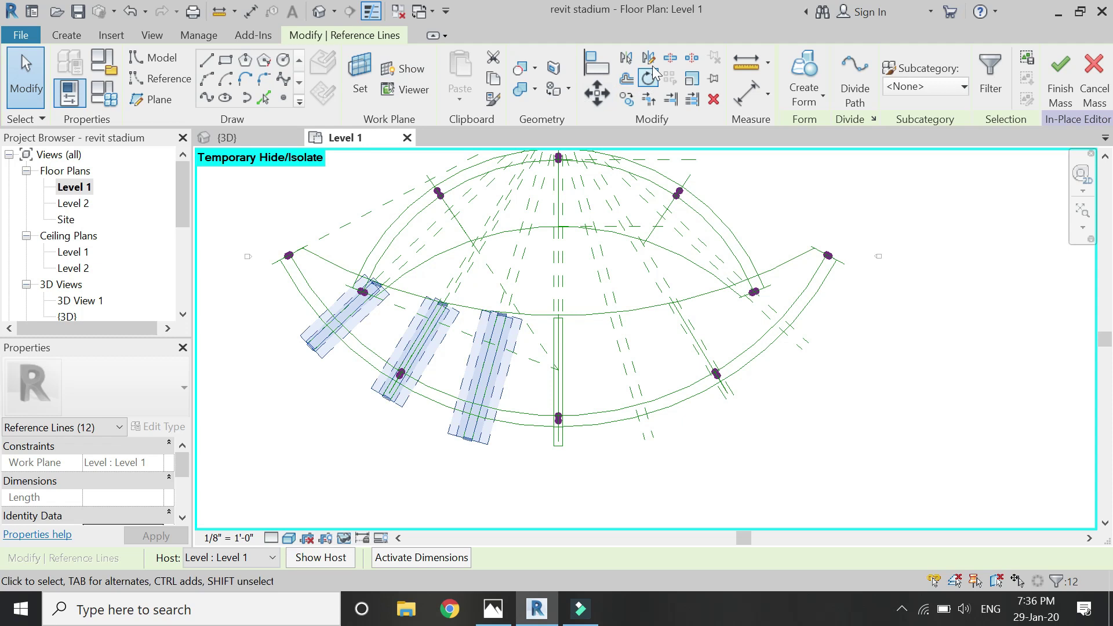
{"action": "left_click", "coordinate": [649, 58]}
{"action": "scroll", "coordinate": [567, 242], "scroll_direction": "up", "scroll_amount": 3}
{"action": "left_click", "coordinate": [558, 243]}
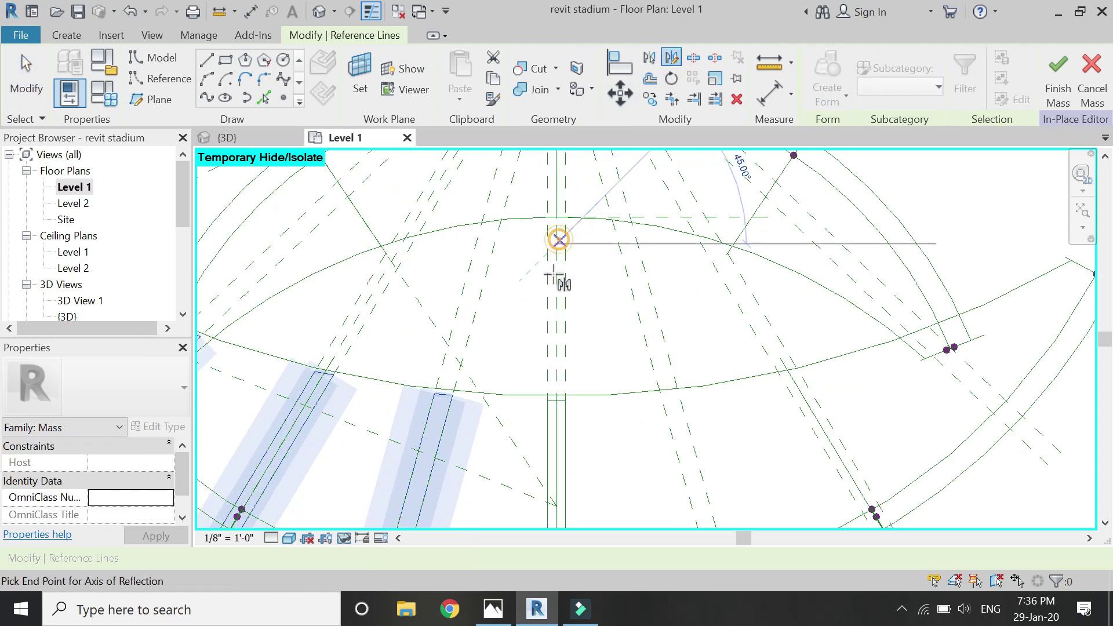
{"action": "left_click", "coordinate": [557, 318]}
{"action": "scroll", "coordinate": [529, 326], "scroll_direction": "down", "scroll_amount": 2}
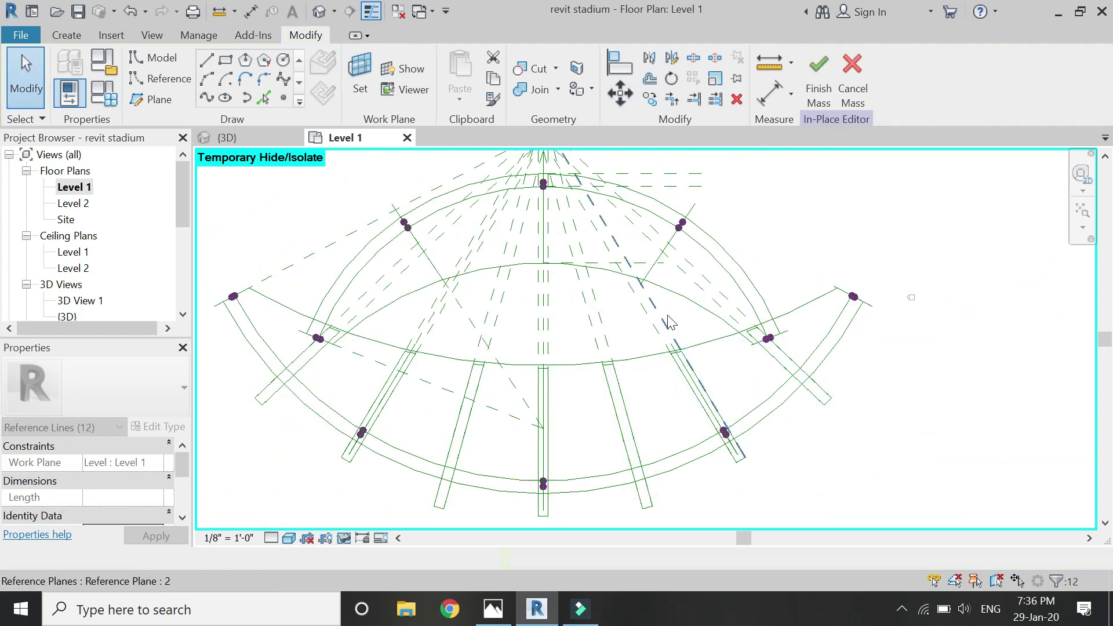
- Delete the reference planes flanking the right slanted rib and one plane of the outermost right pair
{"action": "scroll", "coordinate": [671, 322], "scroll_direction": "up", "scroll_amount": 2}
{"action": "key", "text": "Escape"}
{"action": "left_click", "coordinate": [651, 307]}
{"action": "left_click", "coordinate": [635, 308]}
{"action": "scroll", "coordinate": [658, 348], "scroll_direction": "up", "scroll_amount": 3}
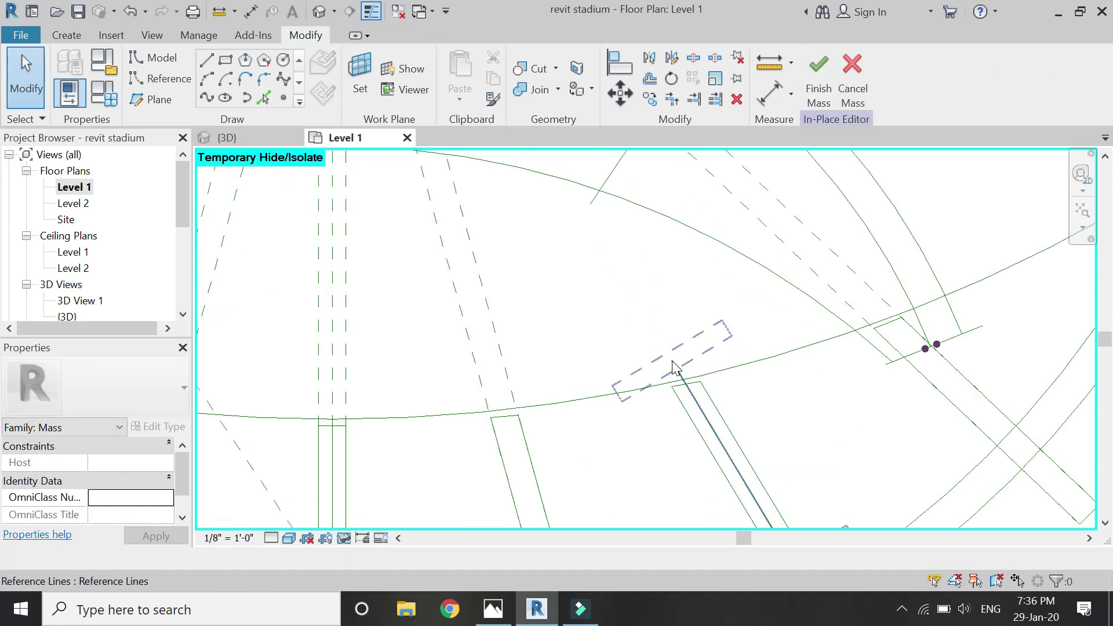
{"action": "left_click", "coordinate": [779, 243]}
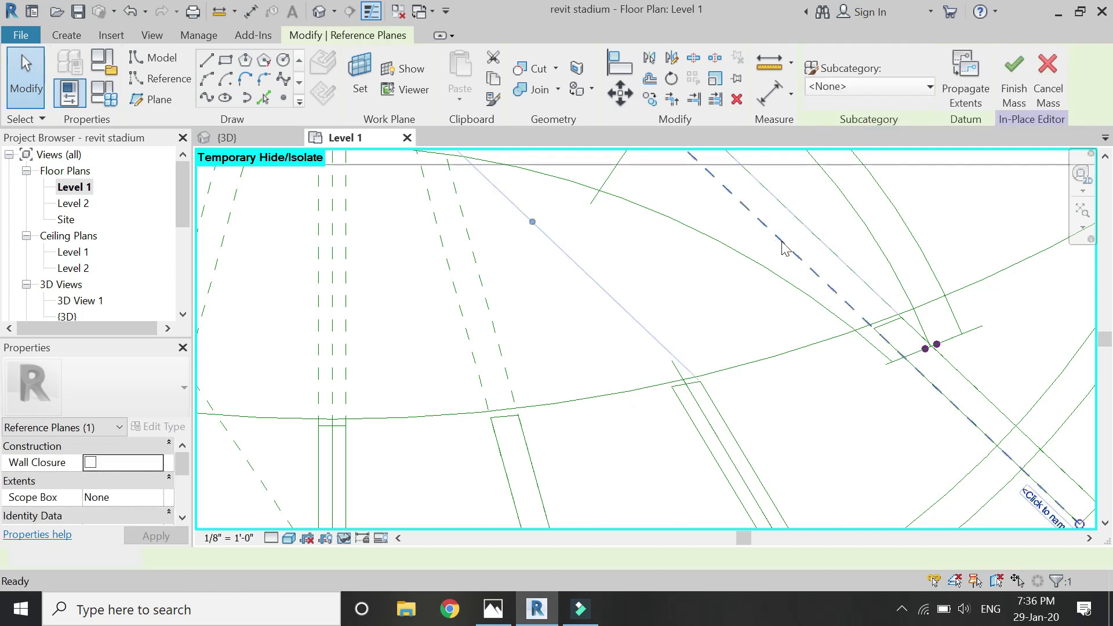
{"action": "left_click", "coordinate": [803, 278]}
{"action": "scroll", "coordinate": [803, 278], "scroll_direction": "down", "scroll_amount": 2}
{"action": "scroll", "coordinate": [799, 297], "scroll_direction": "down", "scroll_amount": 2}
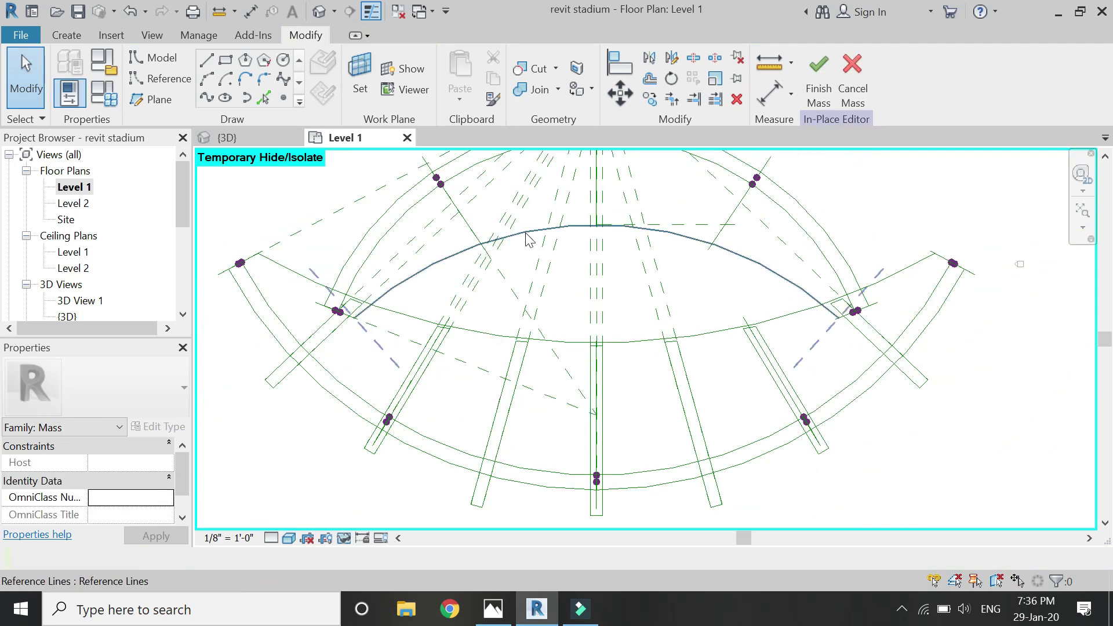
- Delete the paired reference planes along the left rectangles, the remaining outermost right plane, and the two planes flanking the central axis
{"action": "key", "text": "Tab"}
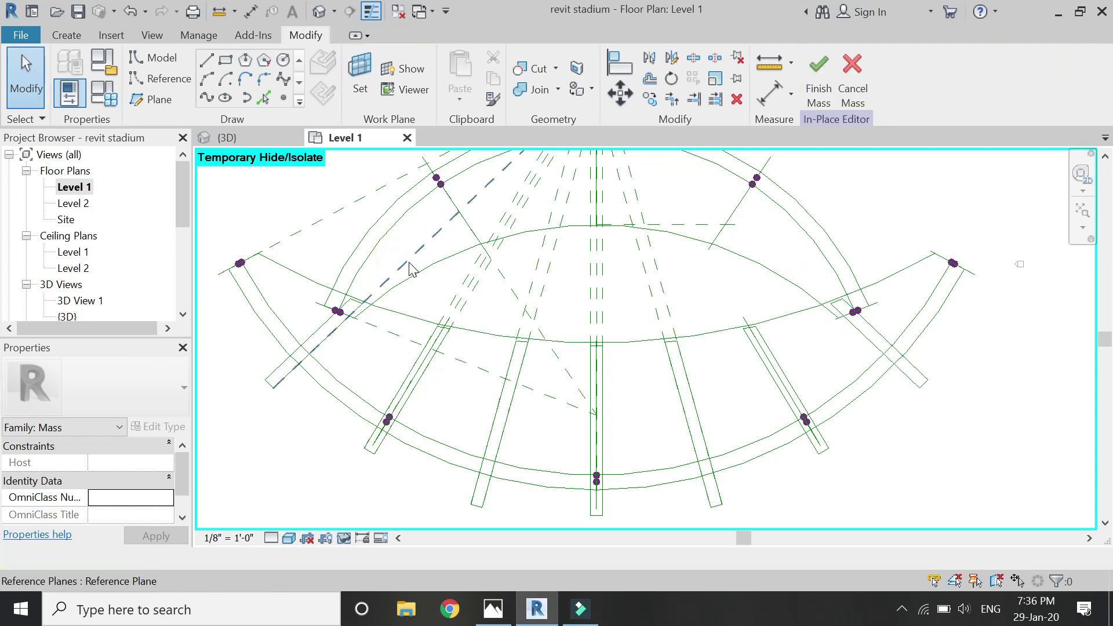
{"action": "double_click", "coordinate": [532, 278]}
{"action": "left_click", "coordinate": [590, 303]}
{"action": "left_click", "coordinate": [606, 308]}
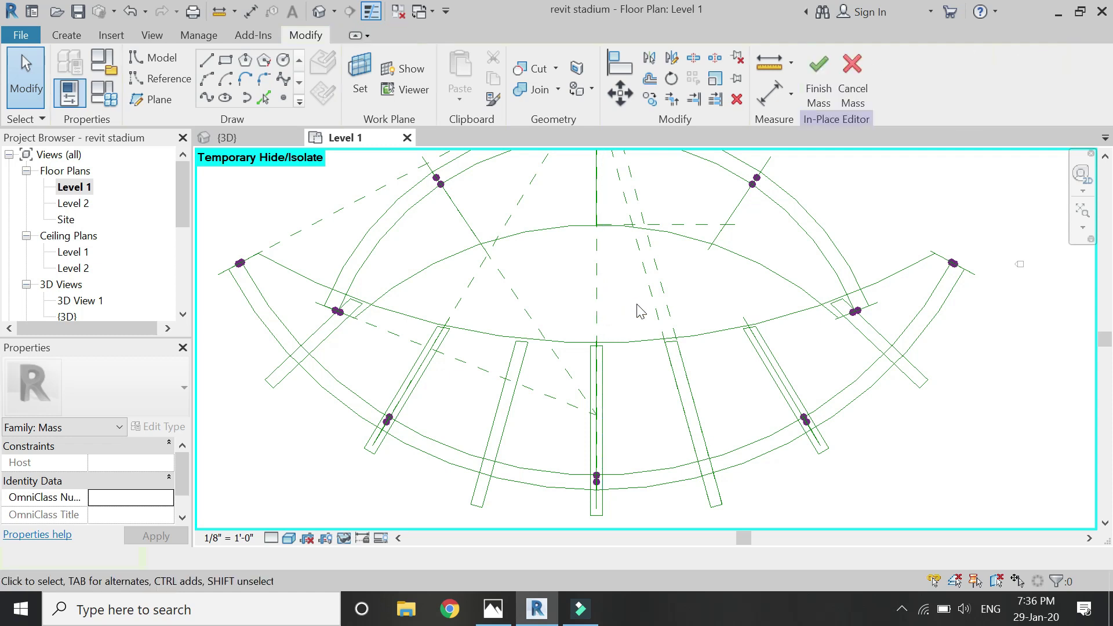
- Delete the remaining slanted reference planes beside the rib just right of the central axis
{"action": "left_click", "coordinate": [664, 296]}
{"action": "key", "text": "Delete"}
{"action": "scroll", "coordinate": [695, 363], "scroll_direction": "down", "scroll_amount": 3}
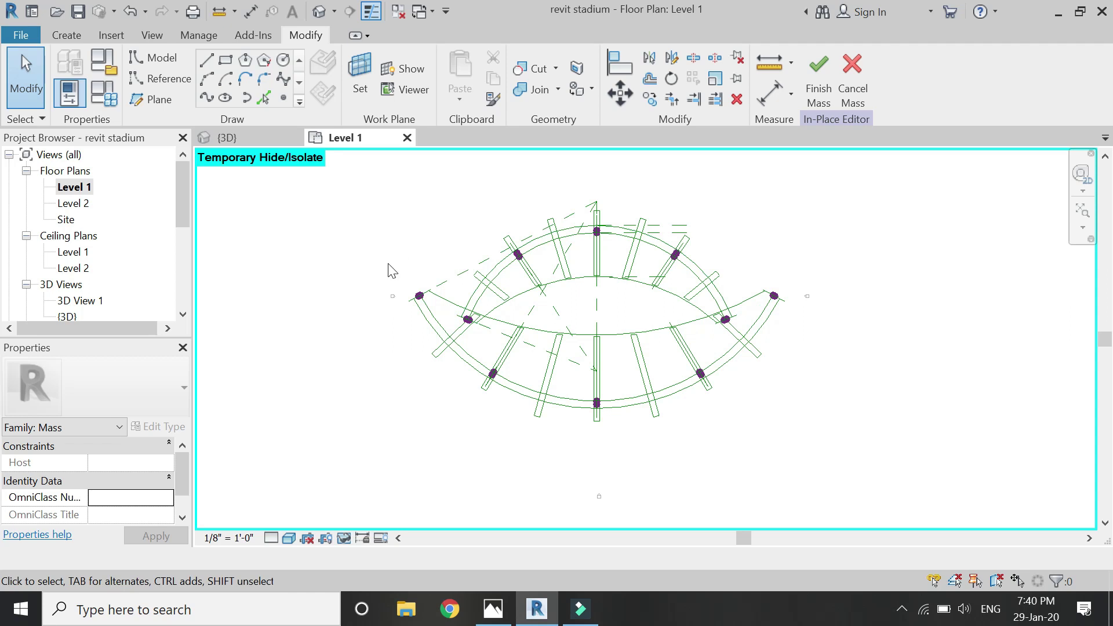
- Open the 3D view and orbit the stadium mass to examine the rib rectangles between the two curved shells
{"action": "left_click", "coordinate": [261, 137]}
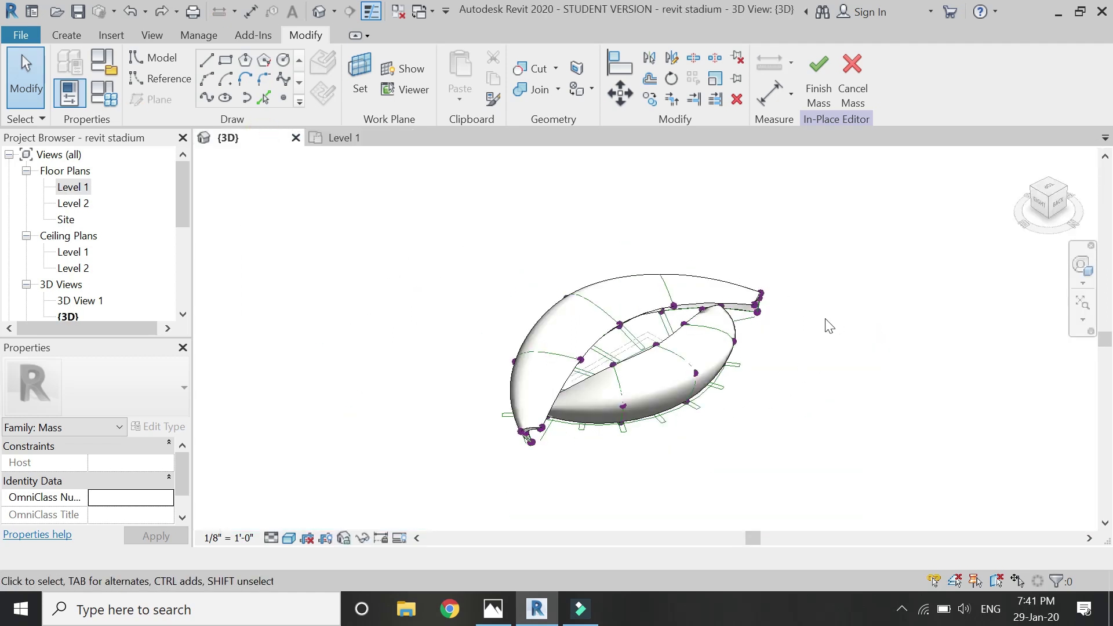
{"action": "scroll", "coordinate": [798, 341], "scroll_direction": "up", "scroll_amount": 5}
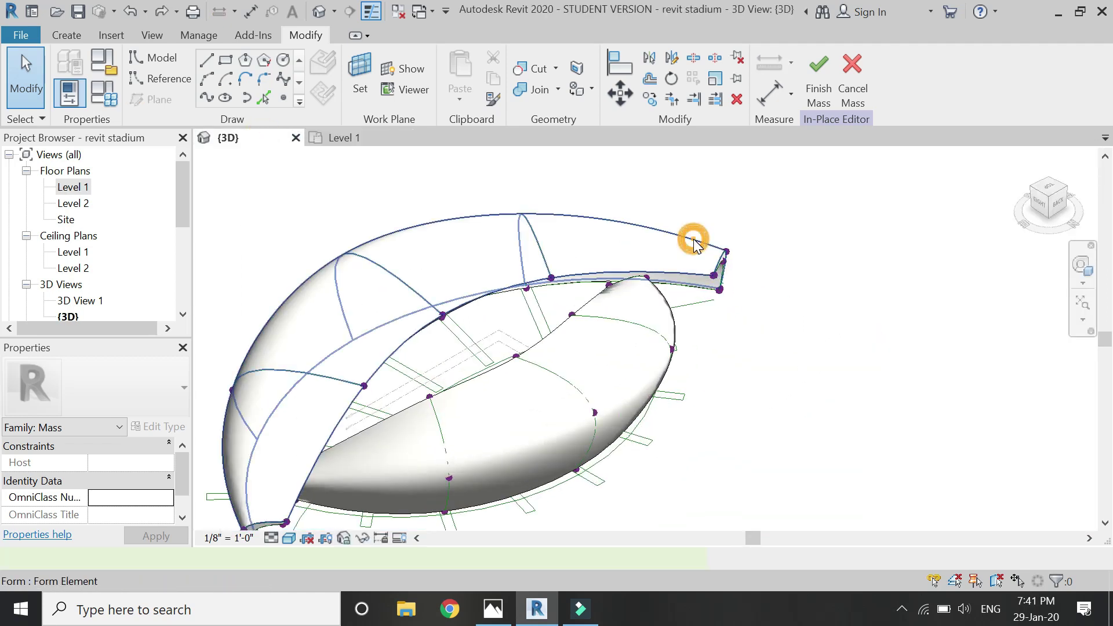
{"action": "left_click", "coordinate": [694, 242]}
{"action": "left_click", "coordinate": [670, 185]}
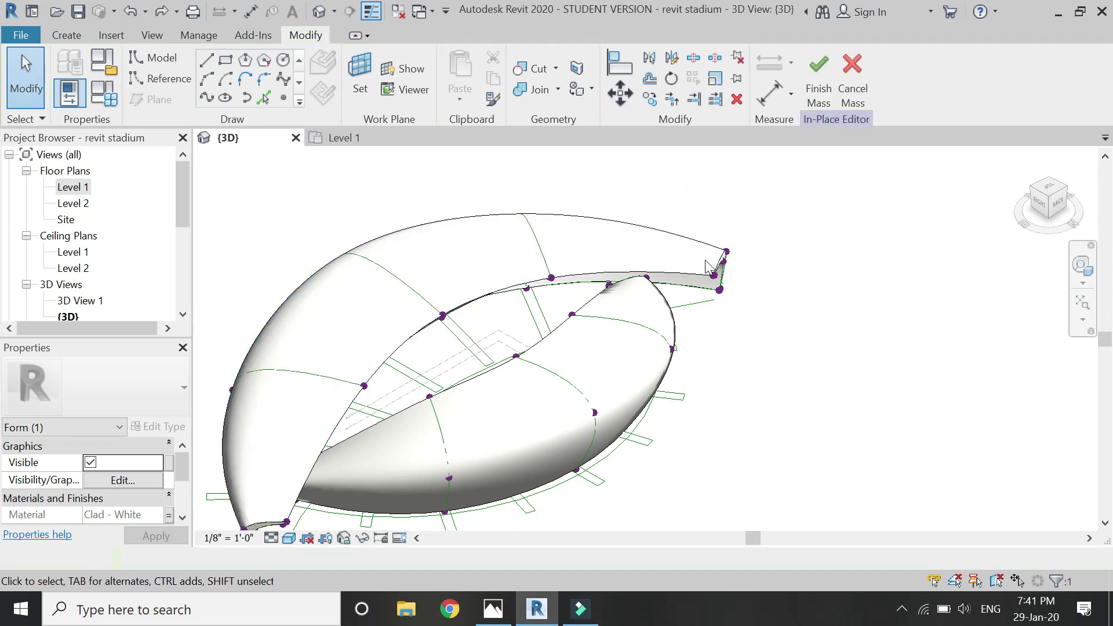
{"action": "scroll", "coordinate": [707, 268], "scroll_direction": "up", "scroll_amount": 2}
{"action": "left_click", "coordinate": [1082, 267]}
{"action": "left_click", "coordinate": [914, 244]}
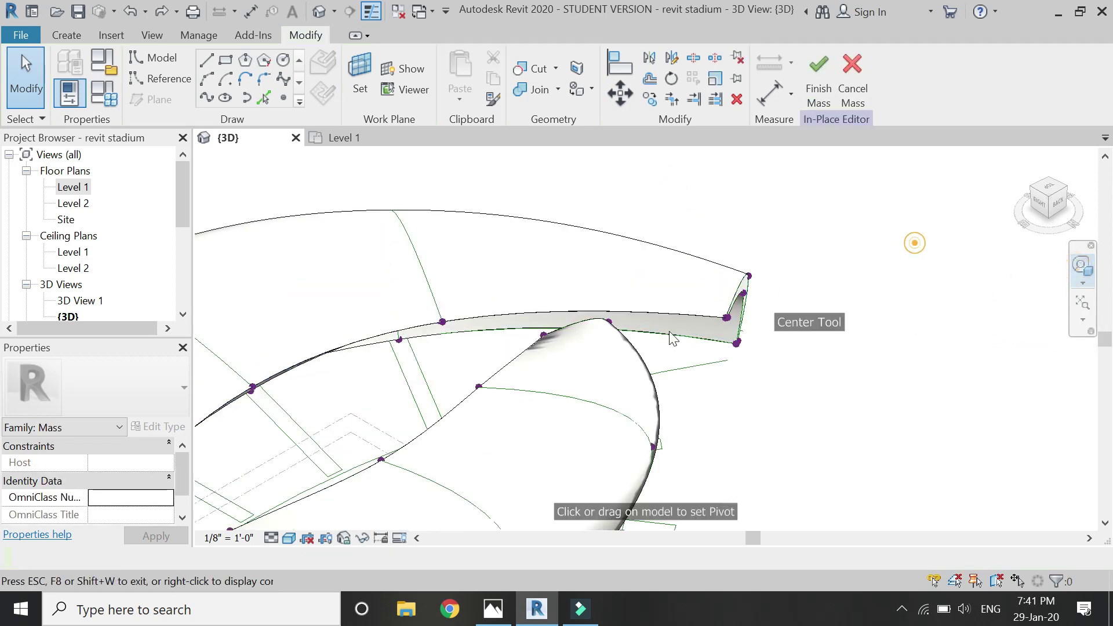
{"action": "left_click", "coordinate": [493, 375]}
{"action": "left_click_drag", "start_coordinate": [468, 451], "coordinate": [557, 429]}
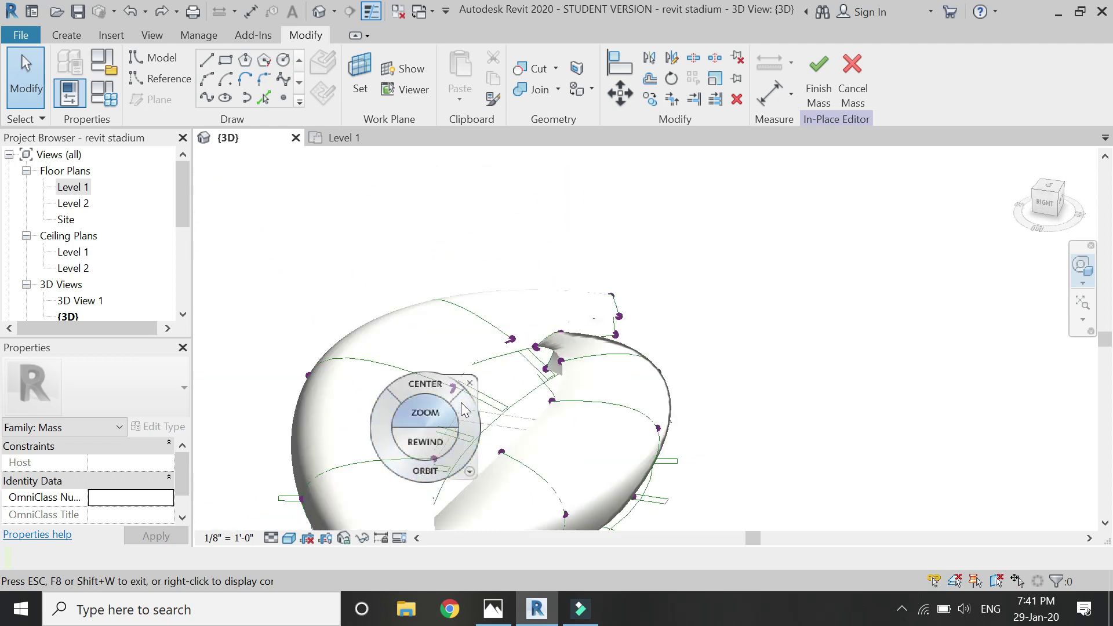
- Try to create a solid form from the reference-line rib rectangle near the inner tip of the smaller shell
{"action": "scroll", "coordinate": [461, 403], "scroll_direction": "up", "scroll_amount": 5}
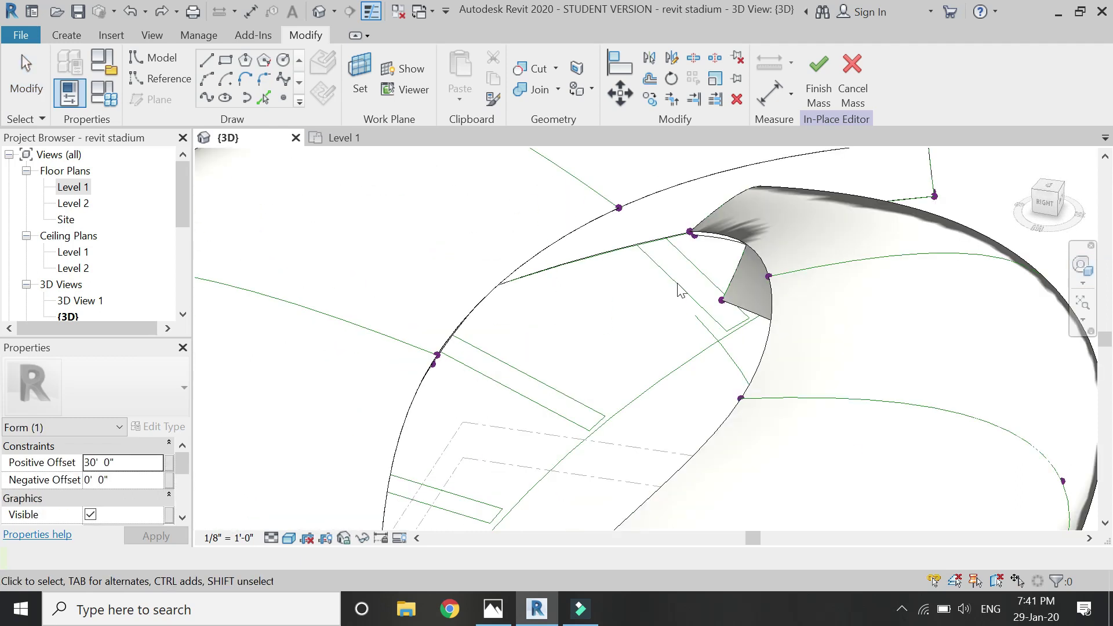
{"action": "left_click", "coordinate": [830, 150]}
{"action": "left_click", "coordinate": [823, 102]}
{"action": "left_click", "coordinate": [821, 163]}
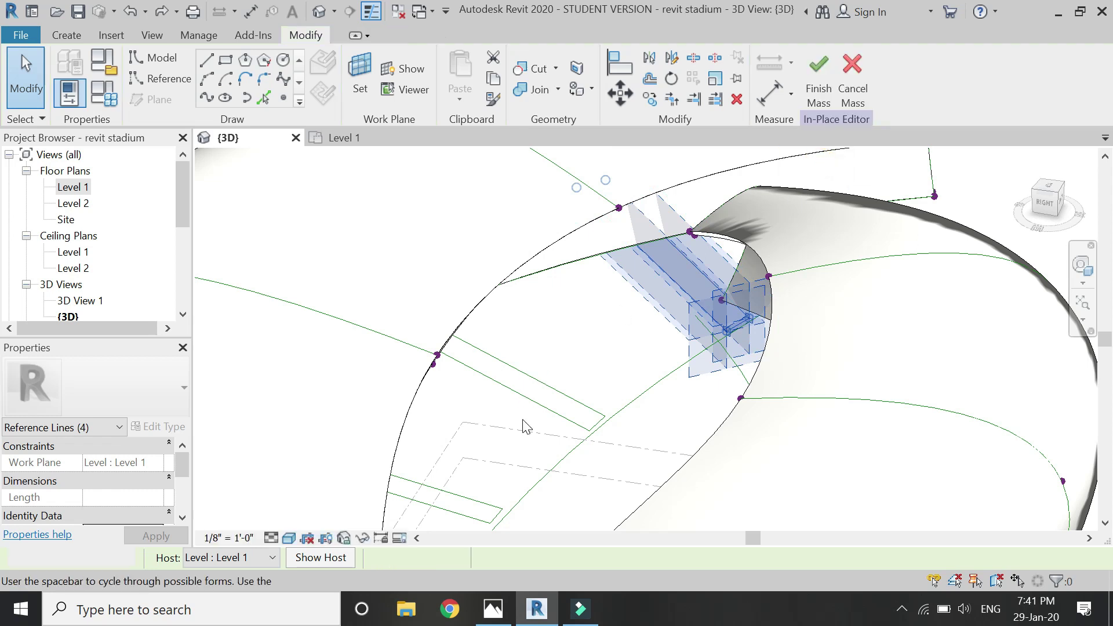
{"action": "scroll", "coordinate": [538, 426], "scroll_direction": "down", "scroll_amount": 4}
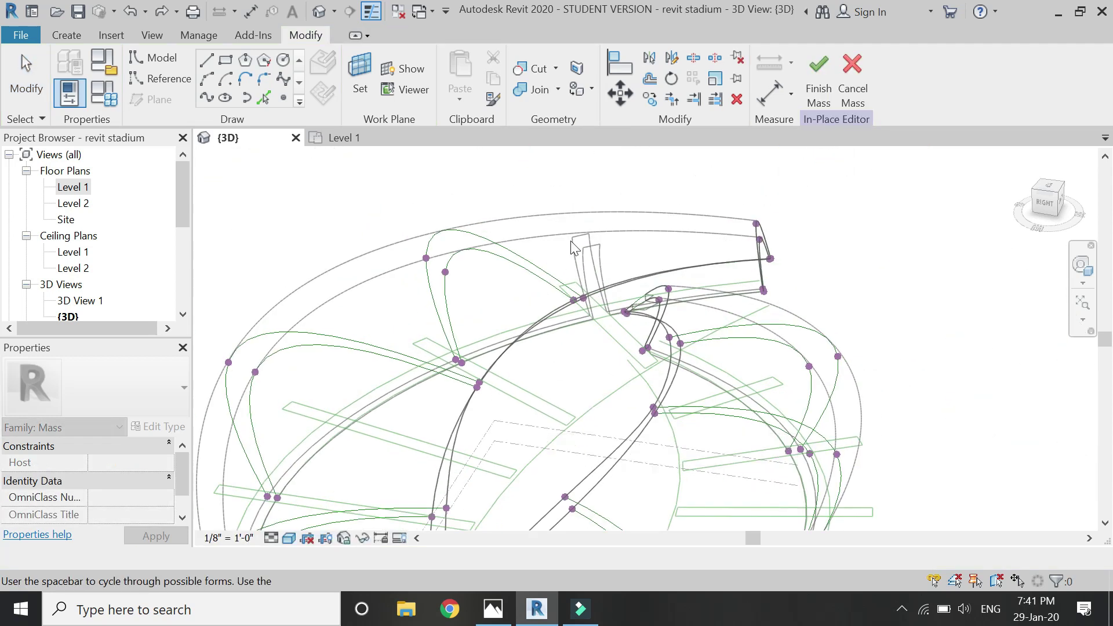
- Set the work plane to the vertical plane of the rib rectangle's long reference line and display it in the Workplane Viewer
{"action": "scroll", "coordinate": [590, 215], "scroll_direction": "up", "scroll_amount": 3}
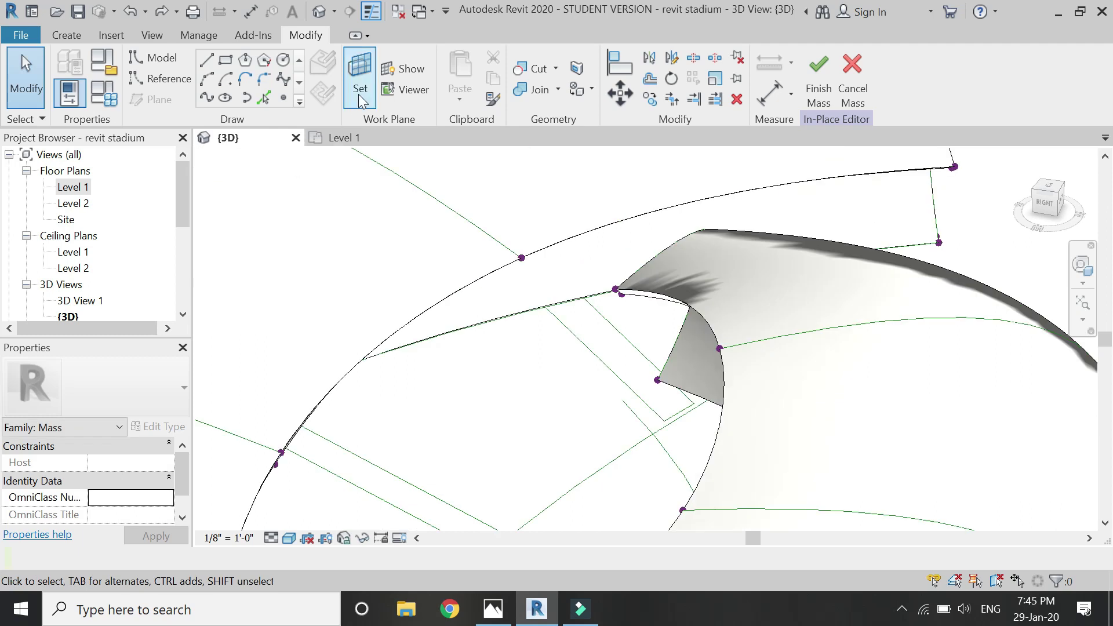
{"action": "left_click", "coordinate": [360, 100]}
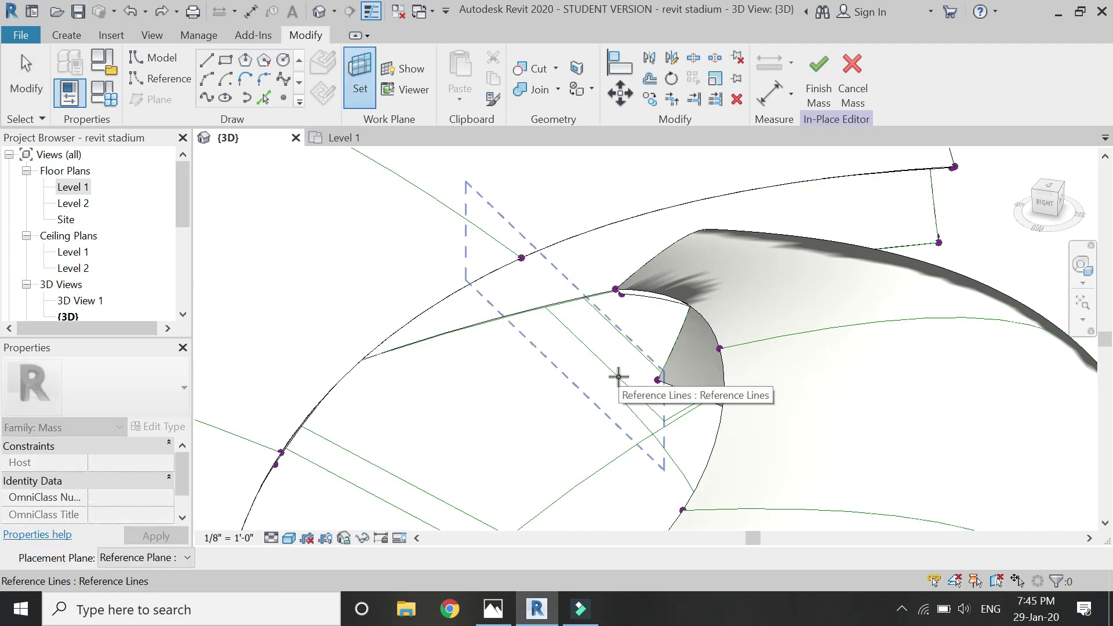
{"action": "left_click", "coordinate": [619, 377]}
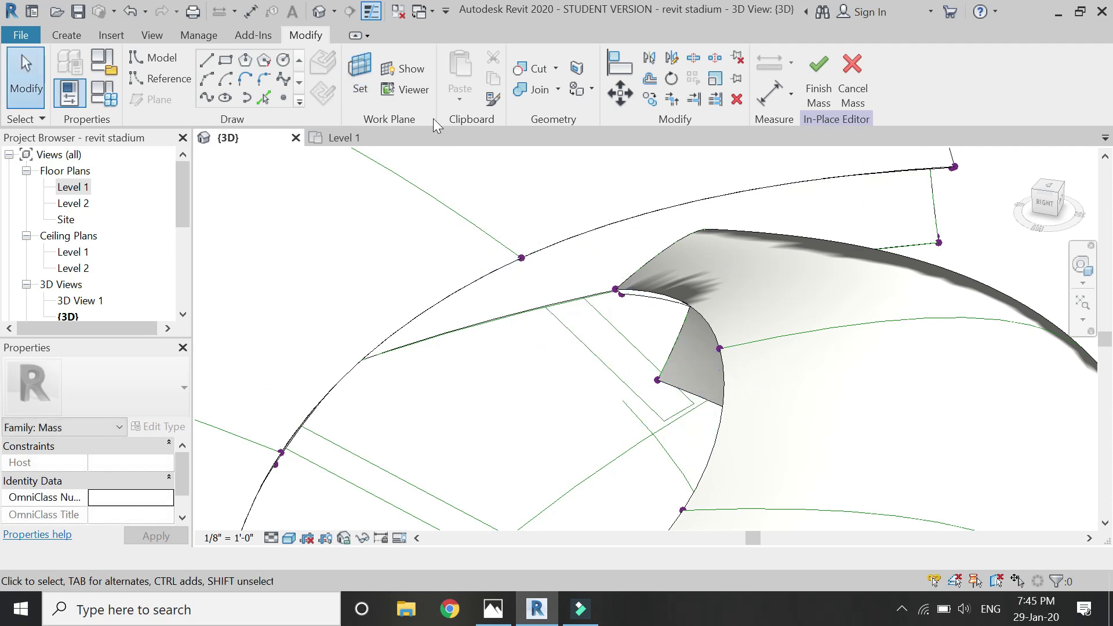
{"action": "left_click", "coordinate": [408, 90]}
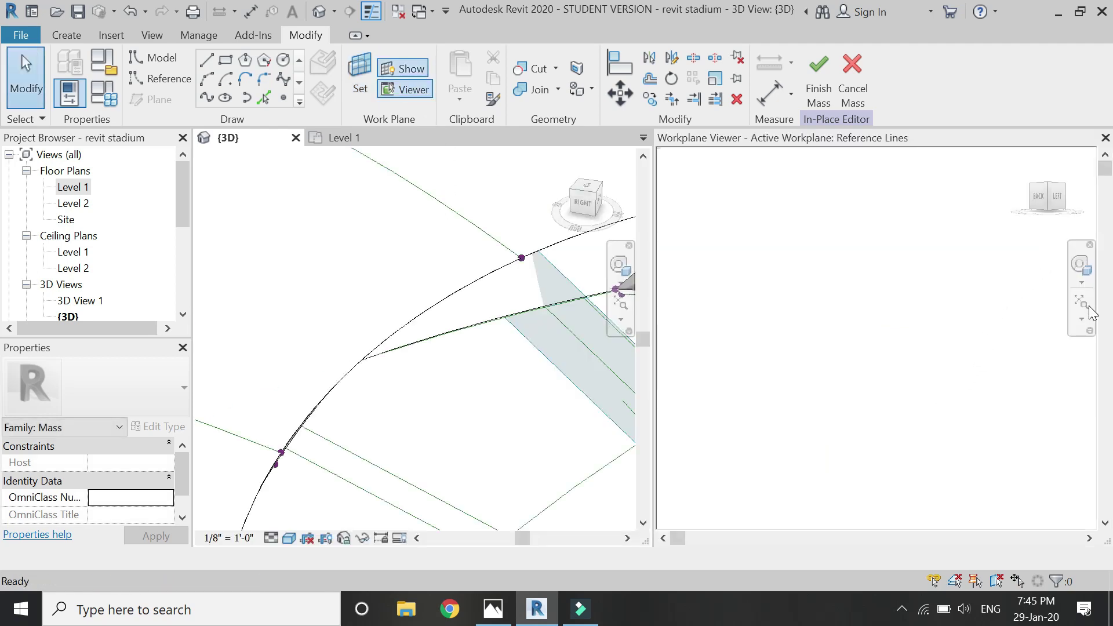
{"action": "left_click", "coordinate": [1081, 302]}
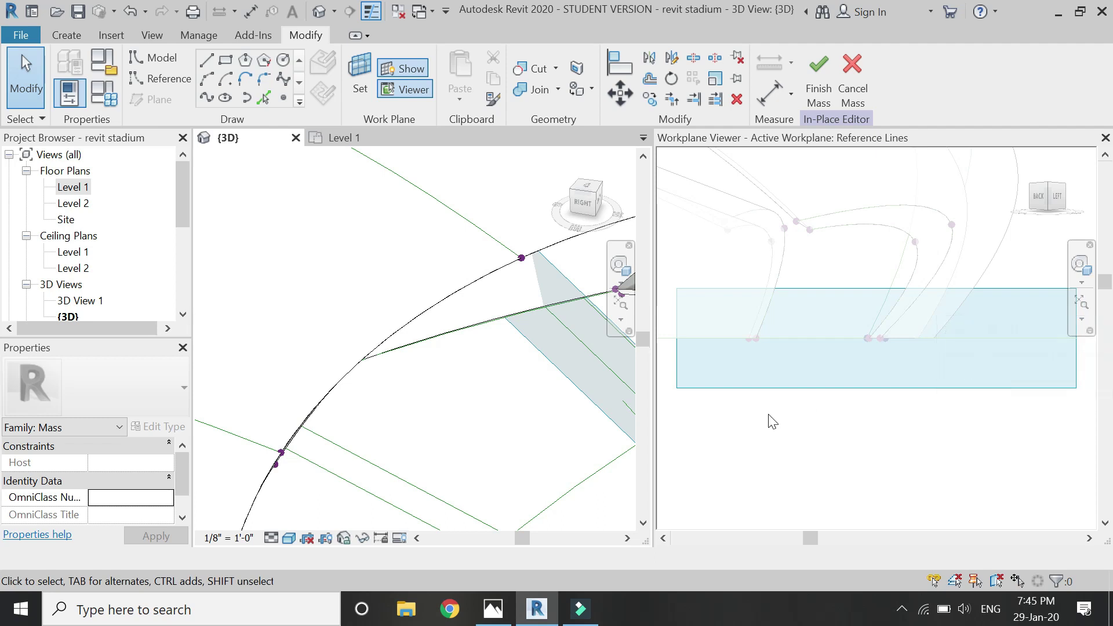
{"action": "scroll", "coordinate": [772, 422], "scroll_direction": "down", "scroll_amount": 3}
{"action": "scroll", "coordinate": [922, 319], "scroll_direction": "down", "scroll_amount": 2}
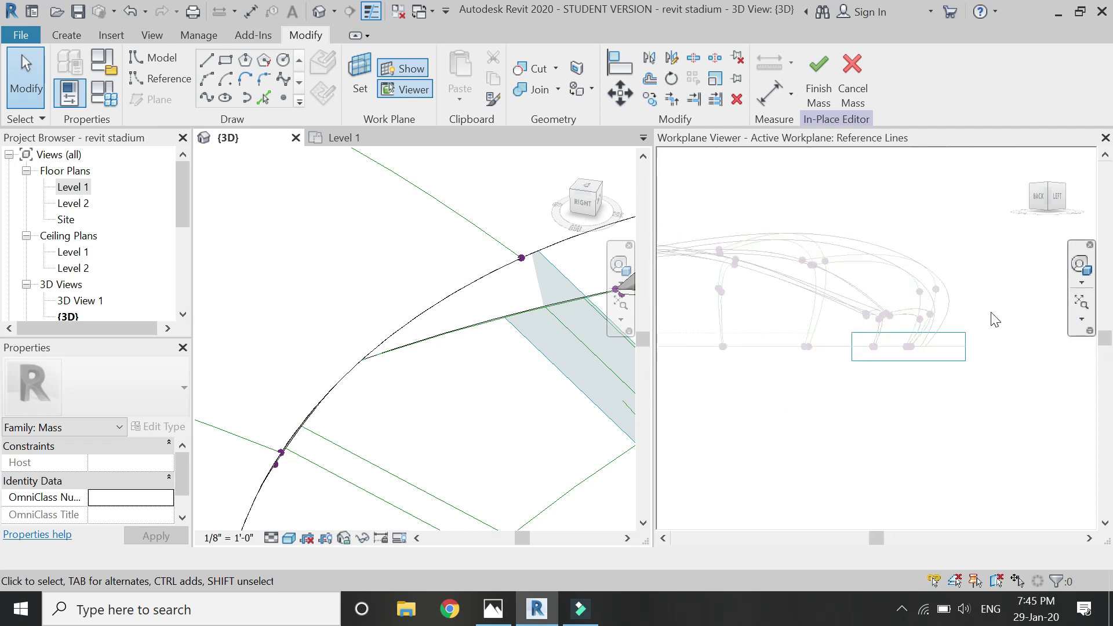
{"action": "scroll", "coordinate": [898, 335], "scroll_direction": "up", "scroll_amount": 3}
{"action": "scroll", "coordinate": [1004, 377], "scroll_direction": "up", "scroll_amount": 3}
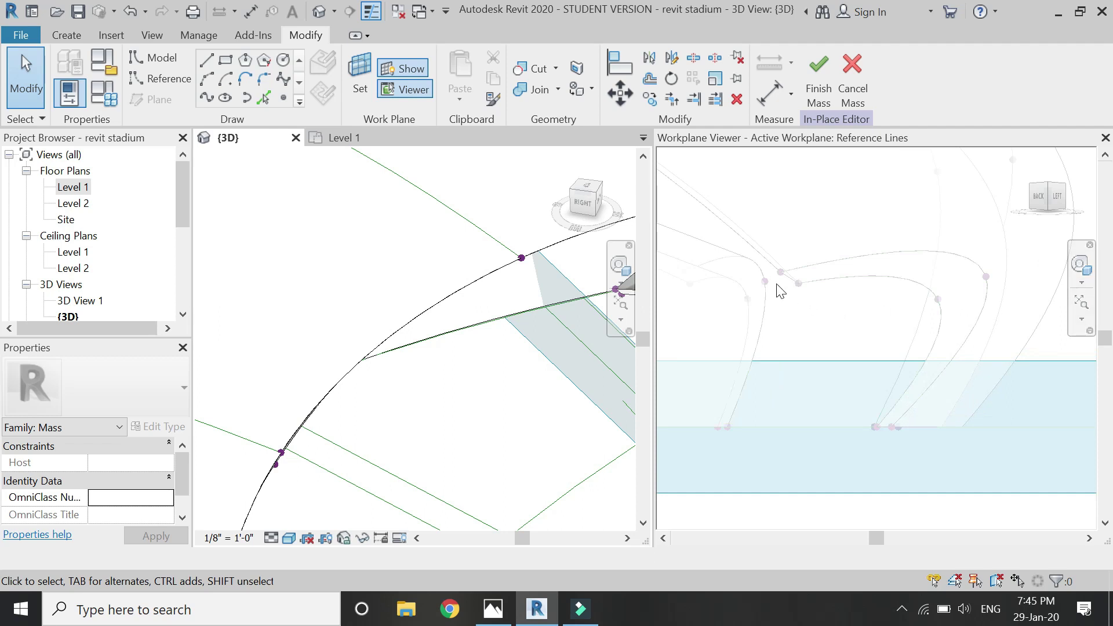
{"action": "scroll", "coordinate": [847, 313], "scroll_direction": "up", "scroll_amount": 3}
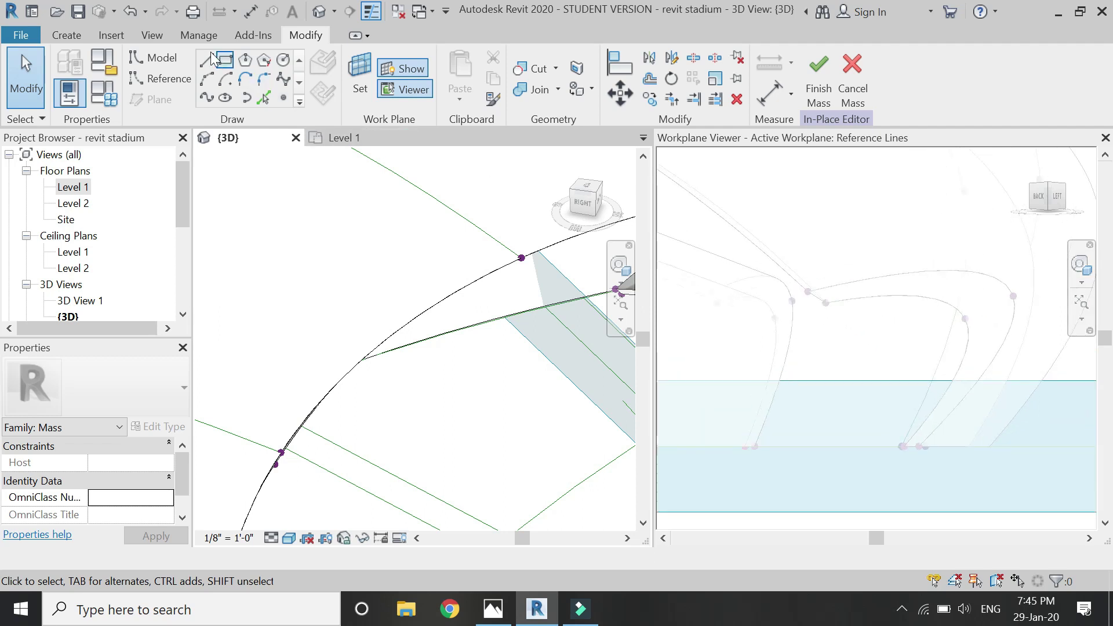
- Draw a horizontal reference line just below the ground line out past the shell, and continue it upward about 45' at a near-vertical angle
{"action": "left_click", "coordinate": [177, 84]}
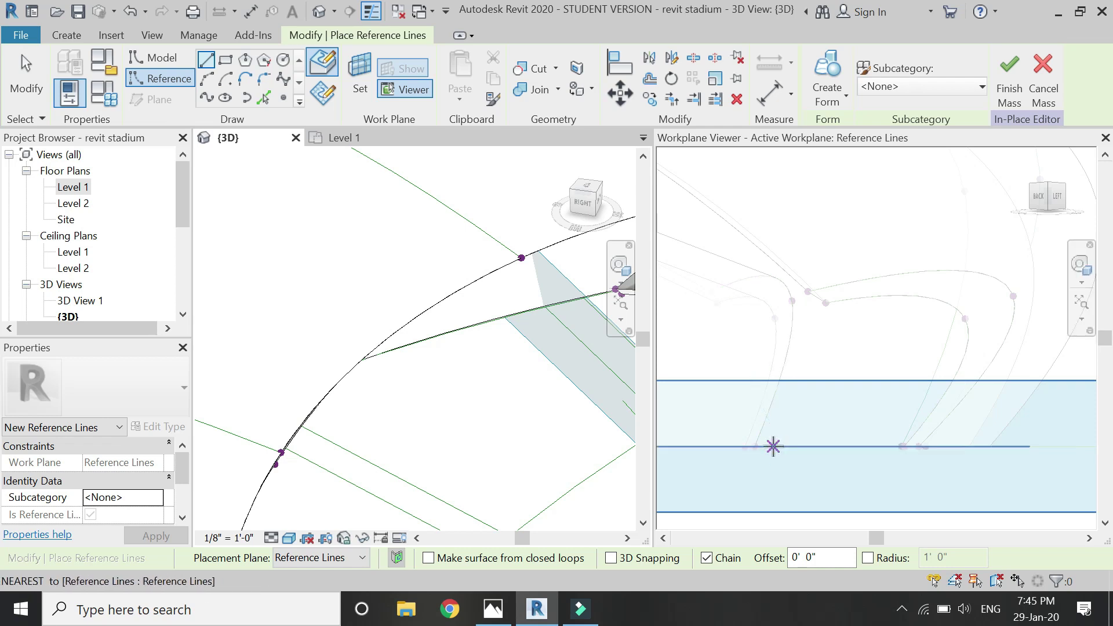
{"action": "left_click", "coordinate": [786, 448]}
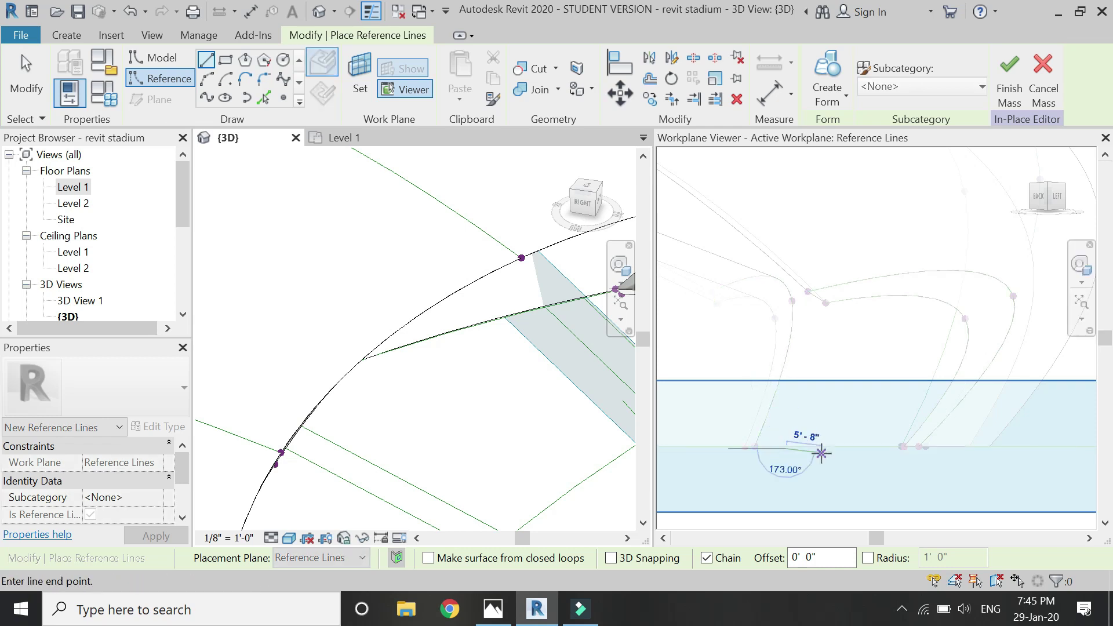
{"action": "key", "text": "Escape"}
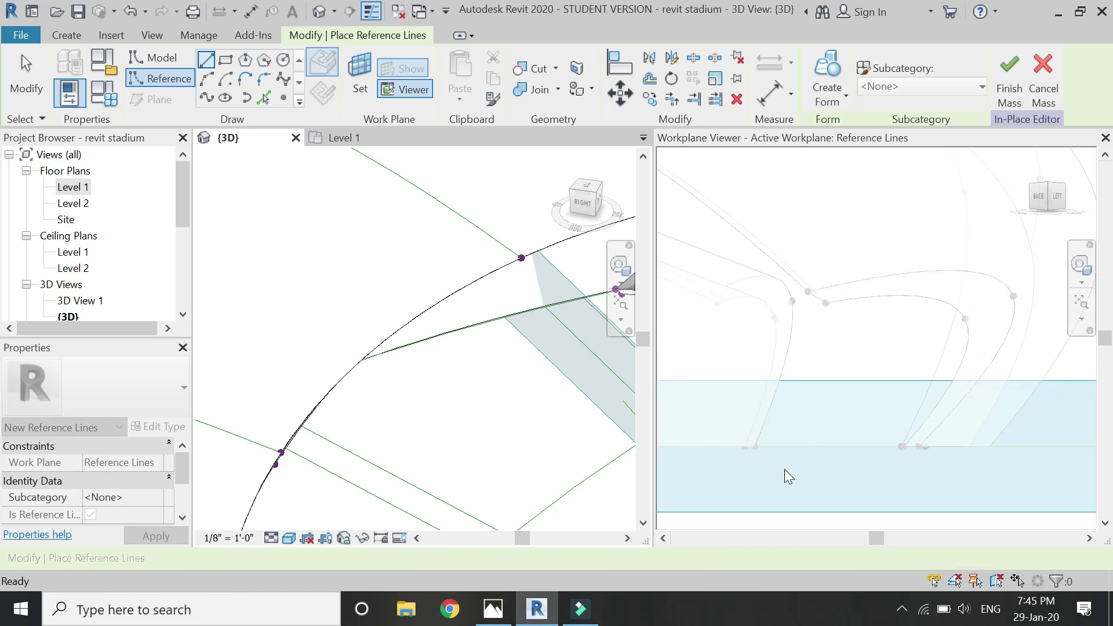
{"action": "left_click", "coordinate": [783, 465]}
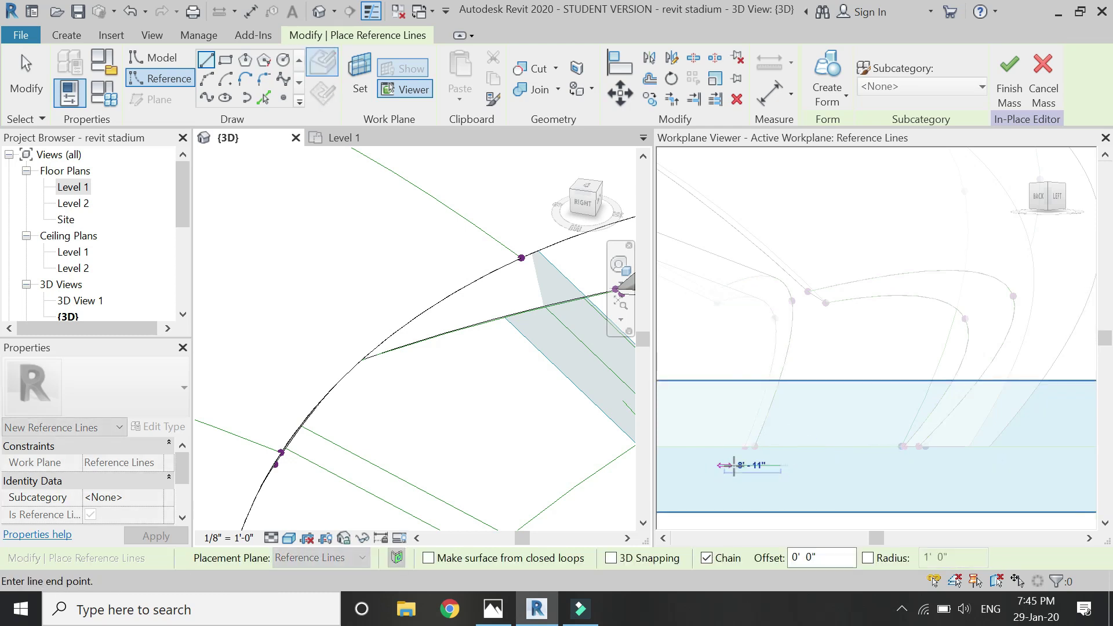
{"action": "scroll", "coordinate": [736, 461], "scroll_direction": "down", "scroll_amount": 2}
{"action": "scroll", "coordinate": [899, 458], "scroll_direction": "up", "scroll_amount": 1}
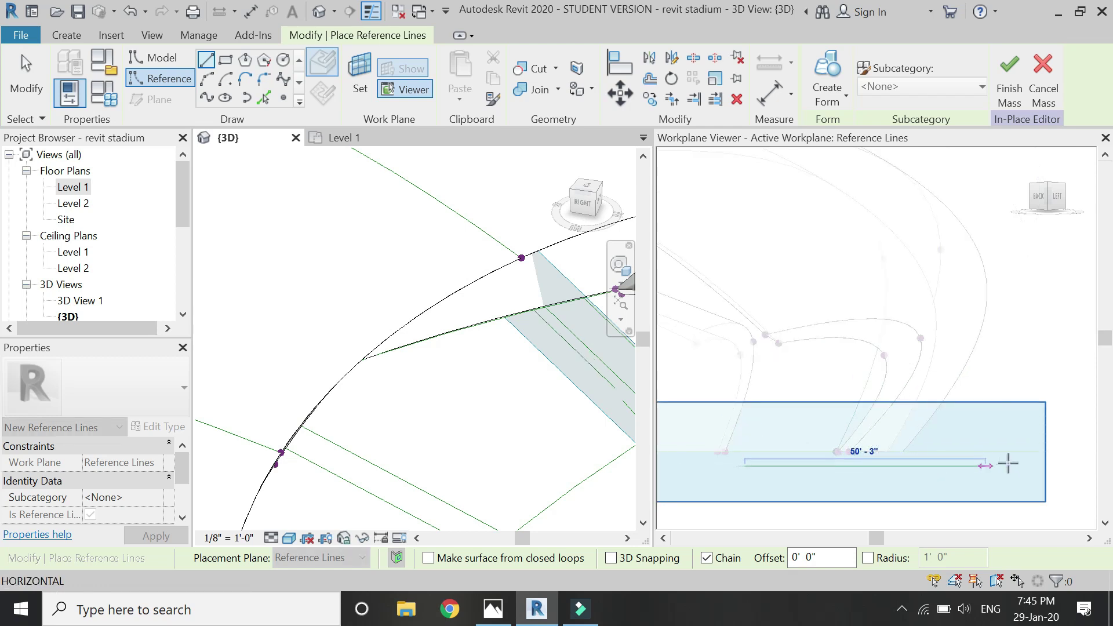
{"action": "left_click", "coordinate": [1038, 466]}
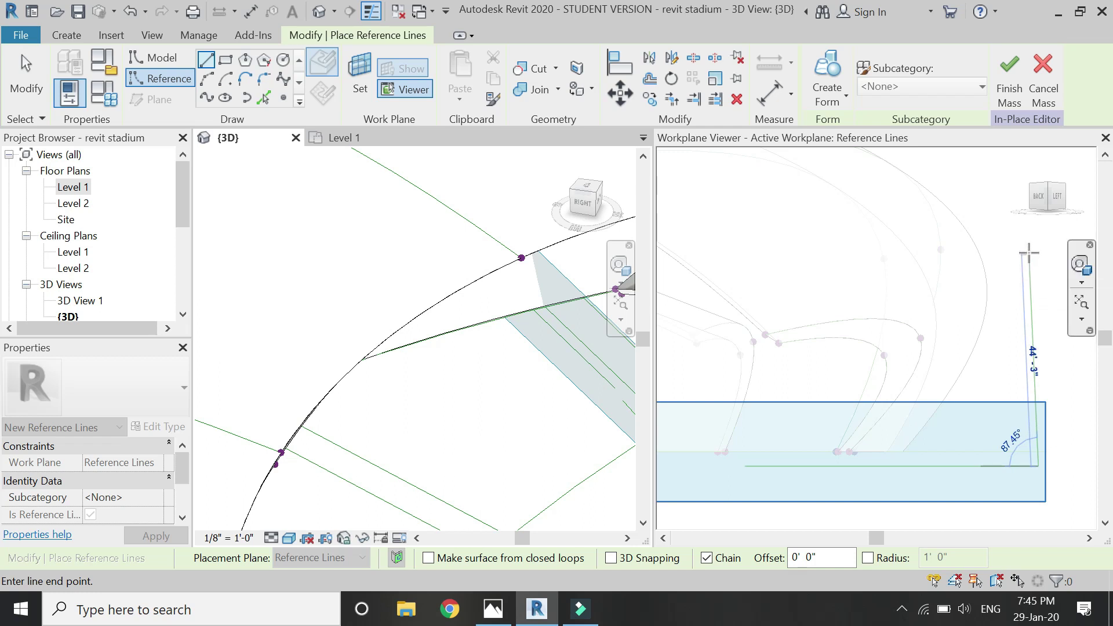
{"action": "left_click", "coordinate": [1030, 251]}
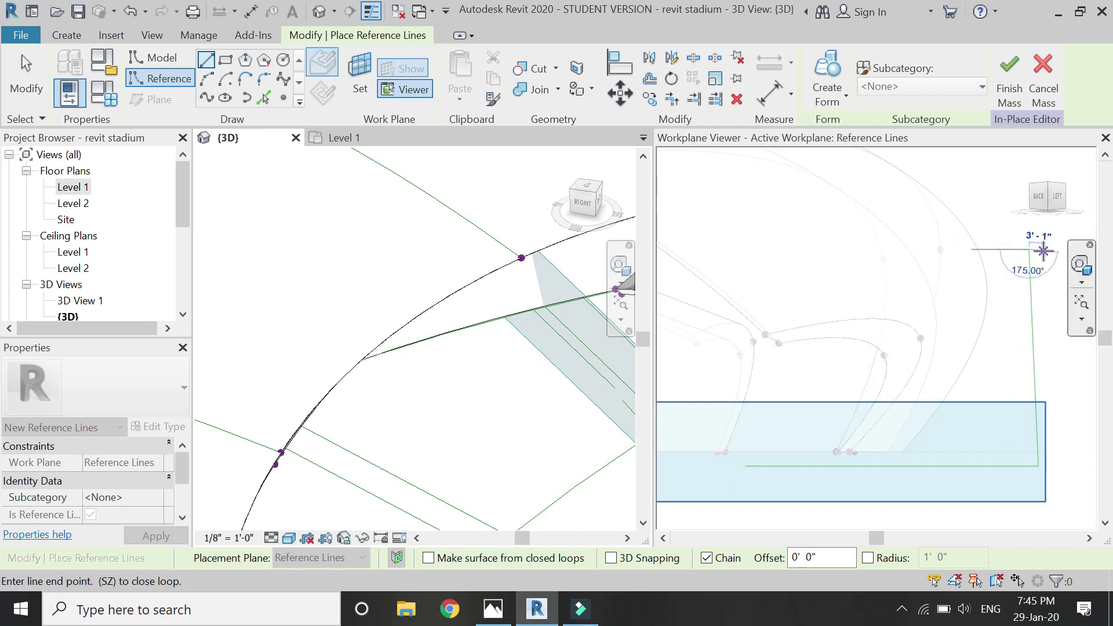
- Continue the reference-line chain with a 73' 7" horizontal top line, two slanted segments along the shell edge, and a line back to the base
{"action": "scroll", "coordinate": [852, 258], "scroll_direction": "down", "scroll_amount": 1}
{"action": "scroll", "coordinate": [791, 258], "scroll_direction": "up", "scroll_amount": 3}
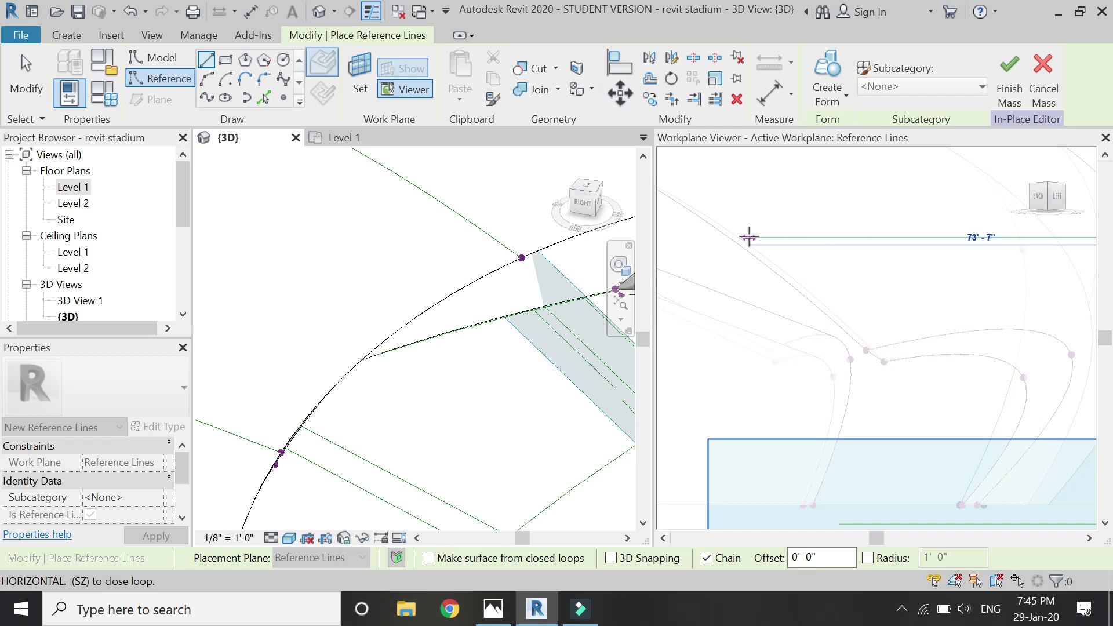
{"action": "left_click", "coordinate": [748, 237]}
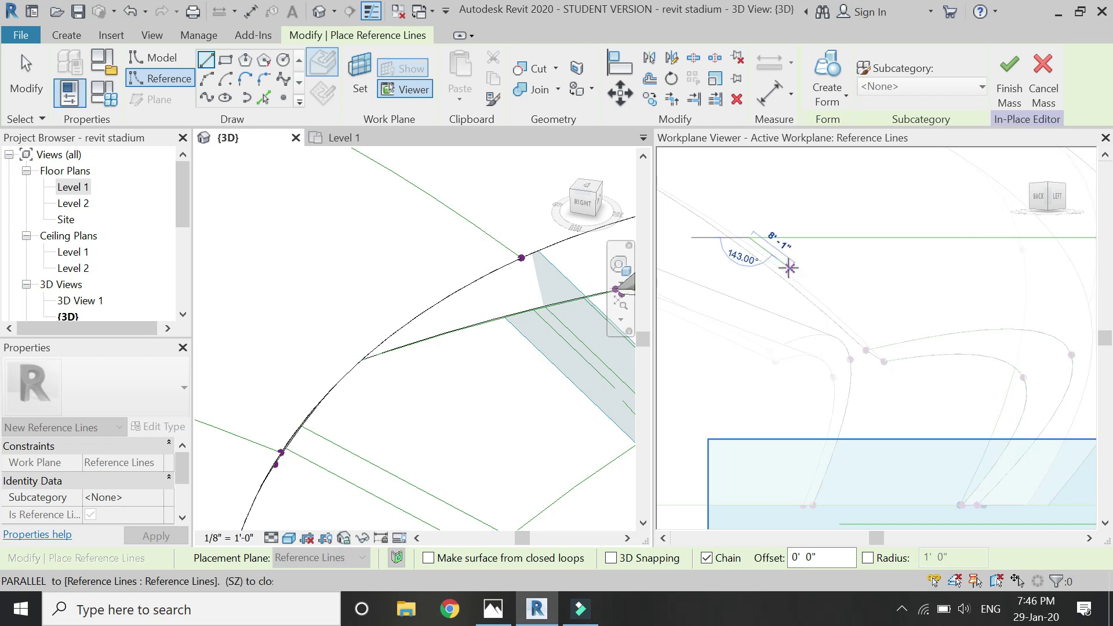
{"action": "left_click", "coordinate": [784, 267]}
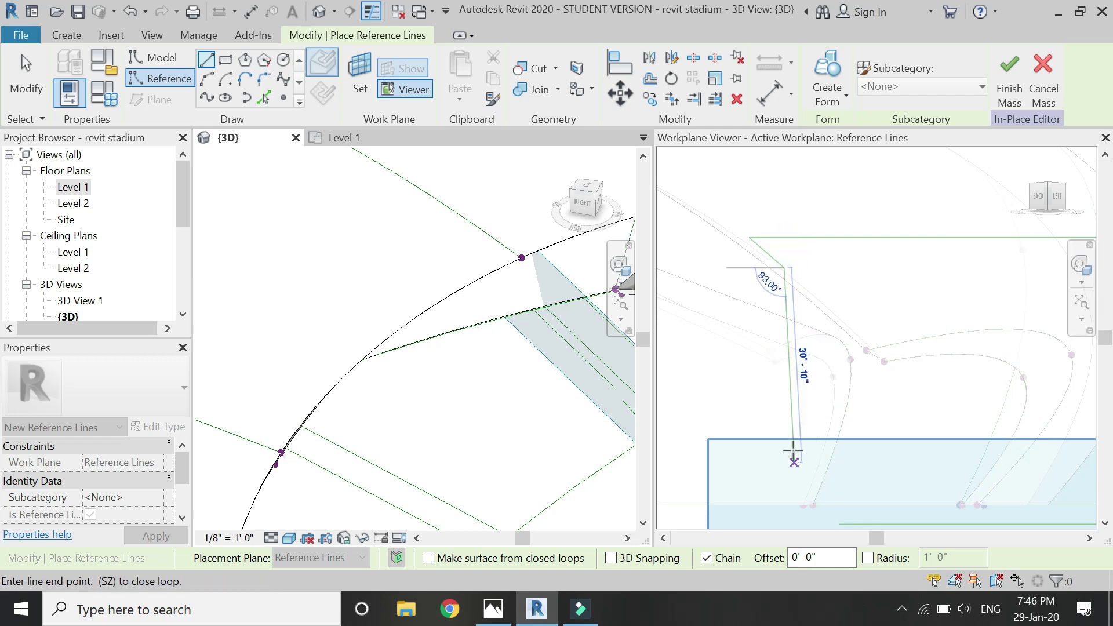
{"action": "scroll", "coordinate": [780, 308], "scroll_direction": "down", "scroll_amount": 1}
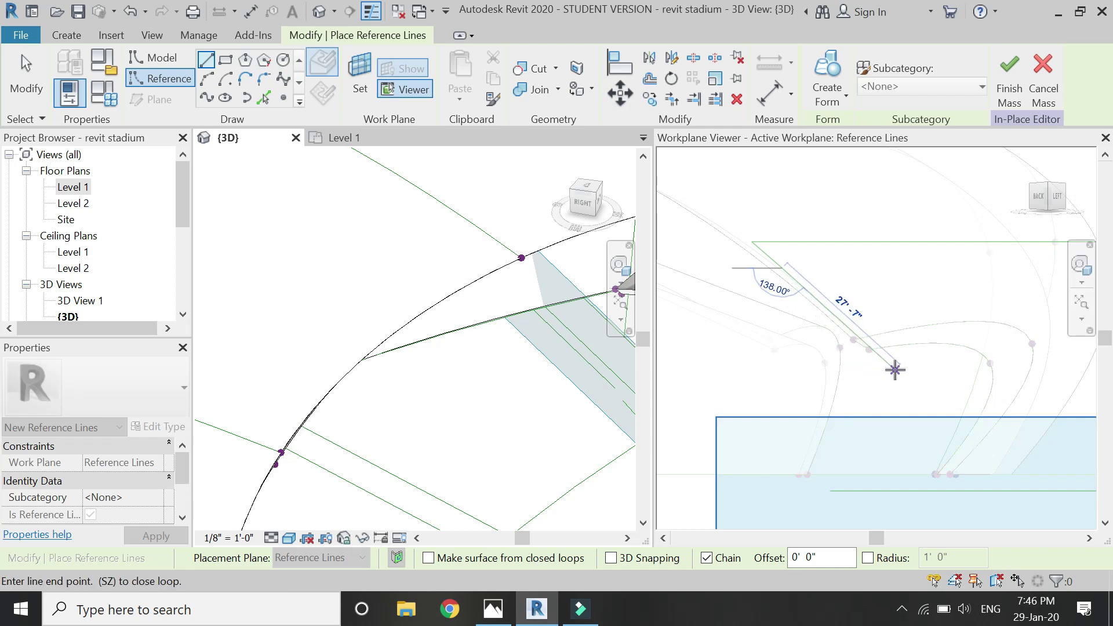
{"action": "left_click", "coordinate": [918, 374]}
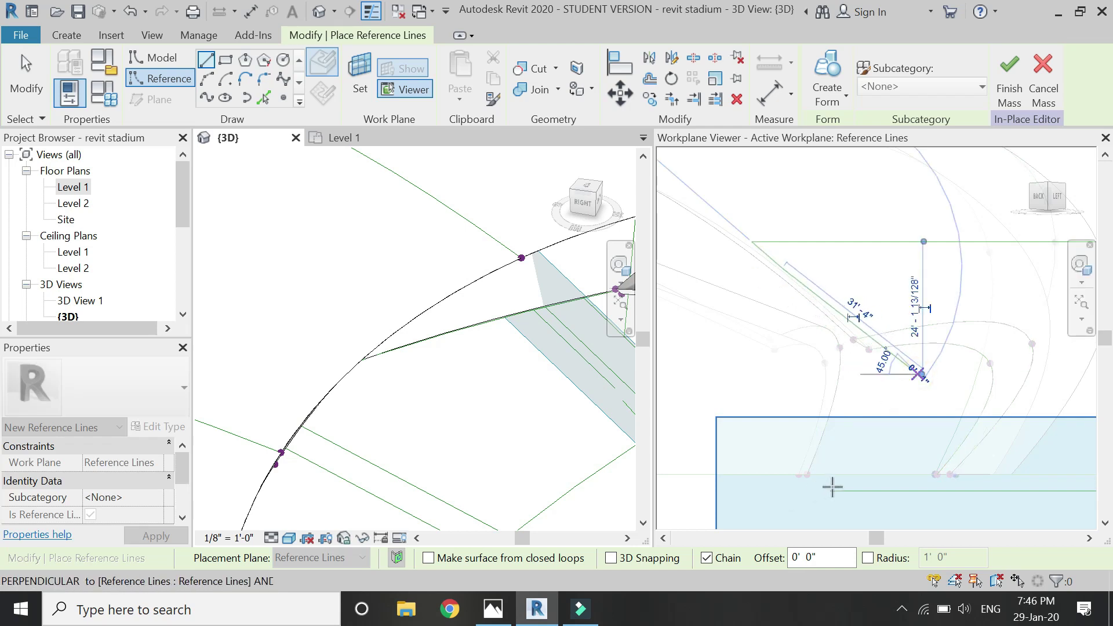
{"action": "left_click", "coordinate": [834, 492]}
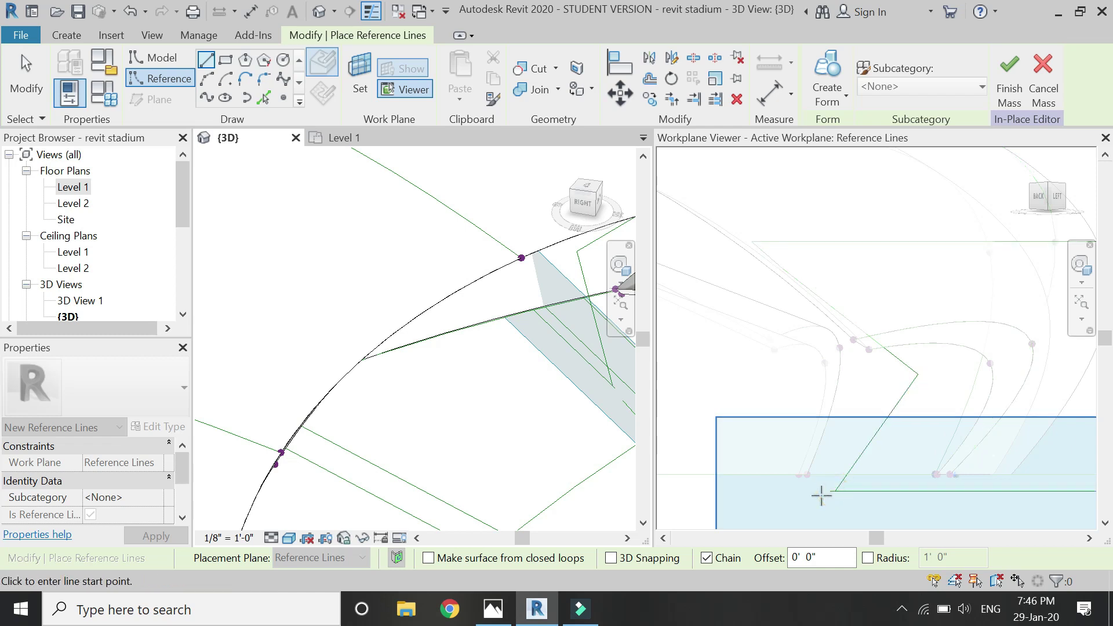
- Trim the slanted line and the base line to a clean corner to close the rib profile
{"action": "key", "text": "t"}
{"action": "key", "text": "r"}
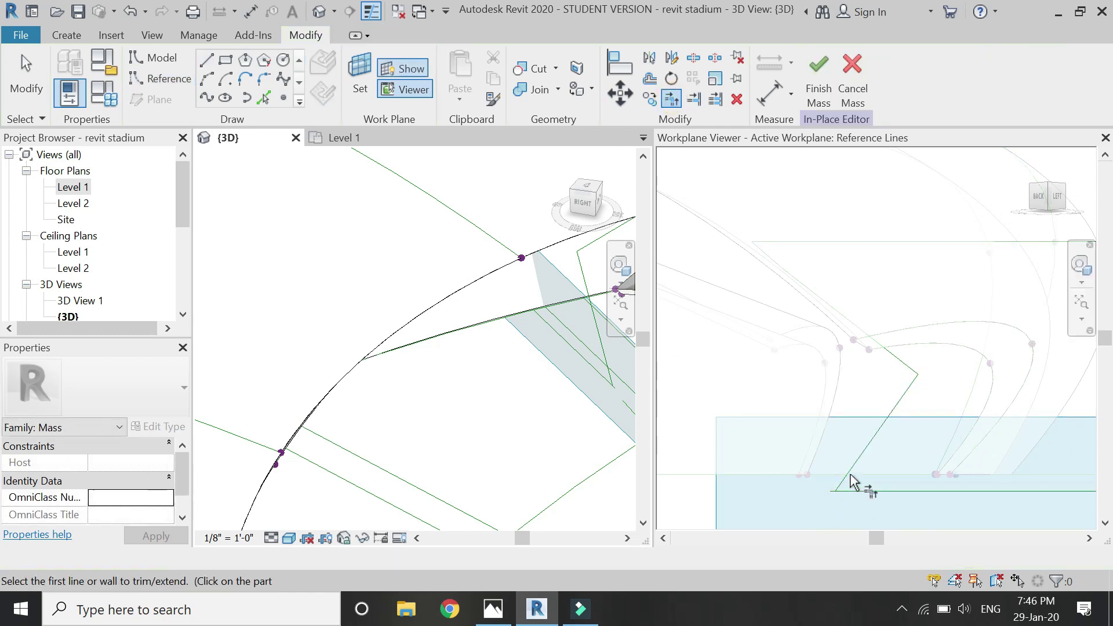
{"action": "left_click", "coordinate": [851, 479]}
{"action": "left_click", "coordinate": [857, 484]}
{"action": "scroll", "coordinate": [642, 366], "scroll_direction": "down", "scroll_amount": 3}
{"action": "key", "text": "Escape"}
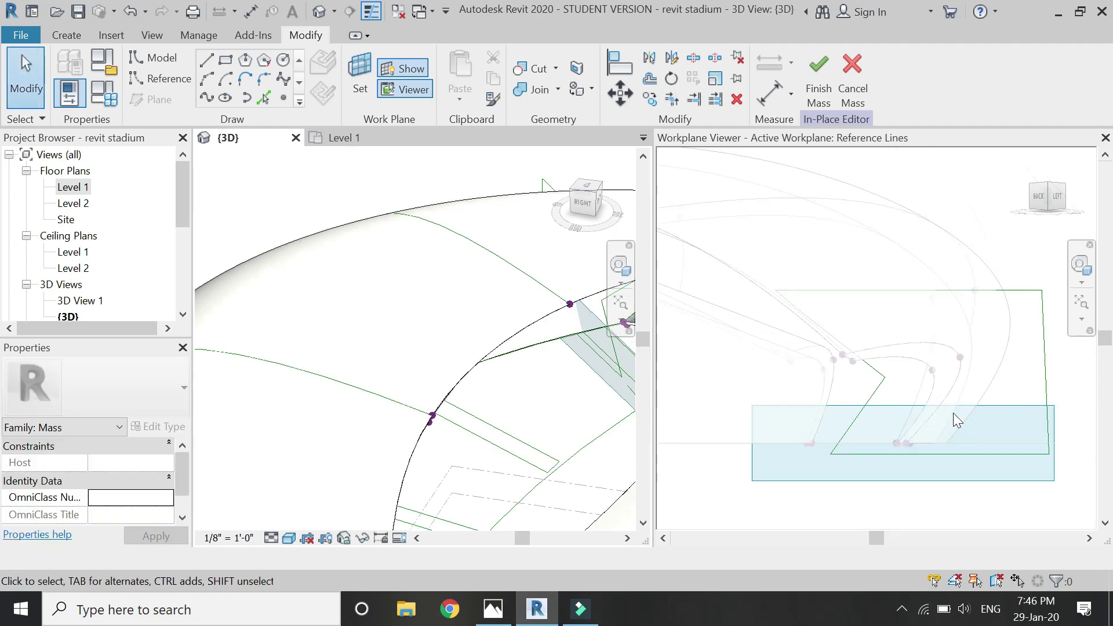
- Select only the top line of the closed rib profile and raise it to about 75' above the base line
{"action": "key", "text": "Tab"}
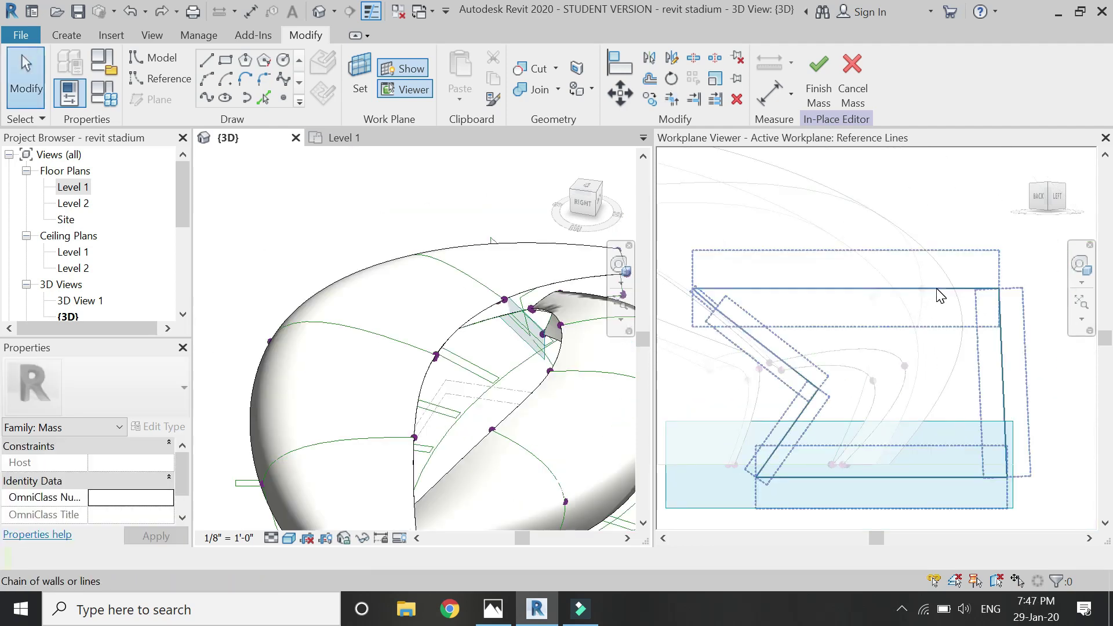
{"action": "left_click", "coordinate": [937, 289]}
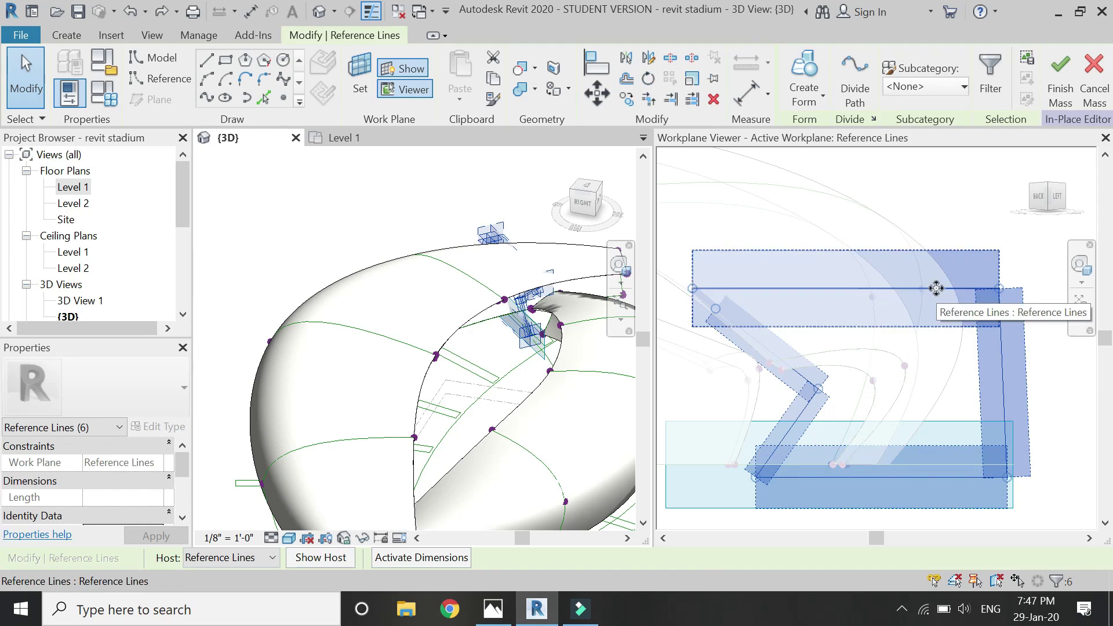
{"action": "left_click", "coordinate": [937, 288]}
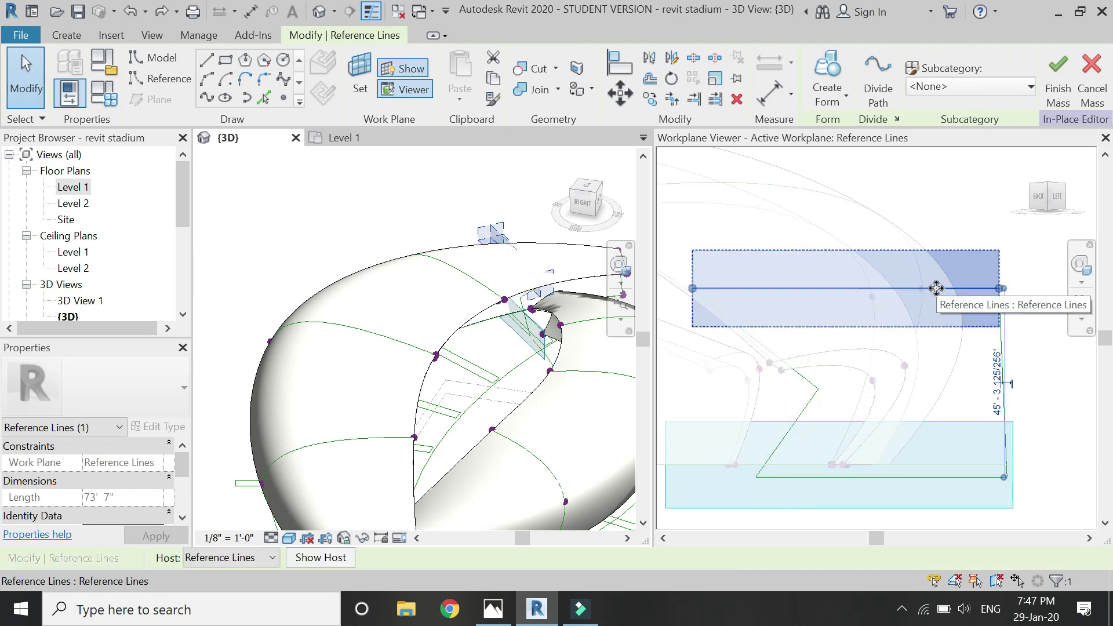
{"action": "left_click_drag", "start_coordinate": [938, 289], "coordinate": [943, 165]}
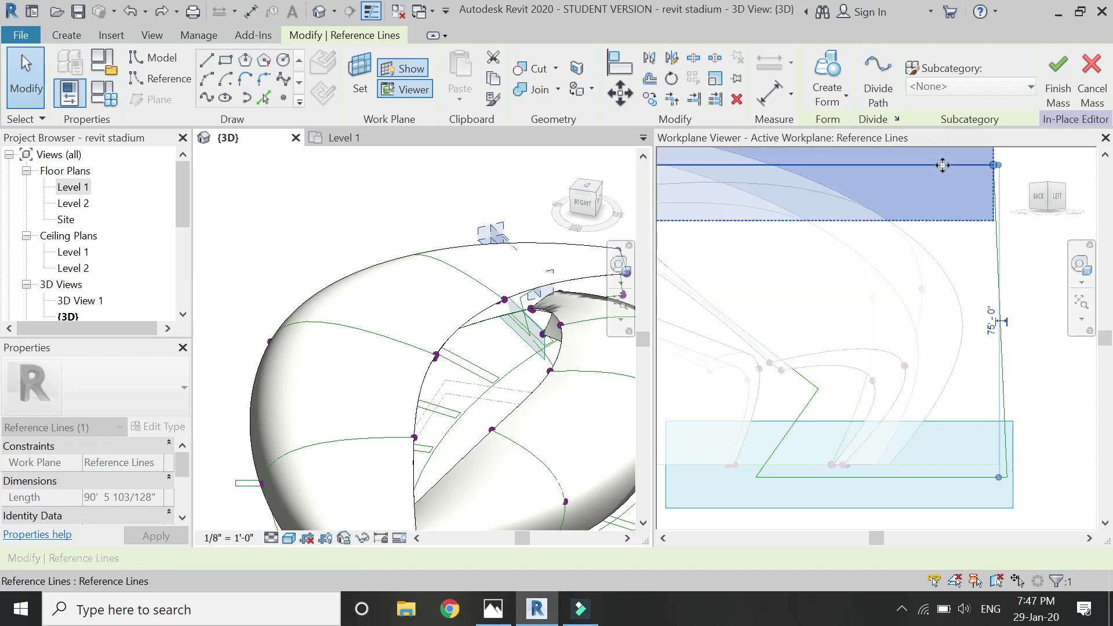
{"action": "scroll", "coordinate": [980, 358], "scroll_direction": "down", "scroll_amount": 2}
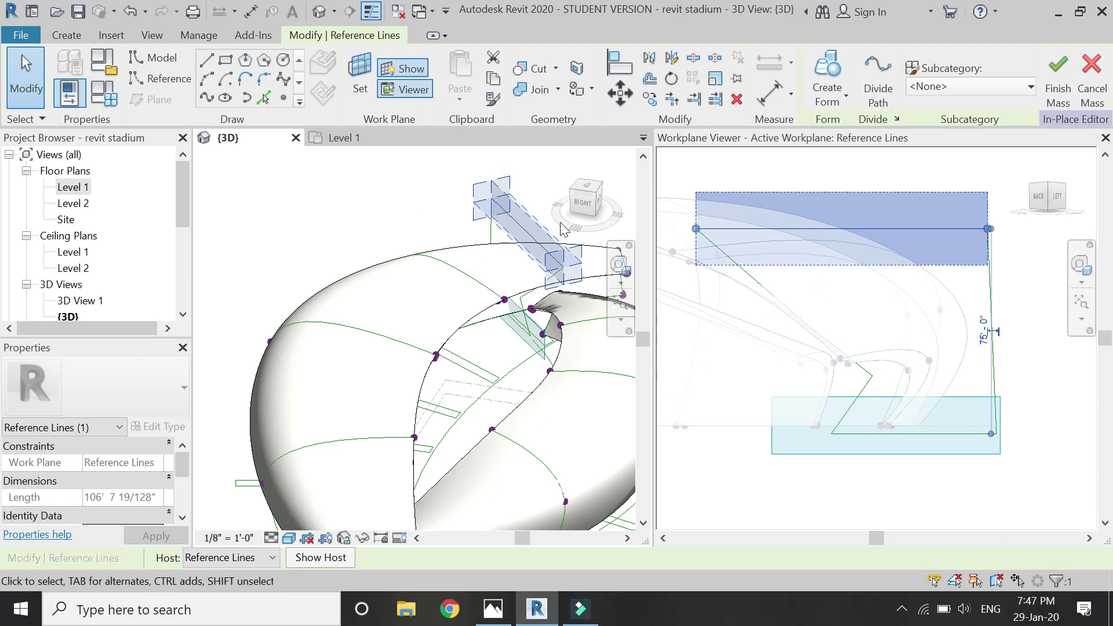
- Create an extruded void form from the whole closed rib profile, with a positive offset of 8' and a negative offset of 0'
{"action": "left_click", "coordinate": [415, 201]}
{"action": "key", "text": "Tab"}
{"action": "left_click", "coordinate": [490, 229]}
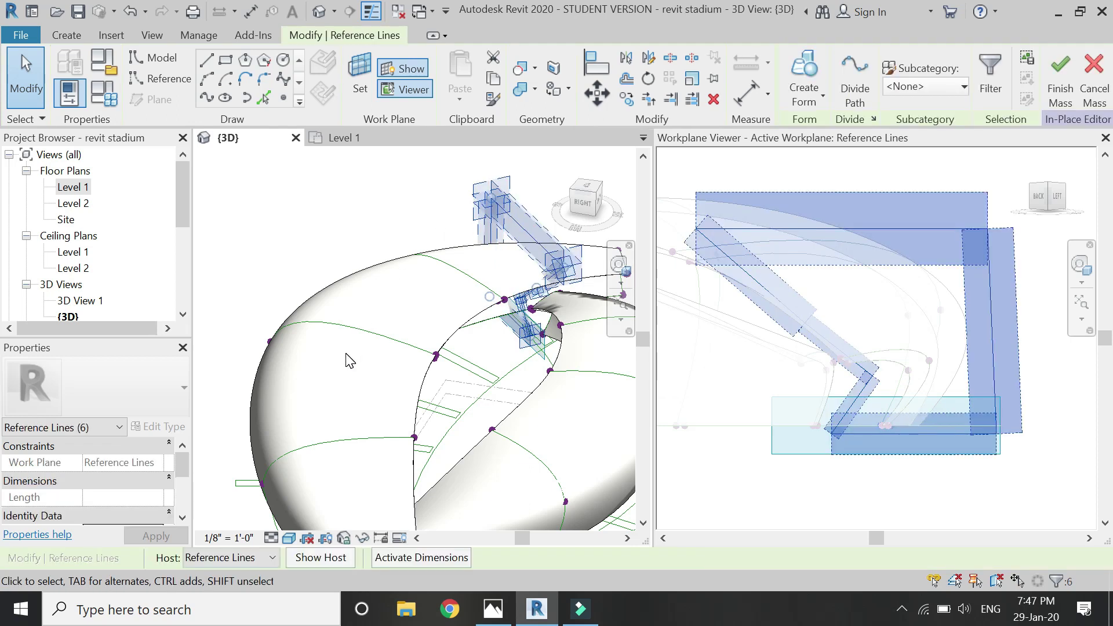
{"action": "left_click", "coordinate": [818, 99]}
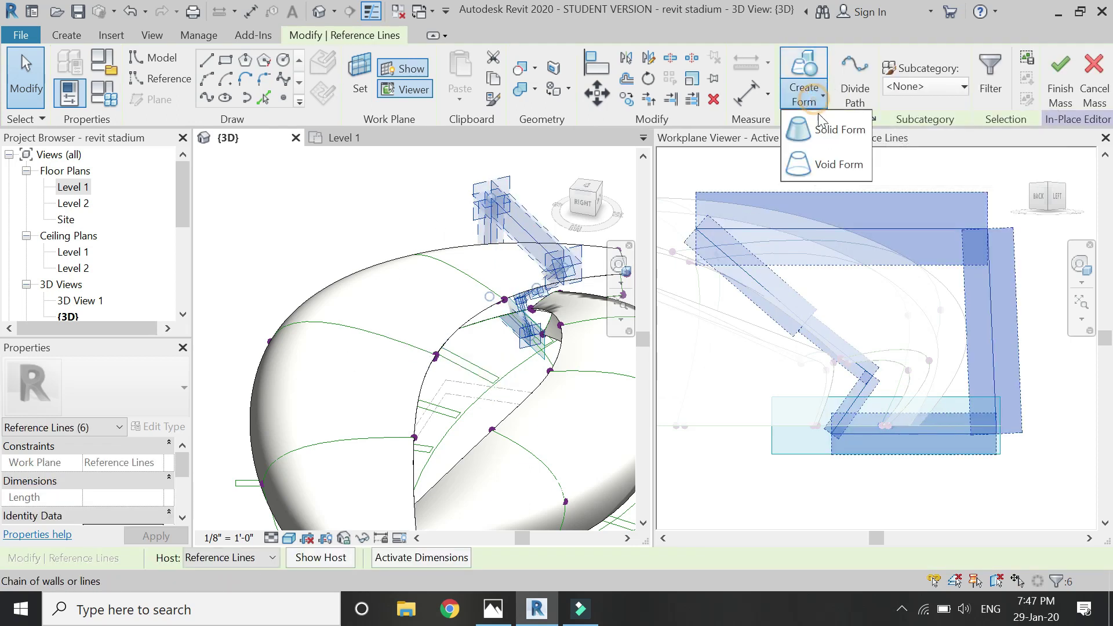
{"action": "left_click", "coordinate": [829, 165]}
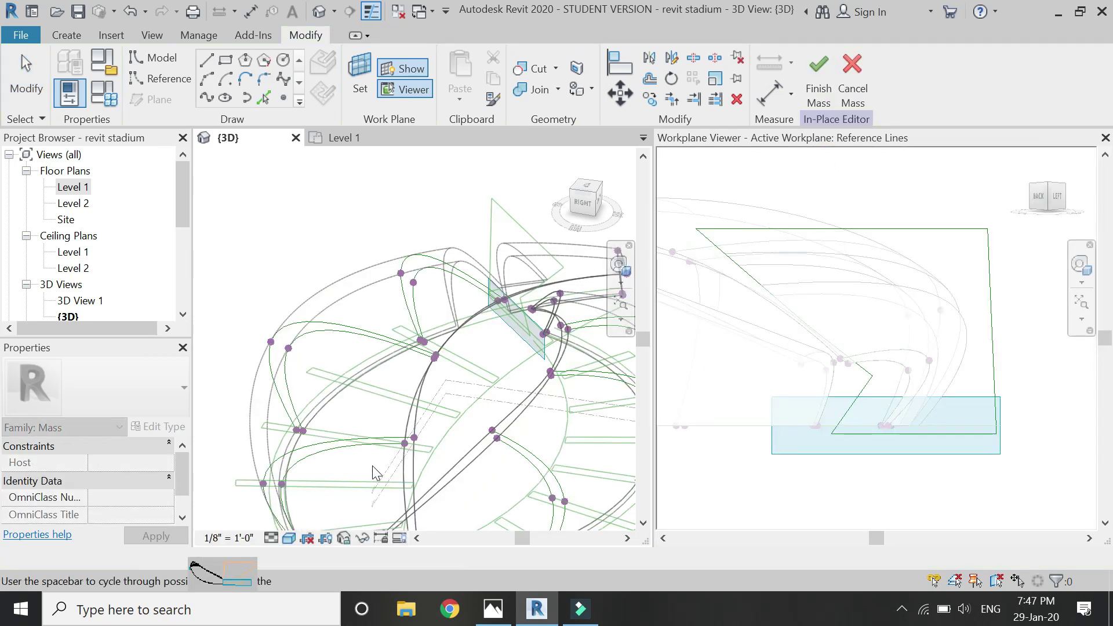
{"action": "left_click", "coordinate": [492, 250]}
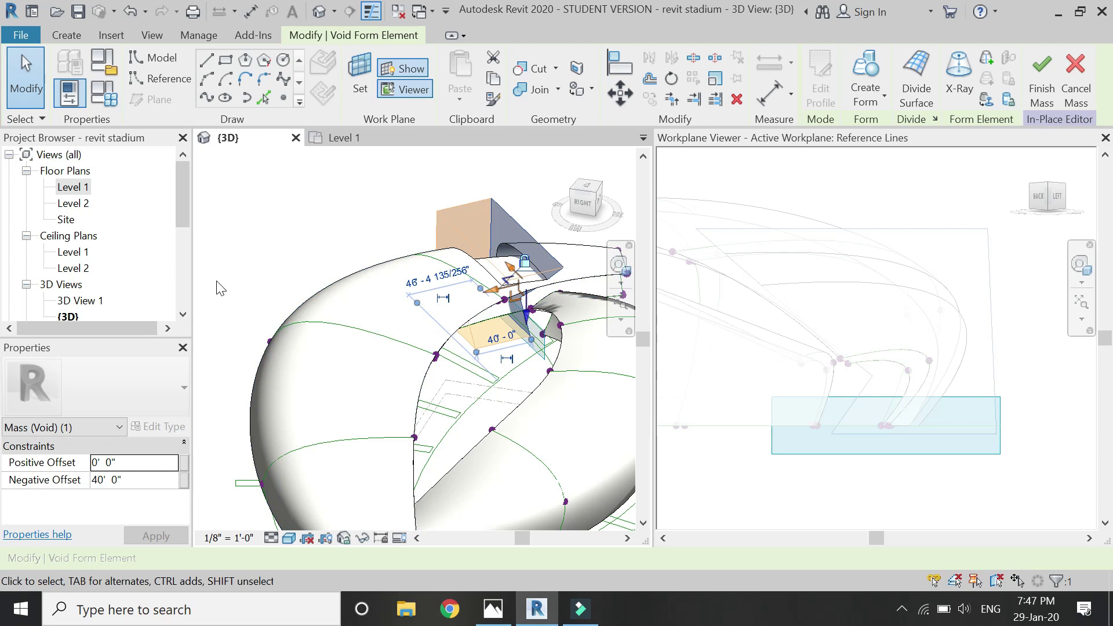
{"action": "left_click", "coordinate": [133, 462]}
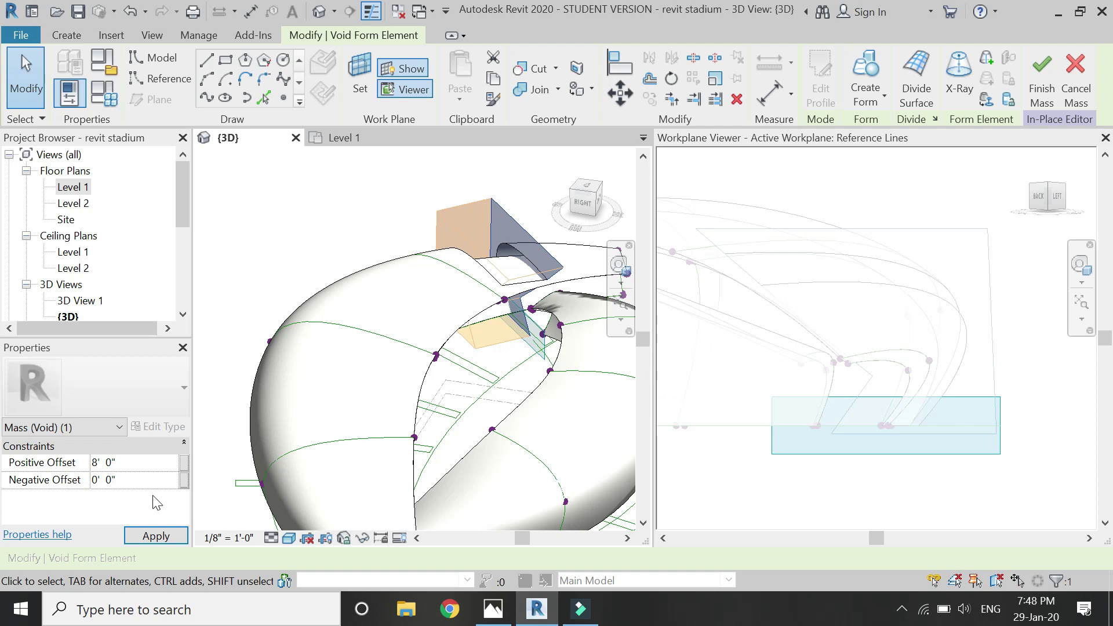
{"action": "left_click", "coordinate": [155, 537]}
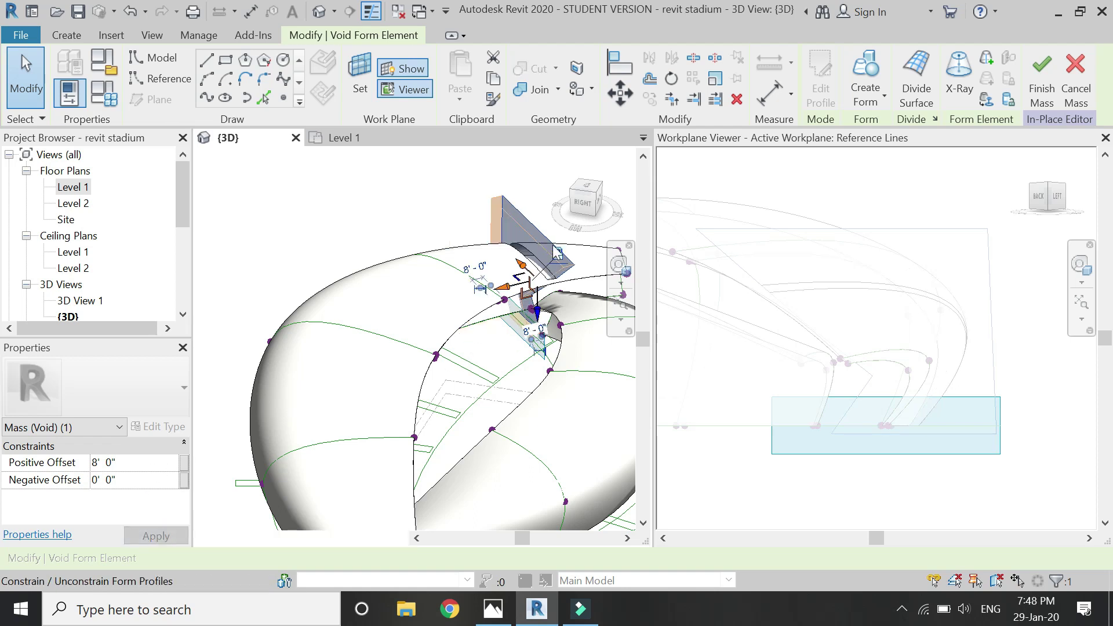
- Examine the slot the void cuts through the shell up close and from another angle
{"action": "scroll", "coordinate": [560, 254], "scroll_direction": "up", "scroll_amount": 2}
{"action": "scroll", "coordinate": [565, 325], "scroll_direction": "up", "scroll_amount": 3}
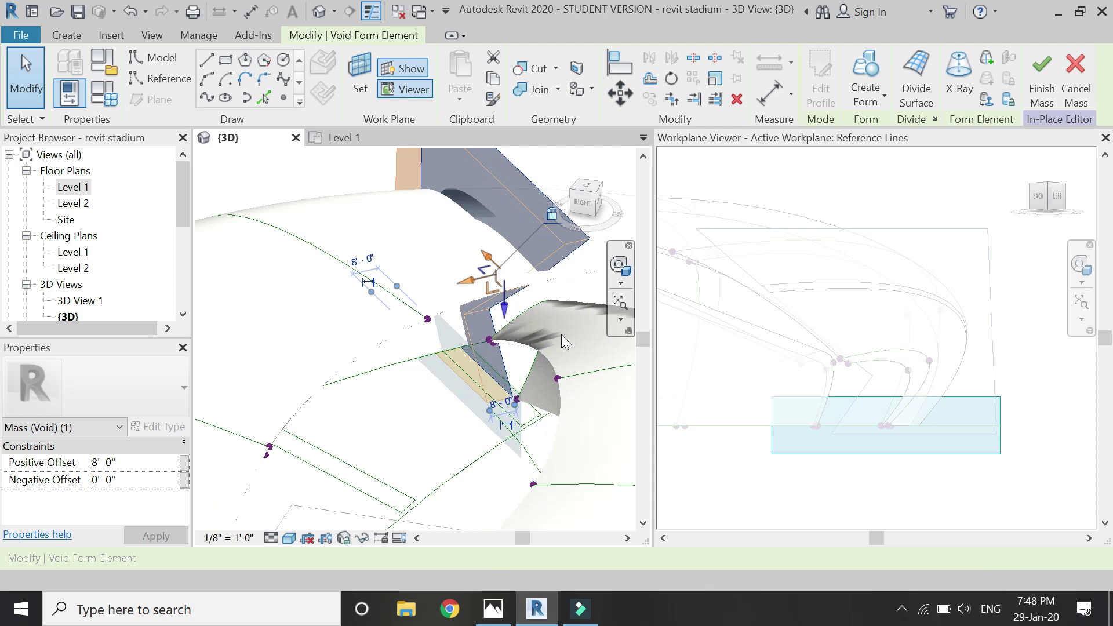
{"action": "left_click_drag", "start_coordinate": [497, 321], "coordinate": [501, 368]}
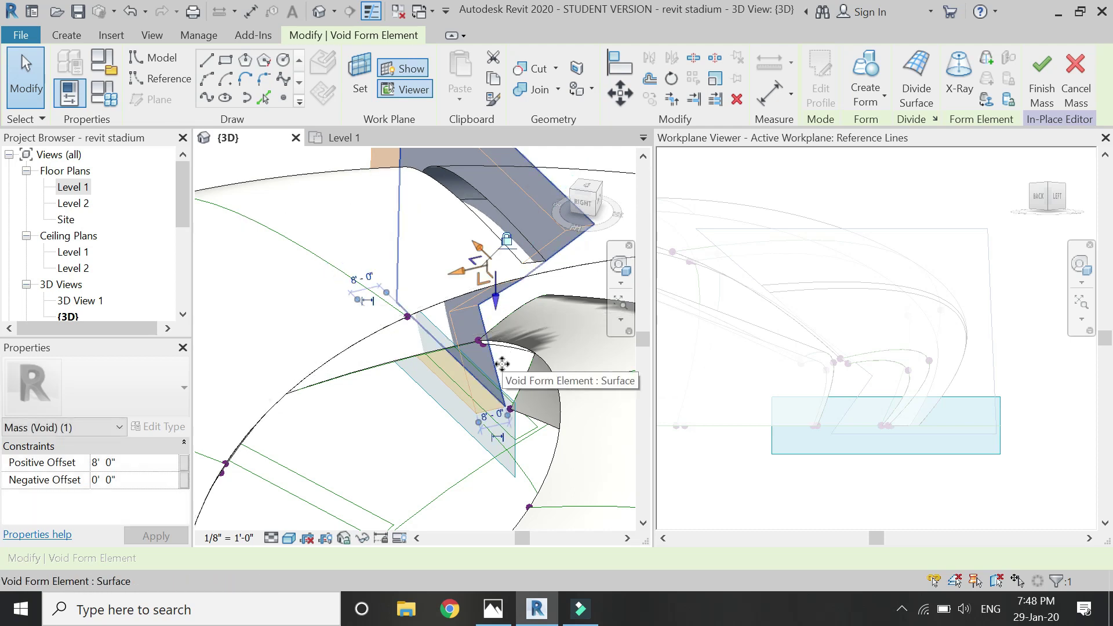
{"action": "left_click_drag", "start_coordinate": [496, 302], "coordinate": [498, 332]}
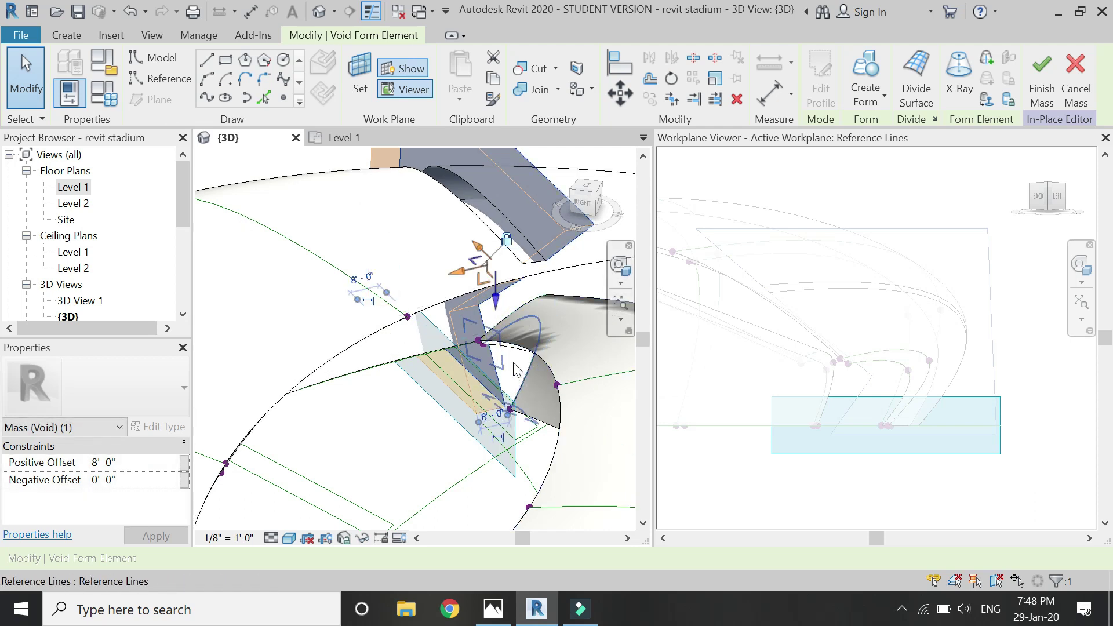
{"action": "left_click", "coordinate": [620, 265]}
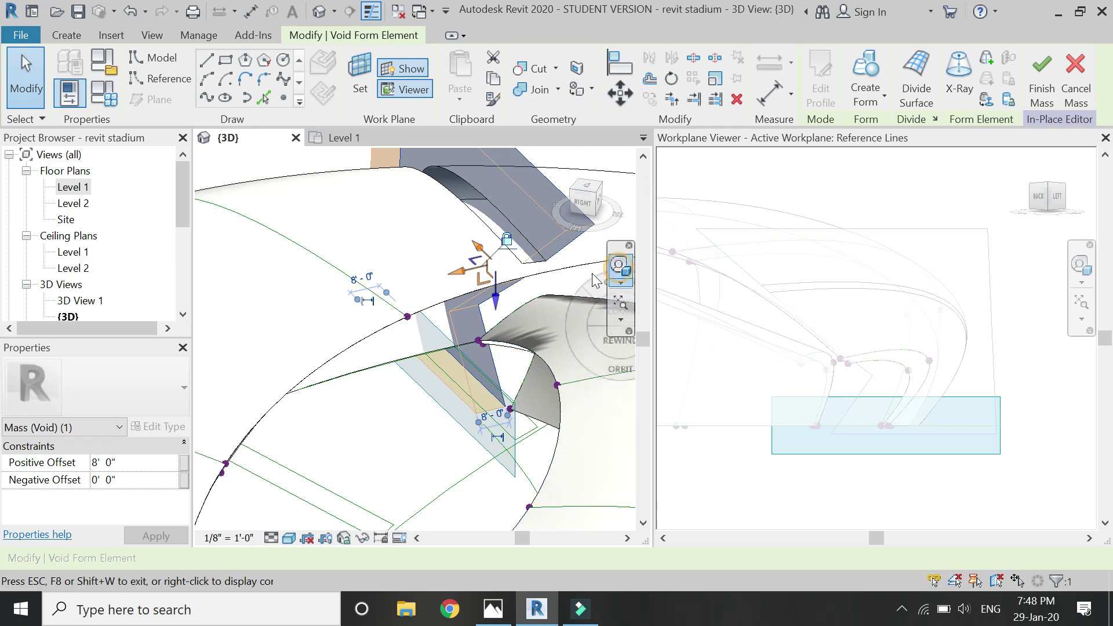
{"action": "left_click", "coordinate": [499, 284]}
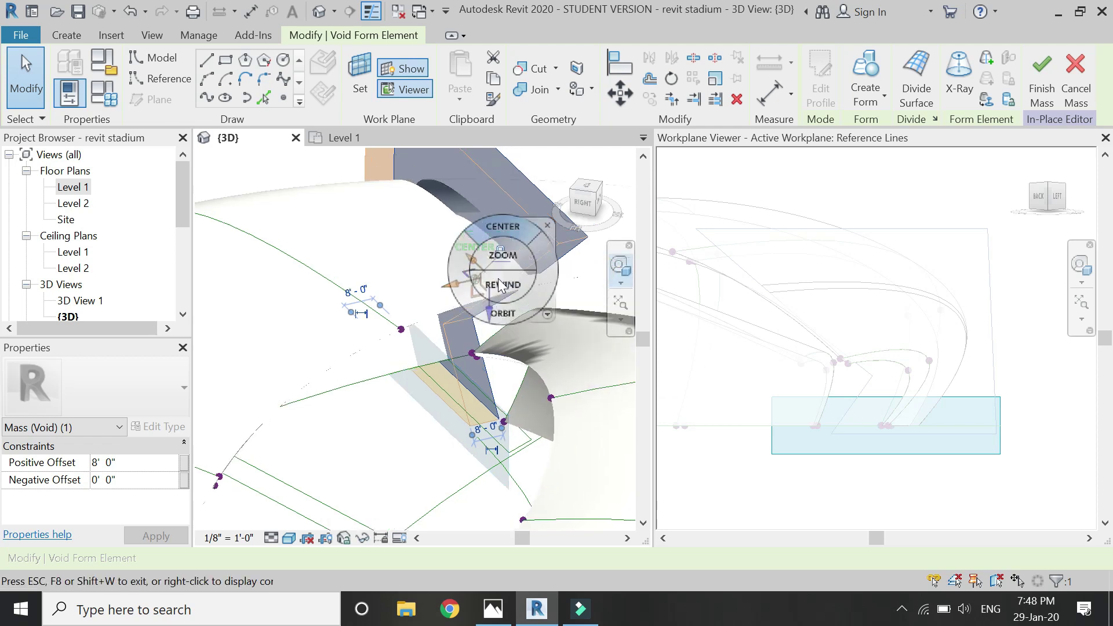
{"action": "mouse_move", "coordinate": [532, 305]}
{"action": "left_mouse_down"}
{"action": "mouse_move", "coordinate": [492, 343]}
{"action": "mouse_move", "coordinate": [505, 403]}
{"action": "mouse_move", "coordinate": [543, 276]}
{"action": "mouse_move", "coordinate": [575, 271]}
{"action": "mouse_move", "coordinate": [578, 283]}
{"action": "mouse_move", "coordinate": [546, 283]}
{"action": "mouse_move", "coordinate": [537, 297]}
{"action": "mouse_move", "coordinate": [523, 365]}
{"action": "mouse_move", "coordinate": [521, 332]}
{"action": "mouse_move", "coordinate": [504, 326]}
{"action": "mouse_move", "coordinate": [514, 347]}
{"action": "mouse_move", "coordinate": [550, 311]}
{"action": "left_mouse_up"}
{"action": "key", "text": "Escape"}
{"action": "key", "text": "Escape"}
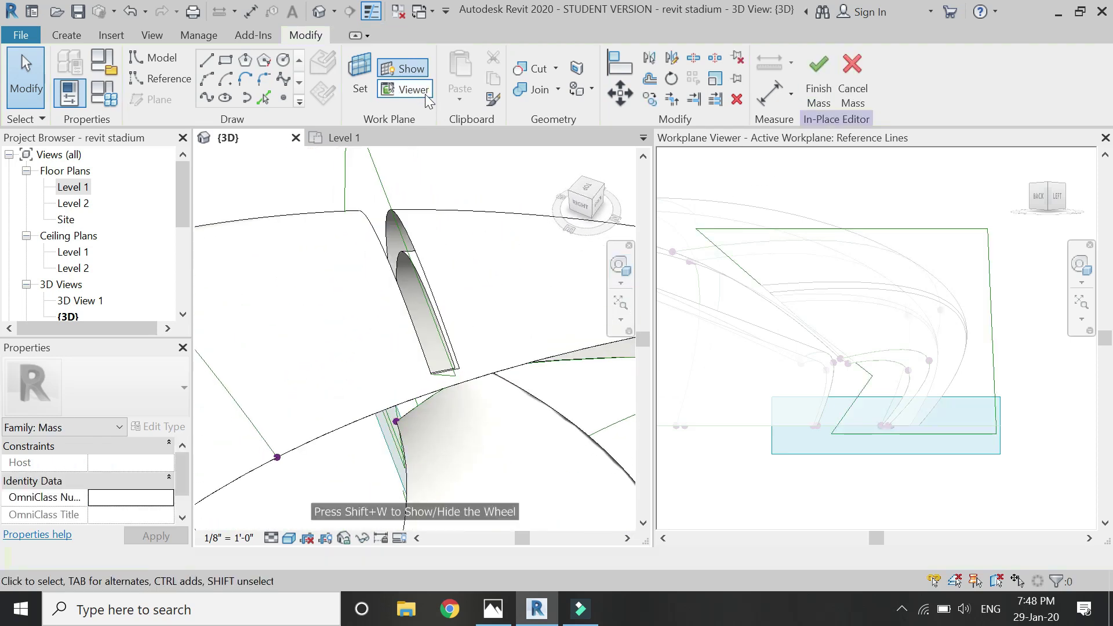
- Close the Workplane Viewer and bring the neighbouring rib rectangles inside the shell into view
{"action": "left_click", "coordinate": [428, 99]}
{"action": "scroll", "coordinate": [610, 273], "scroll_direction": "down", "scroll_amount": 3}
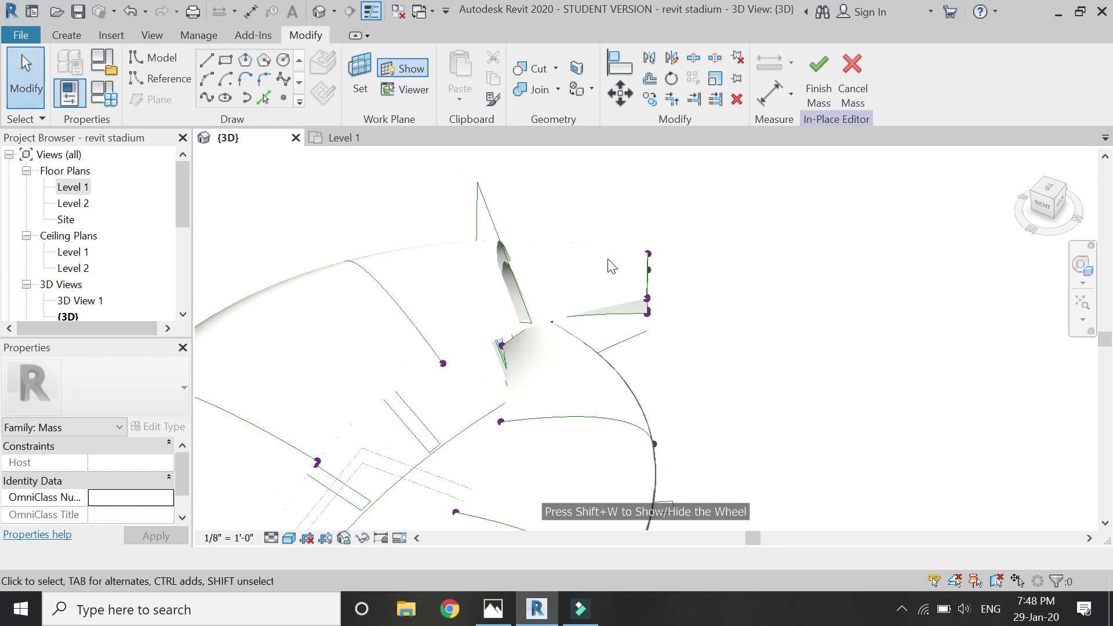
{"action": "scroll", "coordinate": [507, 203], "scroll_direction": "up", "scroll_amount": 2}
{"action": "left_click", "coordinate": [531, 205]}
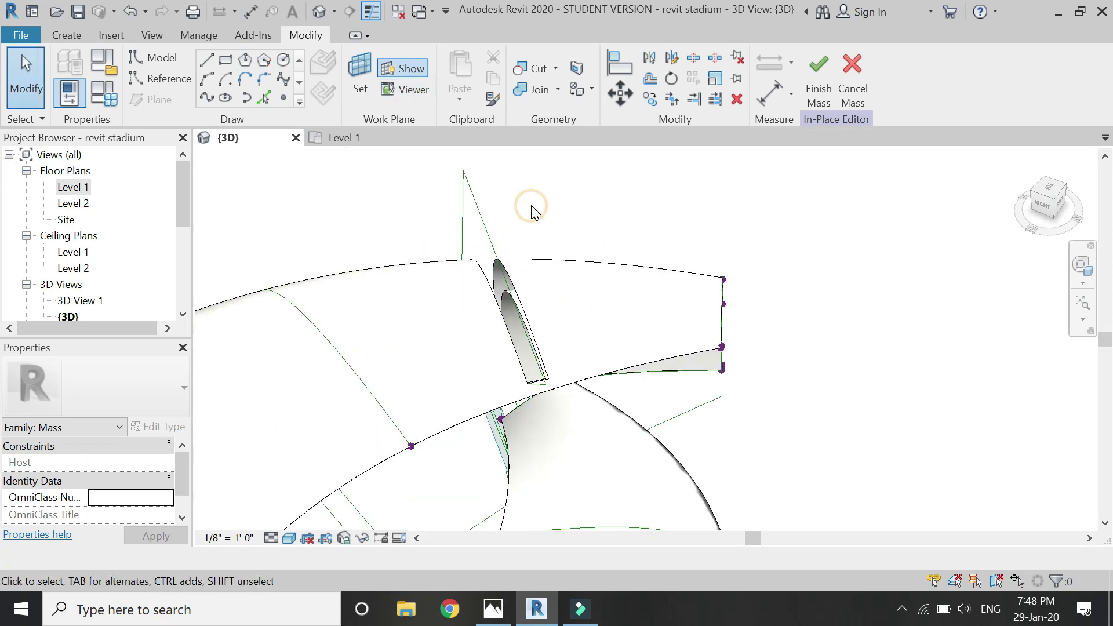
{"action": "left_click", "coordinate": [1080, 265]}
{"action": "left_click_drag", "start_coordinate": [719, 225], "coordinate": [541, 322]}
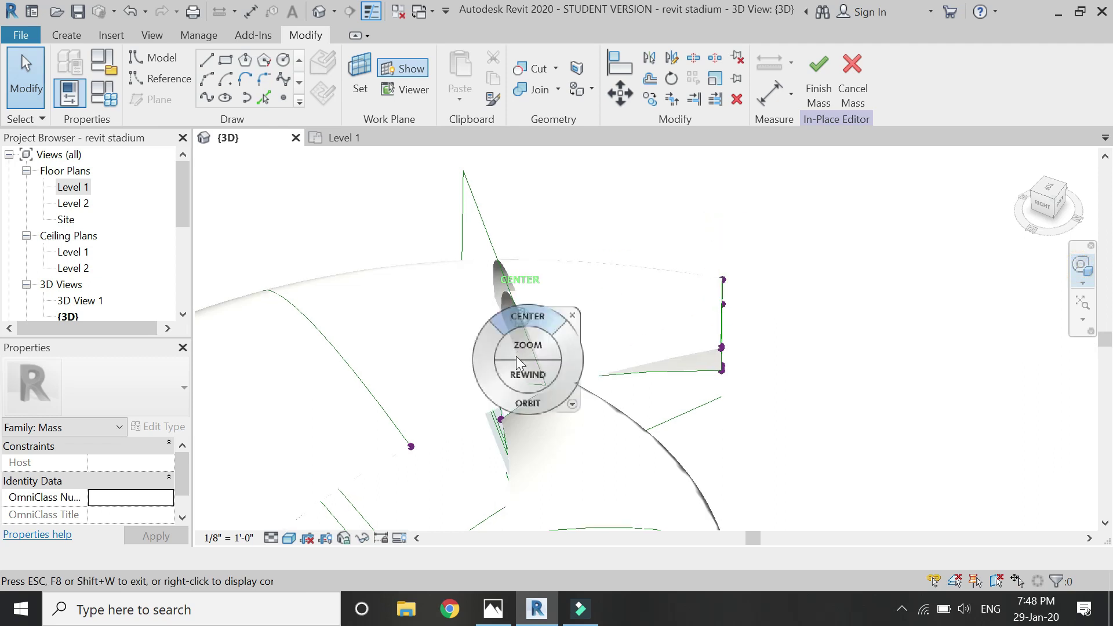
{"action": "mouse_move", "coordinate": [527, 406]}
{"action": "left_mouse_down"}
{"action": "mouse_move", "coordinate": [571, 395]}
{"action": "mouse_move", "coordinate": [532, 370]}
{"action": "mouse_move", "coordinate": [438, 373]}
{"action": "mouse_move", "coordinate": [423, 400]}
{"action": "mouse_move", "coordinate": [504, 410]}
{"action": "mouse_move", "coordinate": [551, 398]}
{"action": "mouse_move", "coordinate": [510, 400]}
{"action": "left_mouse_up"}
{"action": "key", "text": "Escape"}
{"action": "scroll", "coordinate": [525, 211], "scroll_direction": "down", "scroll_amount": 4}
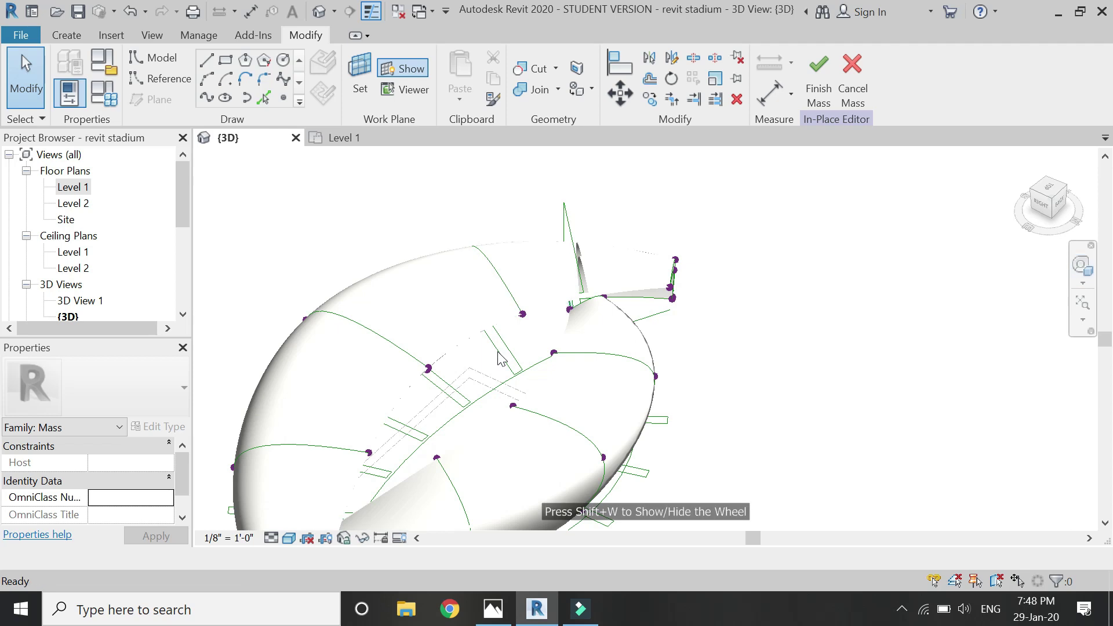
- Create an extruded void form from the reference-line rectangle of the rib next to the new slot
{"action": "scroll", "coordinate": [499, 367], "scroll_direction": "up", "scroll_amount": 4}
{"action": "scroll", "coordinate": [499, 367], "scroll_direction": "up", "scroll_amount": 2}
{"action": "left_click", "coordinate": [504, 352]}
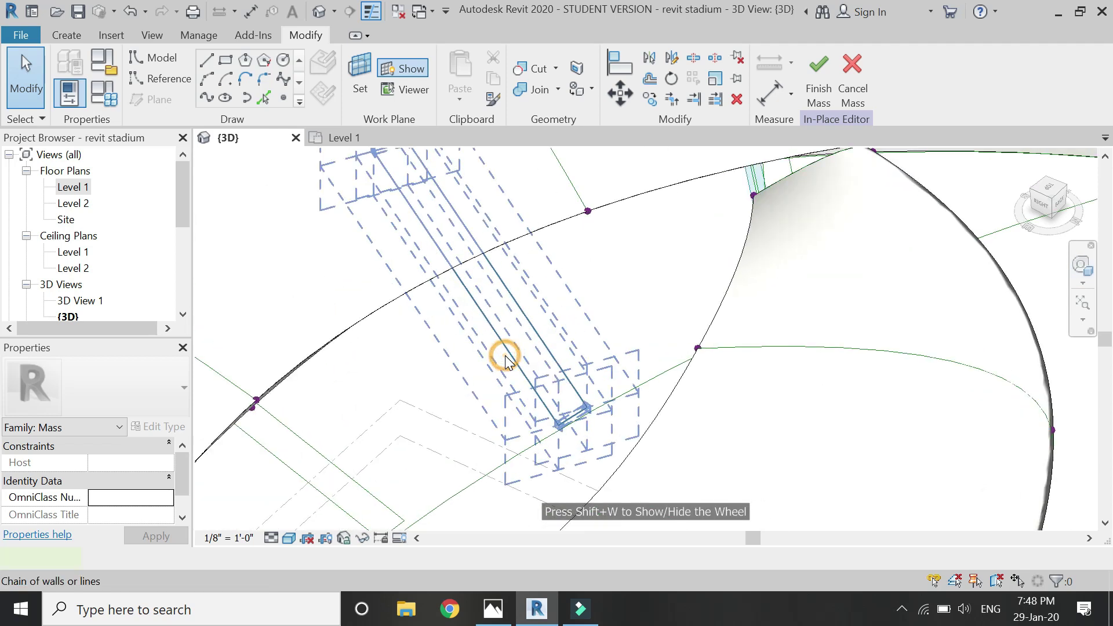
{"action": "scroll", "coordinate": [638, 377], "scroll_direction": "down", "scroll_amount": 2}
{"action": "scroll", "coordinate": [638, 376], "scroll_direction": "down", "scroll_amount": 2}
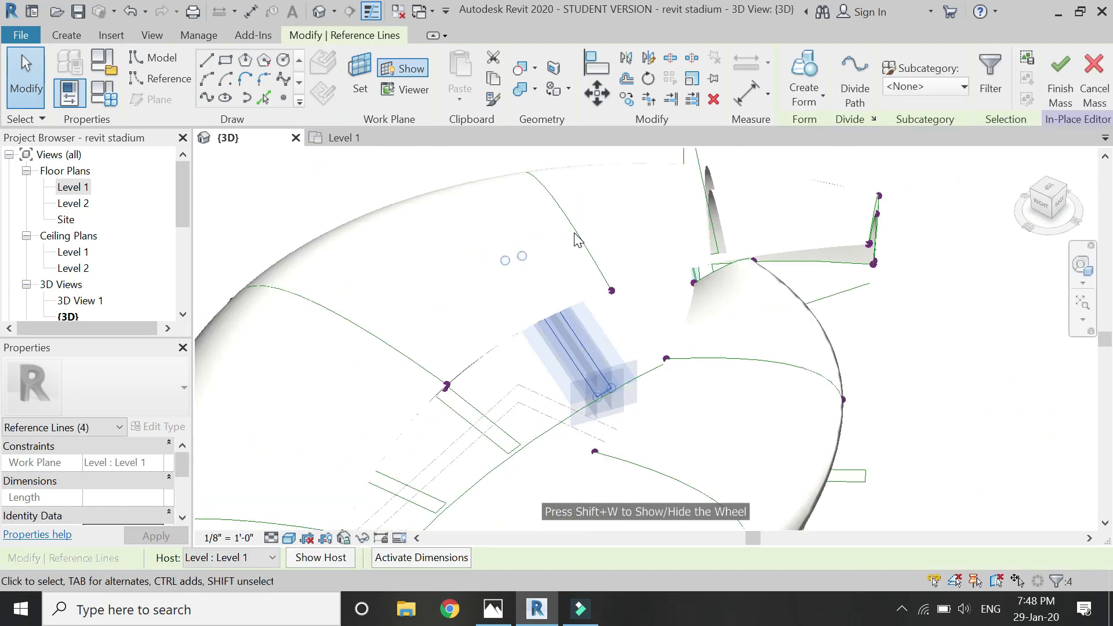
{"action": "scroll", "coordinate": [609, 382], "scroll_direction": "up", "scroll_amount": 1}
{"action": "left_click", "coordinate": [820, 99]}
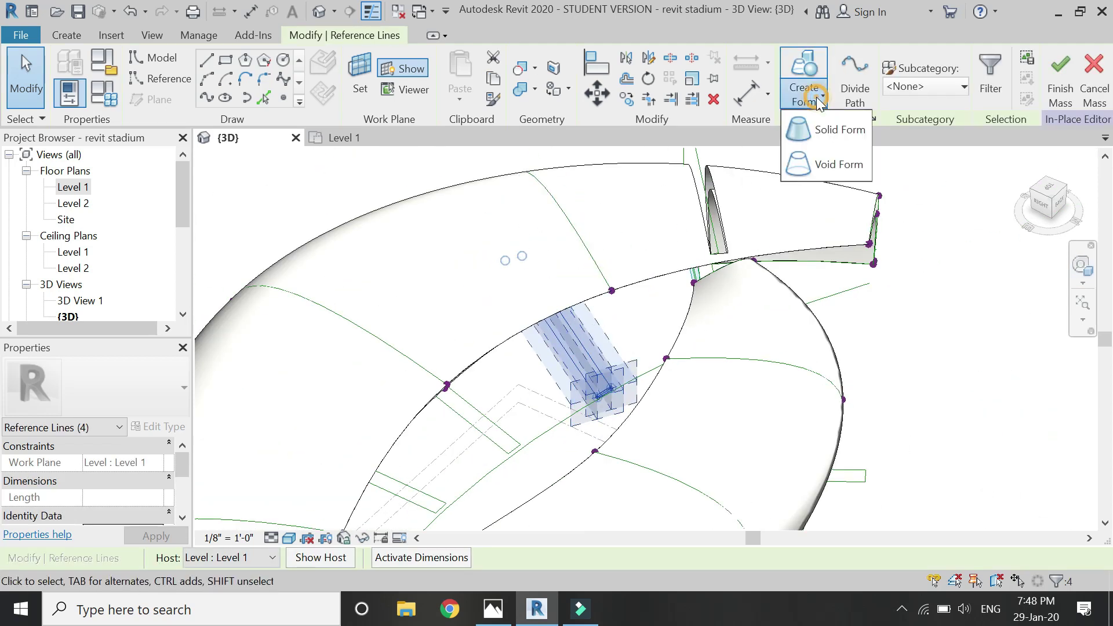
{"action": "left_click", "coordinate": [824, 164]}
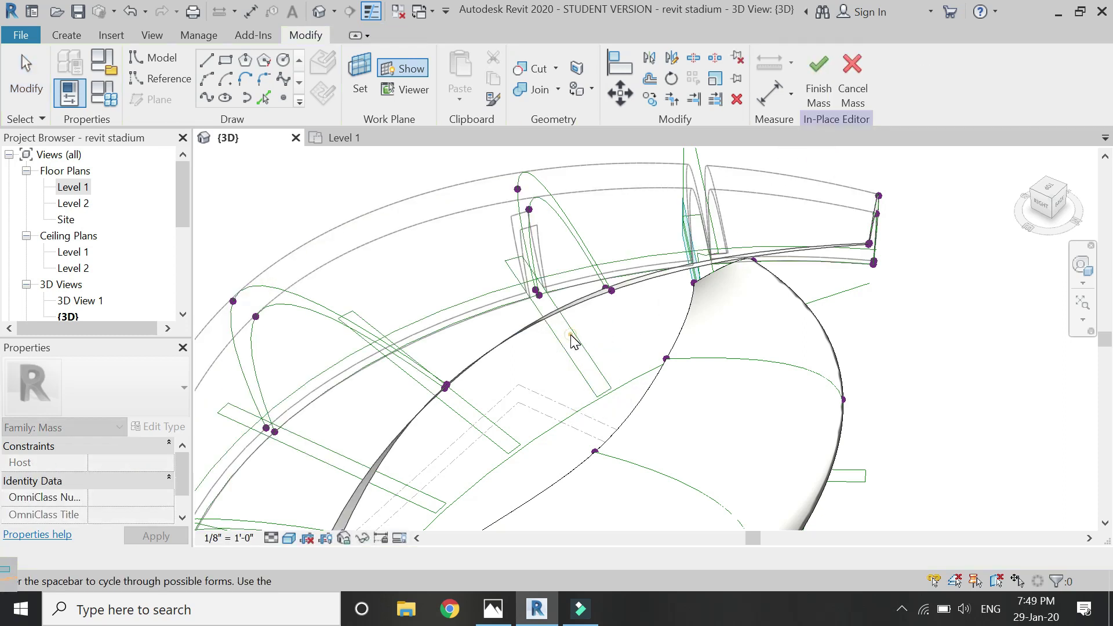
{"action": "left_click", "coordinate": [571, 335]}
- Stretch the new void upward through the shell to a height of about 109' 3"
{"action": "middle_click_drag", "start_coordinate": [606, 371], "coordinate": [583, 348], "text": "shift"}
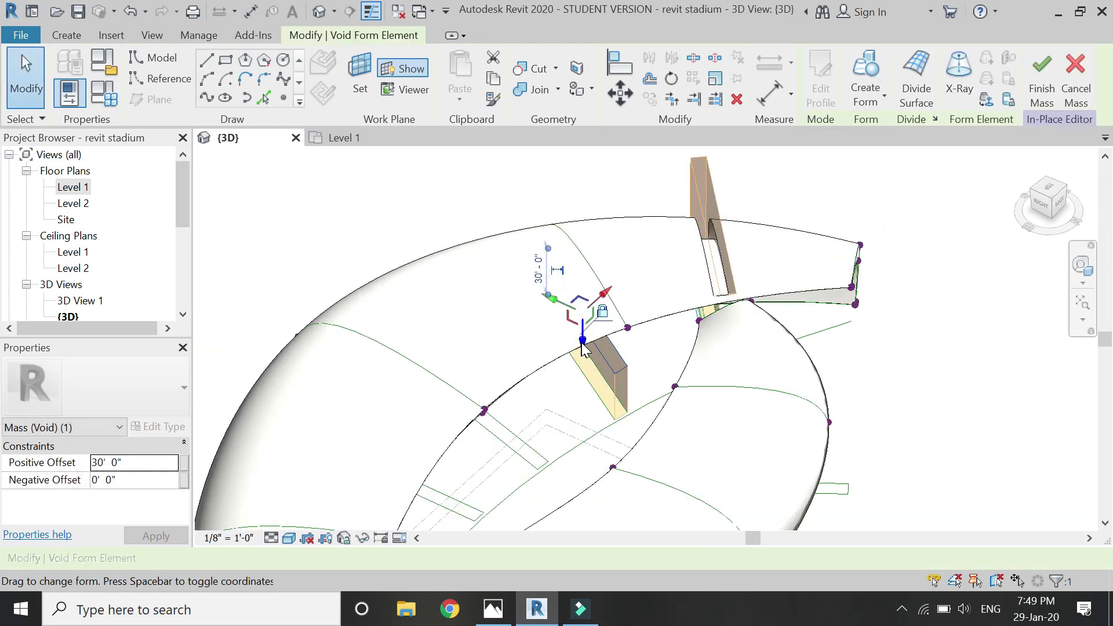
{"action": "left_click_drag", "start_coordinate": [584, 343], "coordinate": [582, 217]}
{"action": "scroll", "coordinate": [638, 290], "scroll_direction": "down", "scroll_amount": 4}
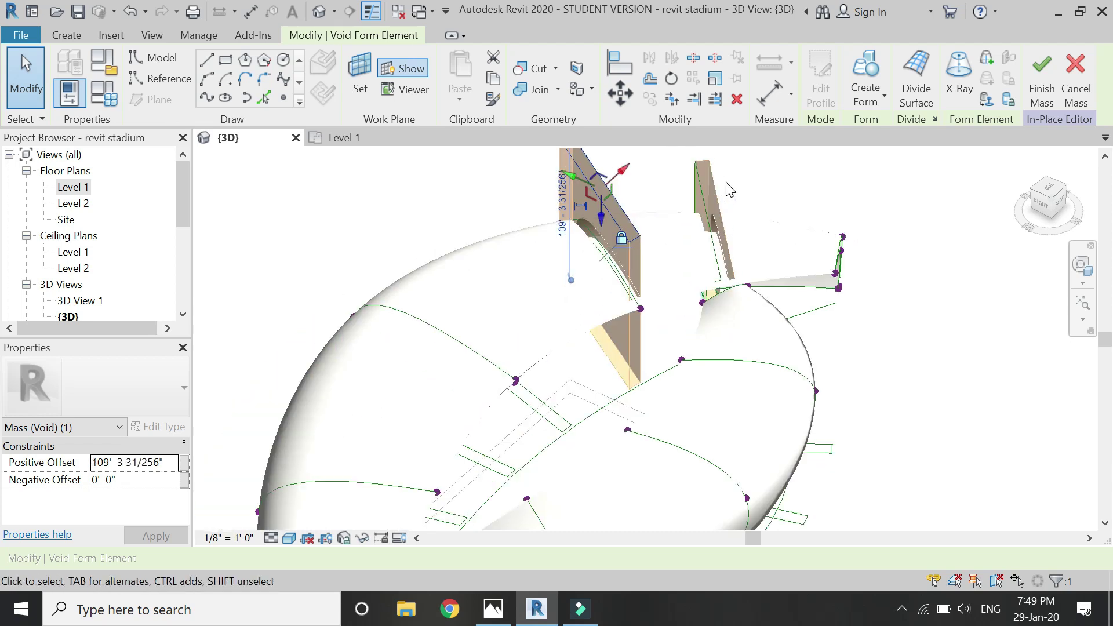
- Create an extruded void from the next rib rectangle along the shell and stretch it upward to about 122' 11"
{"action": "scroll", "coordinate": [624, 341], "scroll_direction": "up", "scroll_amount": 2}
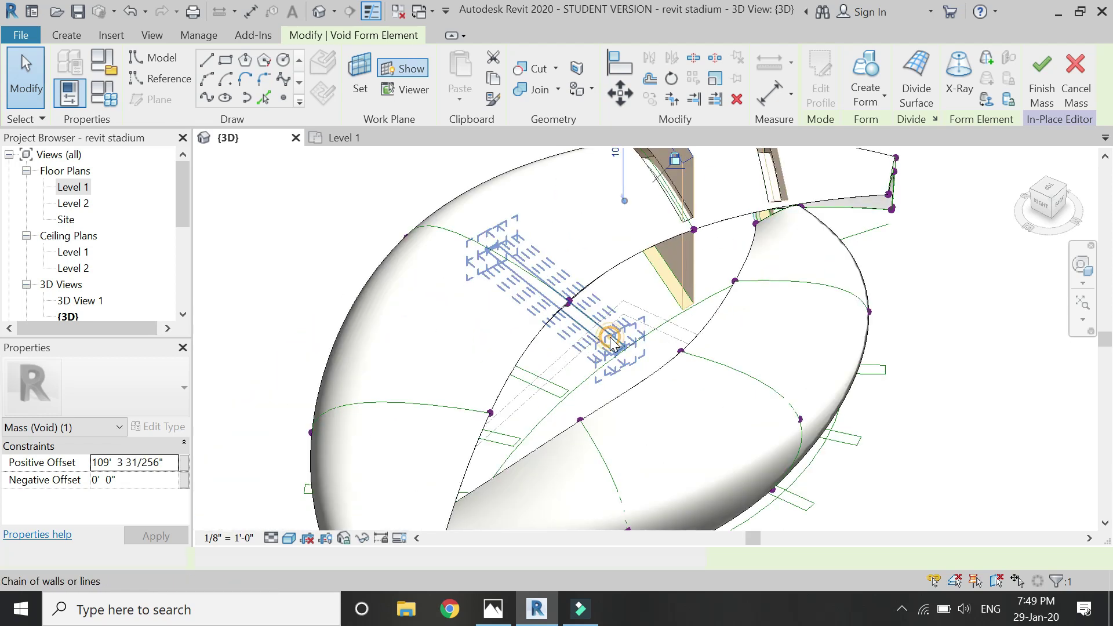
{"action": "left_click", "coordinate": [613, 341]}
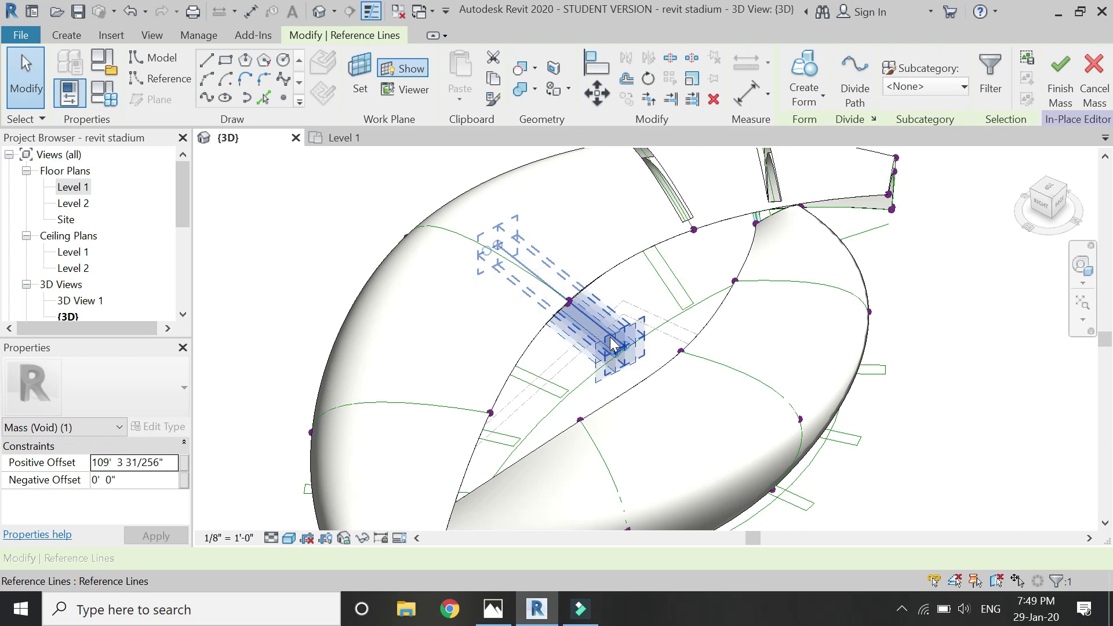
{"action": "left_click", "coordinate": [798, 104]}
{"action": "left_click", "coordinate": [824, 171]}
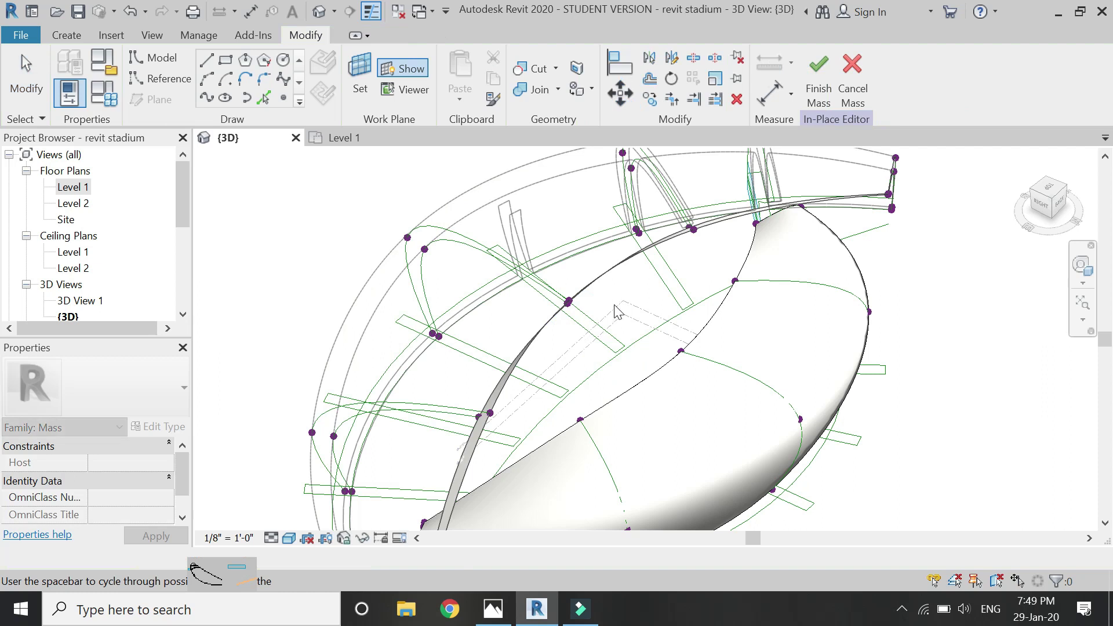
{"action": "left_click", "coordinate": [614, 347]}
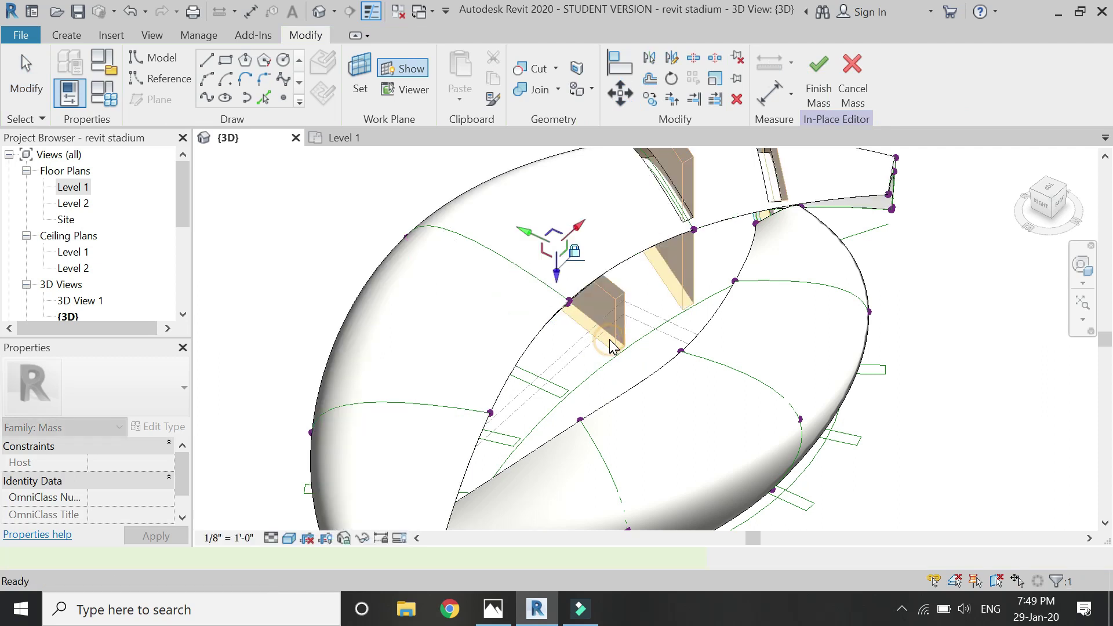
{"action": "left_click_drag", "start_coordinate": [554, 247], "coordinate": [550, 164]}
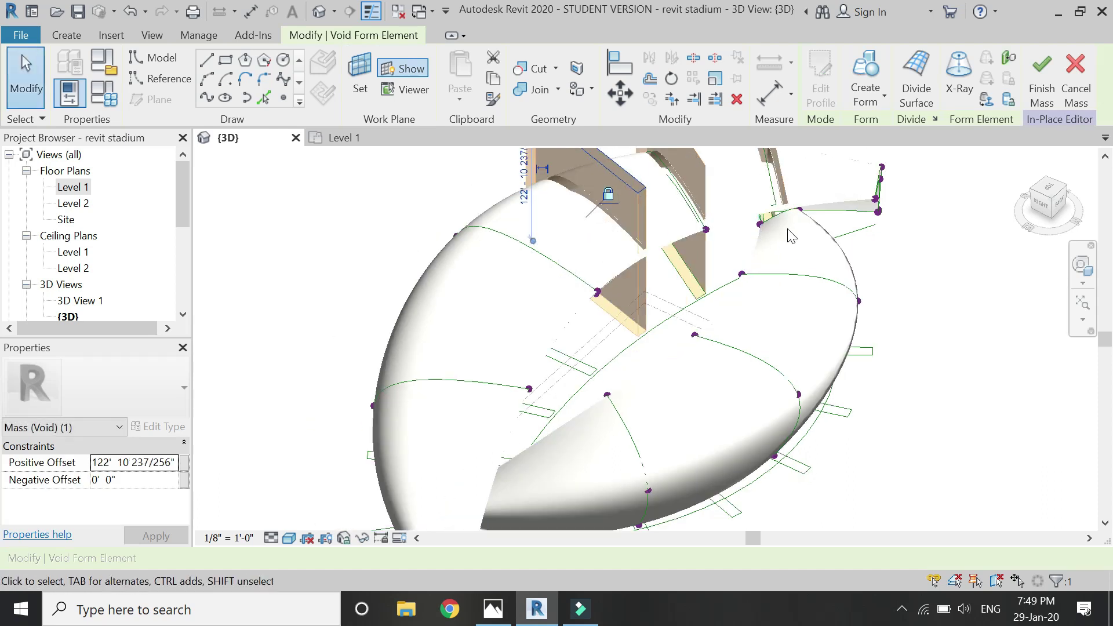
- Create a void form from the following rib rectangle, beside the void stretched to about 122' 11"
{"action": "scroll", "coordinate": [629, 332], "scroll_direction": "up", "scroll_amount": 2}
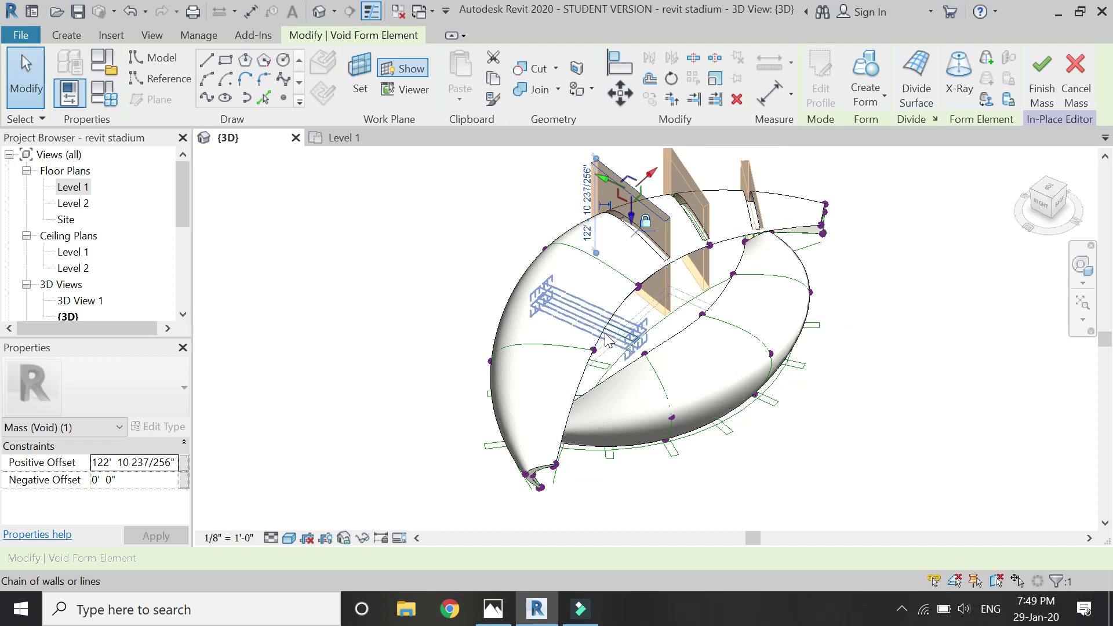
{"action": "scroll", "coordinate": [623, 337], "scroll_direction": "up", "scroll_amount": 3}
{"action": "left_click", "coordinate": [641, 344]}
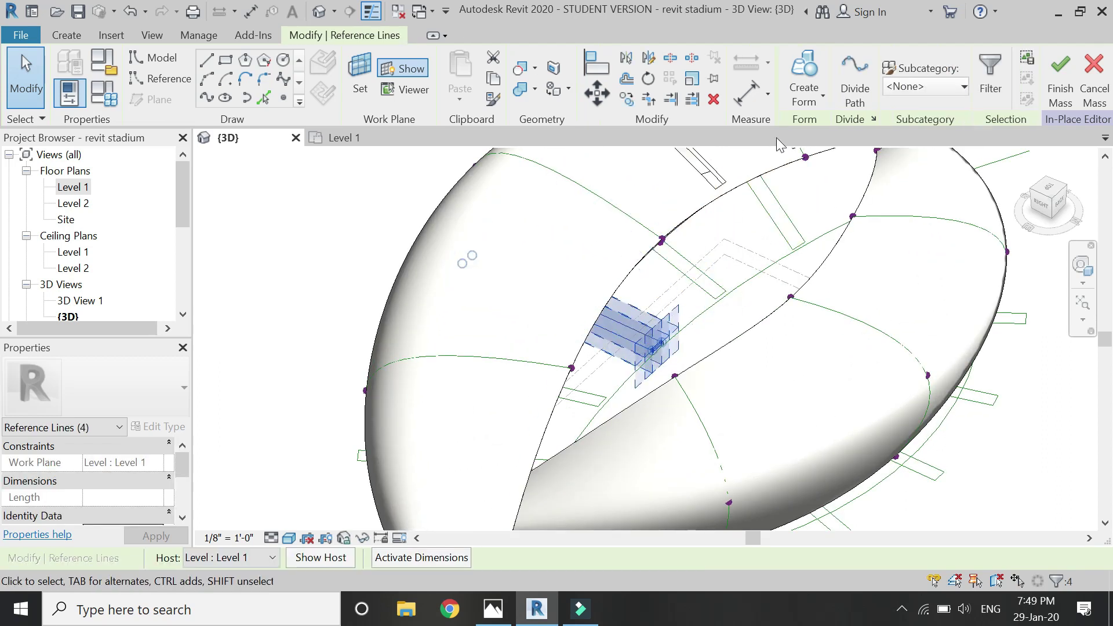
{"action": "left_click", "coordinate": [802, 100]}
{"action": "left_click", "coordinate": [835, 164]}
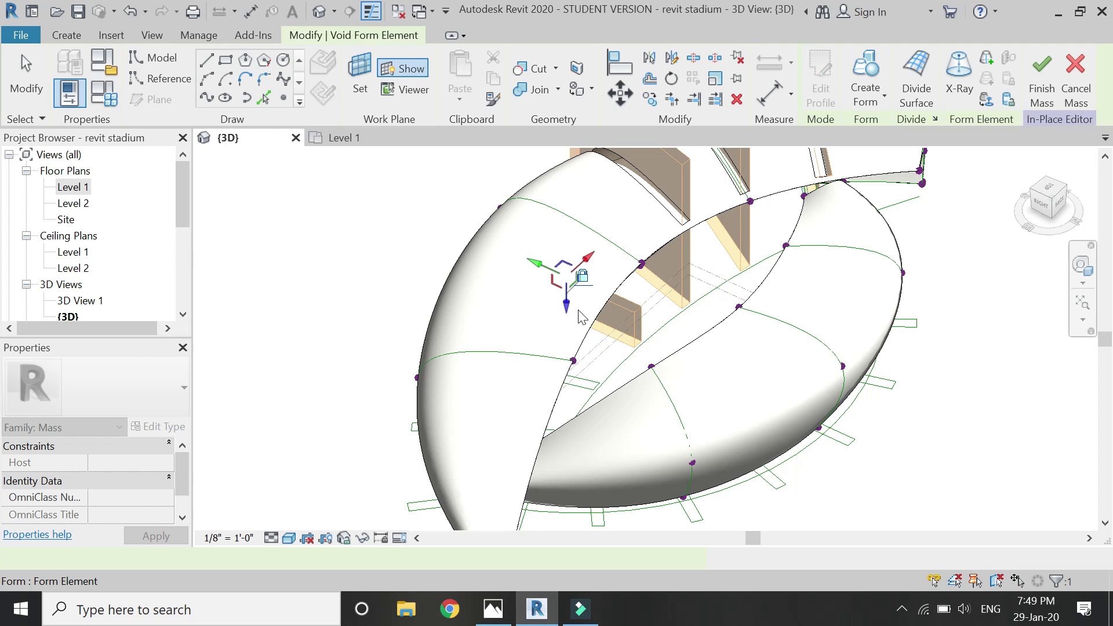
- Stretch the new rib void upward through the shell to a height of about 138' 2"
{"action": "left_click_drag", "start_coordinate": [571, 216], "coordinate": [570, 177]}
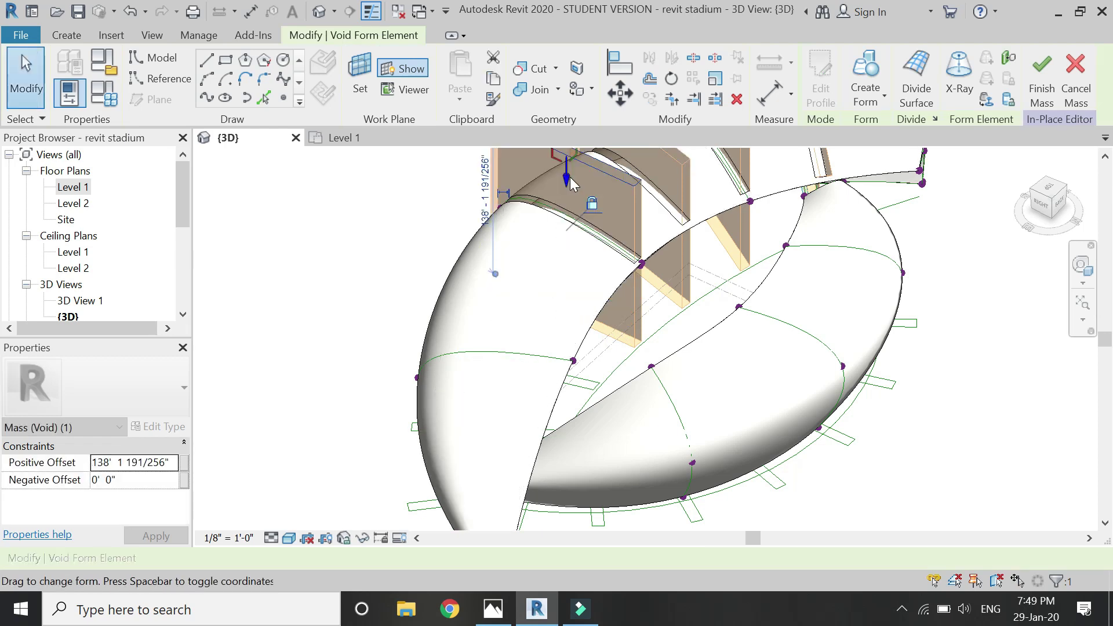
- Create an extruded void from the next rib rectangle along the shell and stretch it upward through the roof surface
{"action": "left_click", "coordinate": [583, 386]}
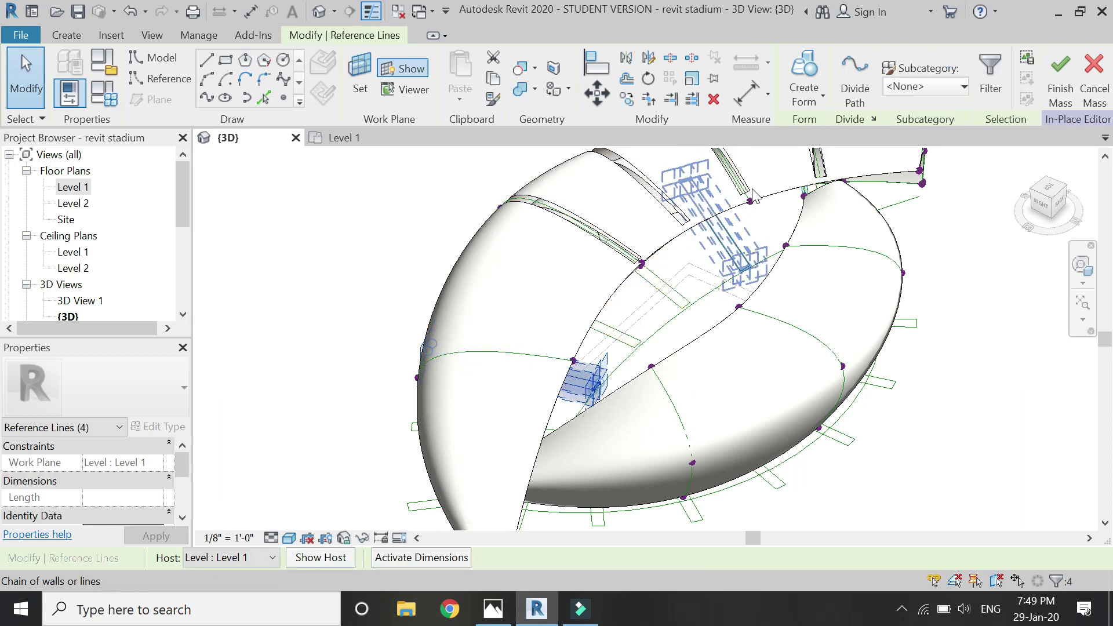
{"action": "left_click", "coordinate": [805, 107]}
{"action": "left_click", "coordinate": [844, 169]}
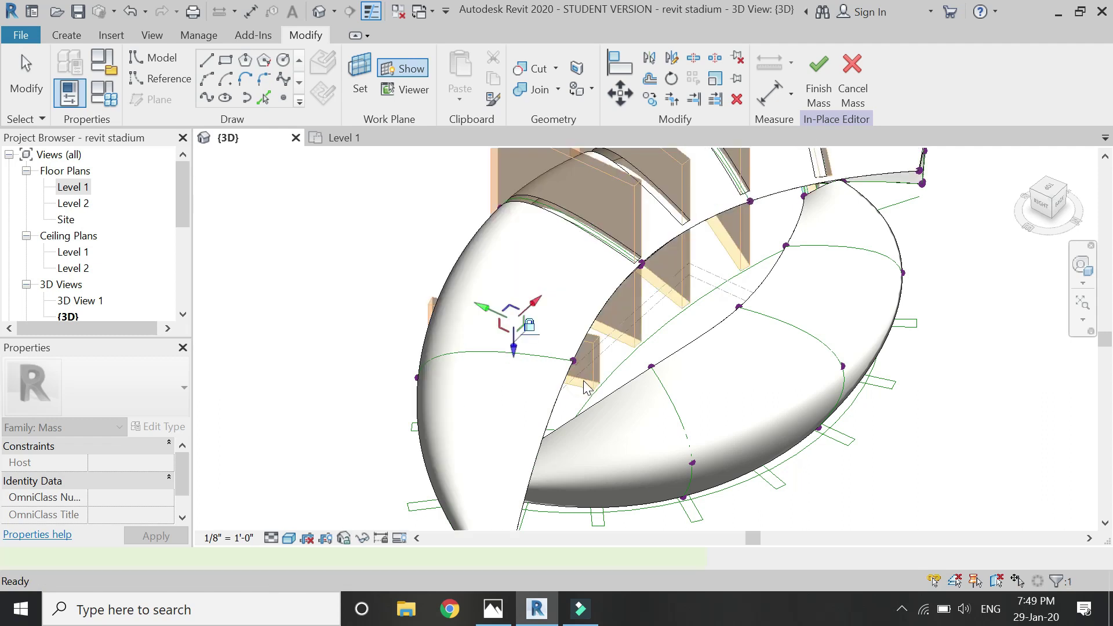
{"action": "left_click_drag", "start_coordinate": [519, 238], "coordinate": [518, 210]}
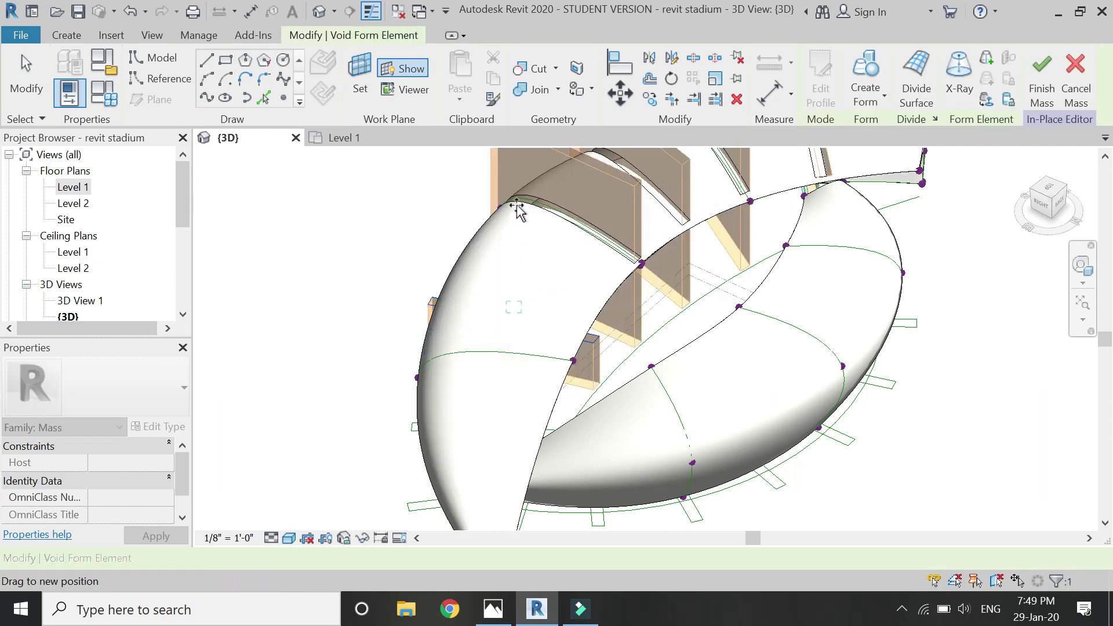
{"action": "left_click_drag", "start_coordinate": [551, 327], "coordinate": [554, 328]}
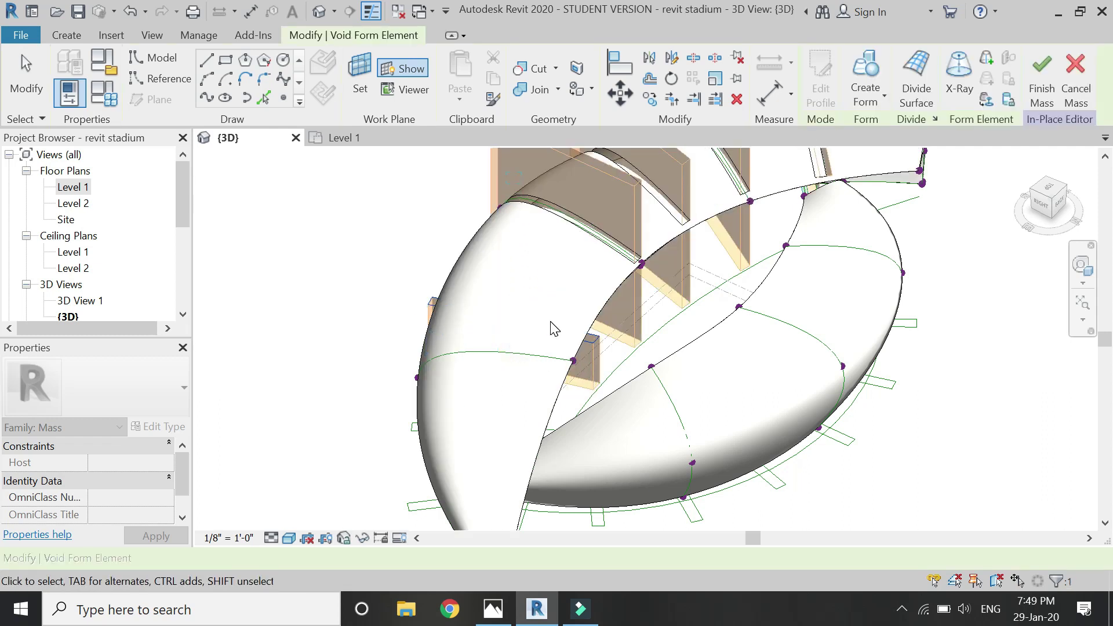
- Create a void form from the following rib rectangle near the shell's tip and stretch it upward to about 122' 11"
{"action": "left_click", "coordinate": [550, 434]}
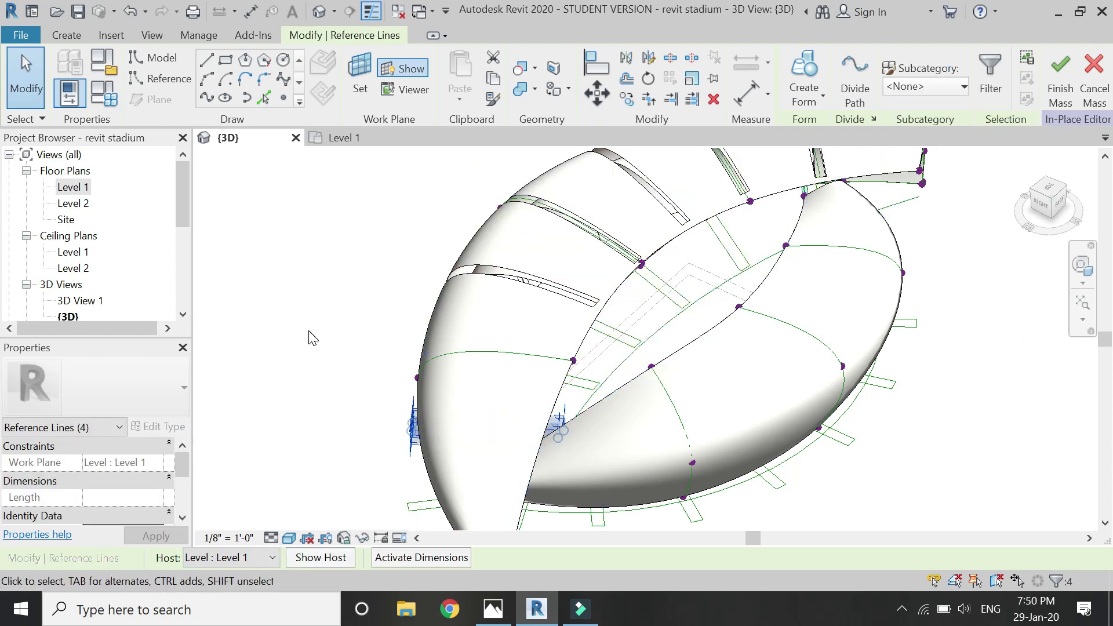
{"action": "scroll", "coordinate": [313, 338], "scroll_direction": "down", "scroll_amount": 2}
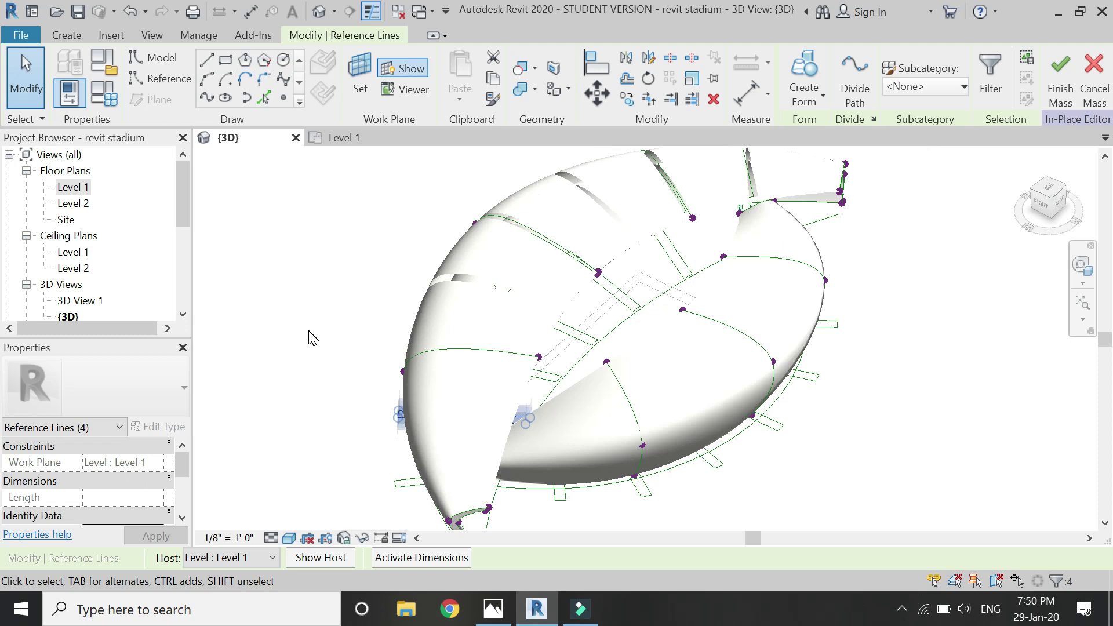
{"action": "left_click", "coordinate": [801, 102]}
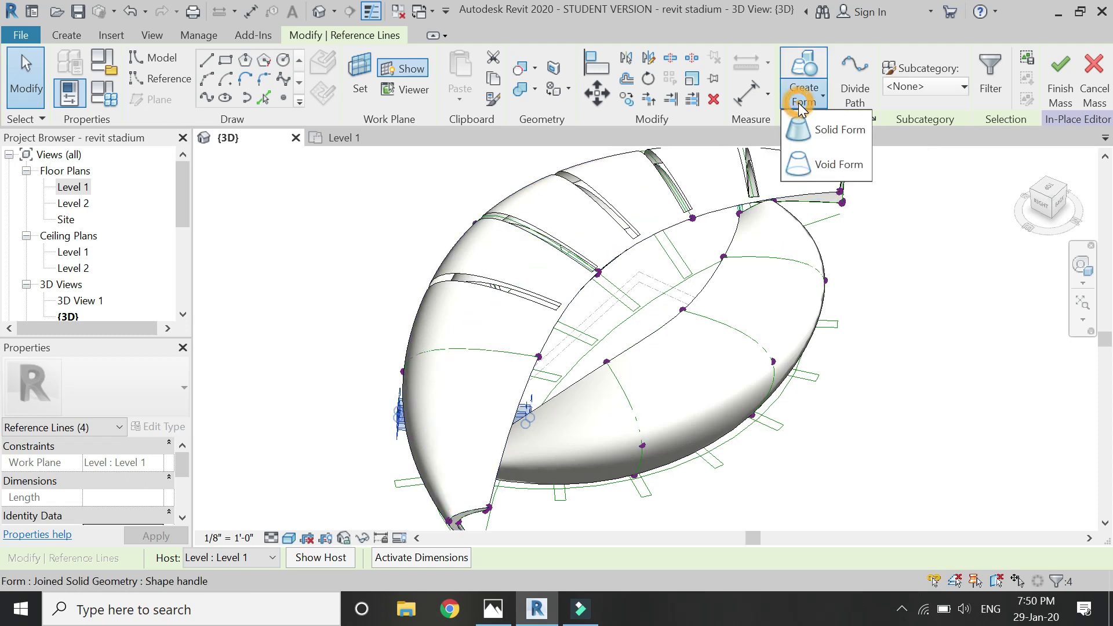
{"action": "left_click", "coordinate": [818, 165]}
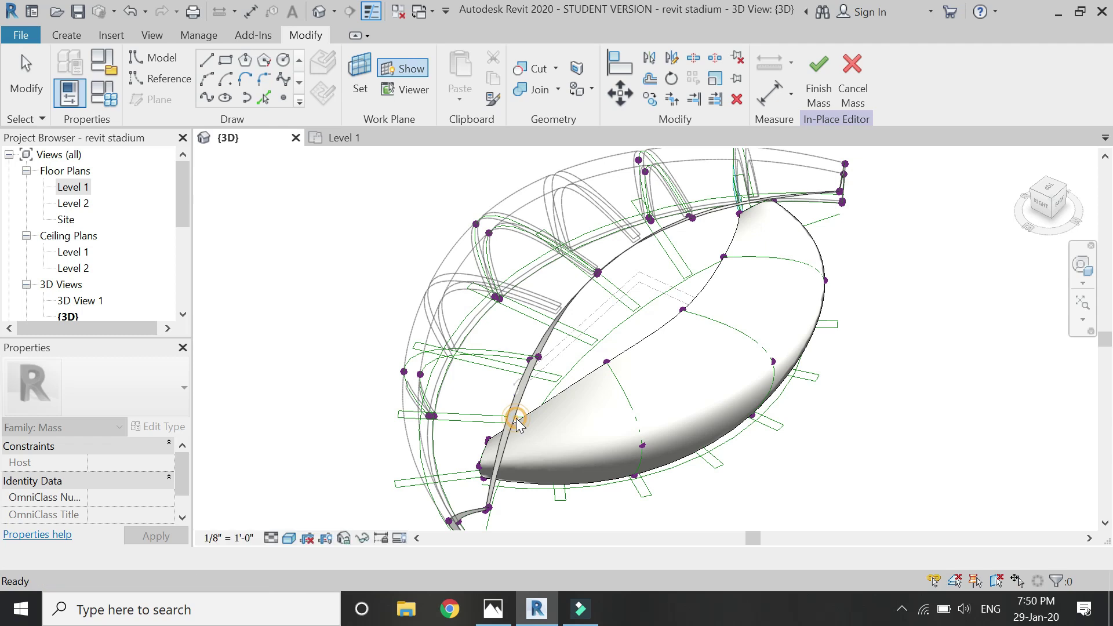
{"action": "left_click_drag", "start_coordinate": [474, 330], "coordinate": [475, 320]}
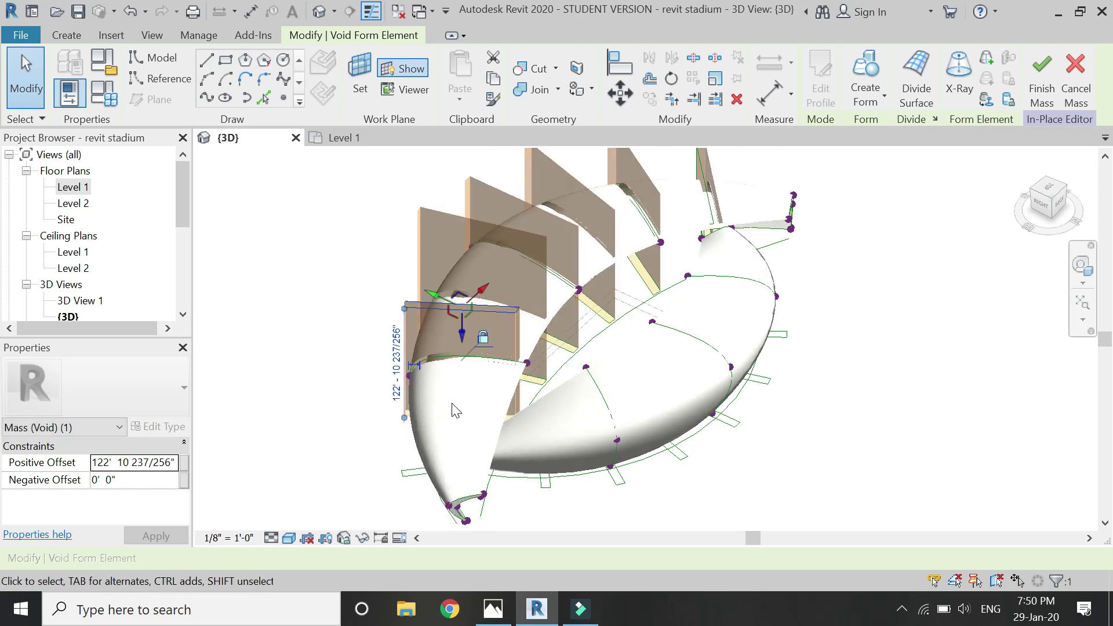
{"action": "key", "text": "Escape"}
- Mirror a copy of the end rib's profile reference lines across the stadium's vertical centre line in the Level 1 plan
{"action": "scroll", "coordinate": [585, 215], "scroll_direction": "up", "scroll_amount": 5}
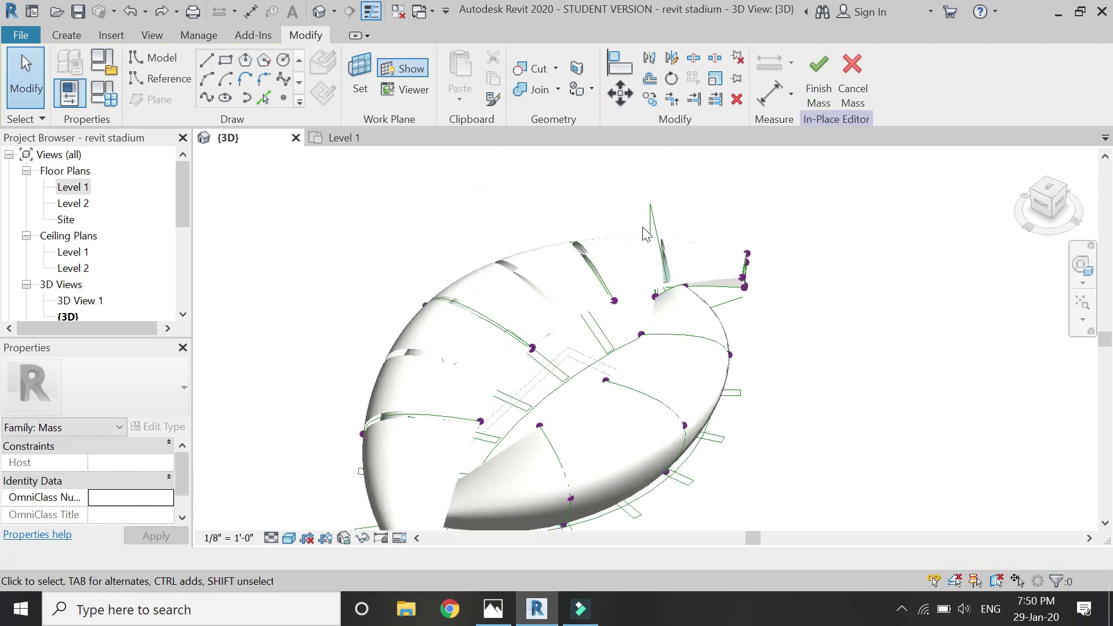
{"action": "left_click", "coordinate": [664, 246]}
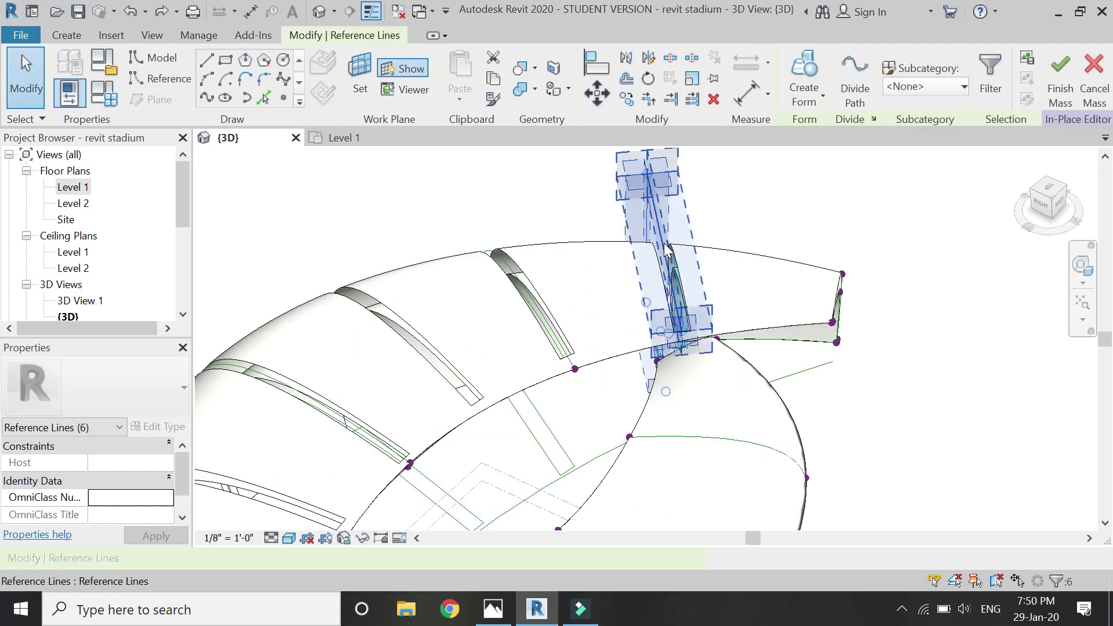
{"action": "left_click", "coordinate": [355, 140]}
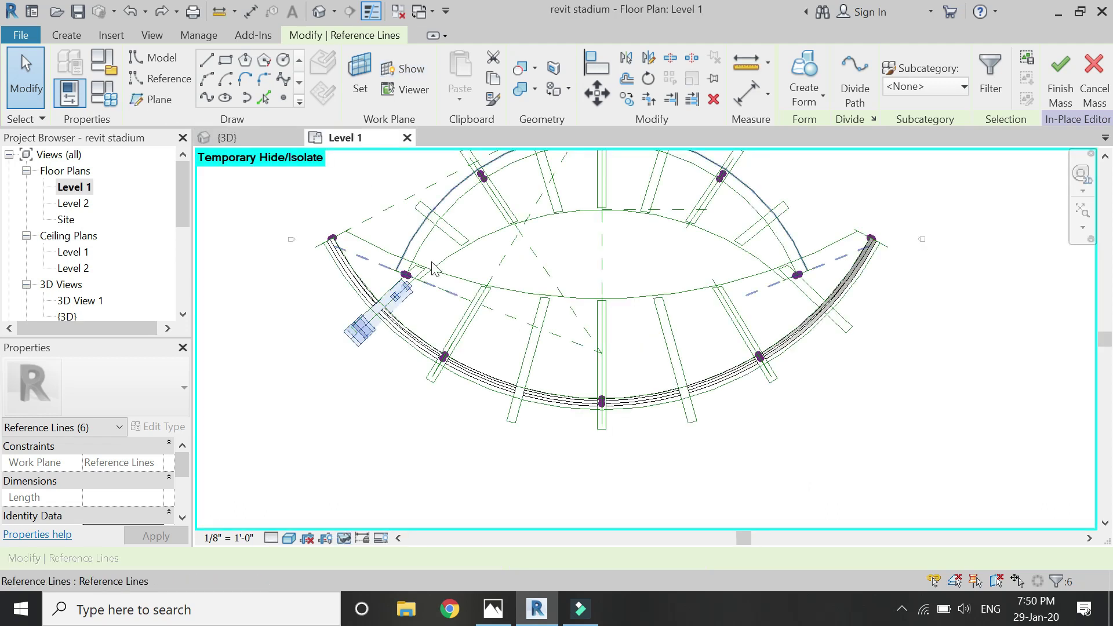
{"action": "left_click", "coordinate": [648, 57]}
{"action": "left_click", "coordinate": [602, 225]}
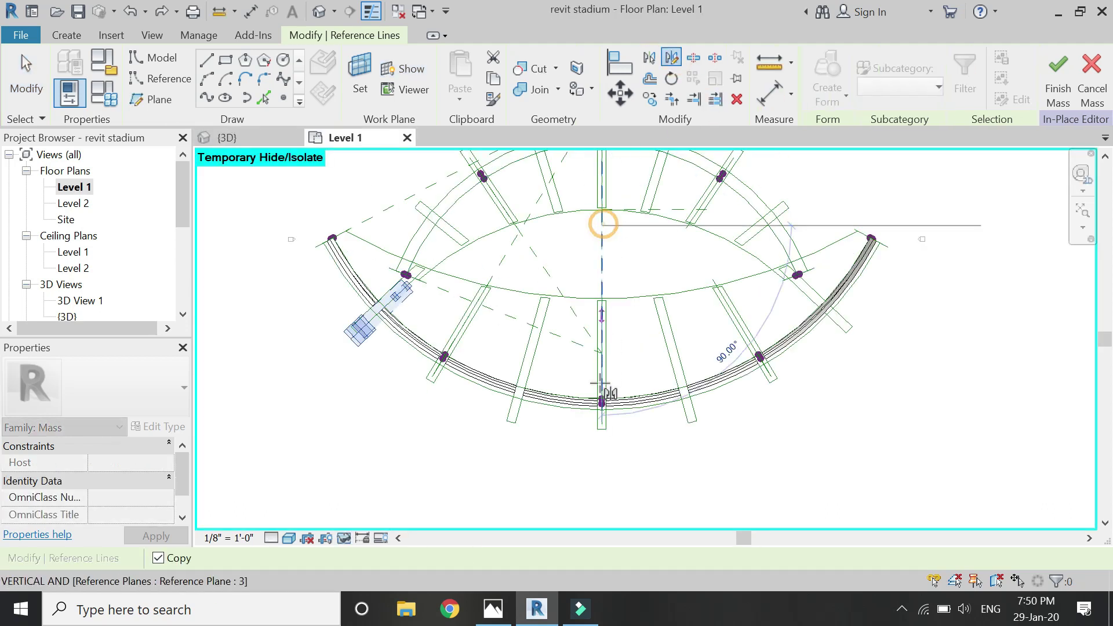
{"action": "left_click", "coordinate": [597, 464]}
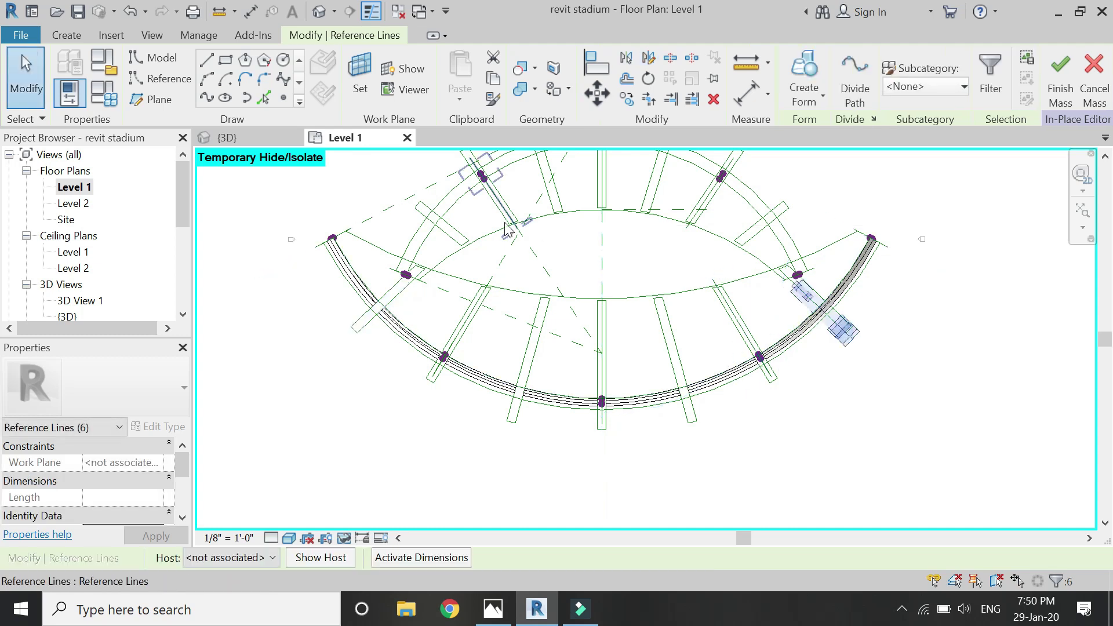
{"action": "left_click", "coordinate": [252, 136]}
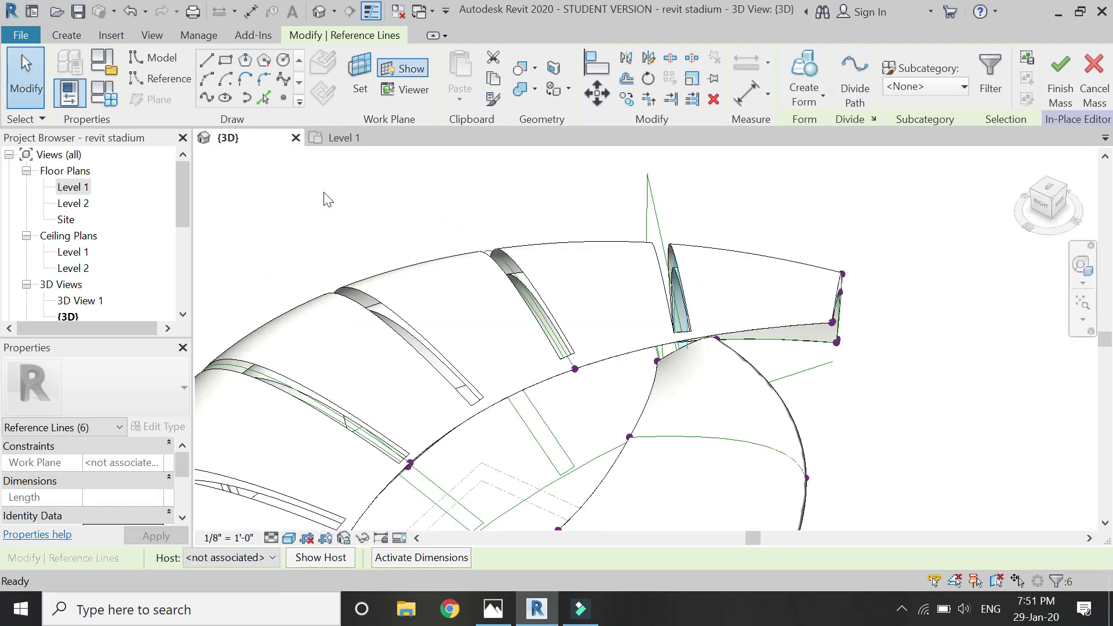
- Create a void form from the mirrored rib profile at the opposite end of the shell
{"action": "scroll", "coordinate": [452, 406], "scroll_direction": "down", "scroll_amount": 5}
{"action": "scroll", "coordinate": [452, 452], "scroll_direction": "up", "scroll_amount": 3}
{"action": "middle_click_drag", "start_coordinate": [453, 452], "coordinate": [499, 441], "text": "shift"}
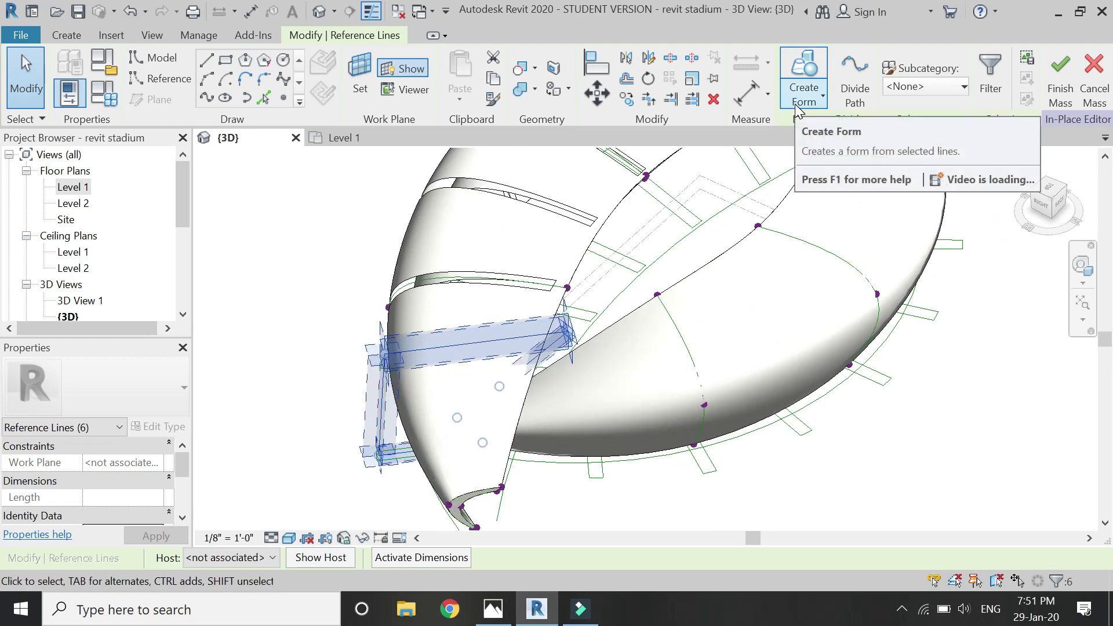
{"action": "left_click", "coordinate": [797, 109]}
{"action": "left_click", "coordinate": [815, 155]}
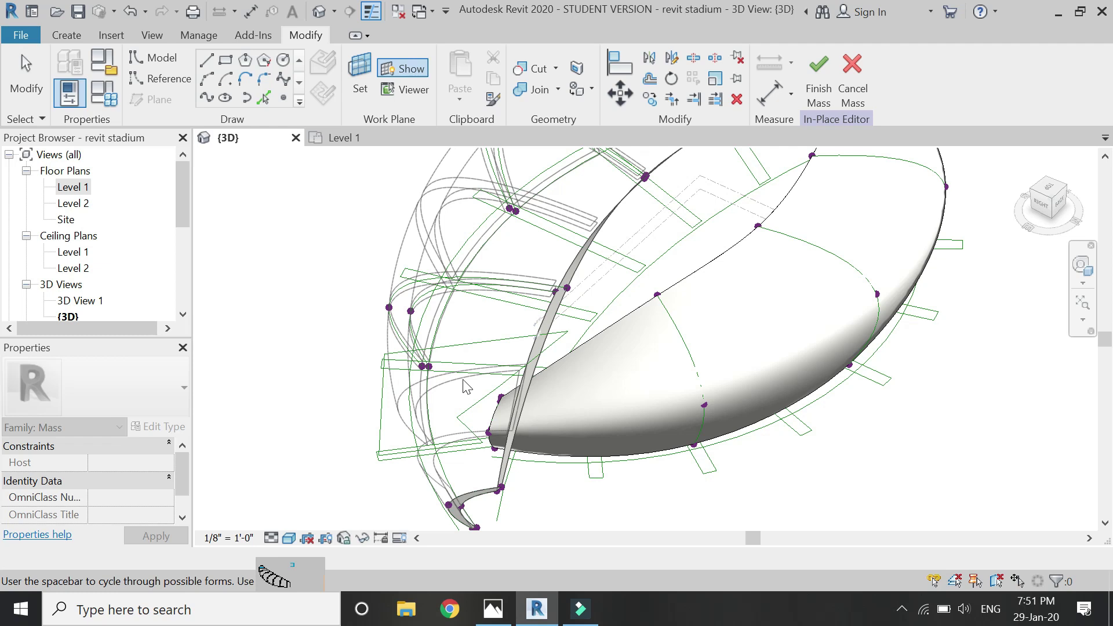
{"action": "left_click", "coordinate": [391, 447]}
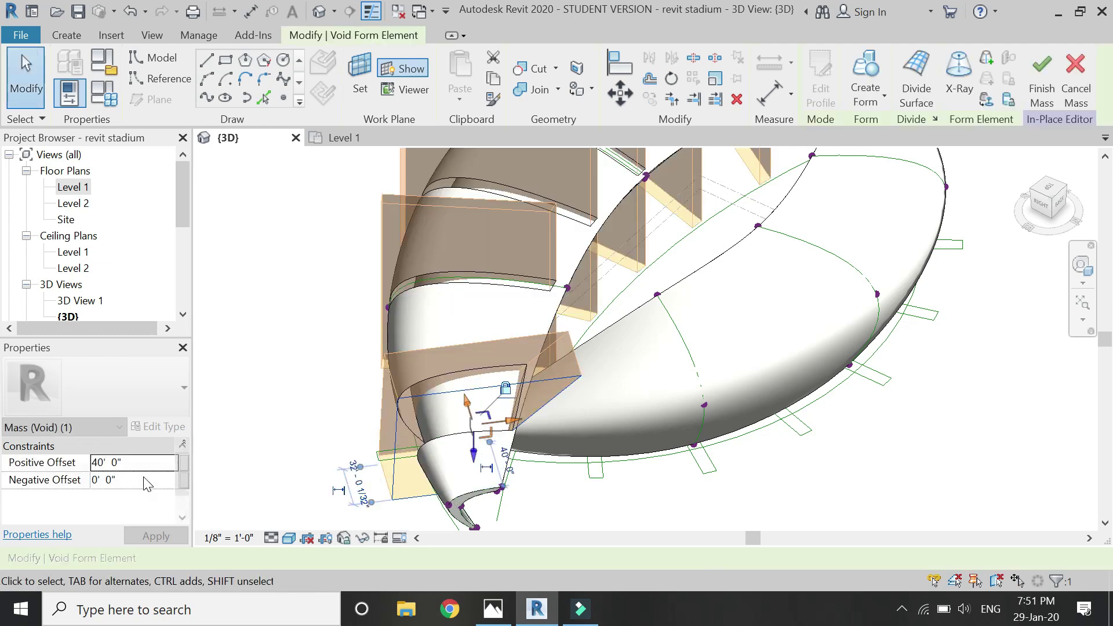
- Set the end rib void's positive offset to 8' and apply it
{"action": "left_click", "coordinate": [138, 462]}
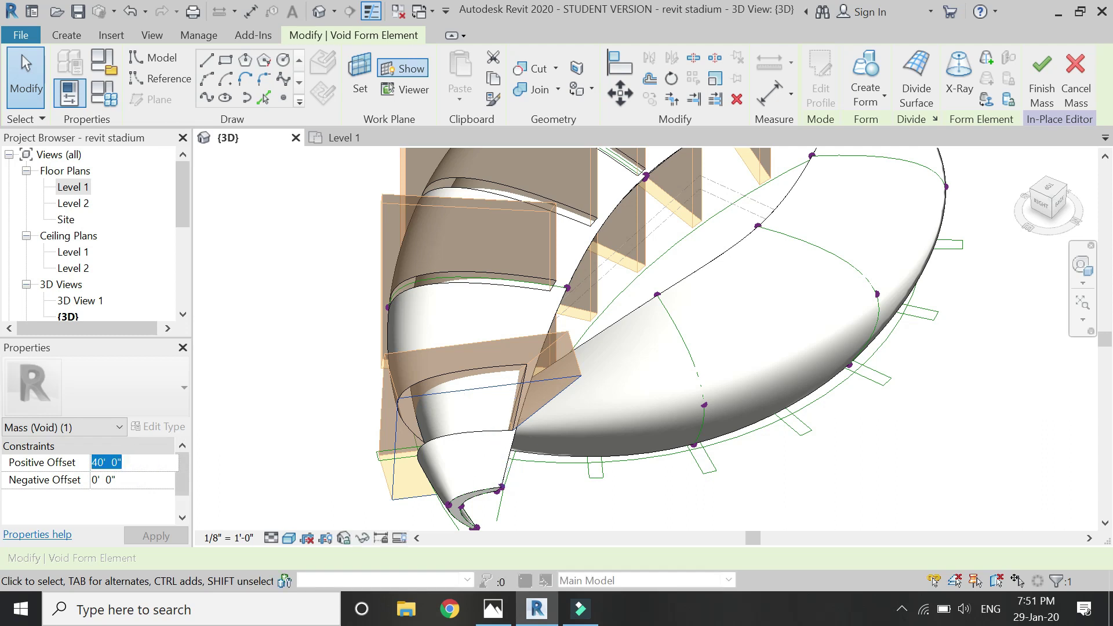
{"action": "type", "text": "8'"}
{"action": "key", "text": "Return"}
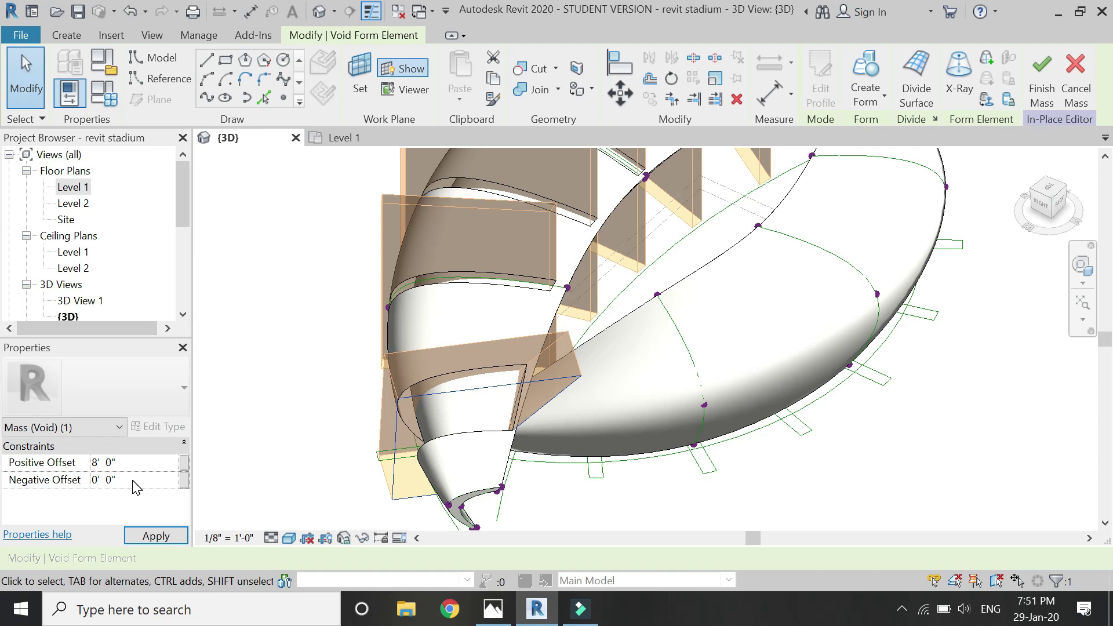
{"action": "left_click", "coordinate": [133, 481]}
{"action": "left_click", "coordinate": [154, 536]}
{"action": "left_click", "coordinate": [318, 432]}
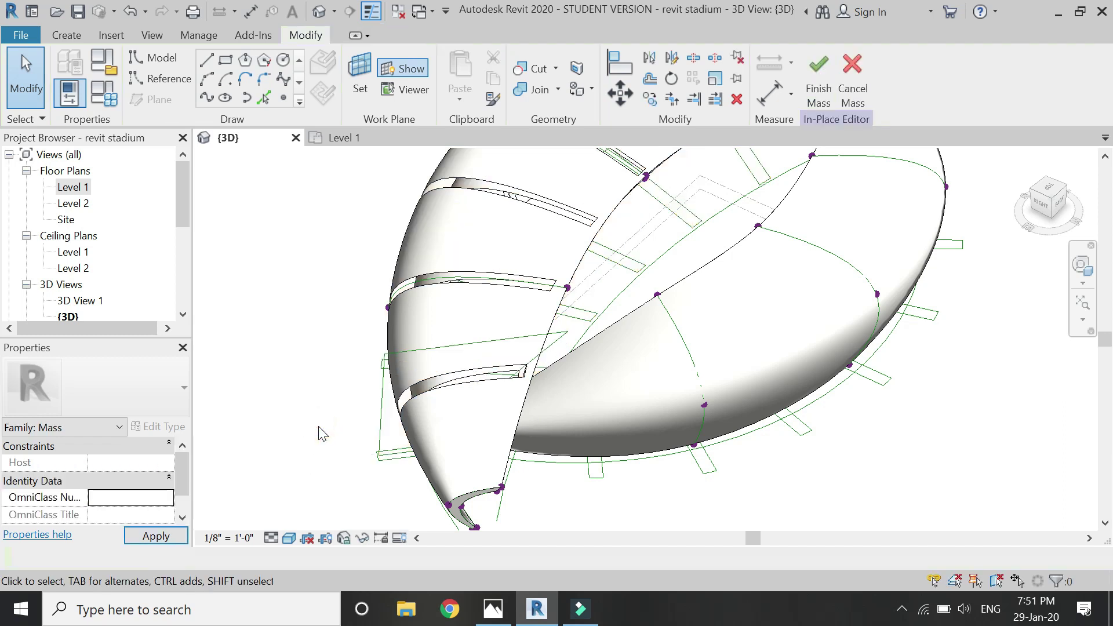
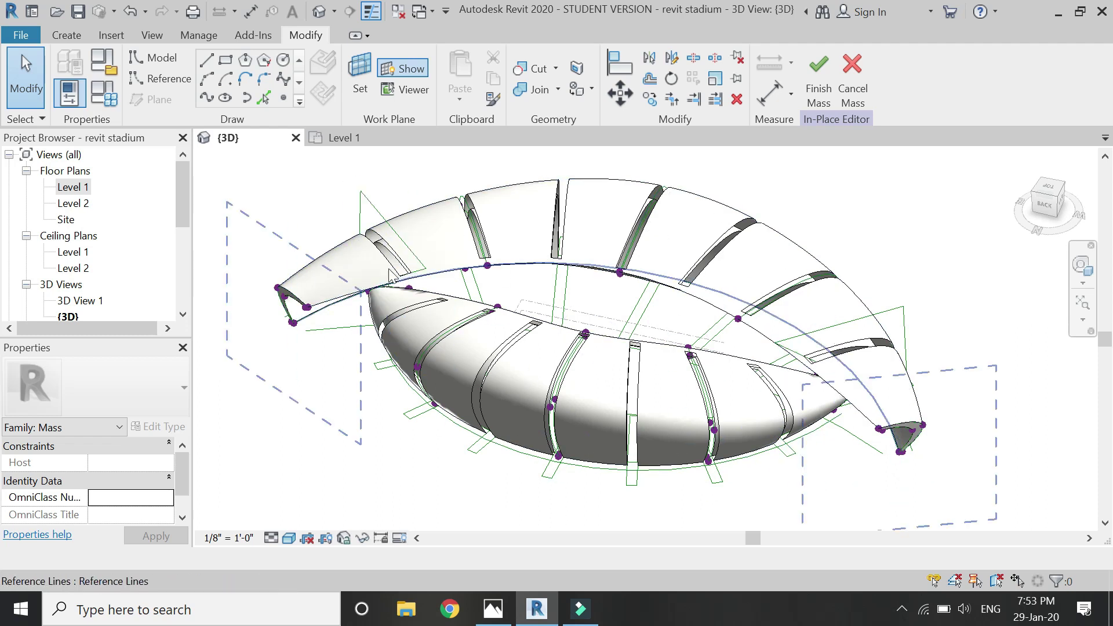
- Create a form between the outer and inner edge curves of the end rib slot to close its open side
{"action": "scroll", "coordinate": [374, 251], "scroll_direction": "up", "scroll_amount": 5}
{"action": "scroll", "coordinate": [589, 398], "scroll_direction": "up", "scroll_amount": 5}
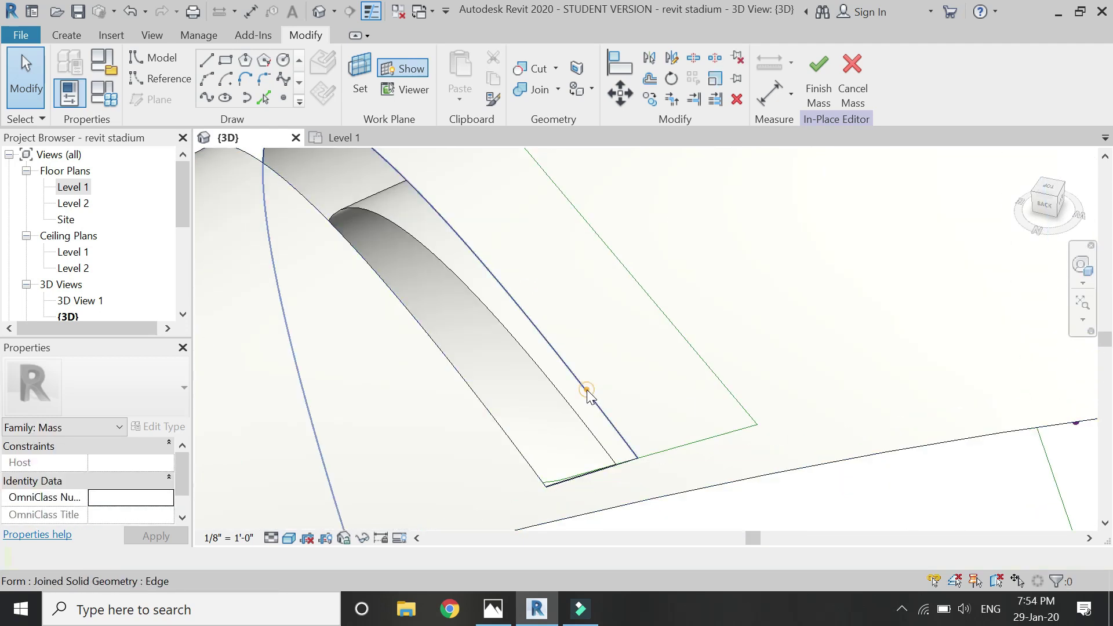
{"action": "left_click", "coordinate": [587, 396]}
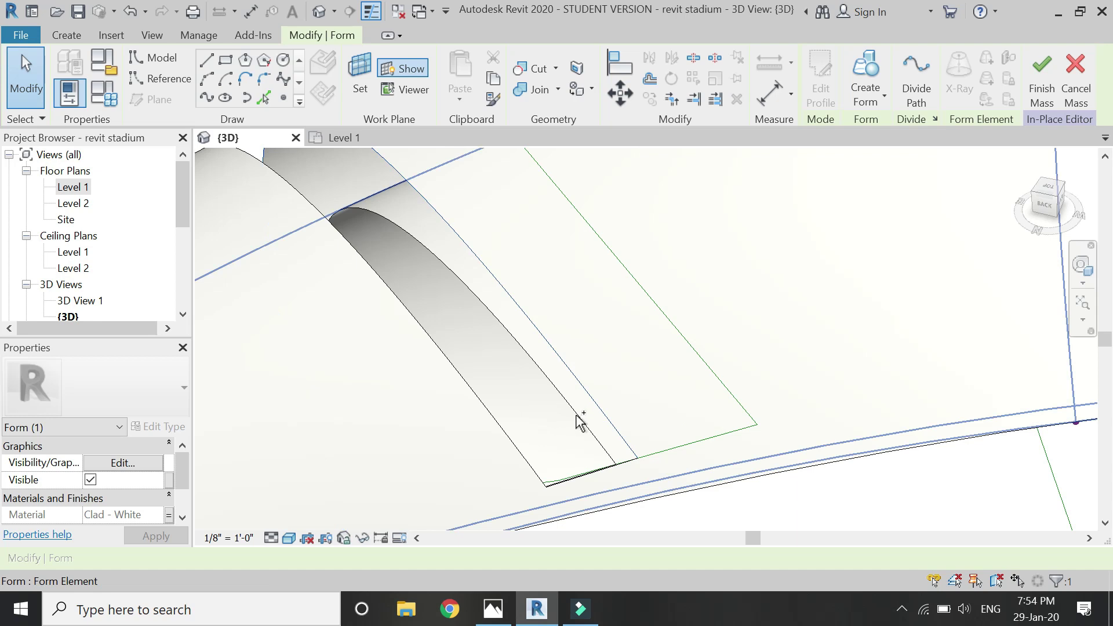
{"action": "key", "text": "Tab"}
{"action": "key", "text": "Tab"}
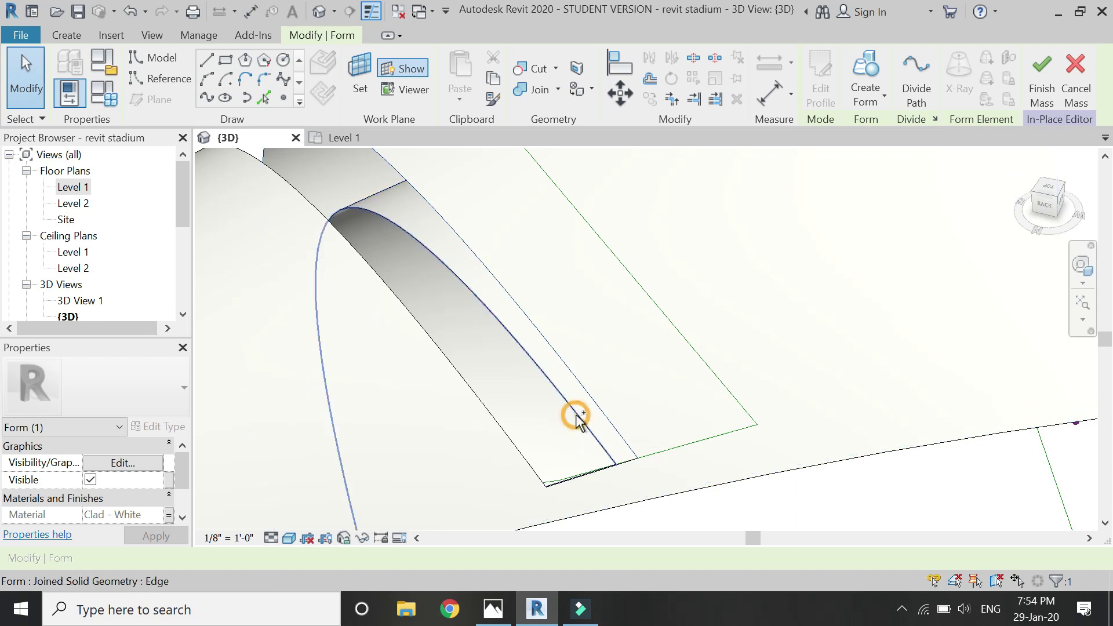
{"action": "left_click", "coordinate": [576, 418]}
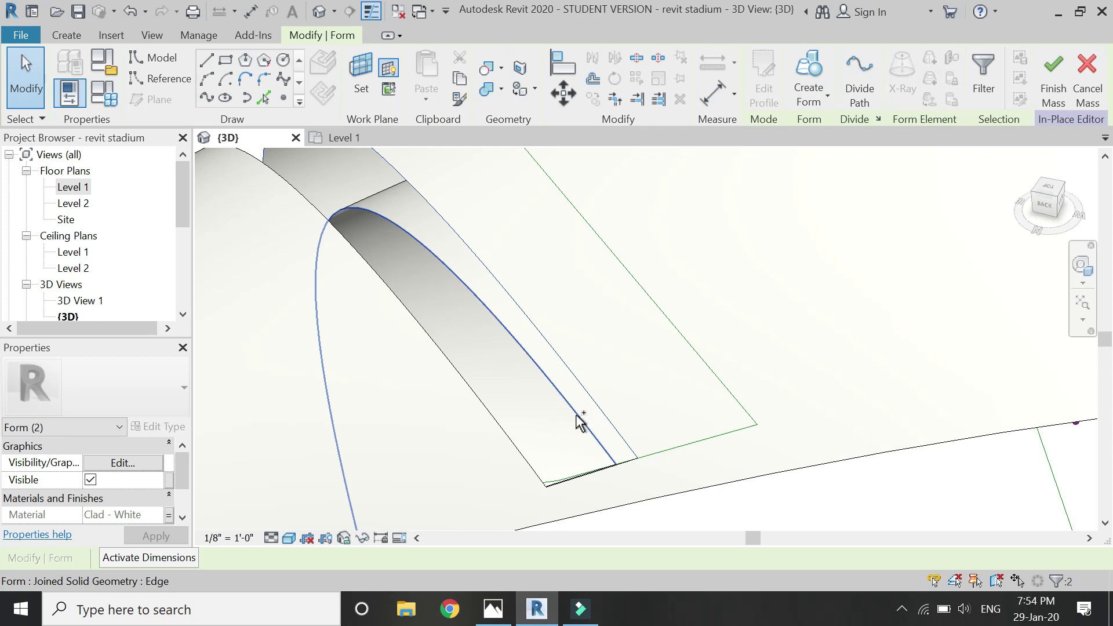
{"action": "left_click", "coordinate": [819, 78]}
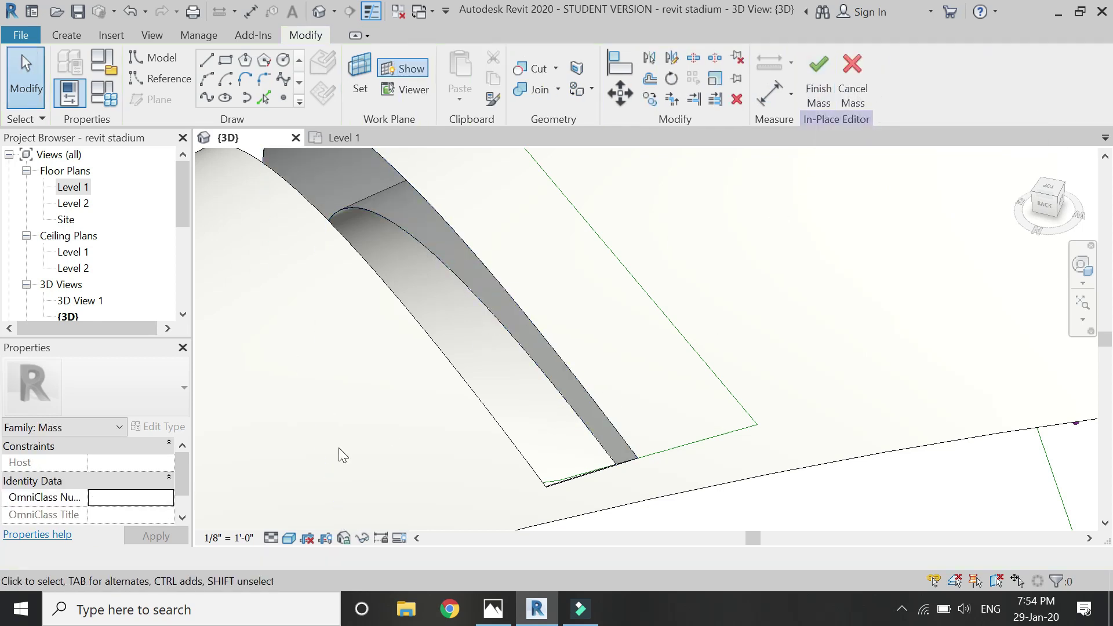
- Associate the material of the slot's new side surface with the "curves" family parameter
{"action": "left_click", "coordinate": [580, 391]}
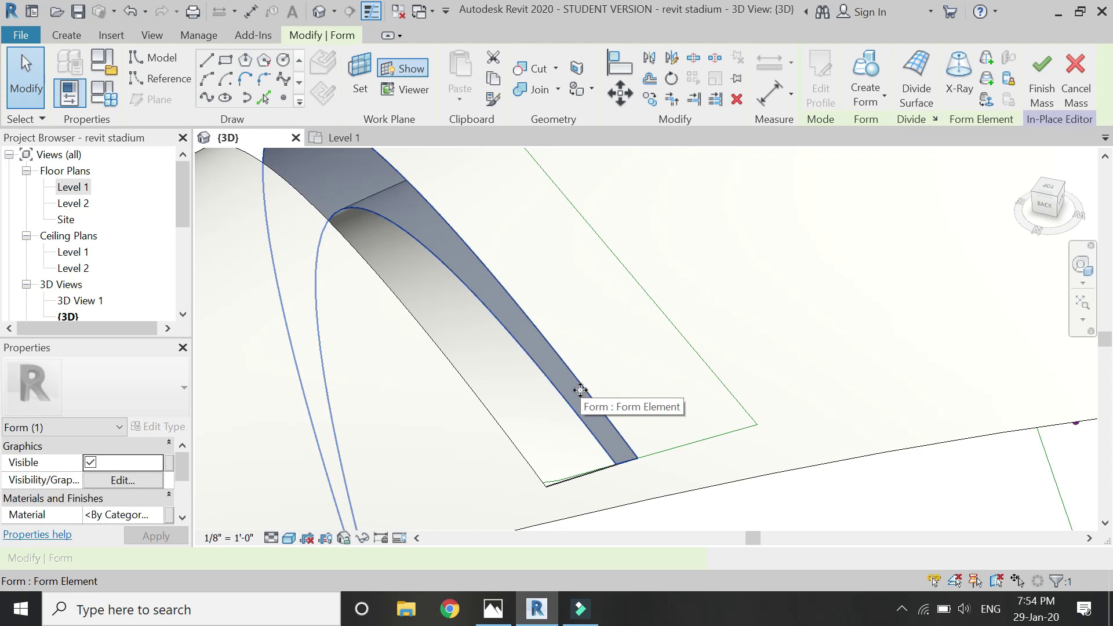
{"action": "left_click", "coordinate": [169, 515]}
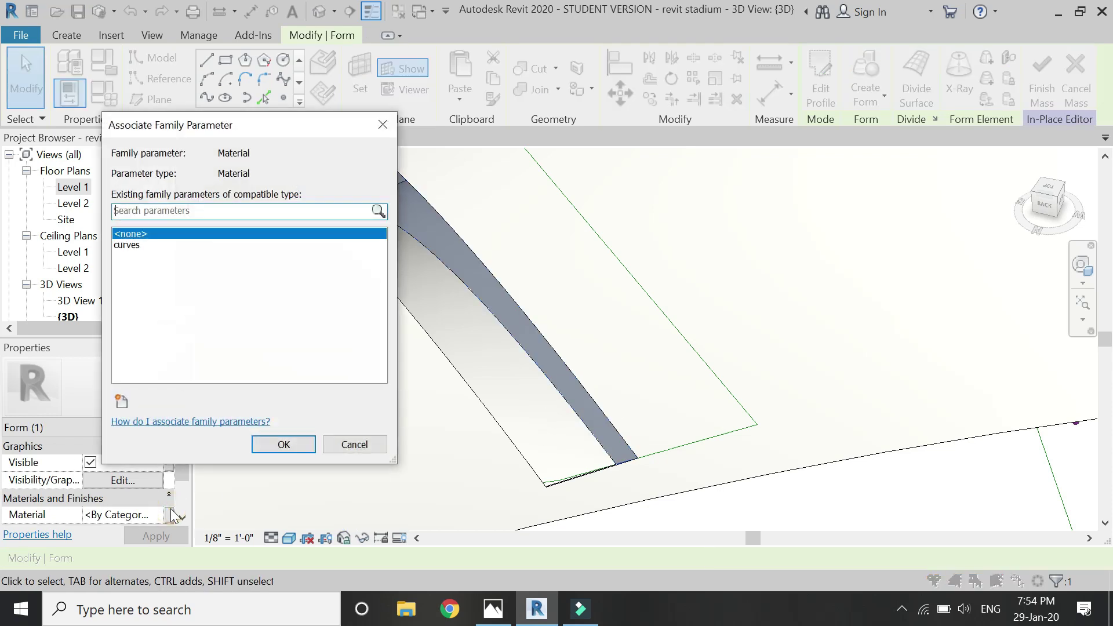
{"action": "left_click", "coordinate": [126, 246]}
{"action": "left_click", "coordinate": [283, 444]}
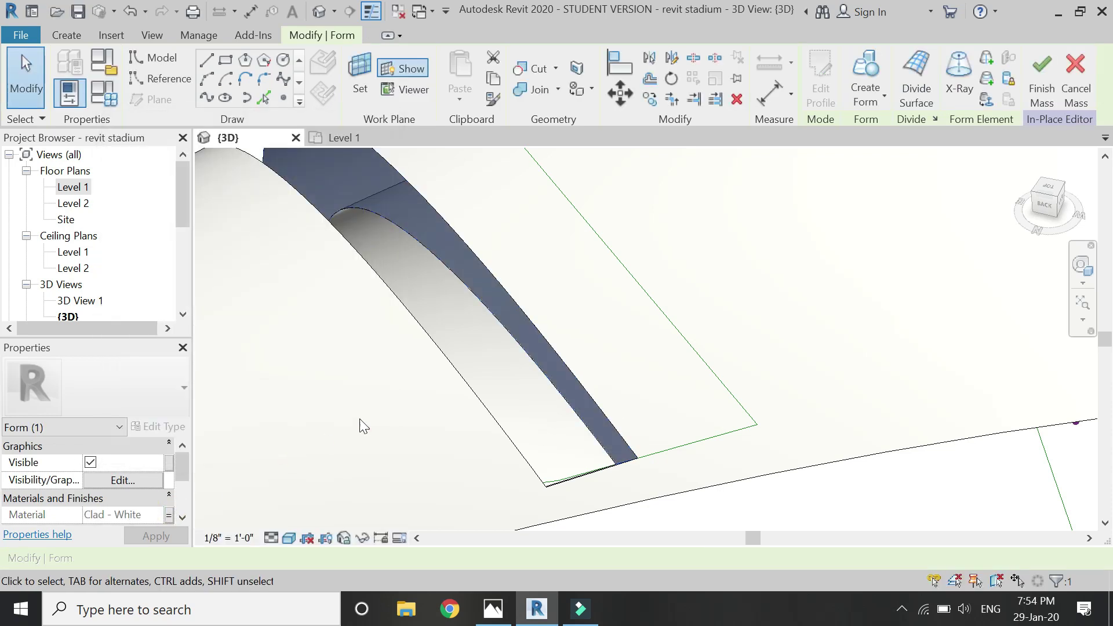
{"action": "key", "text": "Escape"}
- Create a form between the outer and inner edge curves of the second rib slot to close its open side
{"action": "scroll", "coordinate": [556, 443], "scroll_direction": "down", "scroll_amount": 3}
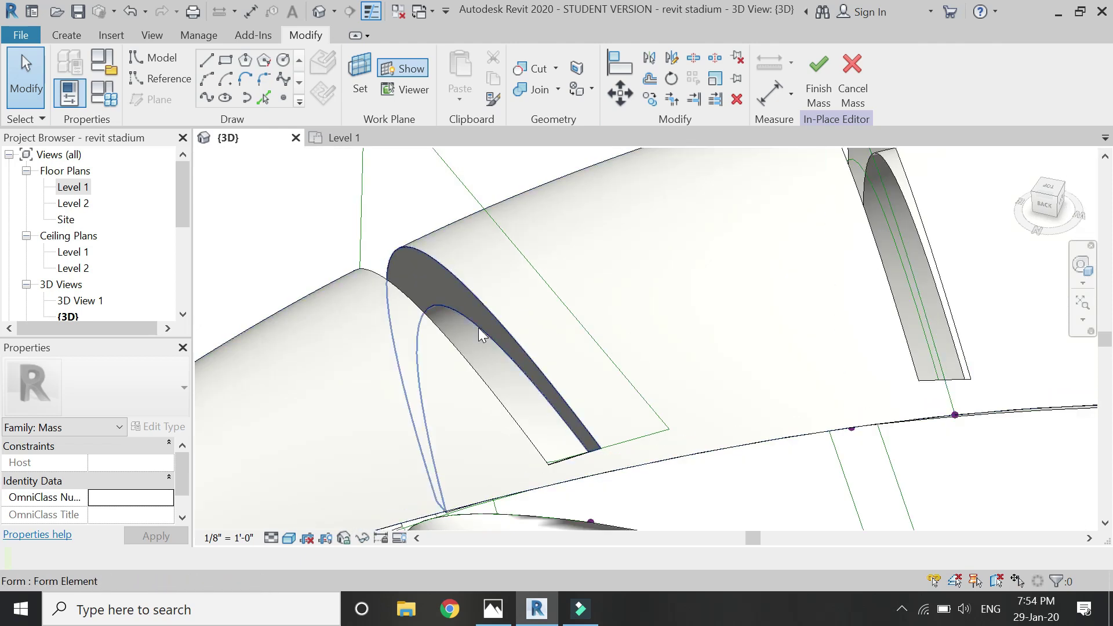
{"action": "scroll", "coordinate": [486, 256], "scroll_direction": "down", "scroll_amount": 3}
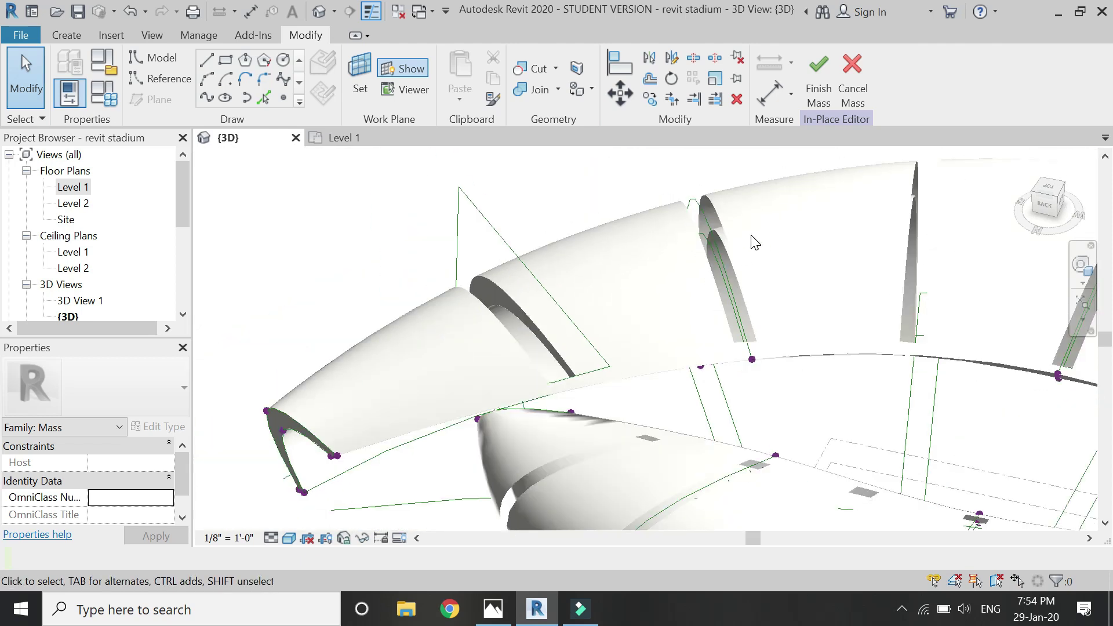
{"action": "scroll", "coordinate": [725, 242], "scroll_direction": "up", "scroll_amount": 4}
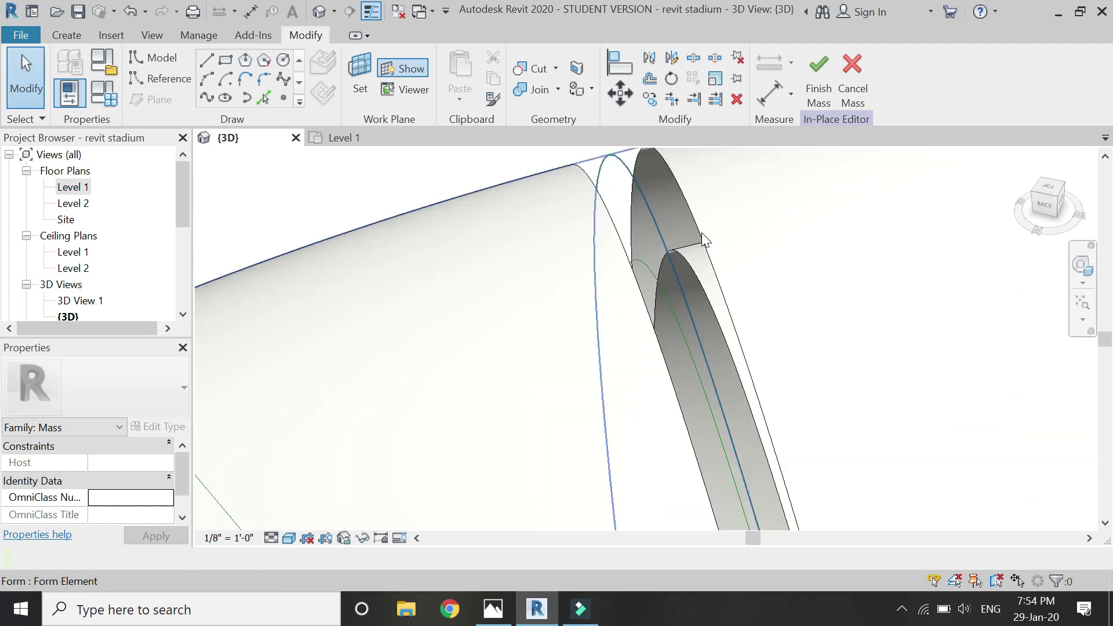
{"action": "left_click", "coordinate": [702, 255]}
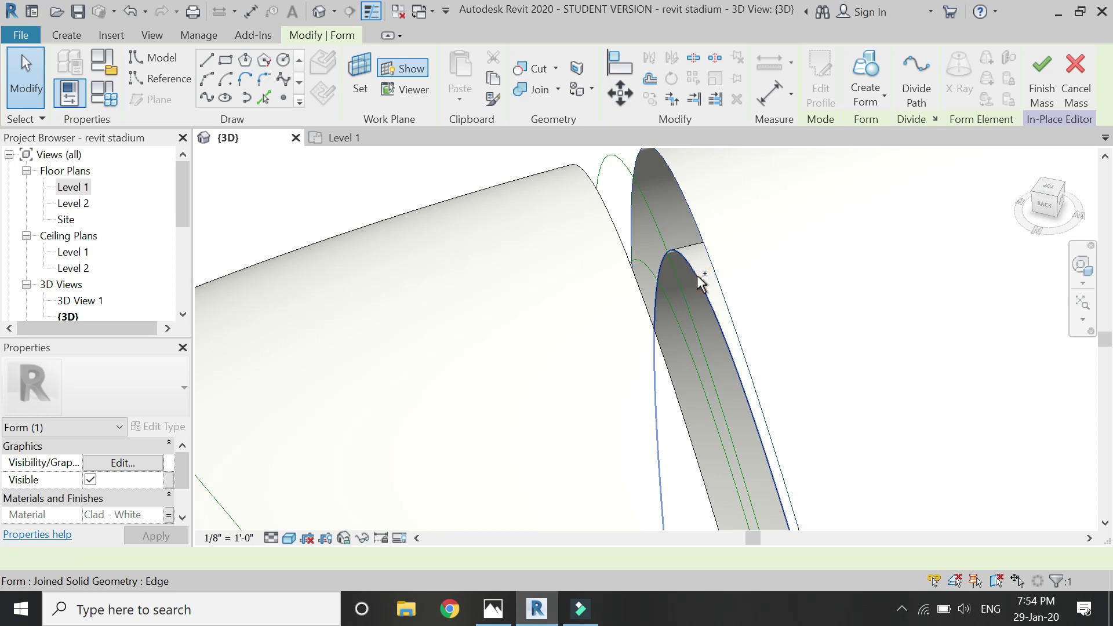
{"action": "left_click", "coordinate": [698, 277], "text": "ctrl"}
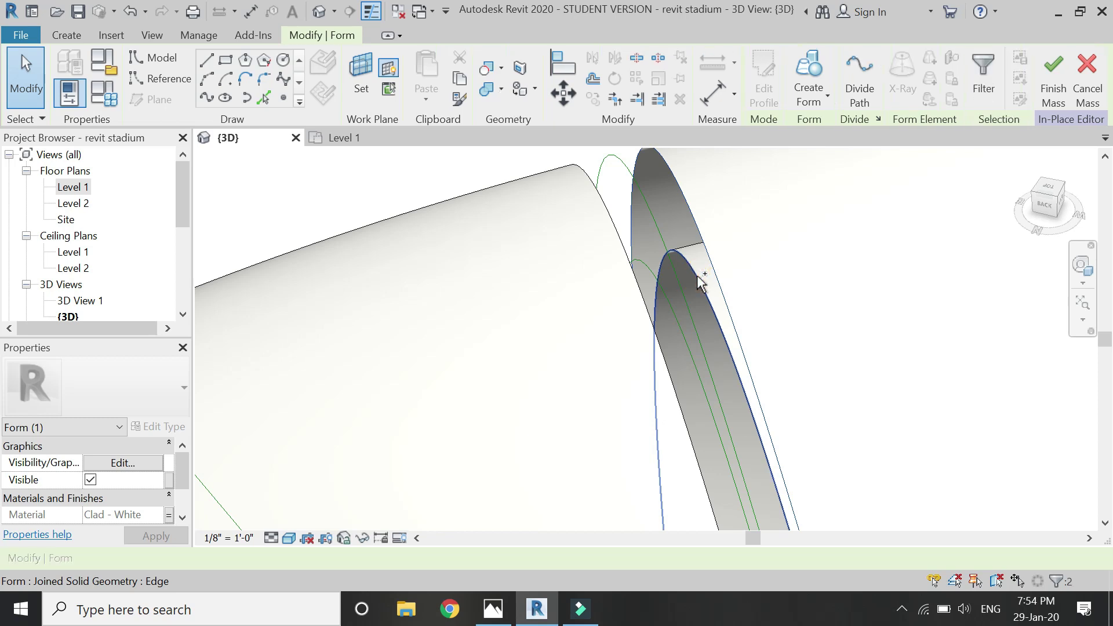
{"action": "left_click", "coordinate": [813, 69]}
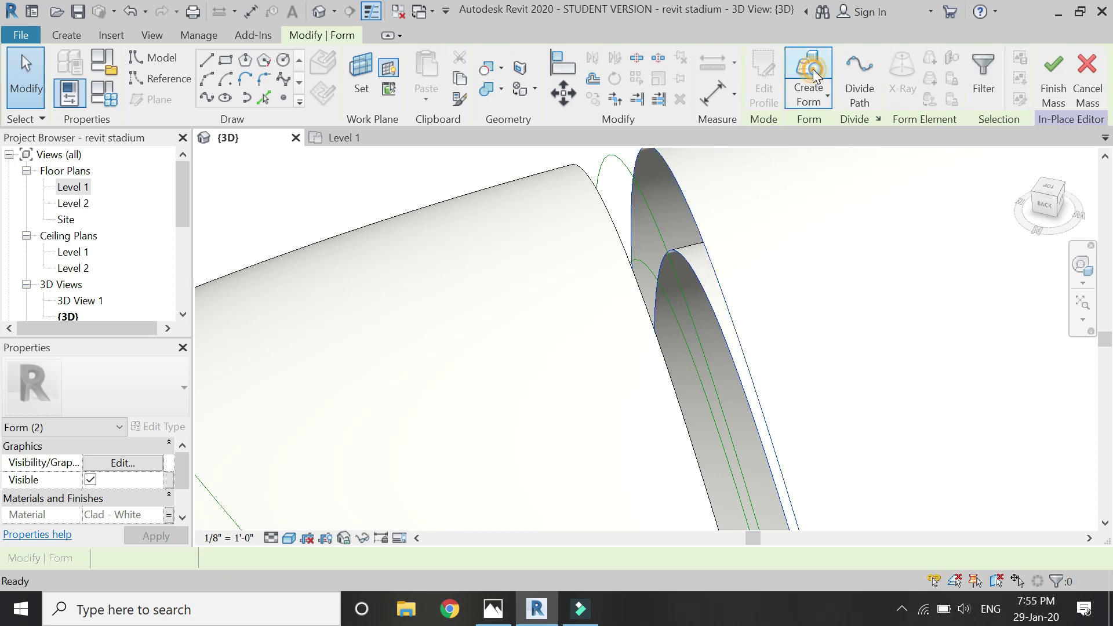
{"action": "left_click", "coordinate": [707, 272]}
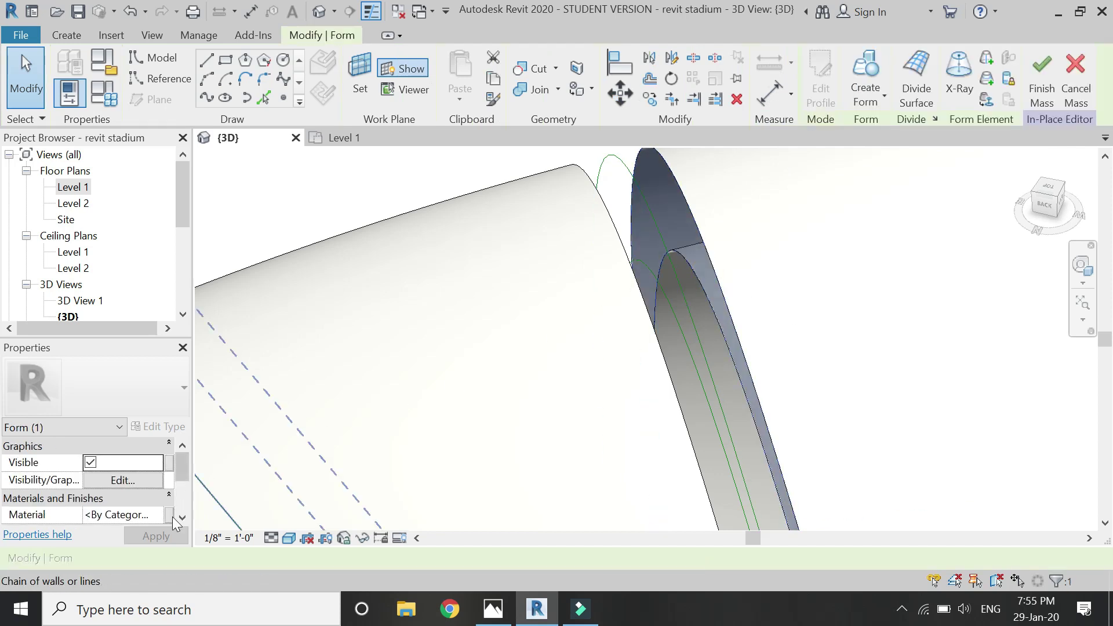
- Associate the material of the second rib slot's new side surface with the "curves" family parameter
{"action": "left_click", "coordinate": [169, 515]}
{"action": "left_click", "coordinate": [127, 245]}
{"action": "left_click", "coordinate": [284, 444]}
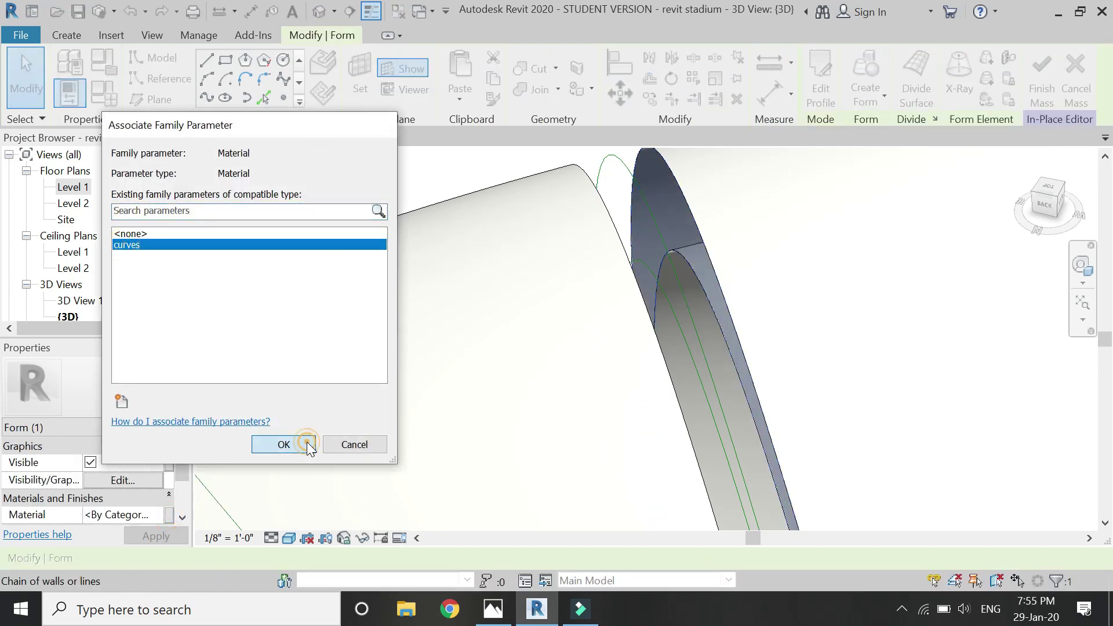
{"action": "scroll", "coordinate": [344, 206], "scroll_direction": "down", "scroll_amount": 3}
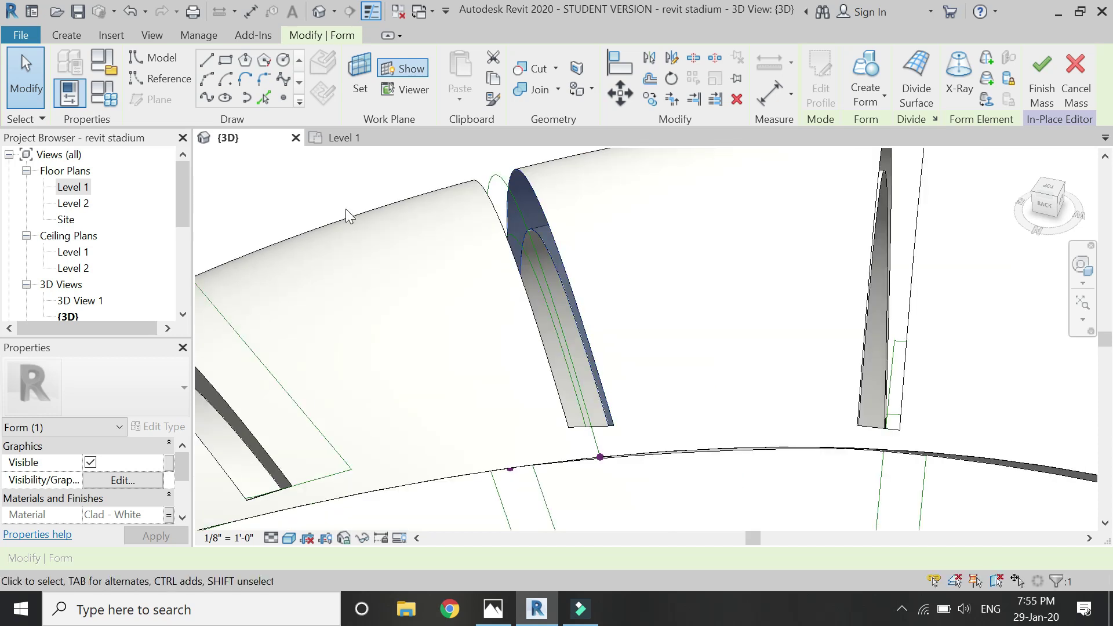
{"action": "left_click", "coordinate": [381, 167]}
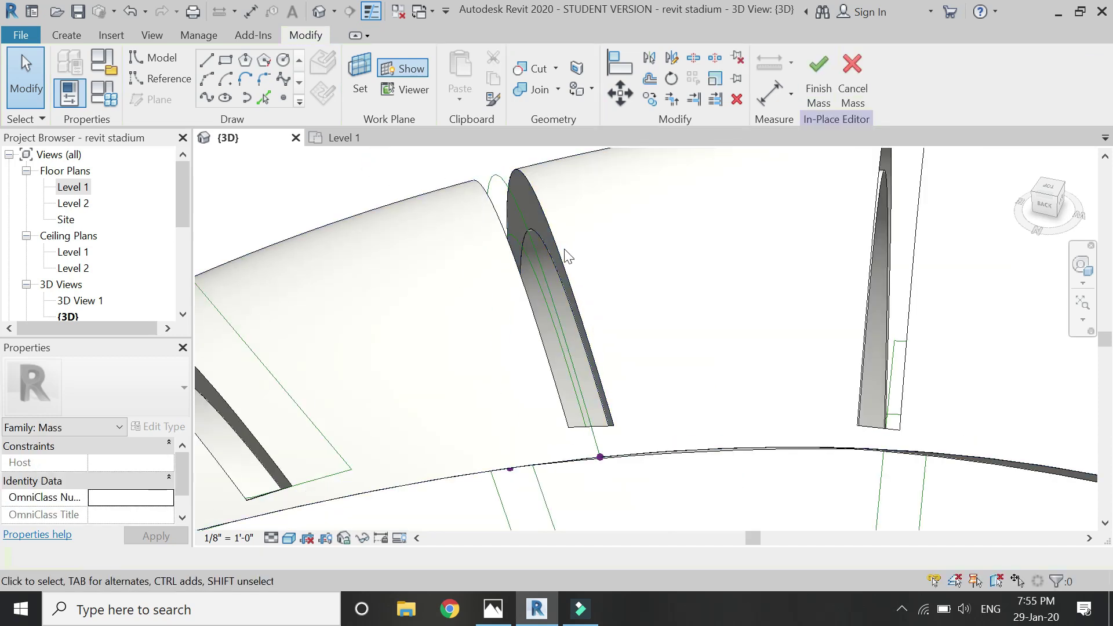
- Create a solid form between the outer and inner edge curves on the opposite side of the end rib slot
{"action": "scroll", "coordinate": [803, 300], "scroll_direction": "down", "scroll_amount": 2}
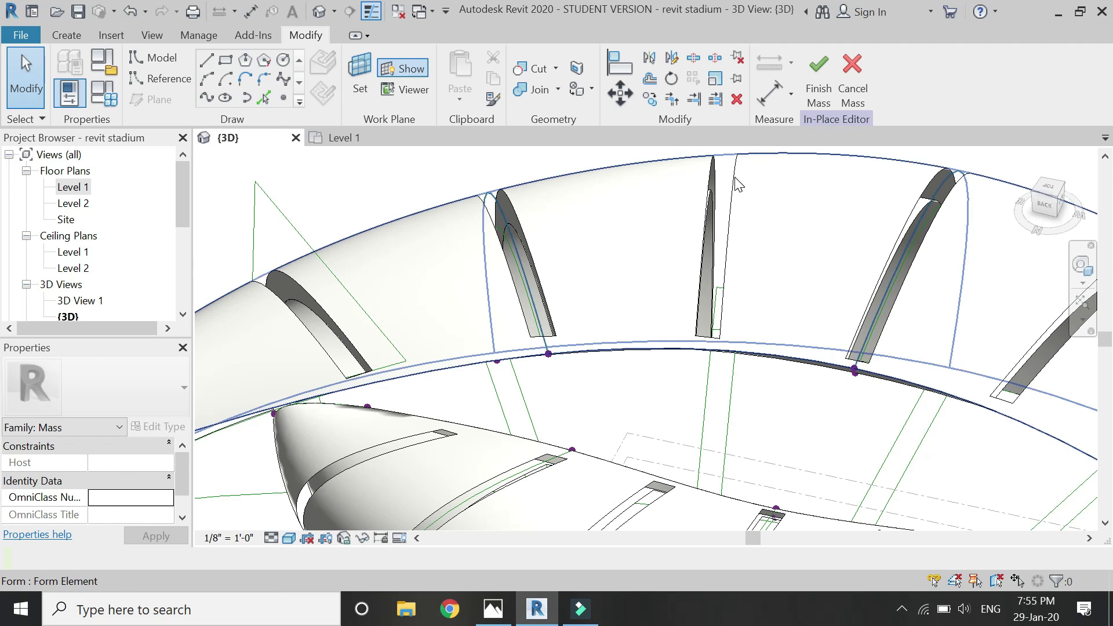
{"action": "scroll", "coordinate": [572, 215], "scroll_direction": "down", "scroll_amount": 2}
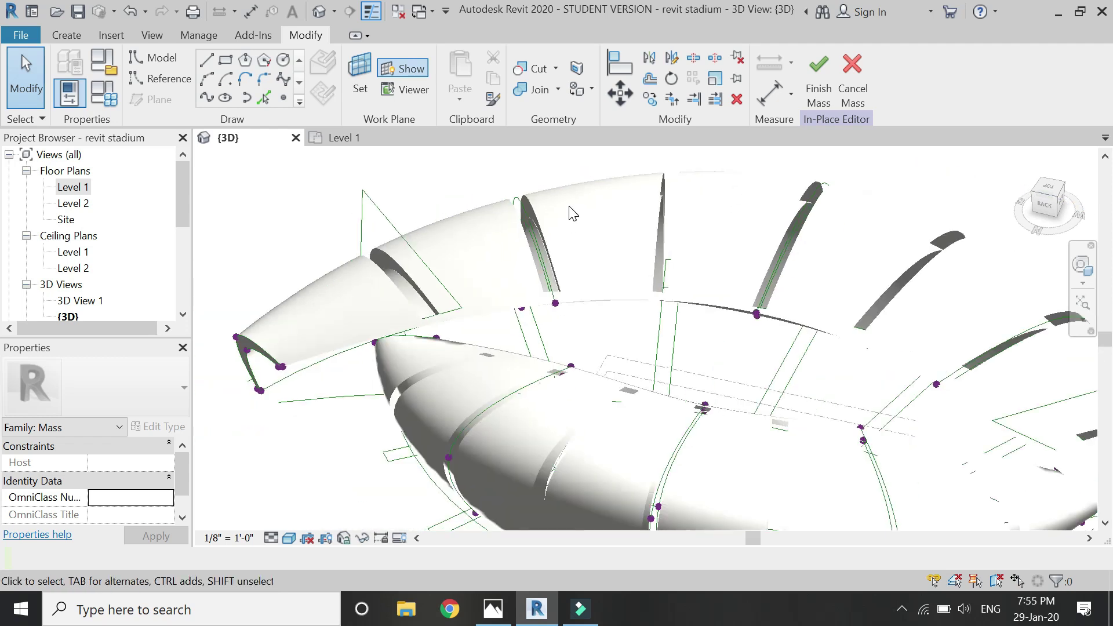
{"action": "scroll", "coordinate": [271, 326], "scroll_direction": "up", "scroll_amount": 3}
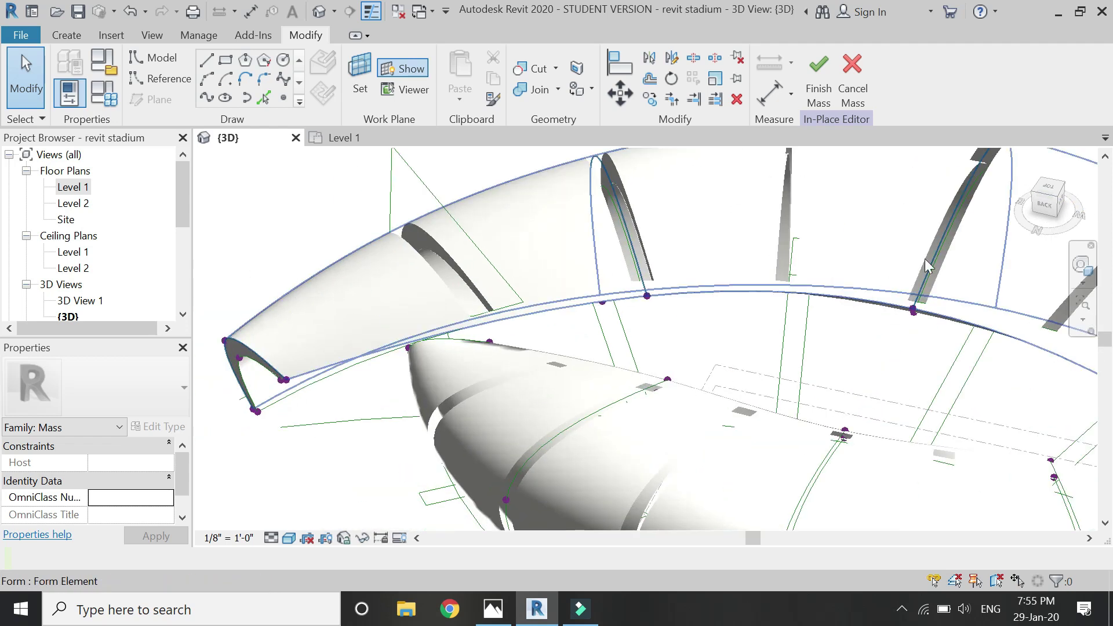
{"action": "left_click", "coordinate": [1082, 267]}
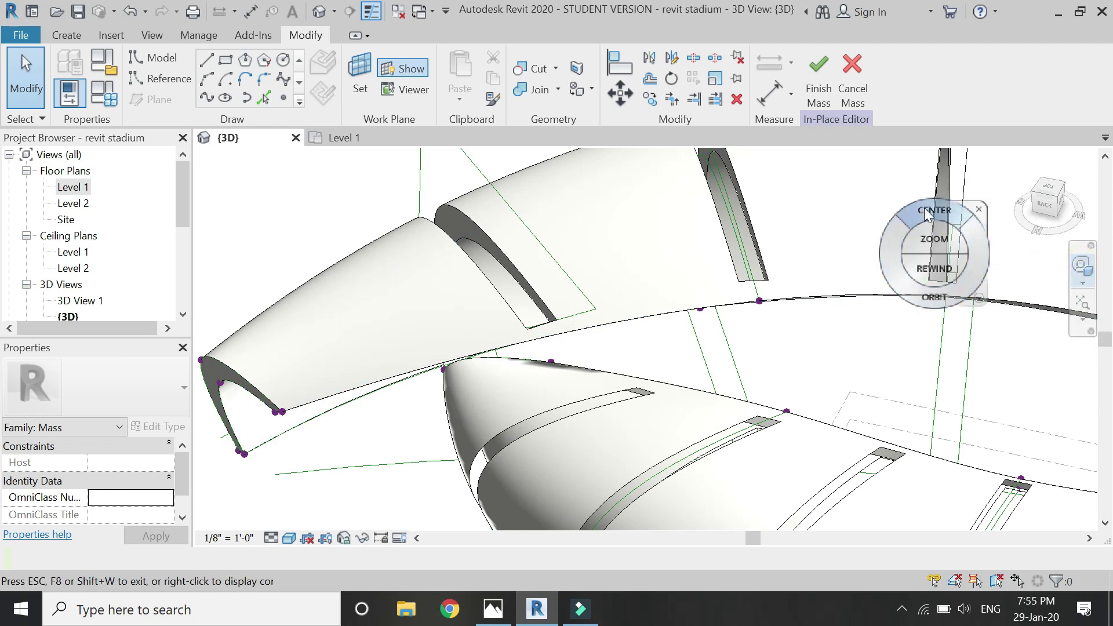
{"action": "left_click_drag", "start_coordinate": [928, 214], "coordinate": [522, 280]}
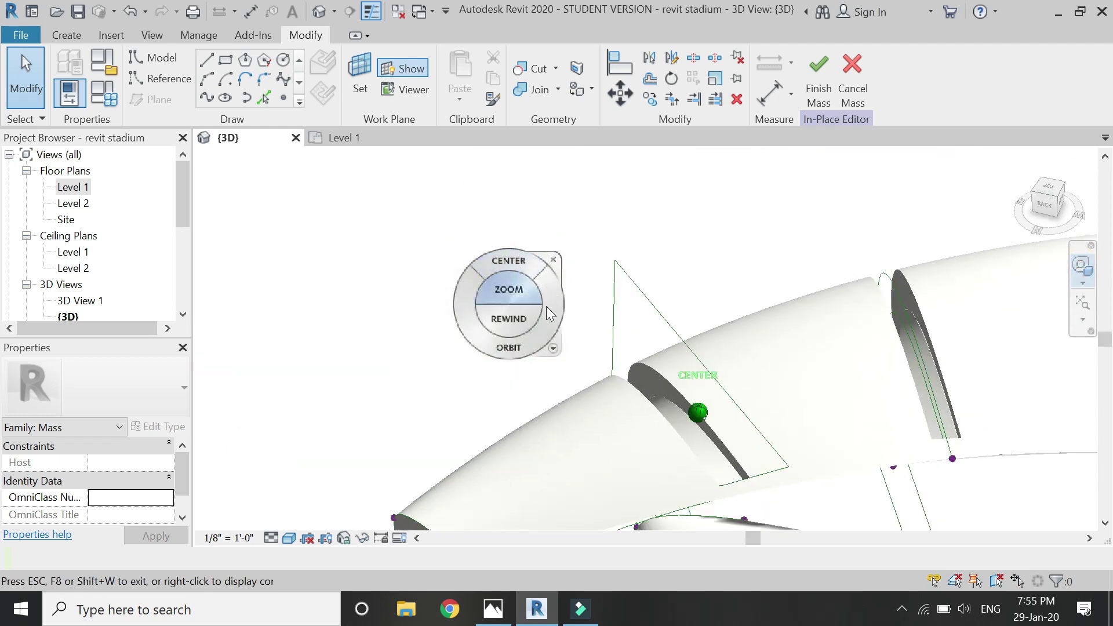
{"action": "left_click_drag", "start_coordinate": [509, 348], "coordinate": [698, 329]}
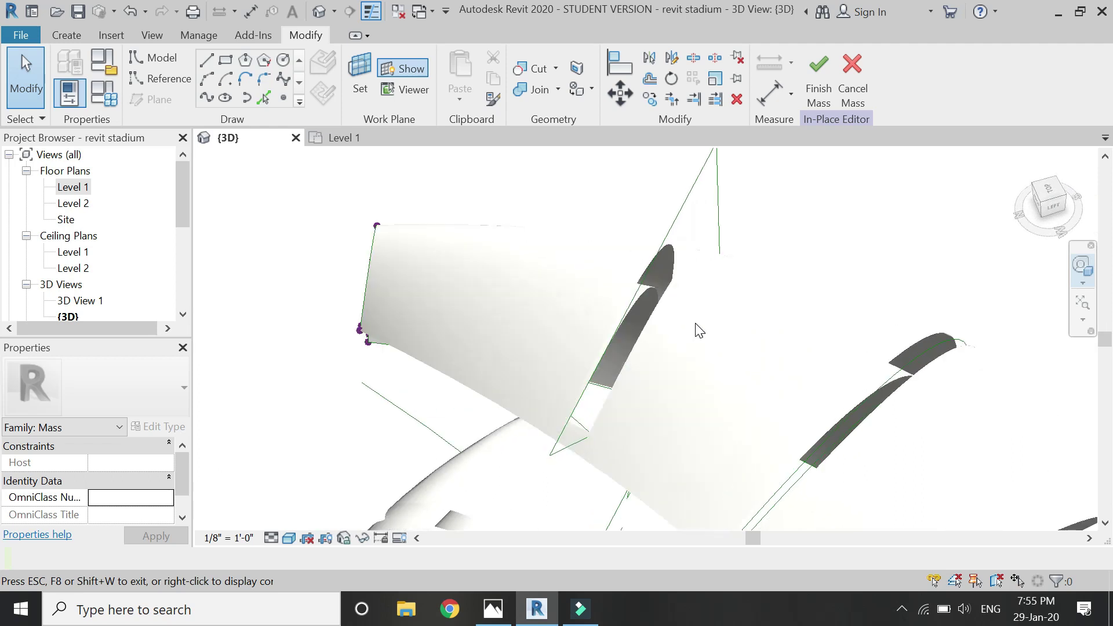
{"action": "scroll", "coordinate": [652, 203], "scroll_direction": "up", "scroll_amount": 3}
{"action": "scroll", "coordinate": [653, 200], "scroll_direction": "up", "scroll_amount": 2}
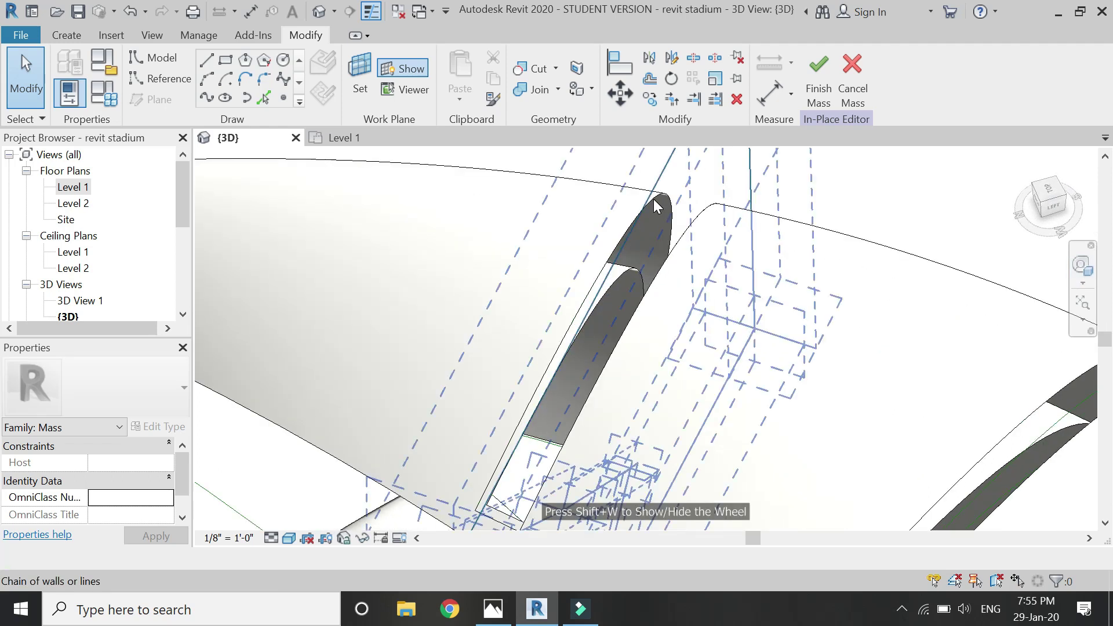
{"action": "key", "text": "Tab"}
{"action": "key", "text": "Tab"}
{"action": "key", "text": "Tab"}
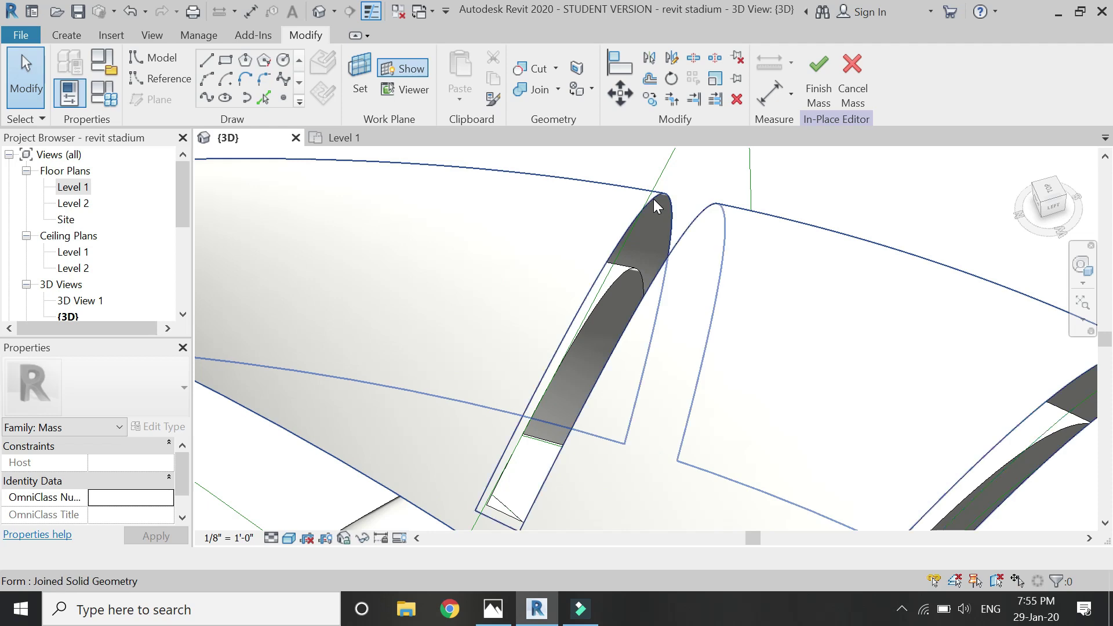
{"action": "left_click", "coordinate": [632, 276]}
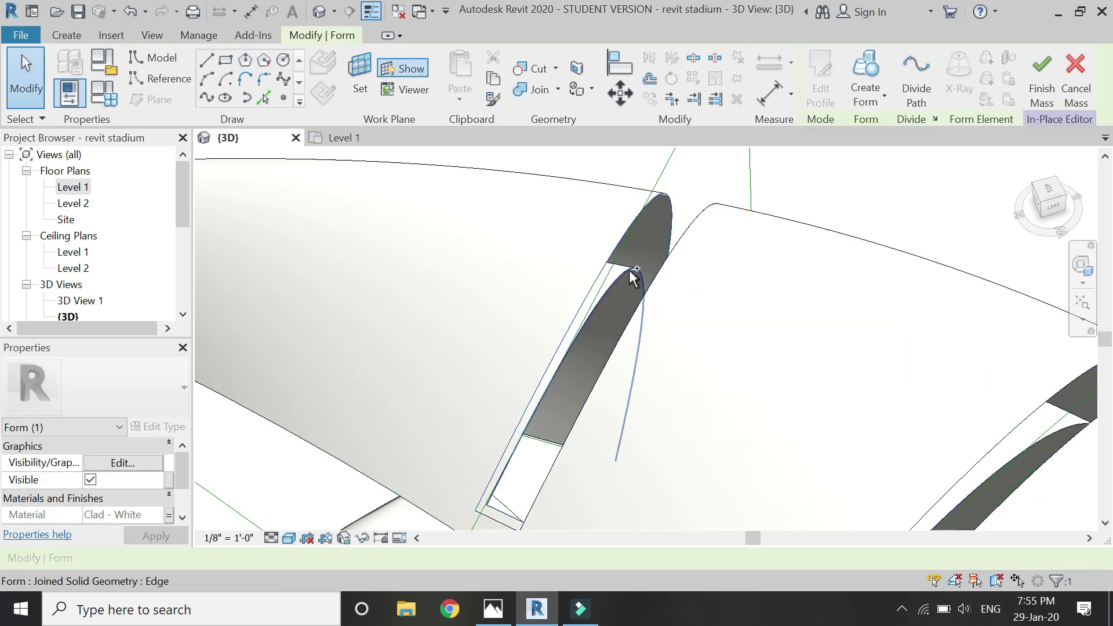
{"action": "left_click", "coordinate": [632, 276], "text": "ctrl"}
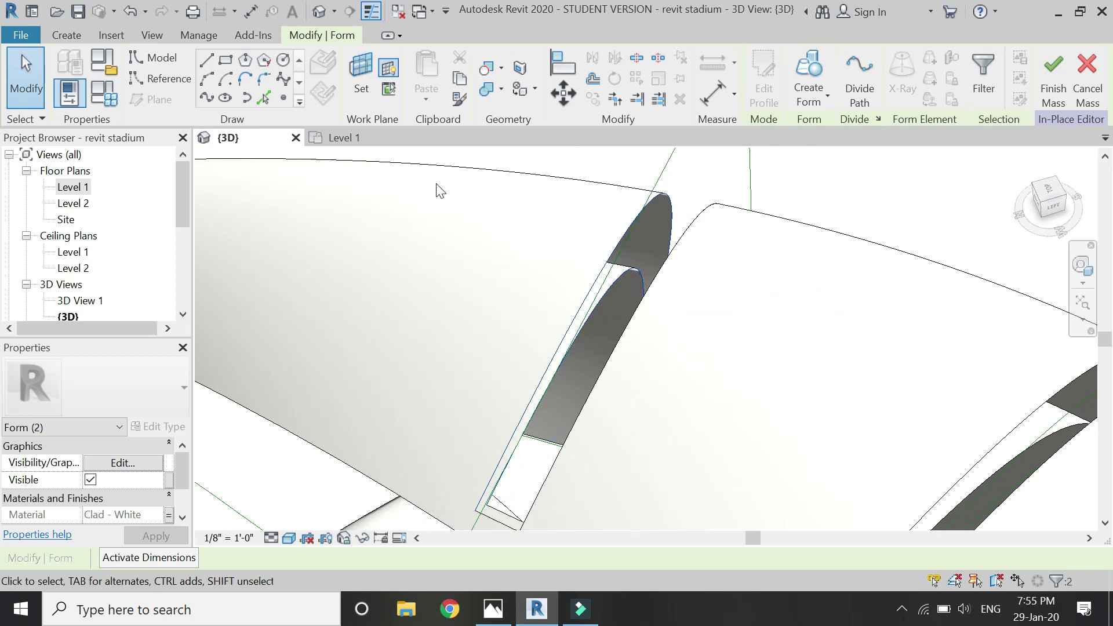
{"action": "left_click", "coordinate": [813, 102]}
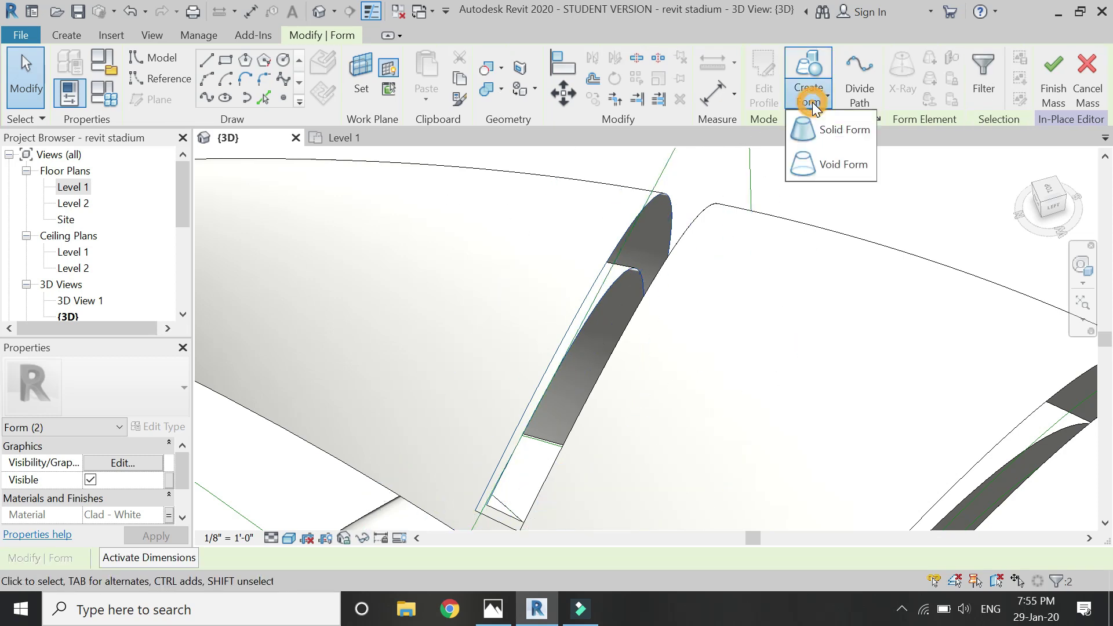
{"action": "left_click", "coordinate": [822, 131]}
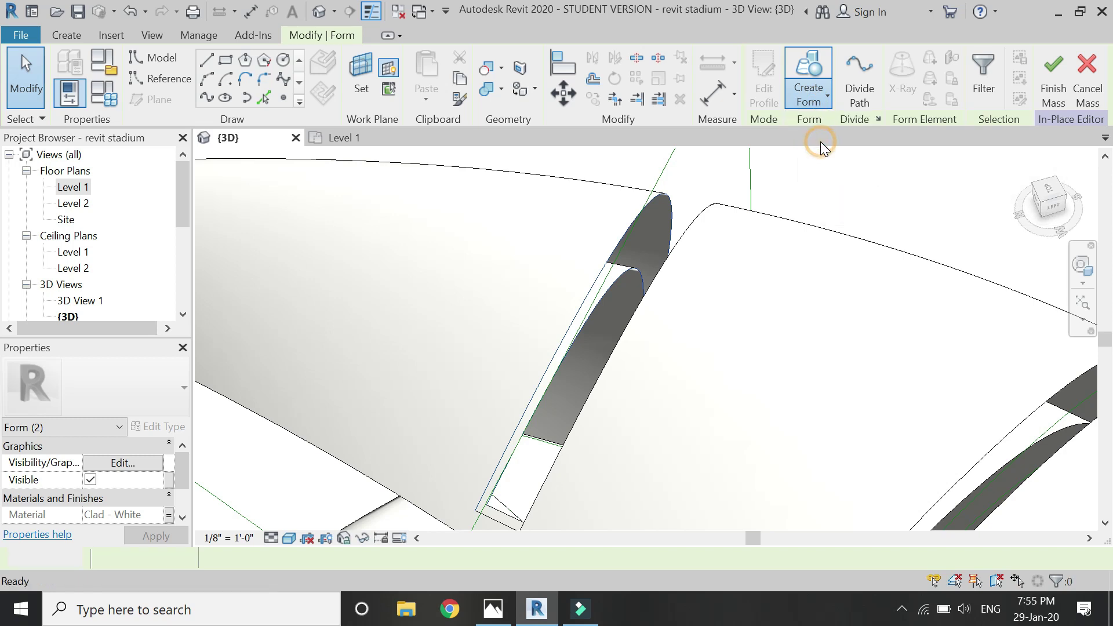
{"action": "left_click", "coordinate": [663, 200]}
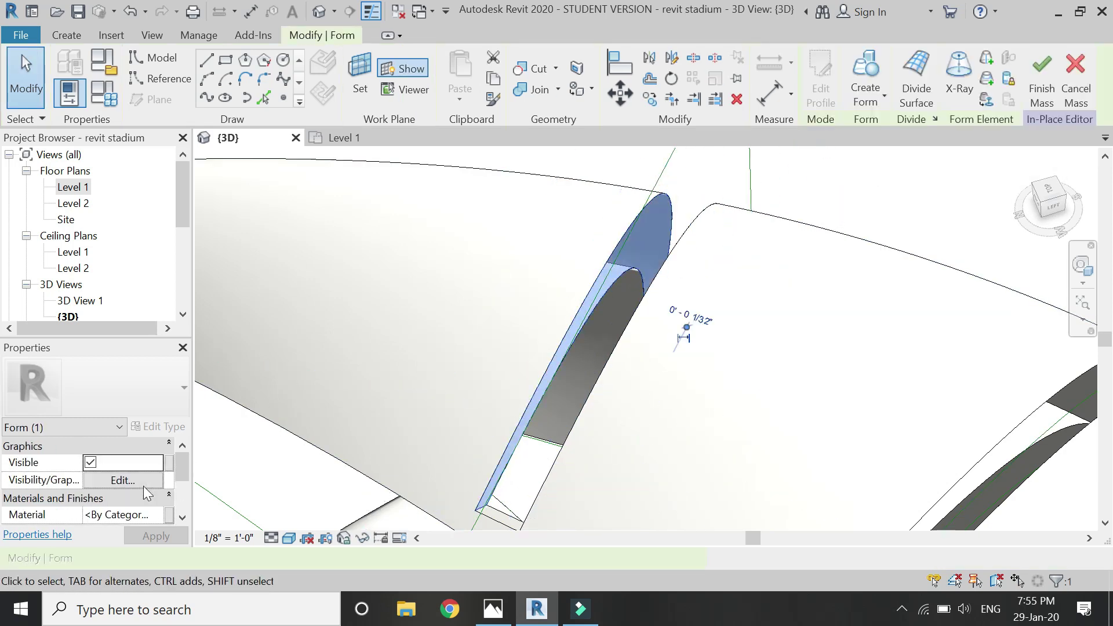
- Associate the material of the end slot's opposite side surface with the "curves" family parameter
{"action": "left_click", "coordinate": [169, 515]}
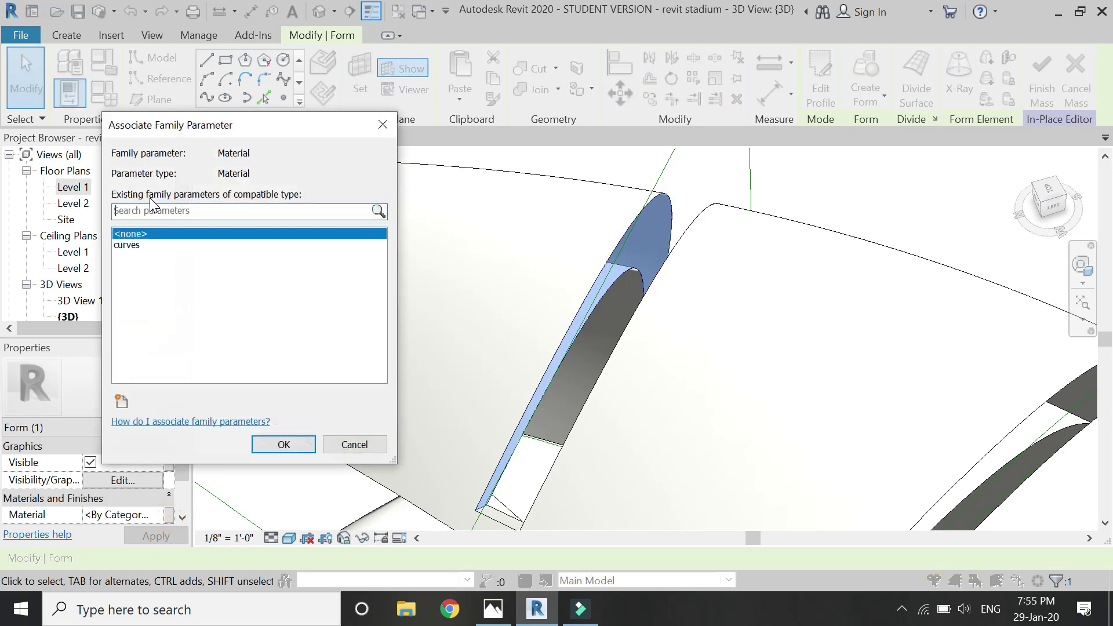
{"action": "left_click", "coordinate": [129, 246]}
{"action": "left_click", "coordinate": [284, 445]}
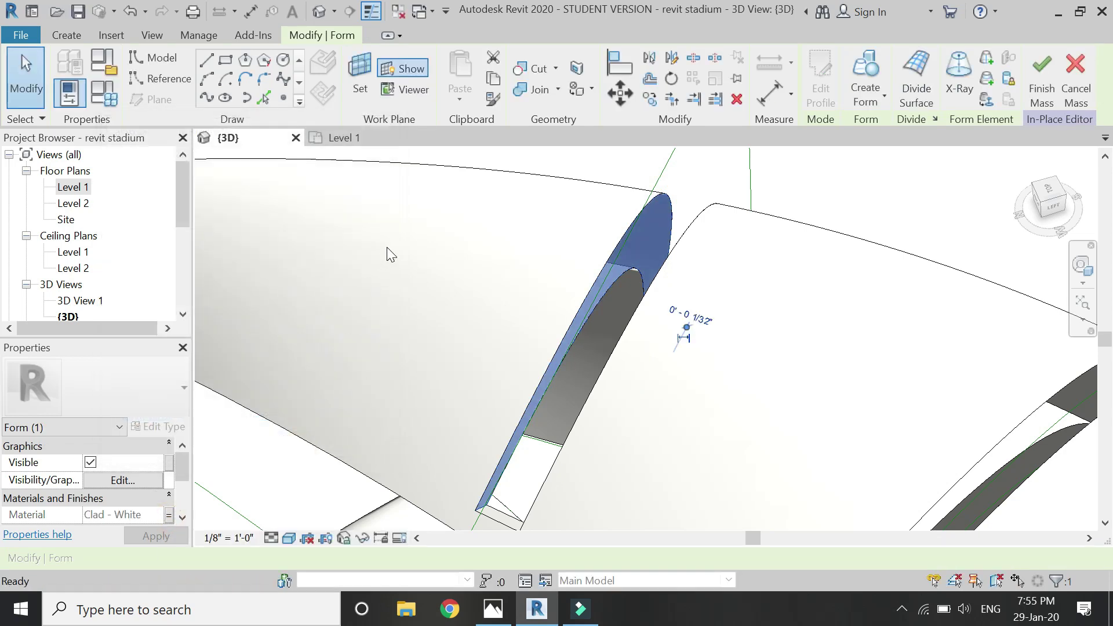
{"action": "key", "text": "Escape"}
{"action": "scroll", "coordinate": [408, 213], "scroll_direction": "down", "scroll_amount": 5}
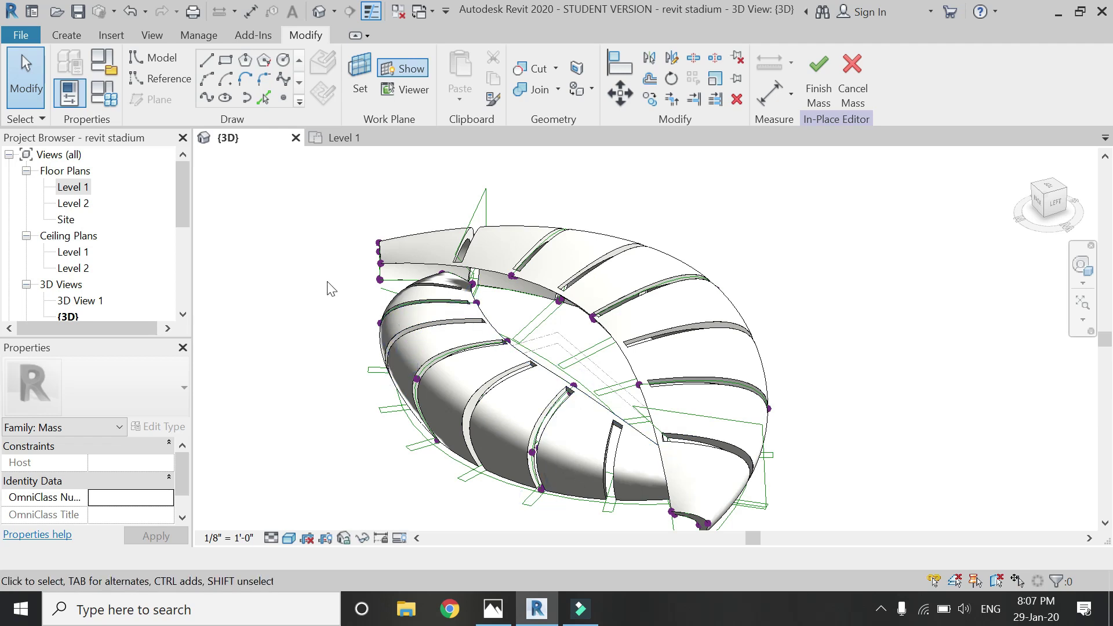
{"action": "scroll", "coordinate": [738, 436], "scroll_direction": "up", "scroll_amount": 5}
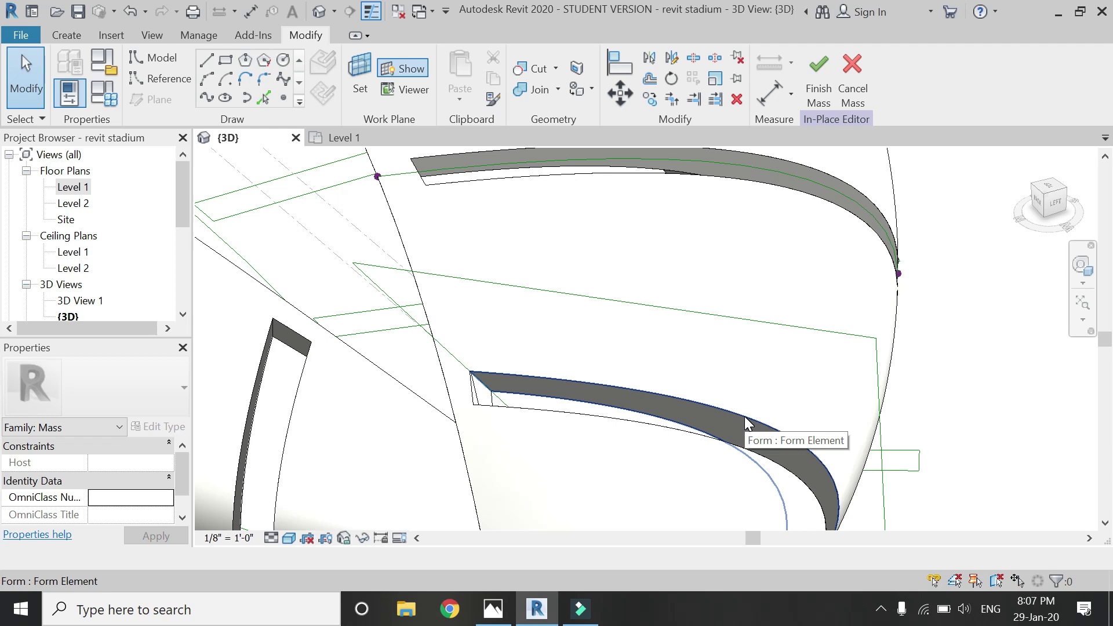
{"action": "left_click", "coordinate": [744, 417]}
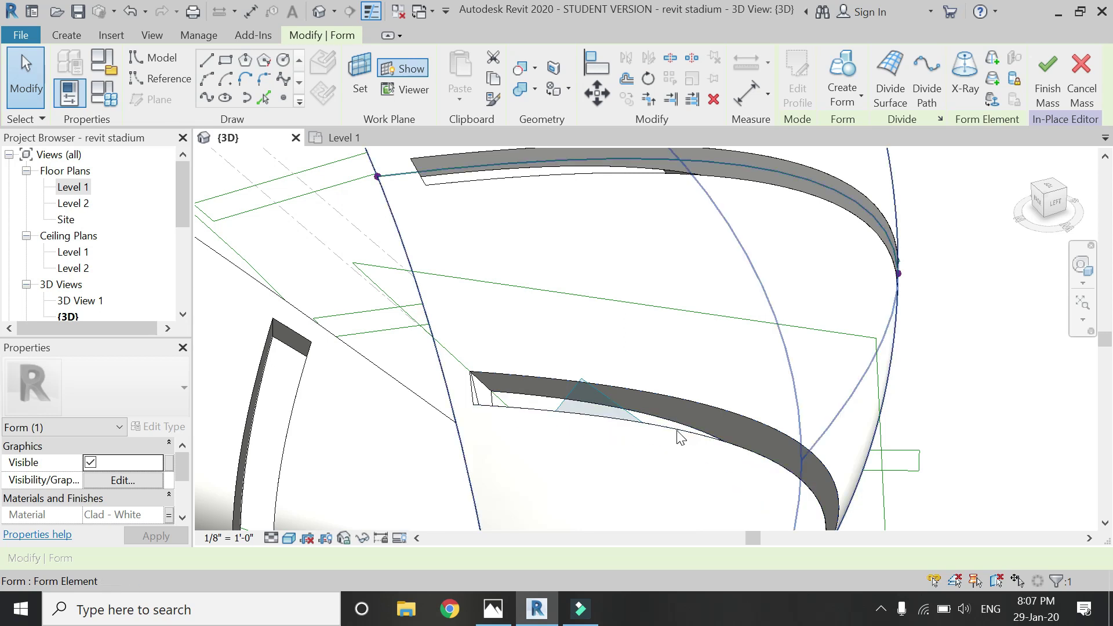
{"action": "scroll", "coordinate": [678, 434], "scroll_direction": "up", "scroll_amount": 3}
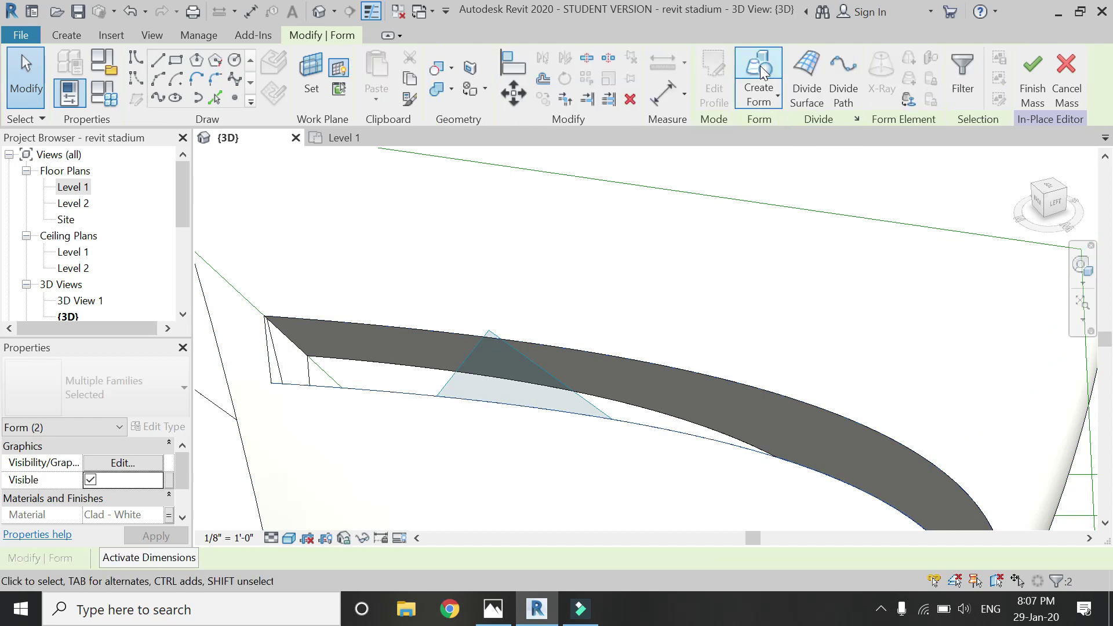
{"action": "key", "text": "Escape"}
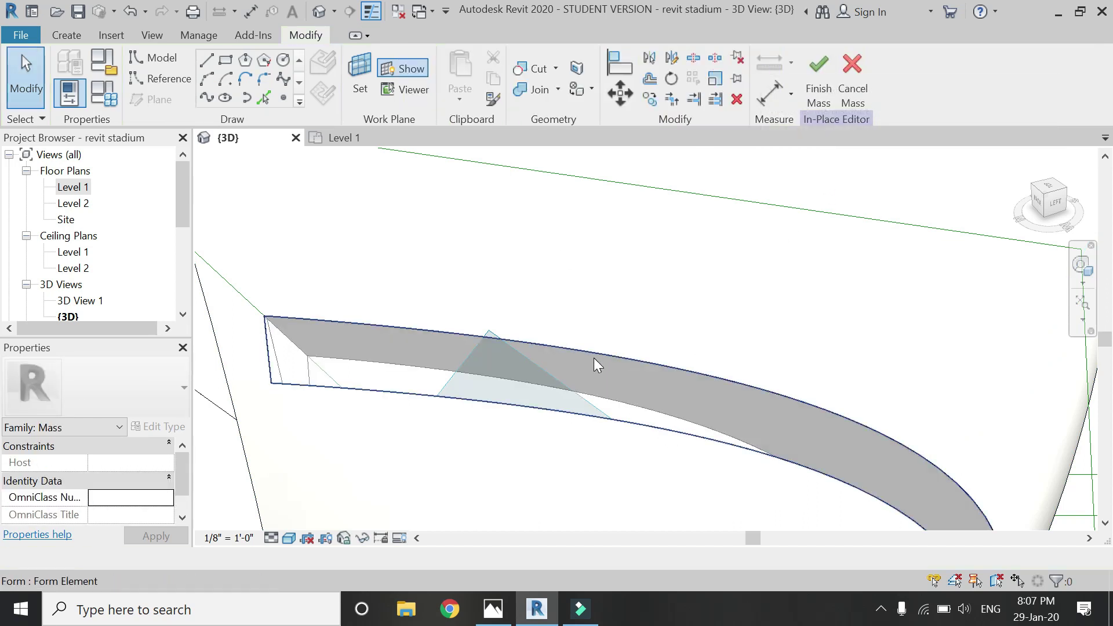
{"action": "left_click", "coordinate": [593, 357]}
{"action": "key", "text": "Escape"}
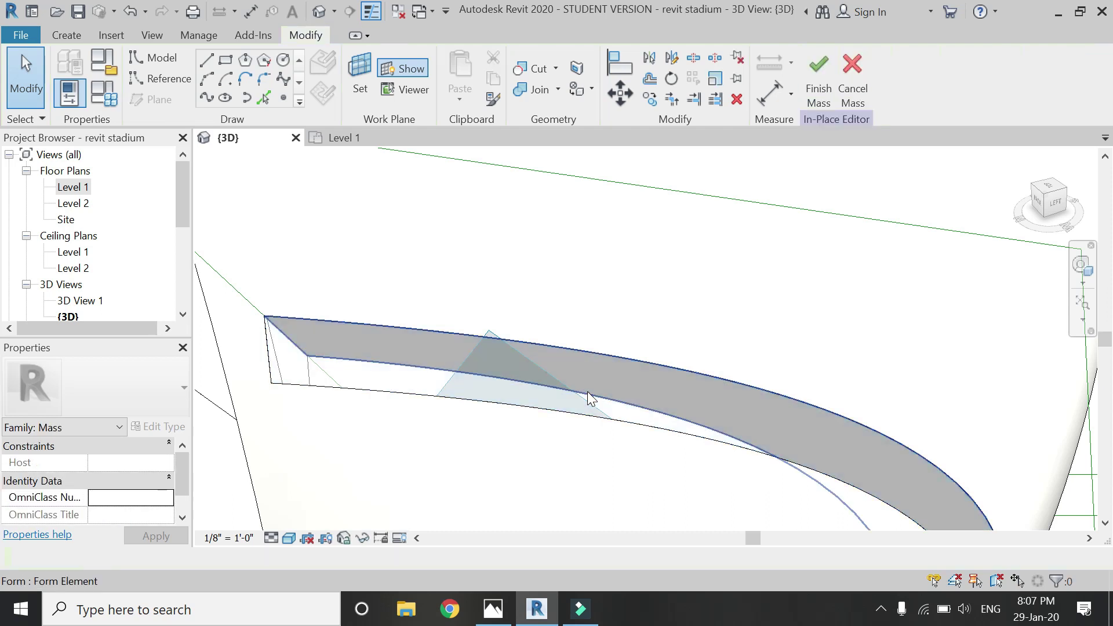
- Create a form between the two outer edge curves of the rib slot next to the end slot to span its opening
{"action": "scroll", "coordinate": [587, 392], "scroll_direction": "down", "scroll_amount": 5}
{"action": "scroll", "coordinate": [587, 393], "scroll_direction": "down", "scroll_amount": 3}
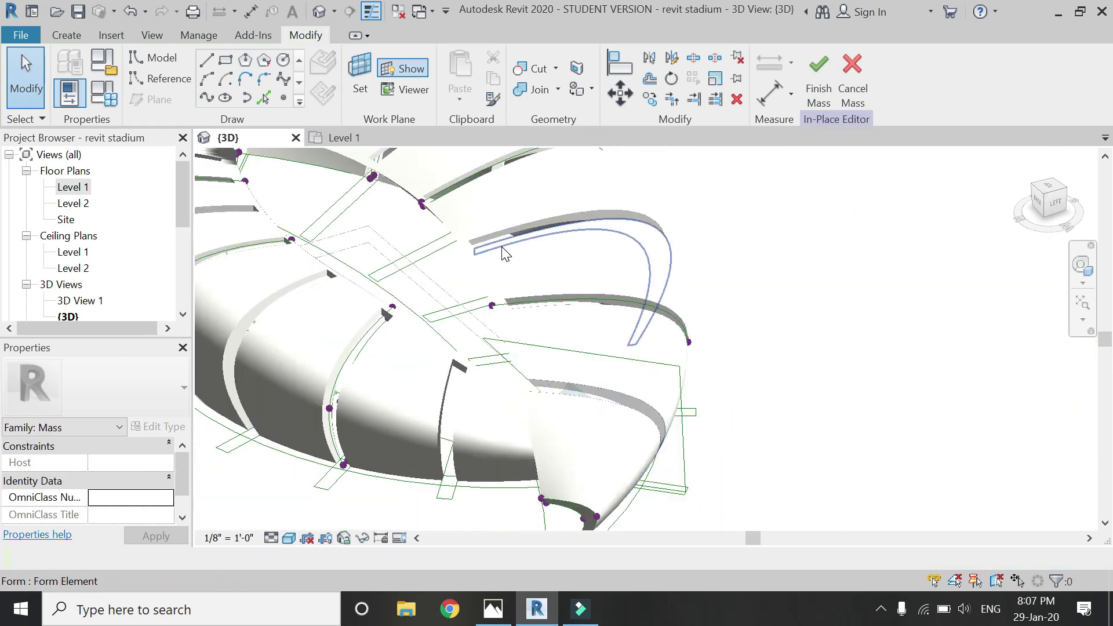
{"action": "scroll", "coordinate": [556, 330], "scroll_direction": "up", "scroll_amount": 6}
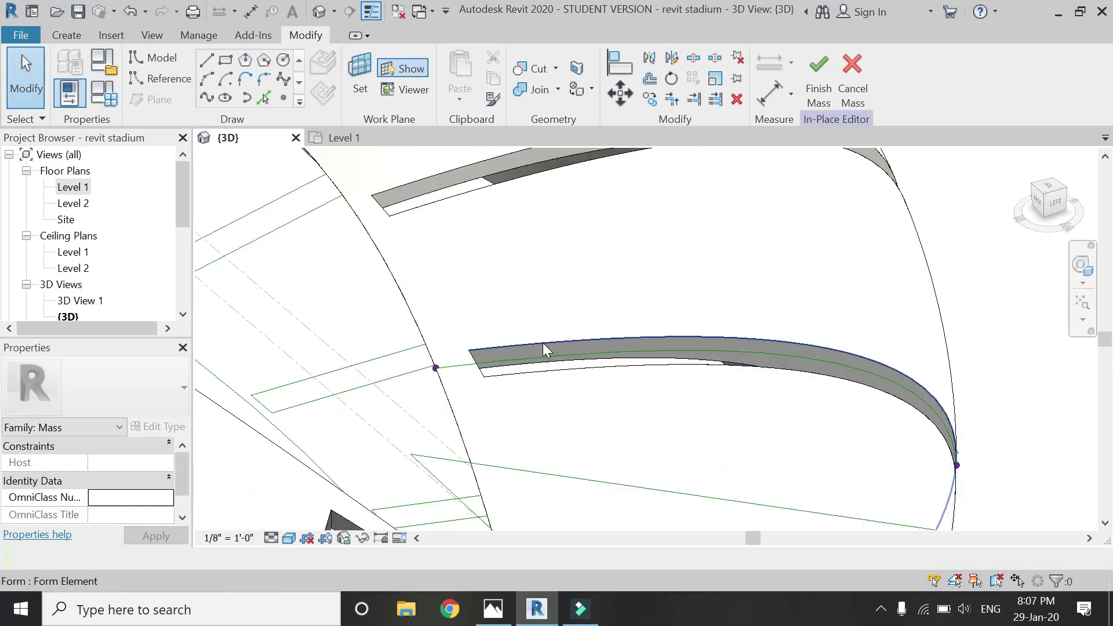
{"action": "left_click", "coordinate": [720, 367]}
{"action": "scroll", "coordinate": [716, 370], "scroll_direction": "up", "scroll_amount": 2}
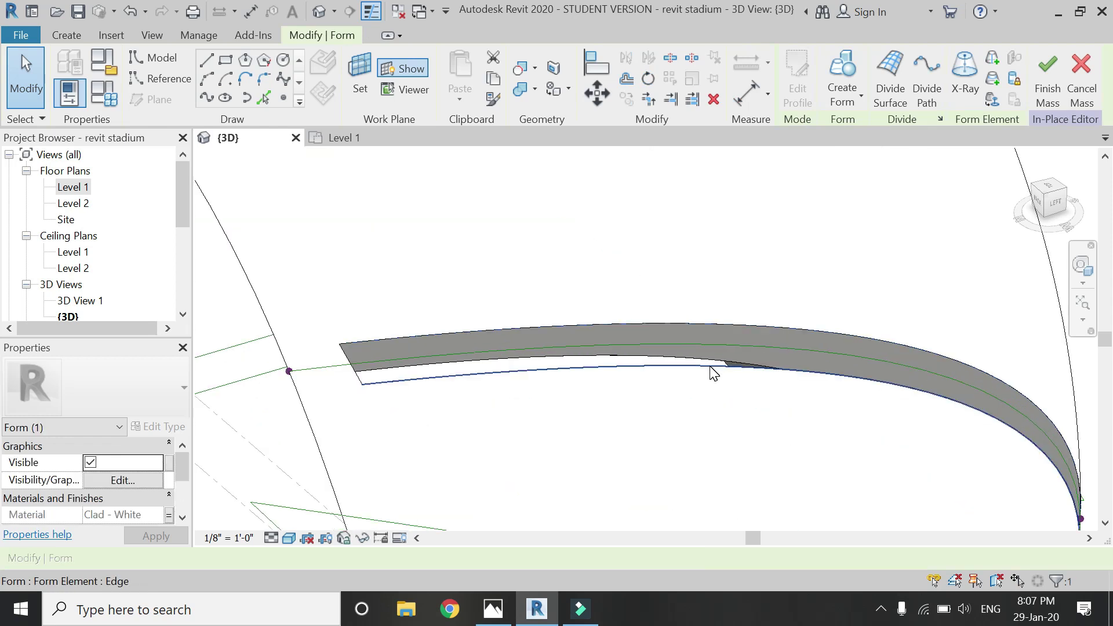
{"action": "left_click", "coordinate": [714, 369]}
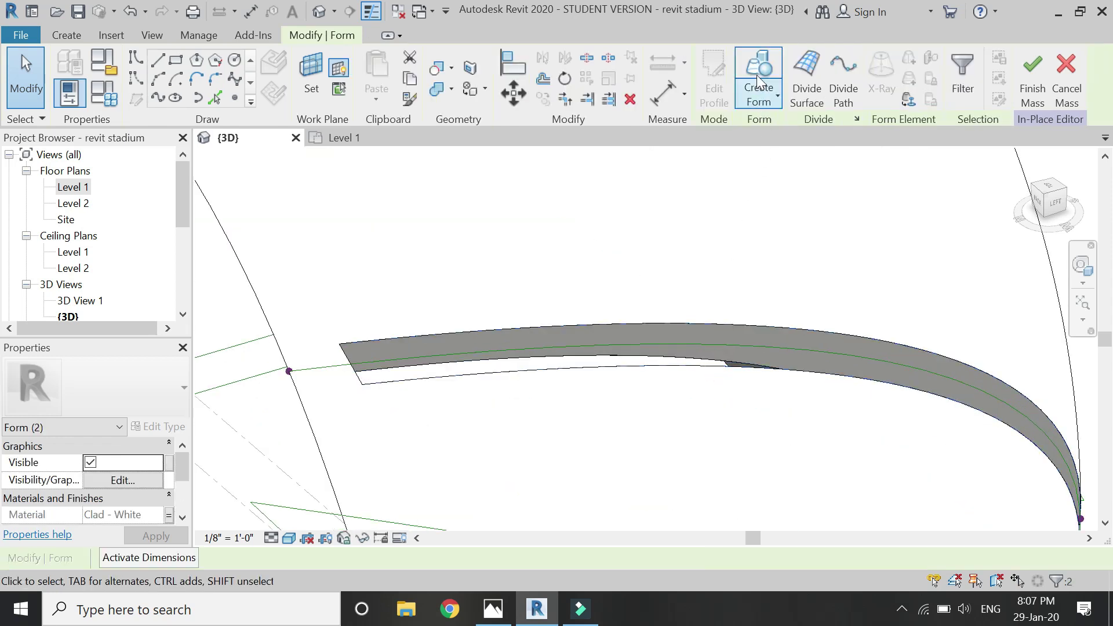
{"action": "key", "text": "Escape"}
- Create a form between the outer edge curves of the adjacent rib slot on the same shell half to span its opening
{"action": "scroll", "coordinate": [518, 339], "scroll_direction": "down", "scroll_amount": 3}
{"action": "middle_click_drag", "start_coordinate": [551, 435], "coordinate": [476, 325]}
{"action": "scroll", "coordinate": [475, 325], "scroll_direction": "up", "scroll_amount": 2}
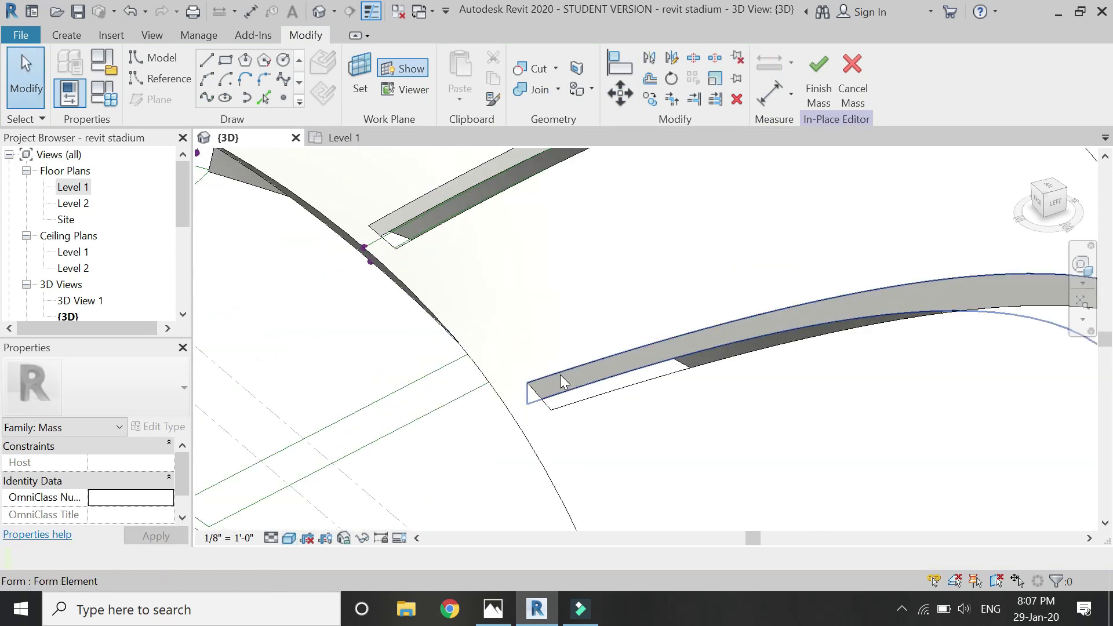
{"action": "key", "text": "Tab"}
{"action": "key", "text": "Tab"}
{"action": "key", "text": "Tab"}
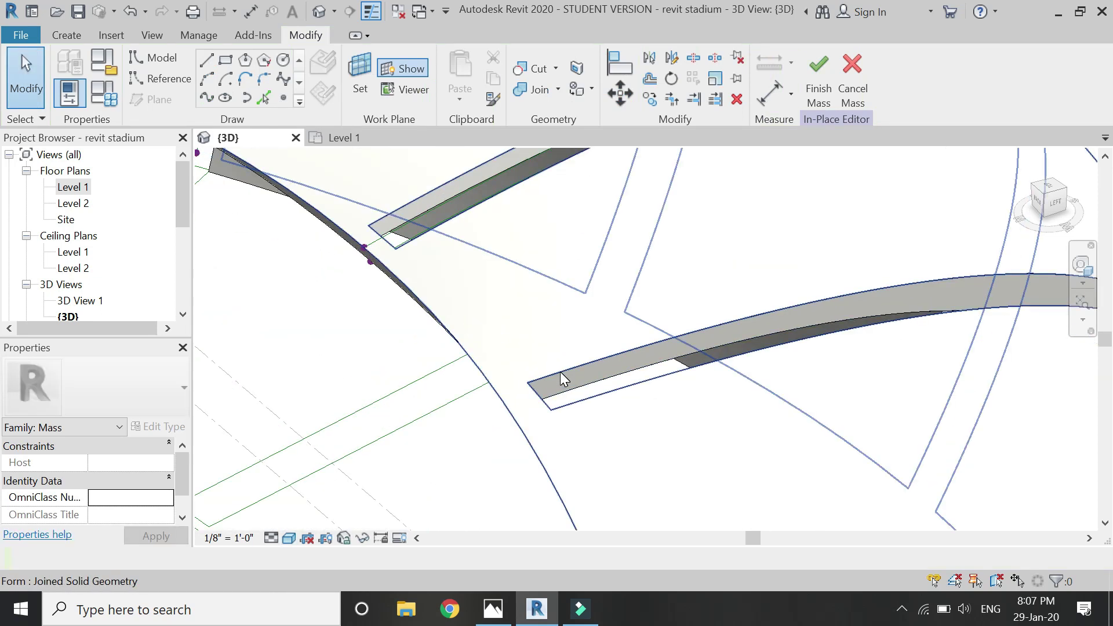
{"action": "left_click", "coordinate": [573, 389]}
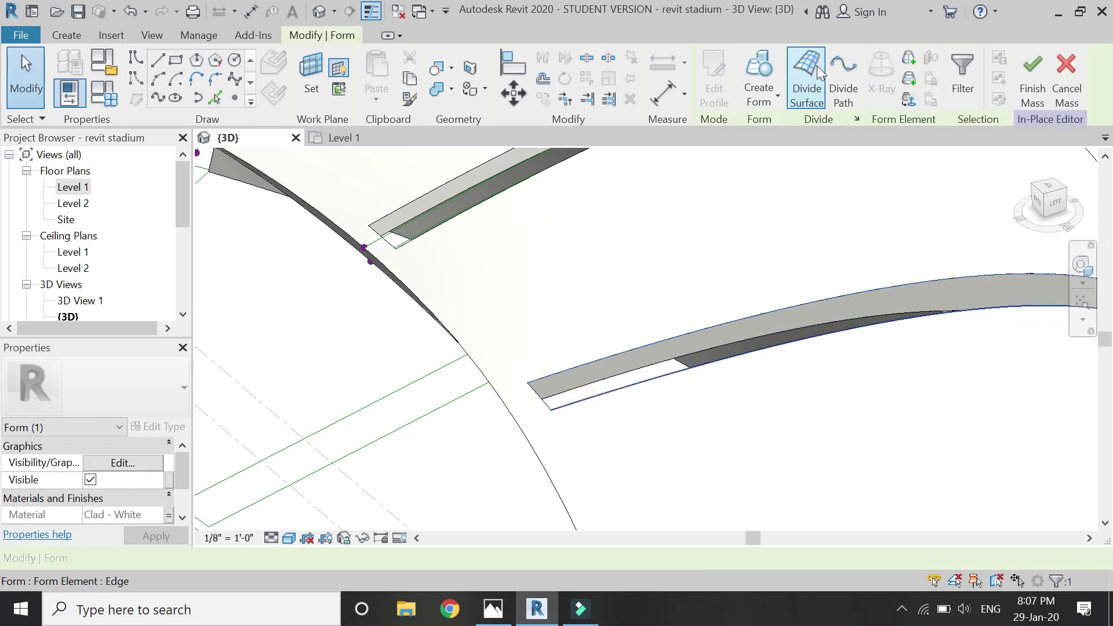
{"action": "key", "text": "Escape"}
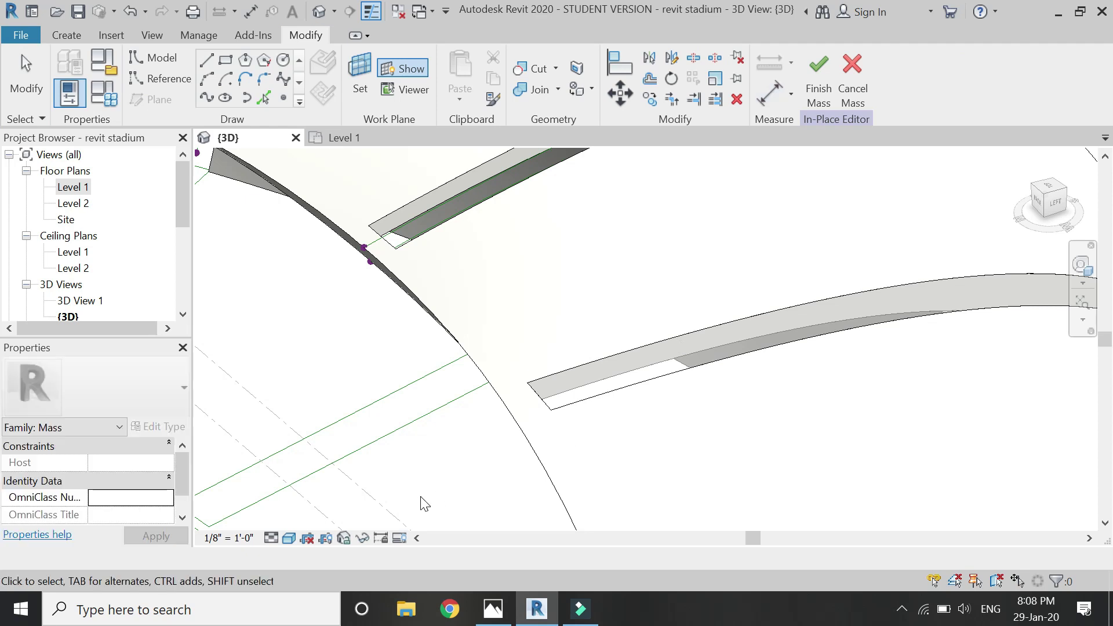
- Set the 3D view's visual style to Realistic and finish the in-place mass
{"action": "scroll", "coordinate": [579, 462], "scroll_direction": "down", "scroll_amount": 3}
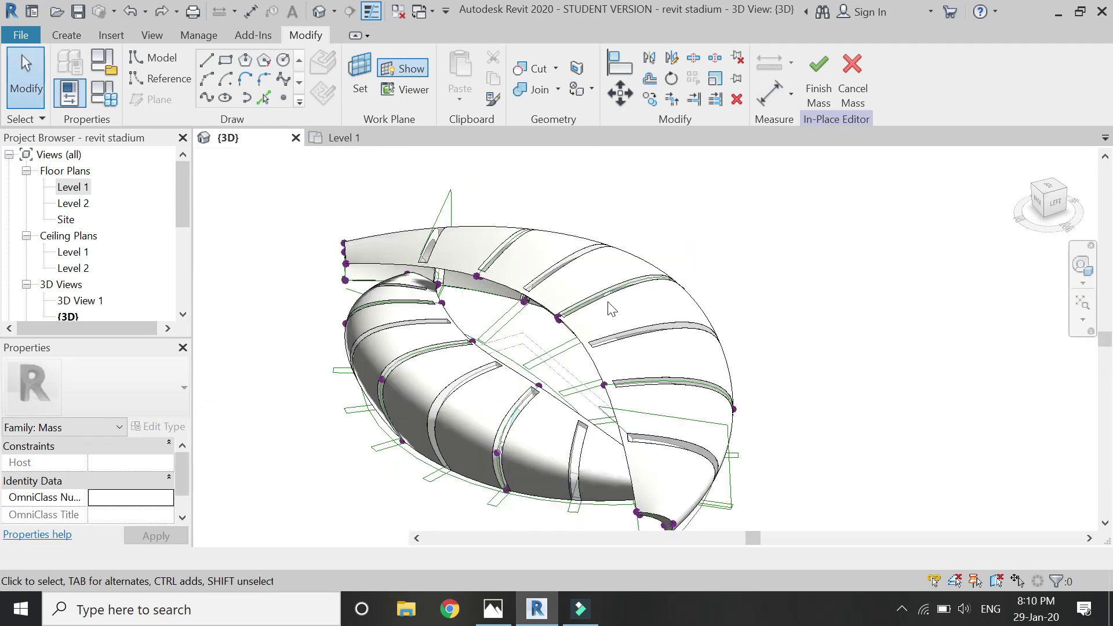
{"action": "left_click", "coordinate": [288, 538]}
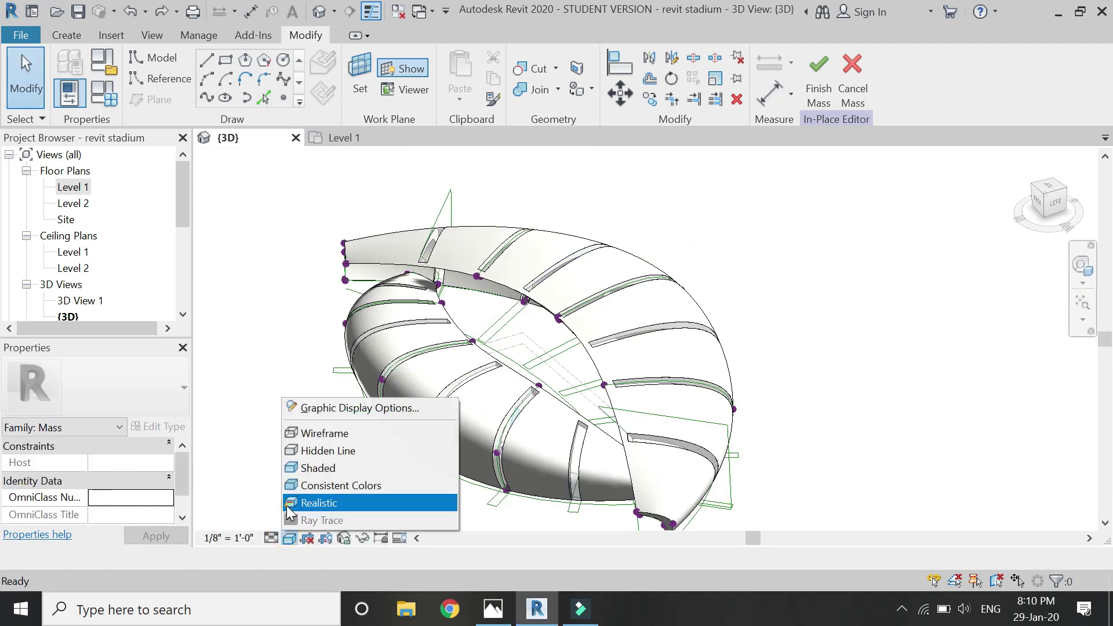
{"action": "left_click", "coordinate": [313, 503]}
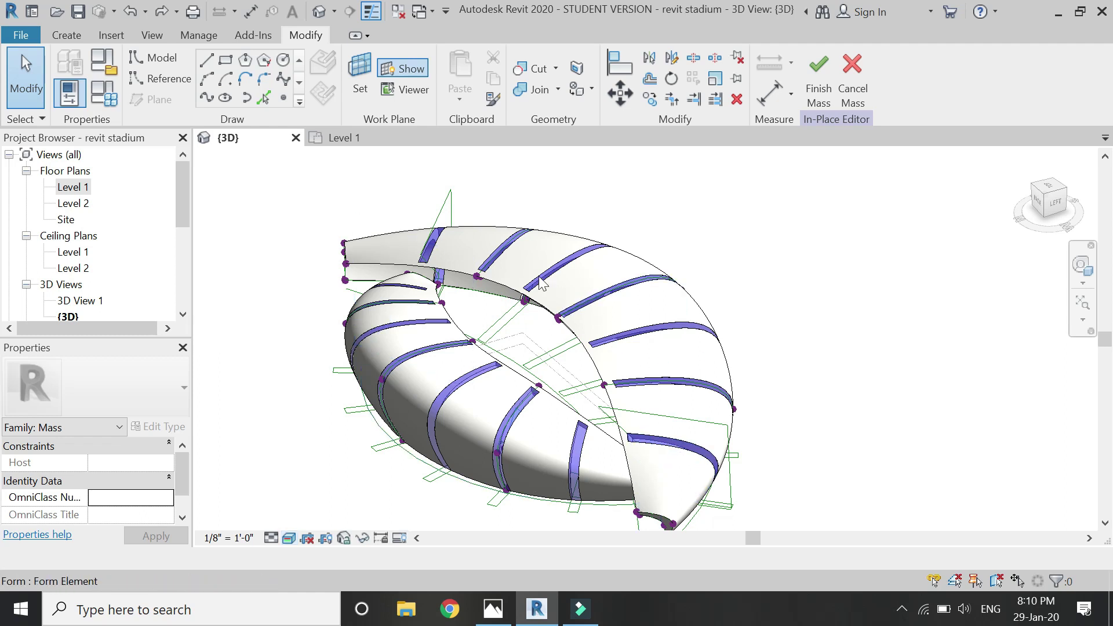
{"action": "left_click", "coordinate": [830, 88]}
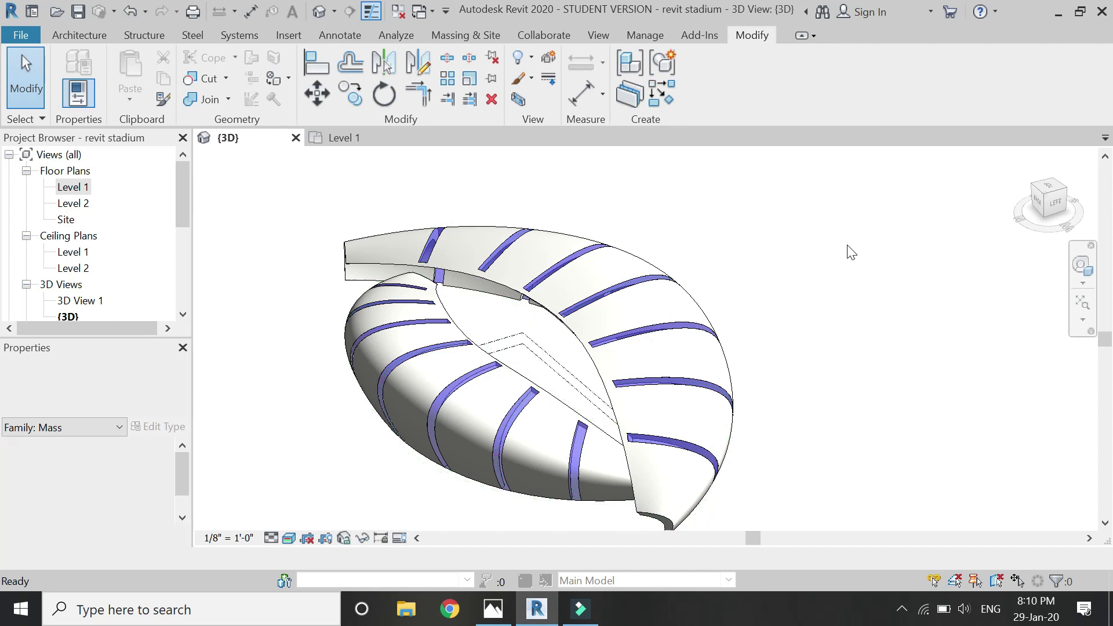
- Start a 5' x 10' curtain system by face and pick the spanning faces of all seven rib slots on the dark-bellied shell half
{"action": "scroll", "coordinate": [579, 493], "scroll_direction": "up", "scroll_amount": 5}
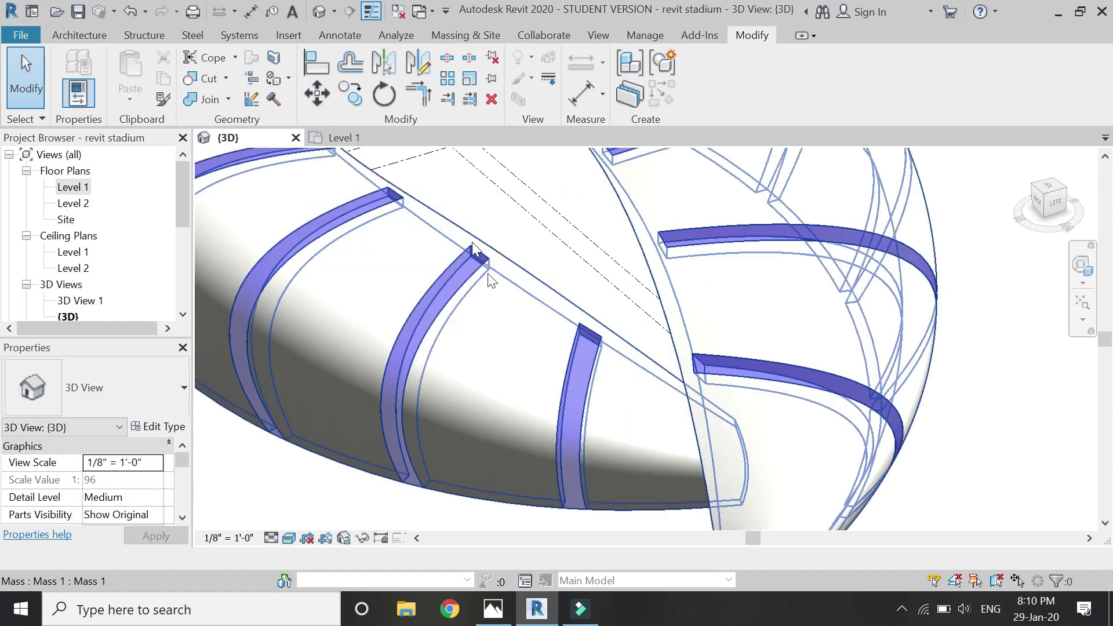
{"action": "left_click", "coordinate": [489, 36]}
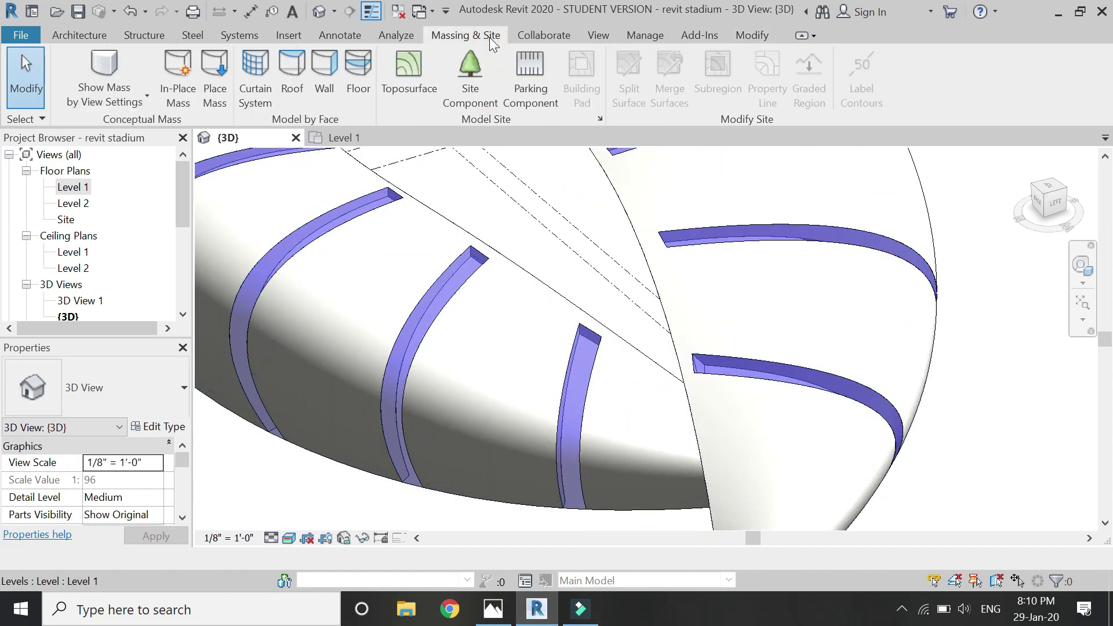
{"action": "left_click", "coordinate": [250, 102]}
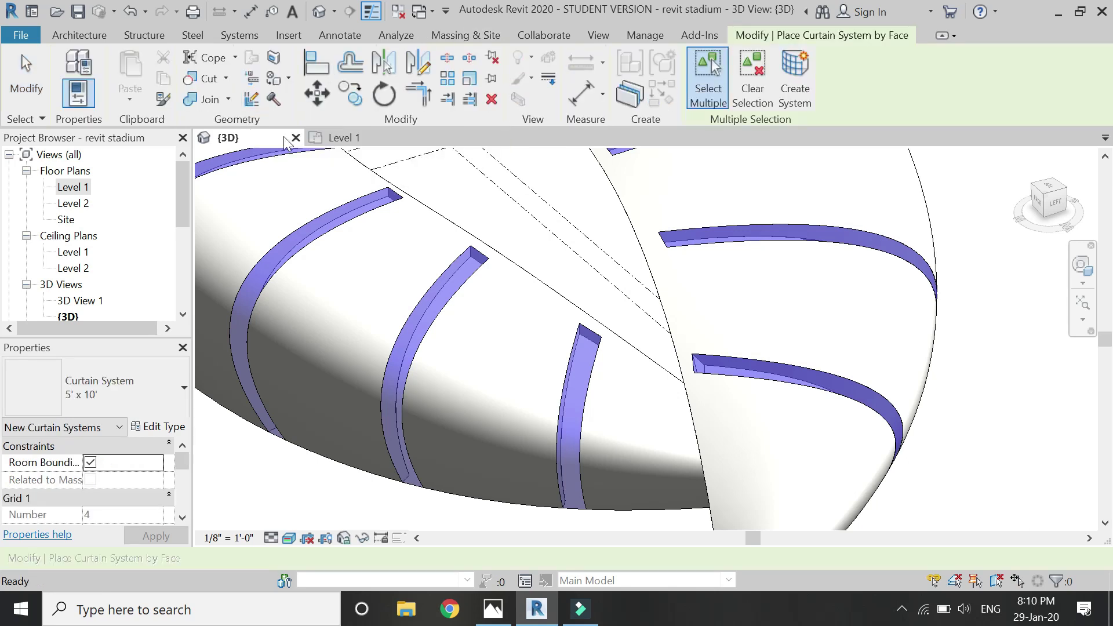
{"action": "left_click", "coordinate": [590, 339]}
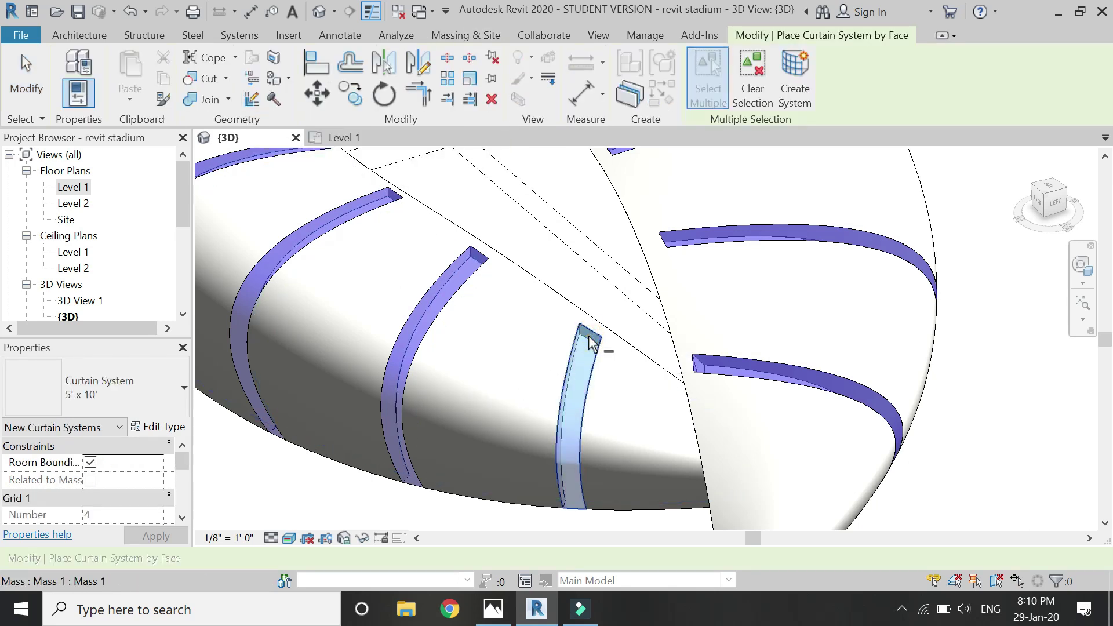
{"action": "left_click", "coordinate": [476, 257]}
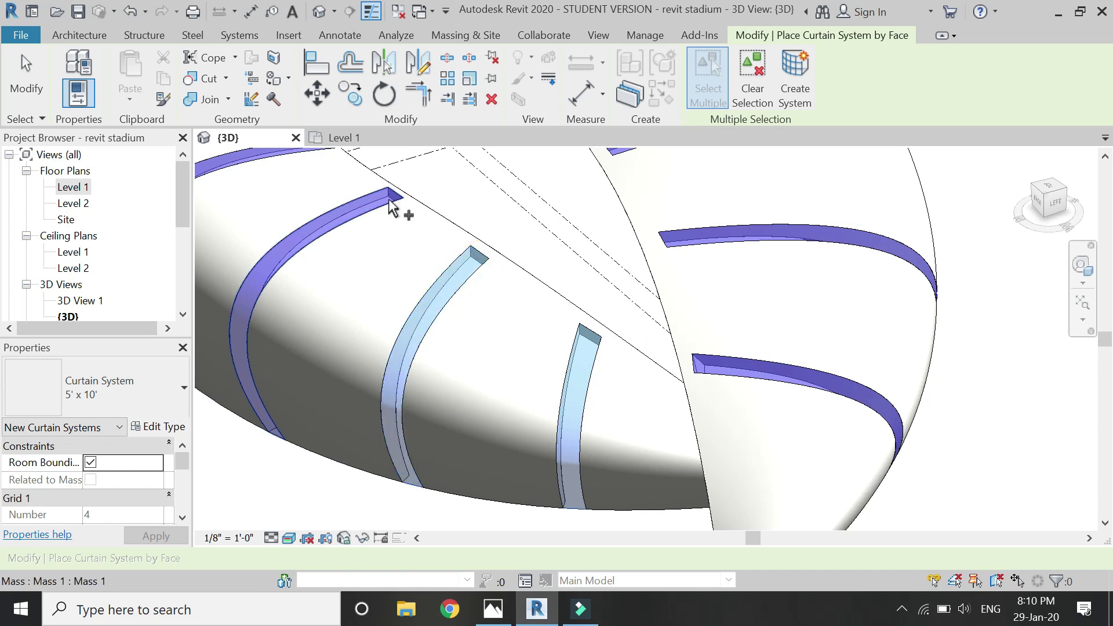
{"action": "scroll", "coordinate": [659, 502], "scroll_direction": "down", "scroll_amount": 4}
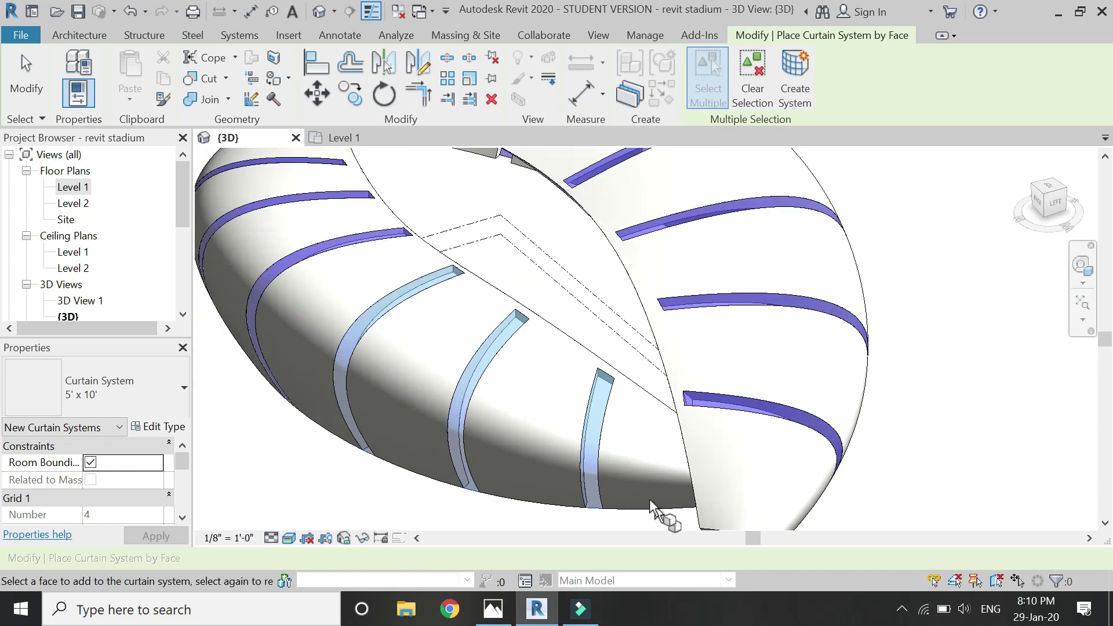
{"action": "scroll", "coordinate": [476, 335], "scroll_direction": "up", "scroll_amount": 4}
{"action": "left_click", "coordinate": [486, 338]}
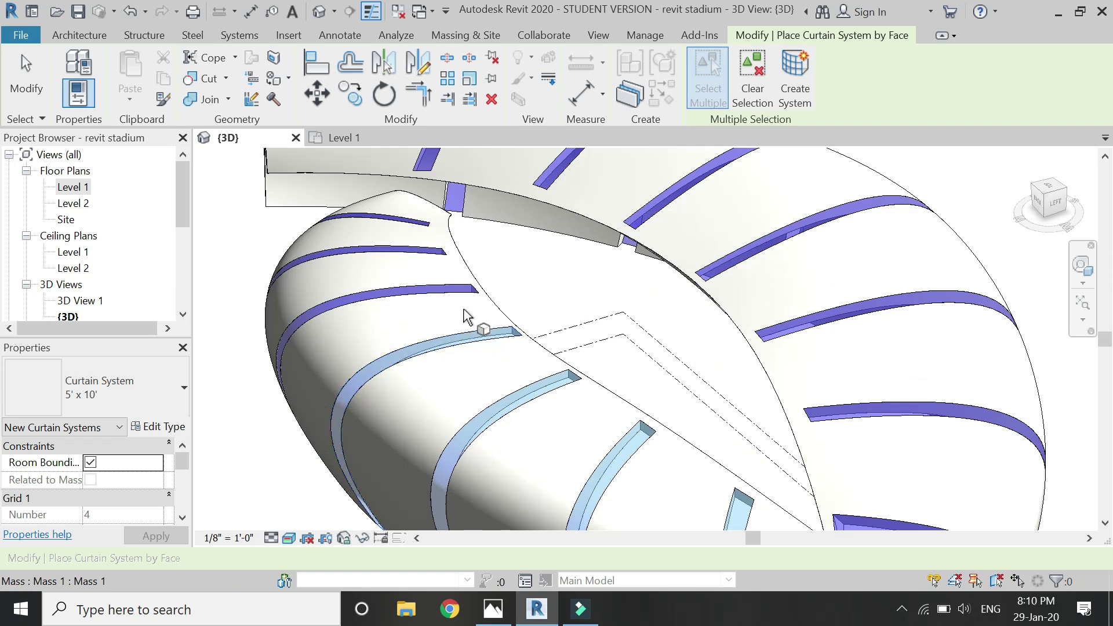
{"action": "left_click", "coordinate": [455, 290]}
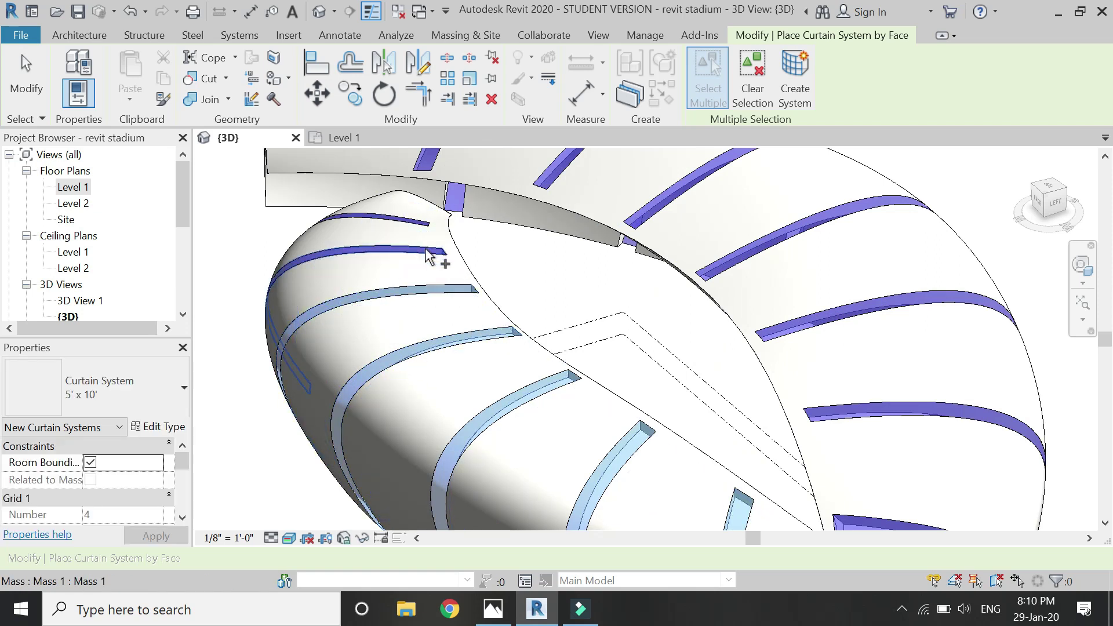
{"action": "left_click", "coordinate": [425, 250]}
{"action": "left_click", "coordinate": [419, 228]}
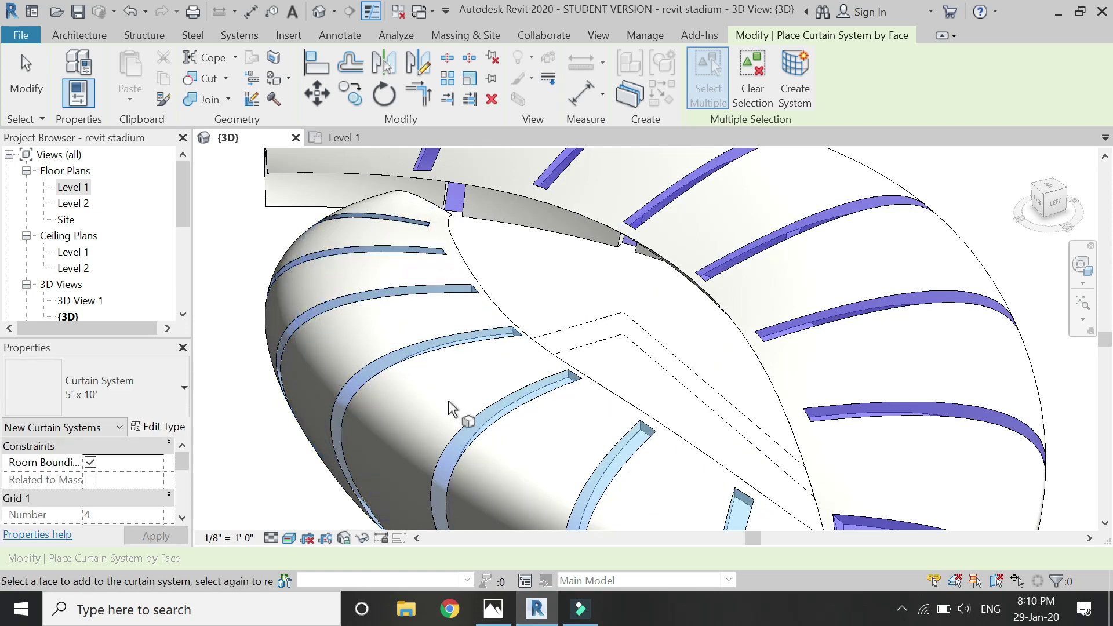
- Add the faces of the three far rib slots on the opposite shell half to the curtain system selection
{"action": "scroll", "coordinate": [472, 335], "scroll_direction": "down", "scroll_amount": 3}
{"action": "scroll", "coordinate": [463, 261], "scroll_direction": "up", "scroll_amount": 3}
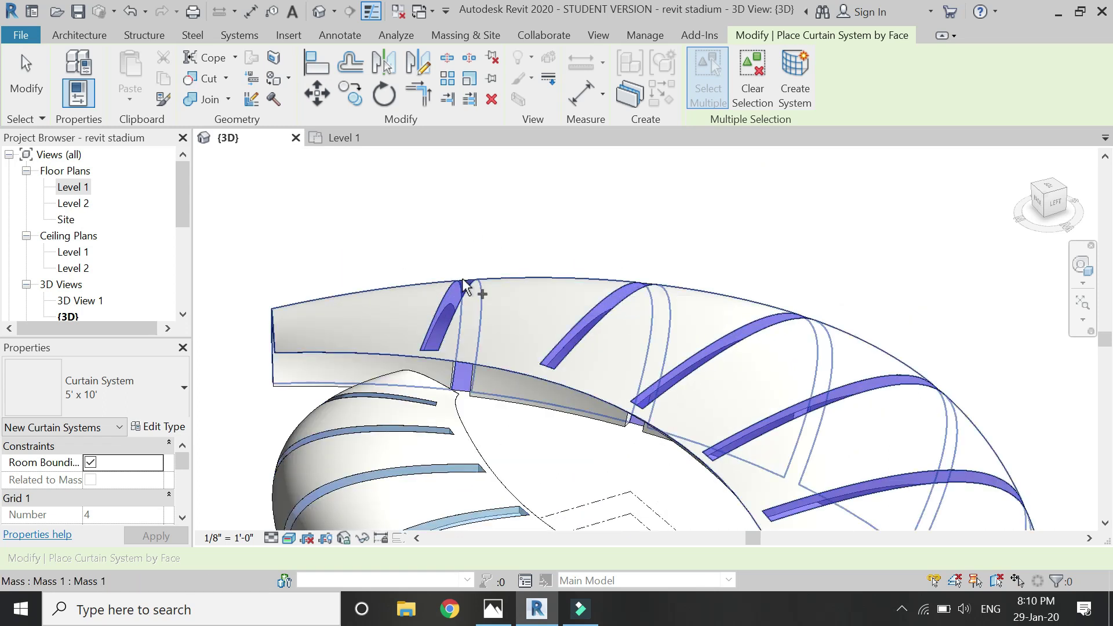
{"action": "left_click", "coordinate": [460, 288]}
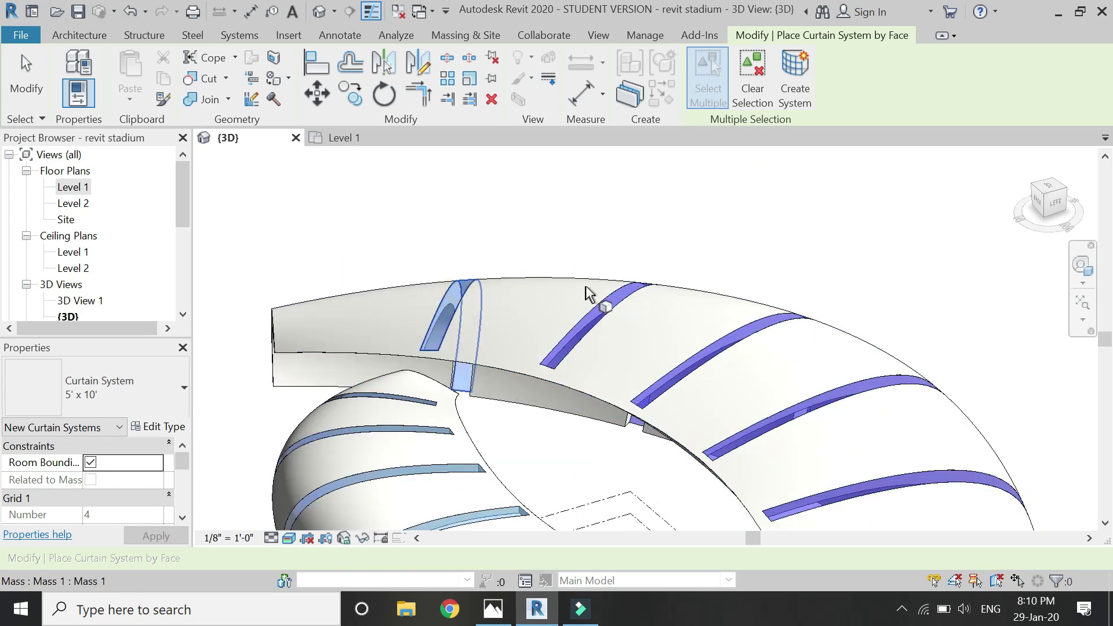
{"action": "left_click", "coordinate": [618, 296]}
{"action": "left_click", "coordinate": [749, 339]}
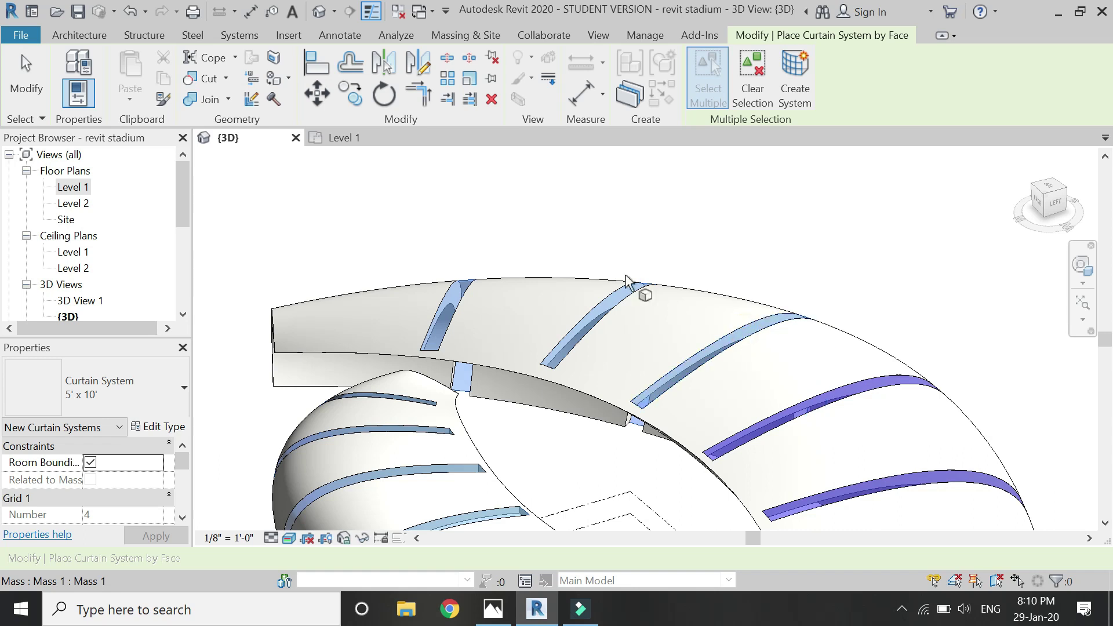
{"action": "scroll", "coordinate": [770, 330], "scroll_direction": "down", "scroll_amount": 3}
{"action": "scroll", "coordinate": [781, 330], "scroll_direction": "up", "scroll_amount": 4}
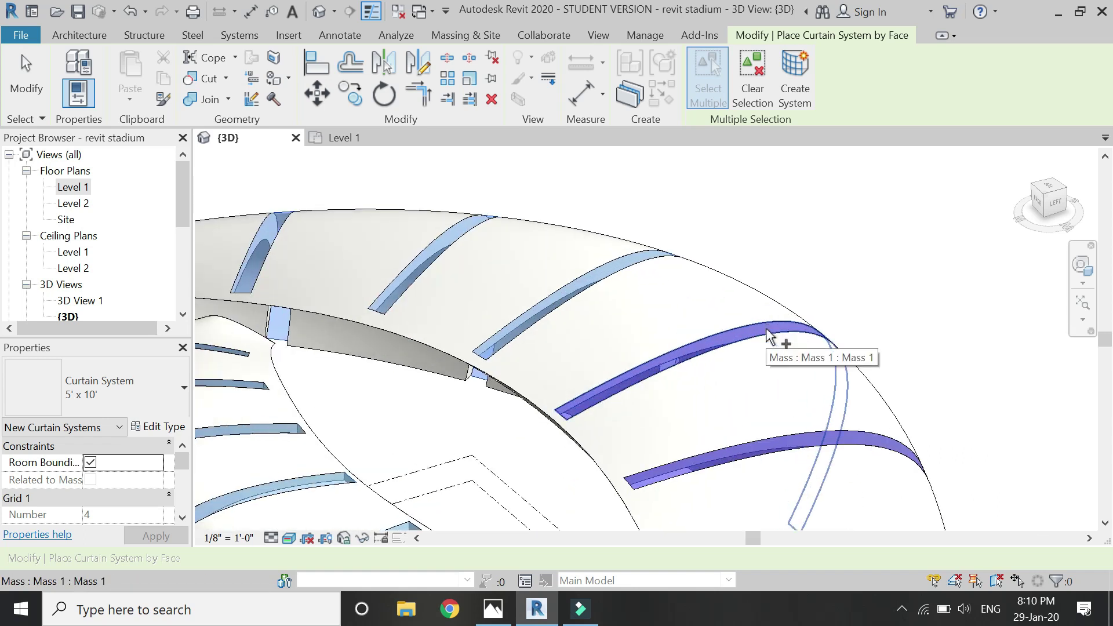
- Add the faces of the remaining four rib slots, through to the end slot, to the curtain system selection
{"action": "left_click", "coordinate": [768, 336]}
{"action": "scroll", "coordinate": [728, 333], "scroll_direction": "down", "scroll_amount": 3}
{"action": "scroll", "coordinate": [770, 355], "scroll_direction": "up", "scroll_amount": 4}
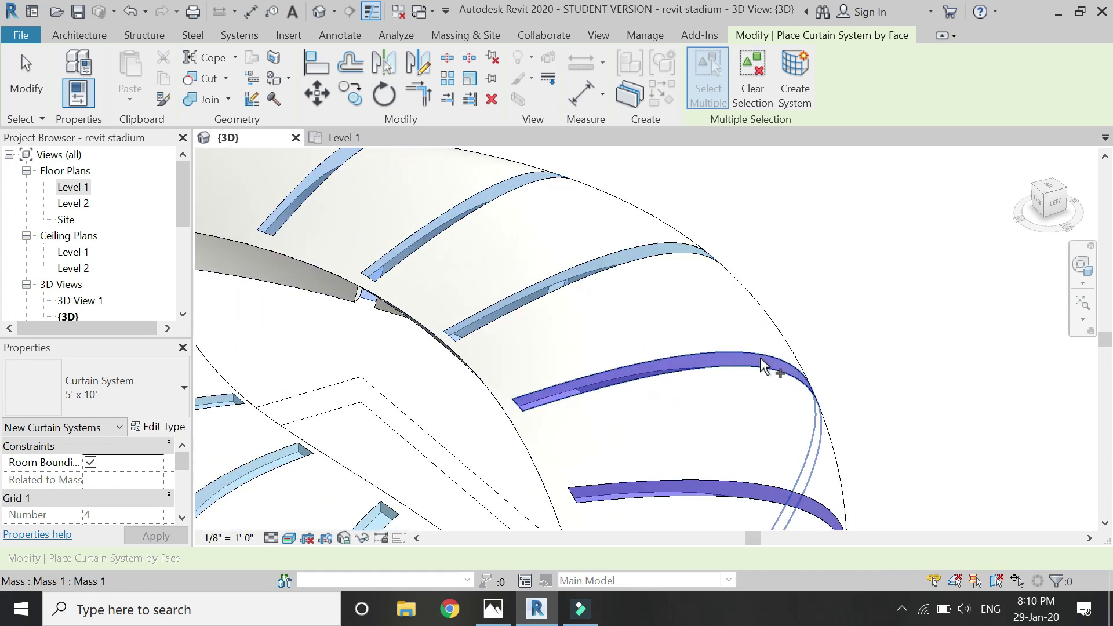
{"action": "left_click", "coordinate": [762, 364]}
{"action": "scroll", "coordinate": [721, 410], "scroll_direction": "down", "scroll_amount": 3}
{"action": "scroll", "coordinate": [730, 409], "scroll_direction": "up", "scroll_amount": 4}
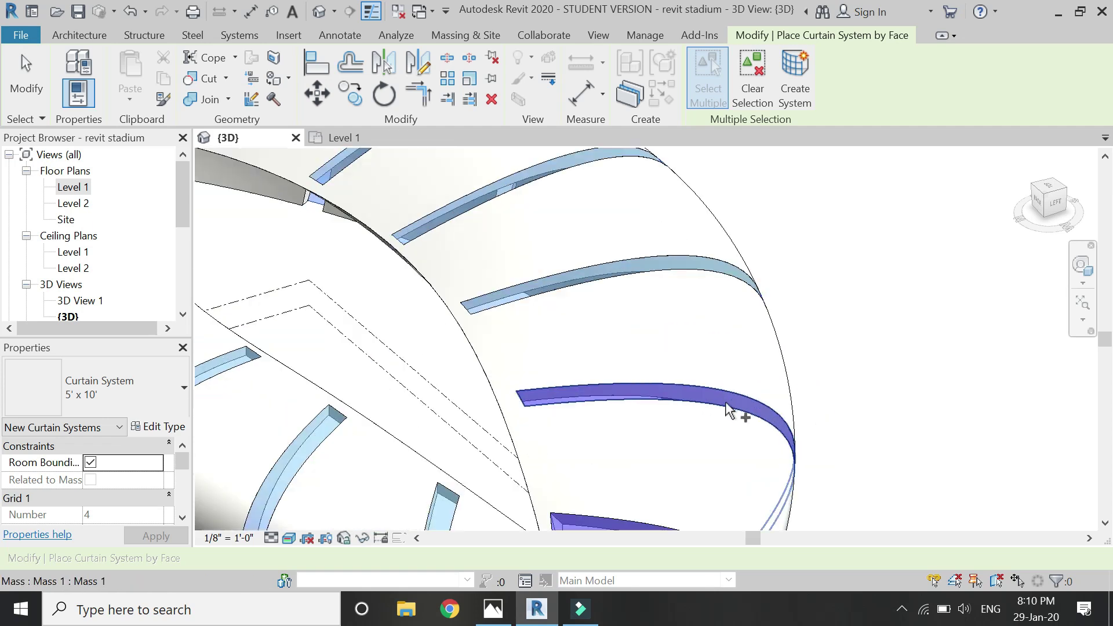
{"action": "left_click", "coordinate": [726, 403]}
{"action": "scroll", "coordinate": [685, 406], "scroll_direction": "down", "scroll_amount": 3}
{"action": "scroll", "coordinate": [677, 444], "scroll_direction": "up", "scroll_amount": 4}
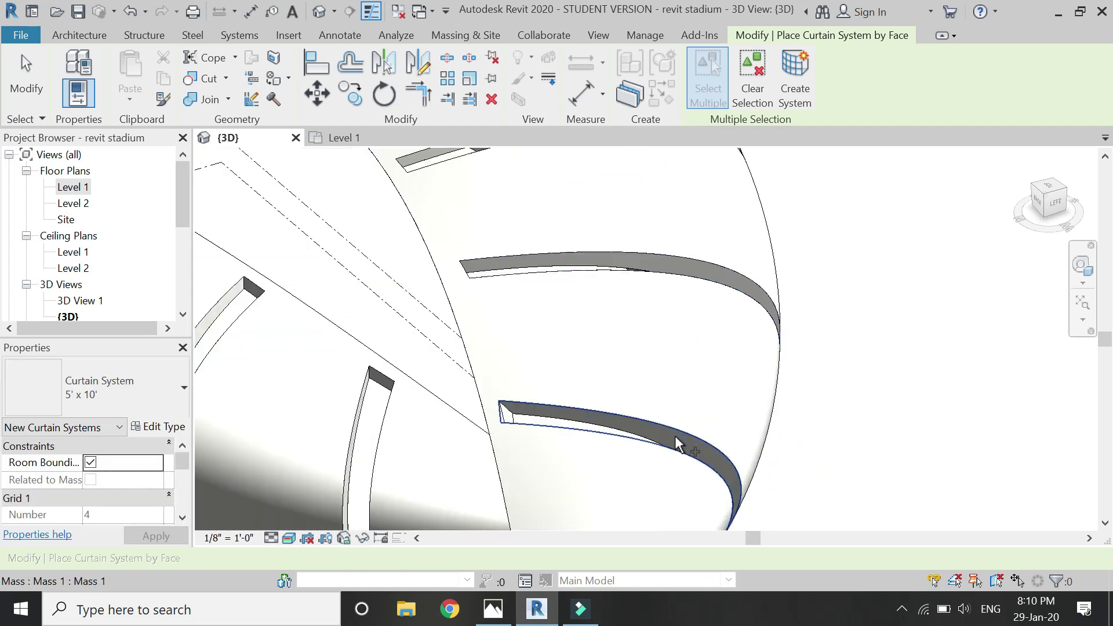
{"action": "left_click", "coordinate": [679, 443]}
{"action": "scroll", "coordinate": [658, 355], "scroll_direction": "down", "scroll_amount": 4}
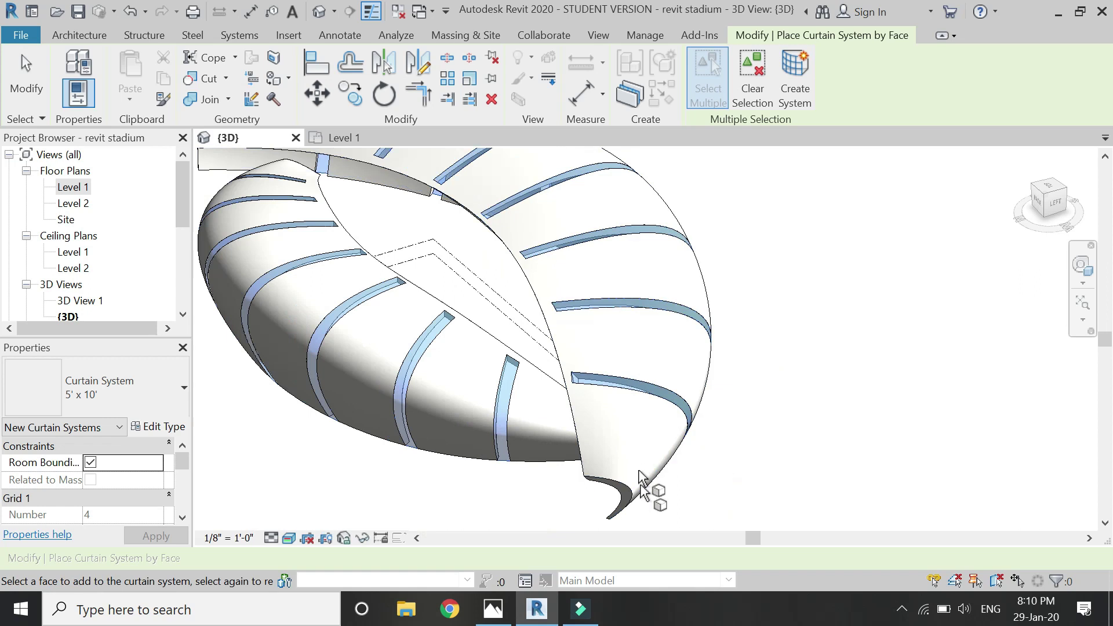
- Create the curtain system on all the selected rib slot faces and leave the command
{"action": "scroll", "coordinate": [545, 464], "scroll_direction": "down", "scroll_amount": 1}
{"action": "left_click", "coordinate": [790, 98]}
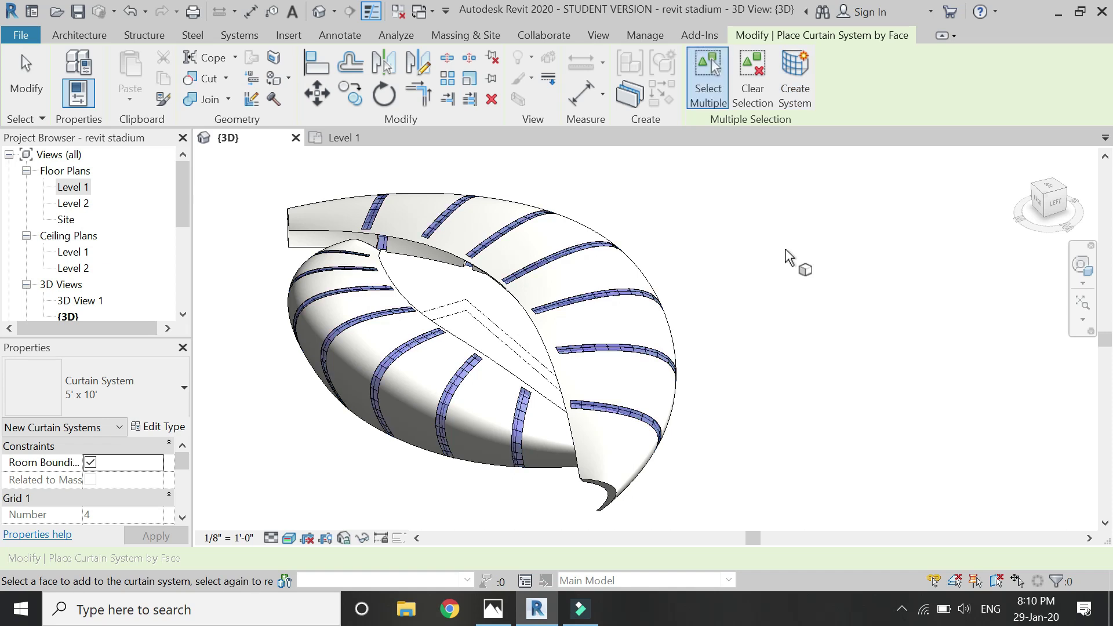
{"action": "scroll", "coordinate": [491, 457], "scroll_direction": "up", "scroll_amount": 5}
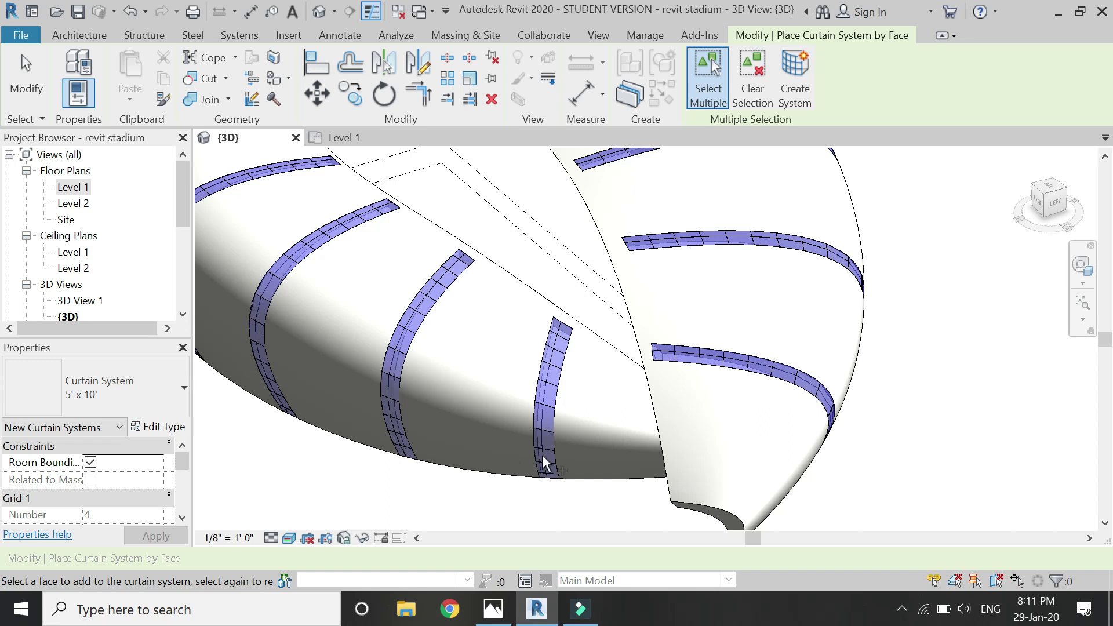
{"action": "key", "text": "Escape"}
{"action": "key", "text": "Escape"}
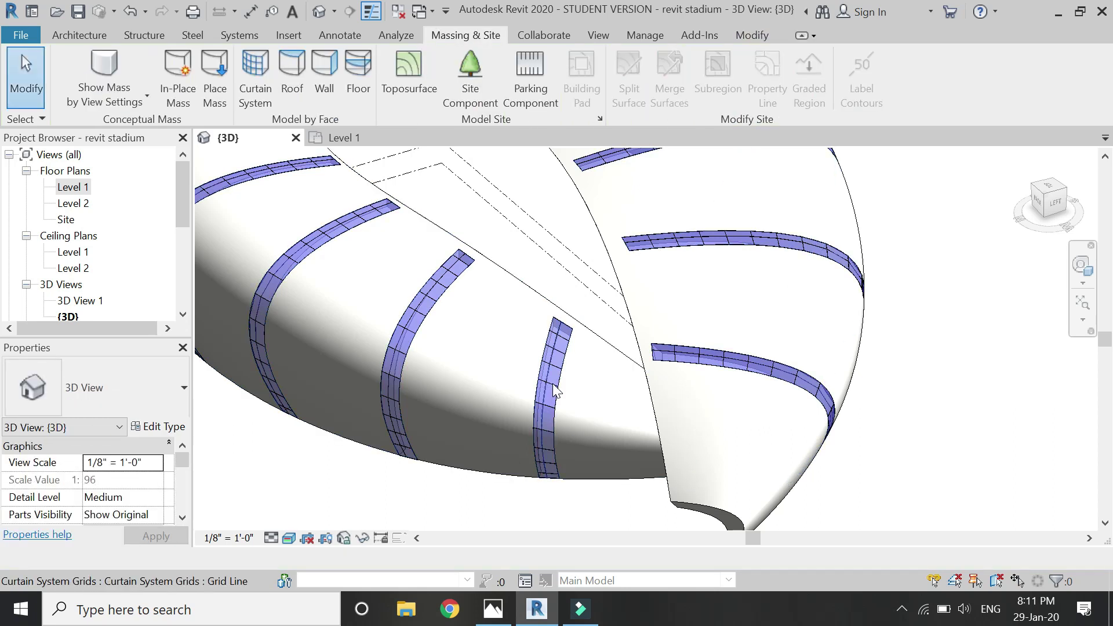
- Edit the type of the curtain system on the rib slots and set its Grid 1 spacing to 8' 0"
{"action": "scroll", "coordinate": [554, 390], "scroll_direction": "up", "scroll_amount": 3}
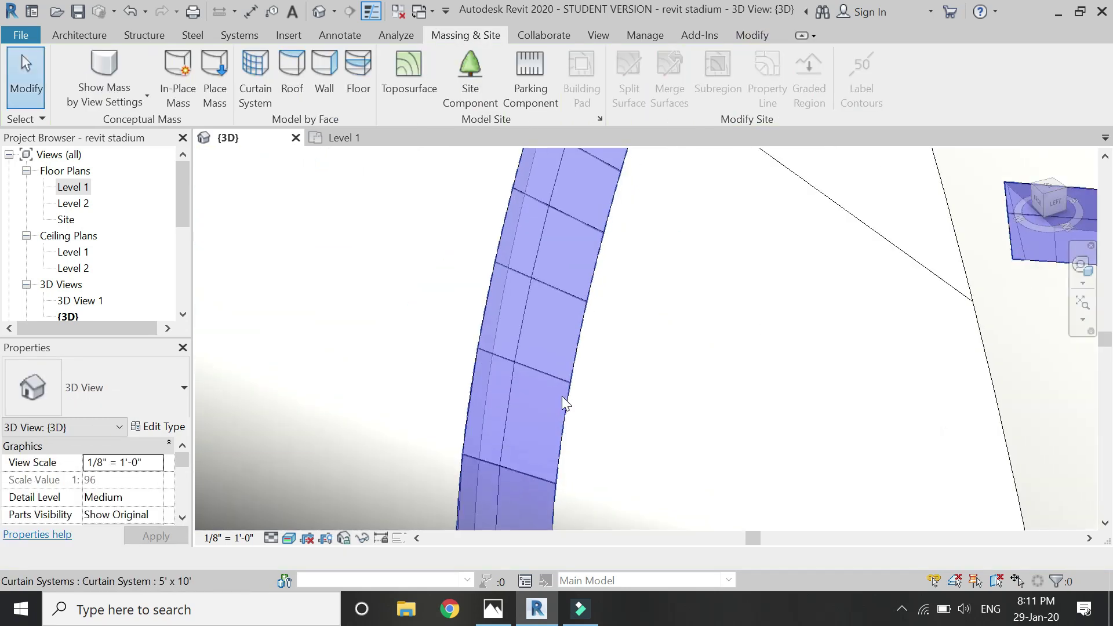
{"action": "left_click", "coordinate": [566, 402]}
{"action": "scroll", "coordinate": [566, 401], "scroll_direction": "down", "scroll_amount": 5}
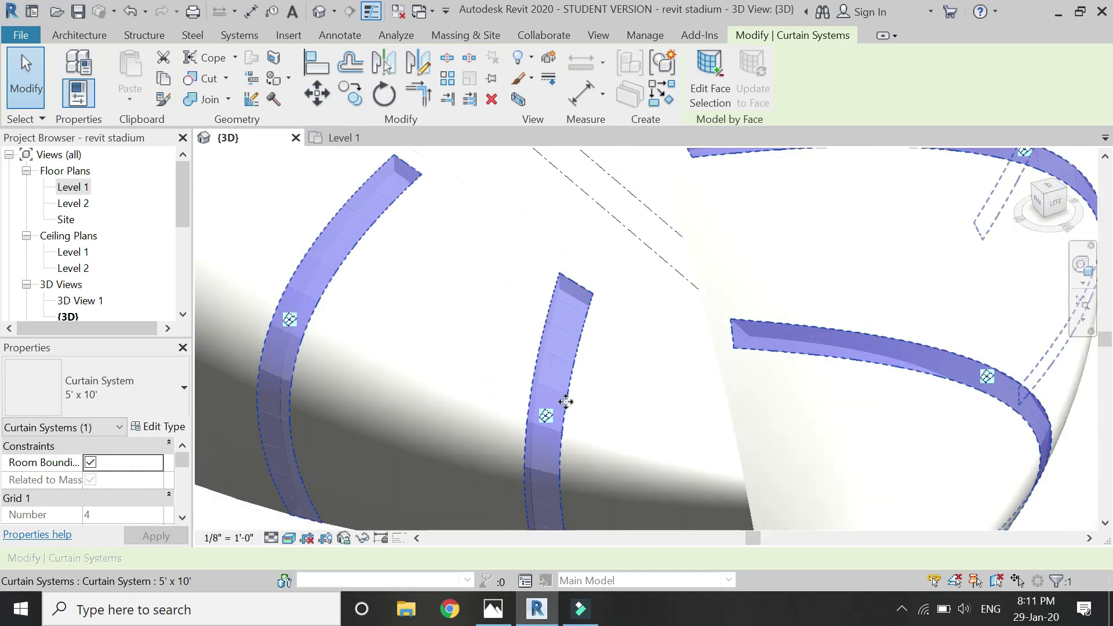
{"action": "left_click", "coordinate": [155, 428]}
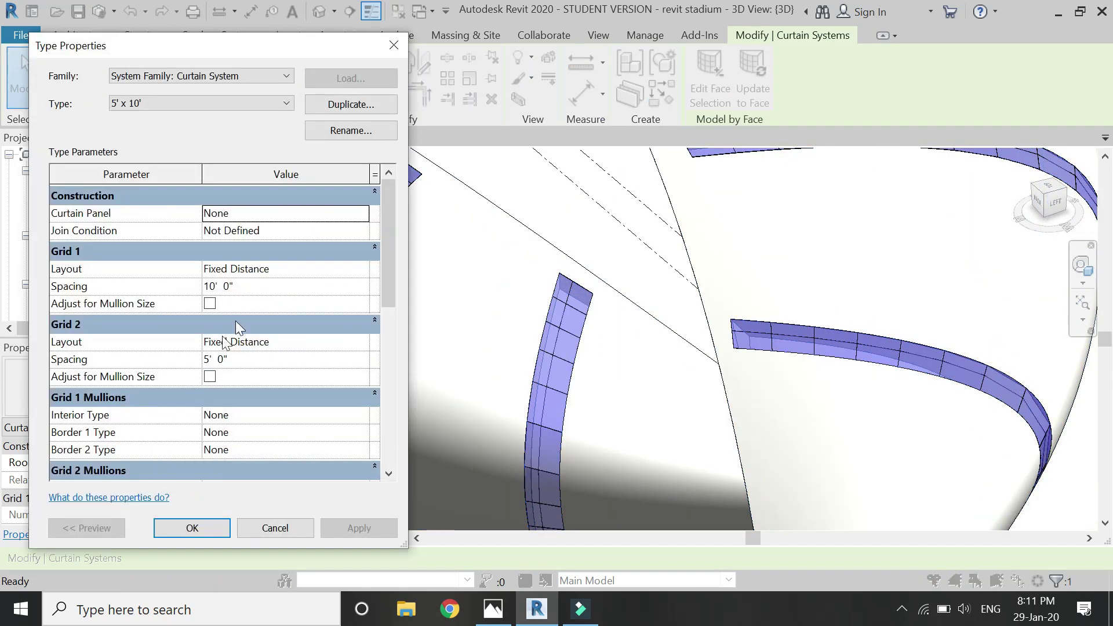
{"action": "left_click", "coordinate": [258, 289]}
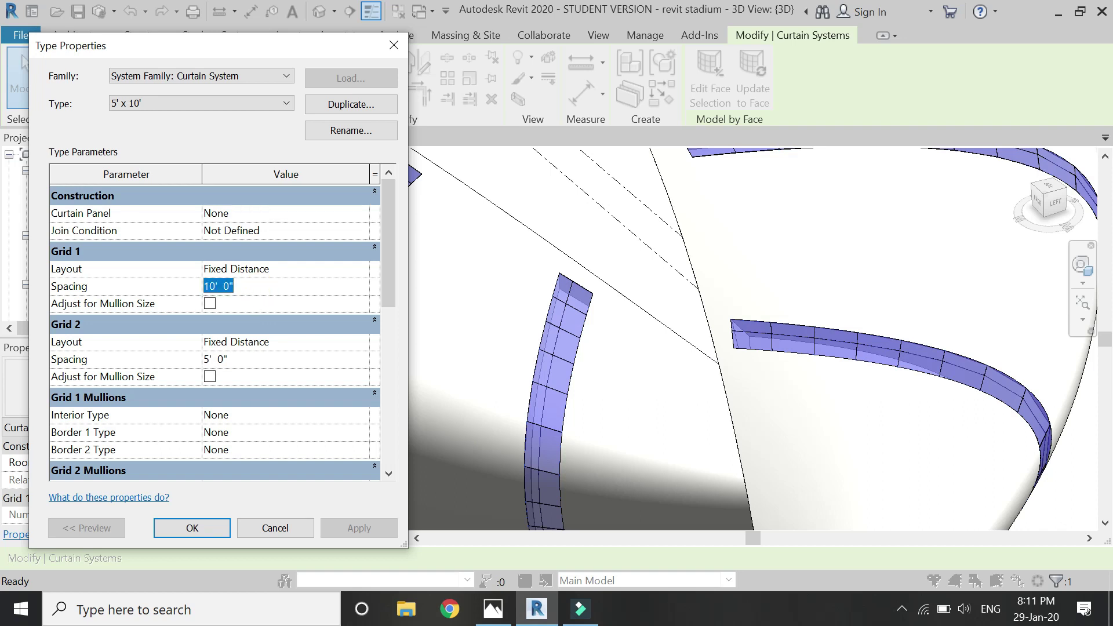
{"action": "type", "text": "8"}
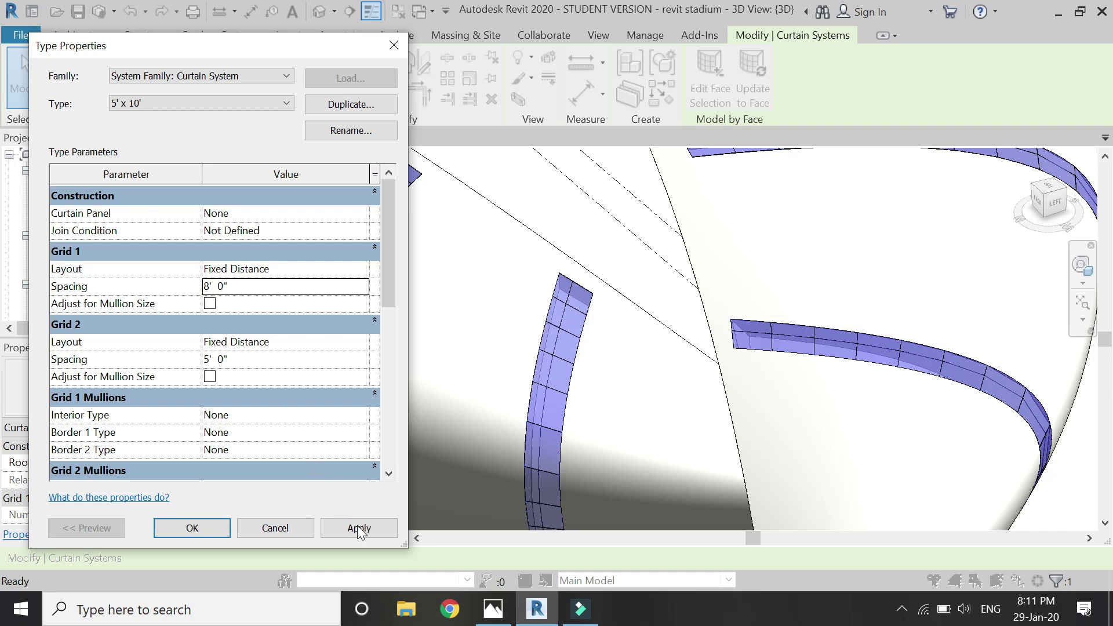
{"action": "left_click", "coordinate": [359, 530]}
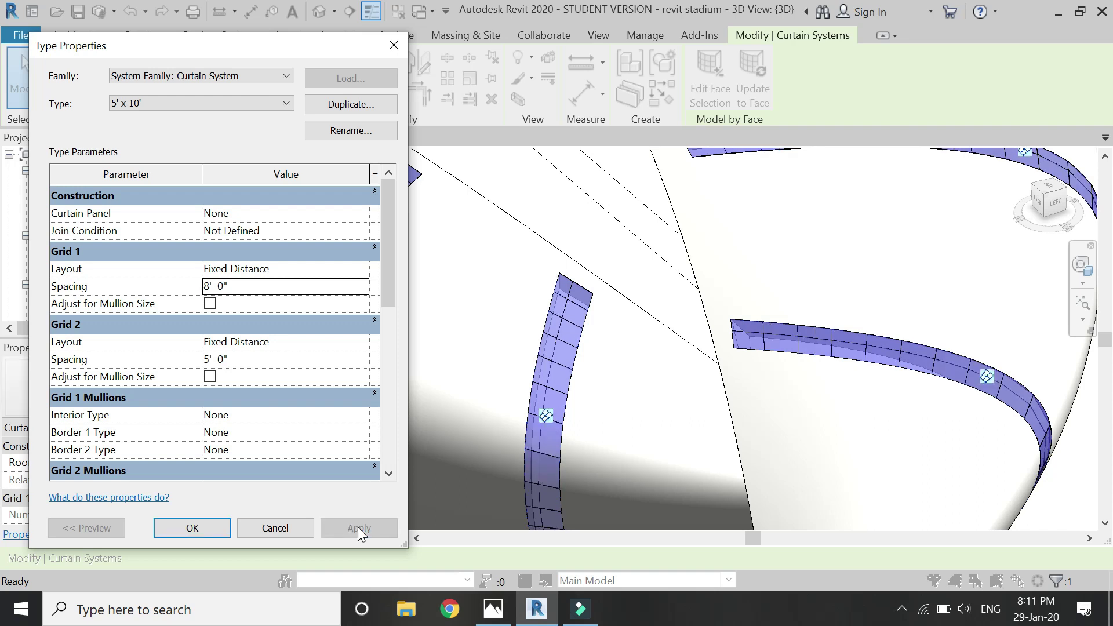
- Set the curtain system type's Grid 2 spacing to 8' 0" and apply it
{"action": "left_click", "coordinate": [268, 360]}
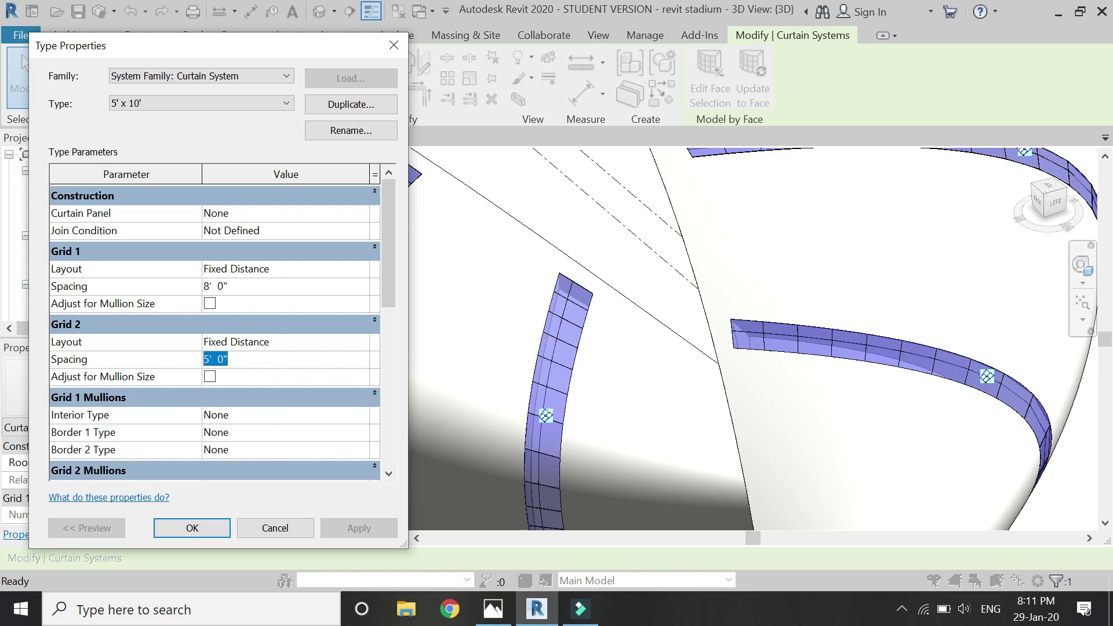
{"action": "left_click", "coordinate": [248, 288]}
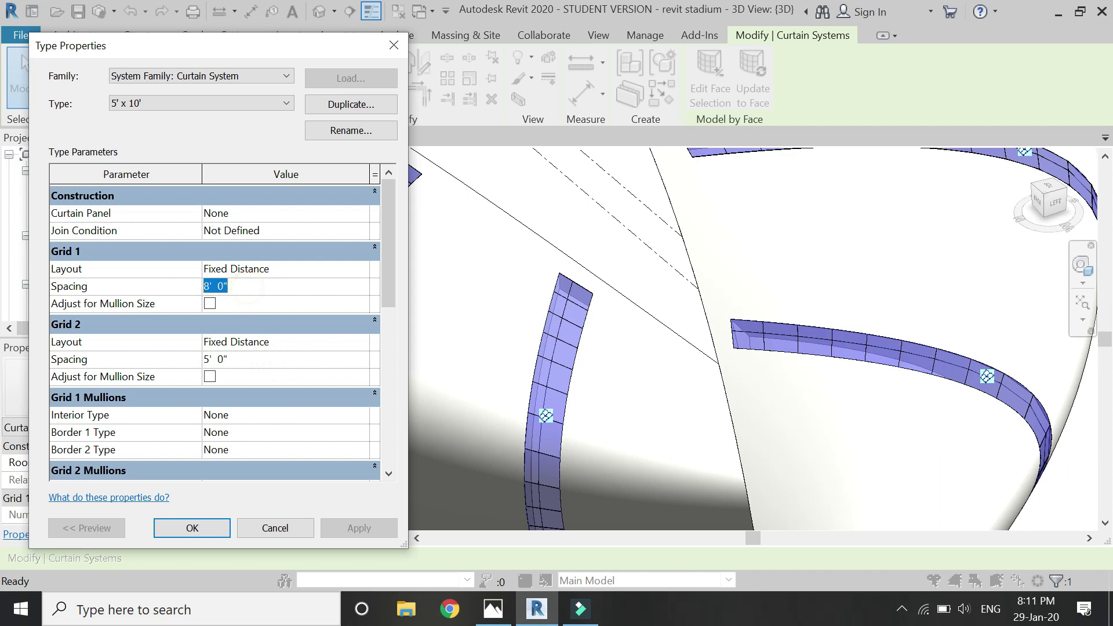
{"action": "left_click", "coordinate": [253, 361]}
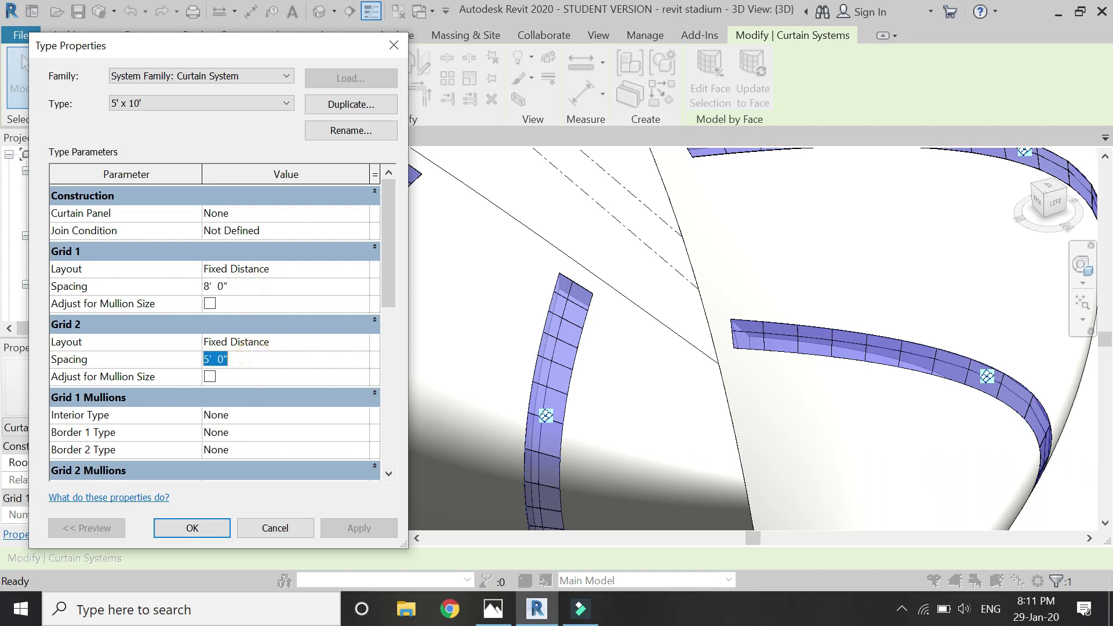
{"action": "type", "text": "8"}
{"action": "key", "text": "Return"}
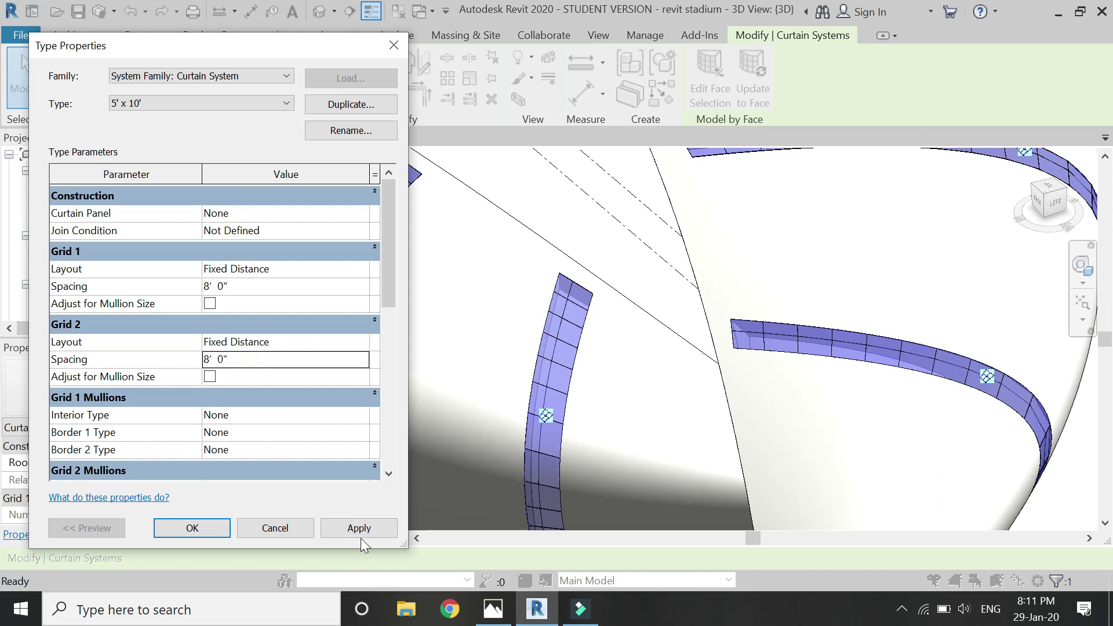
{"action": "left_click", "coordinate": [360, 529]}
{"action": "left_click", "coordinate": [361, 529]}
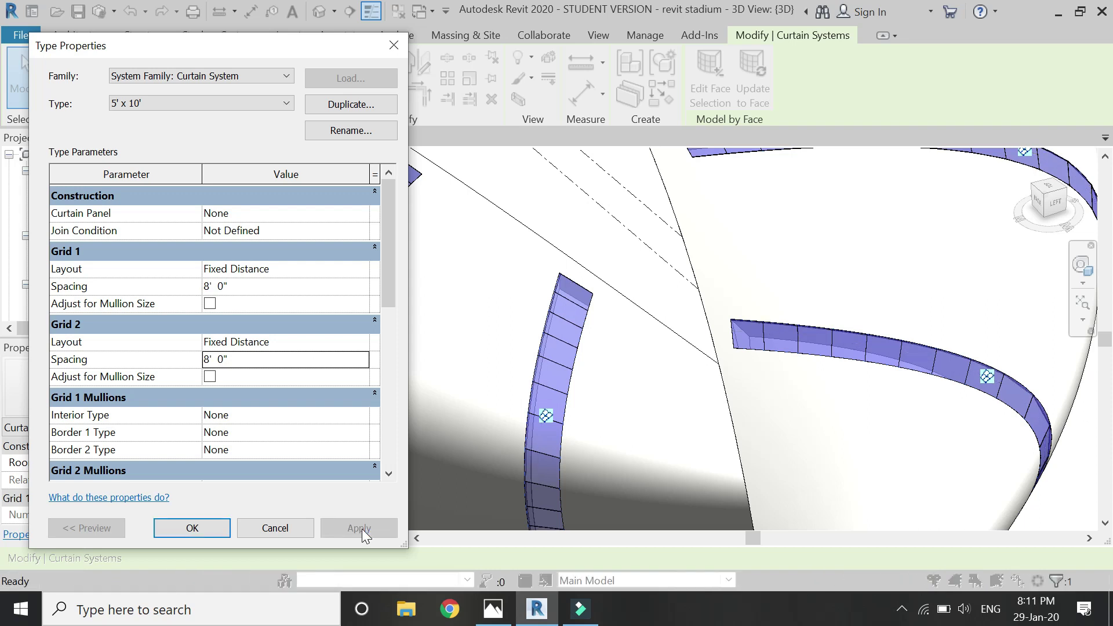
- Assign the 2.5" x 5" rectangular mullion as the Grid 1 interior type and accept the type changes
{"action": "scroll", "coordinate": [266, 354], "scroll_direction": "down", "scroll_amount": 1}
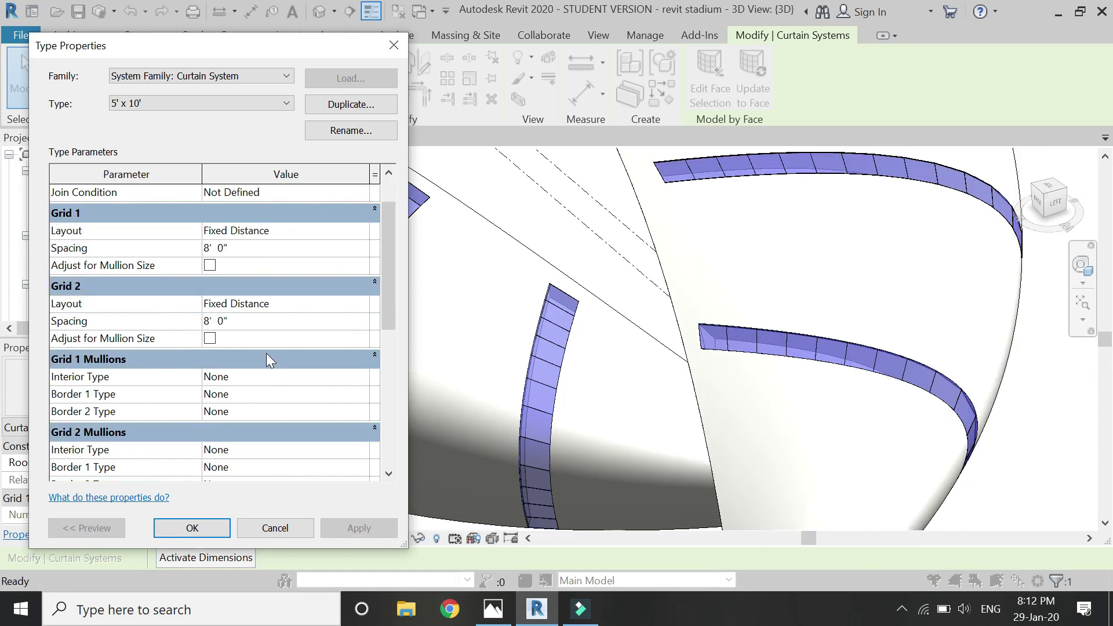
{"action": "left_click", "coordinate": [360, 378]}
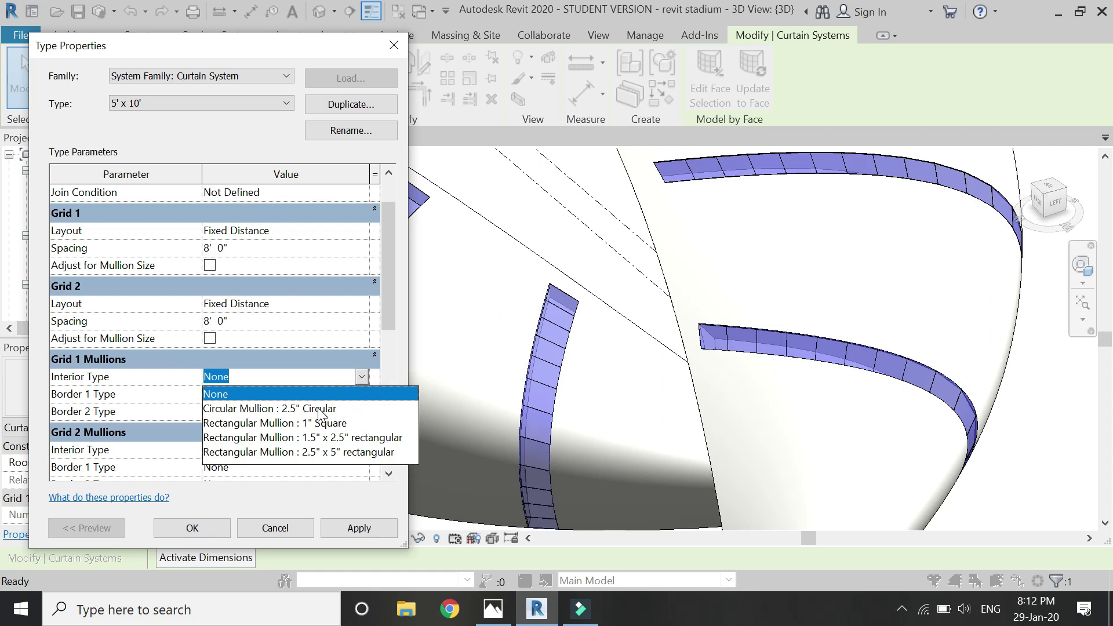
{"action": "left_click", "coordinate": [336, 452]}
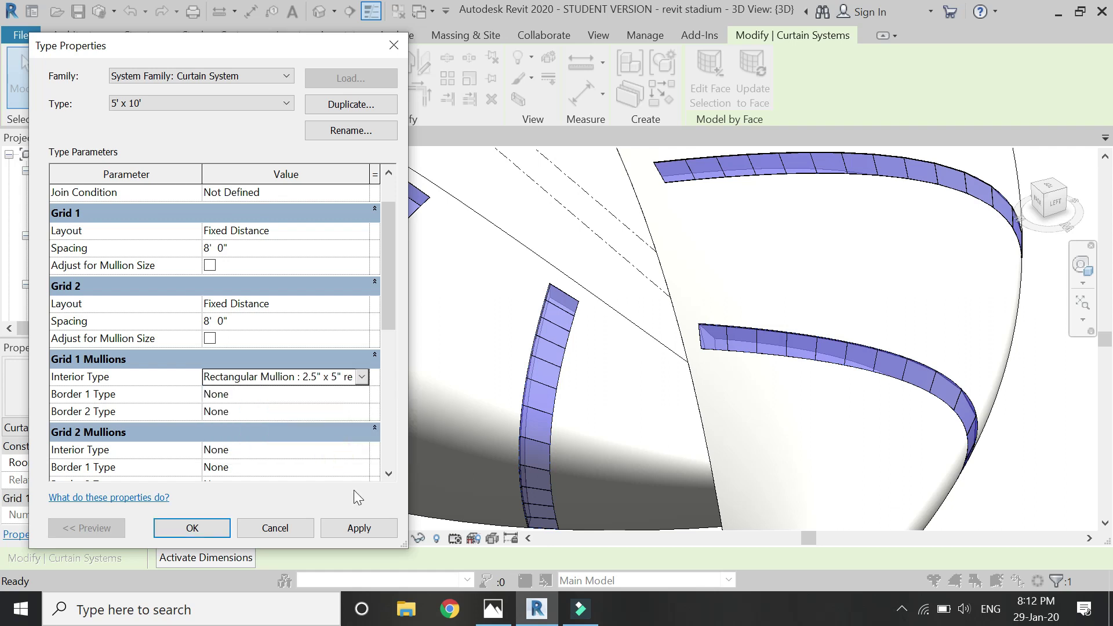
{"action": "left_click", "coordinate": [361, 529]}
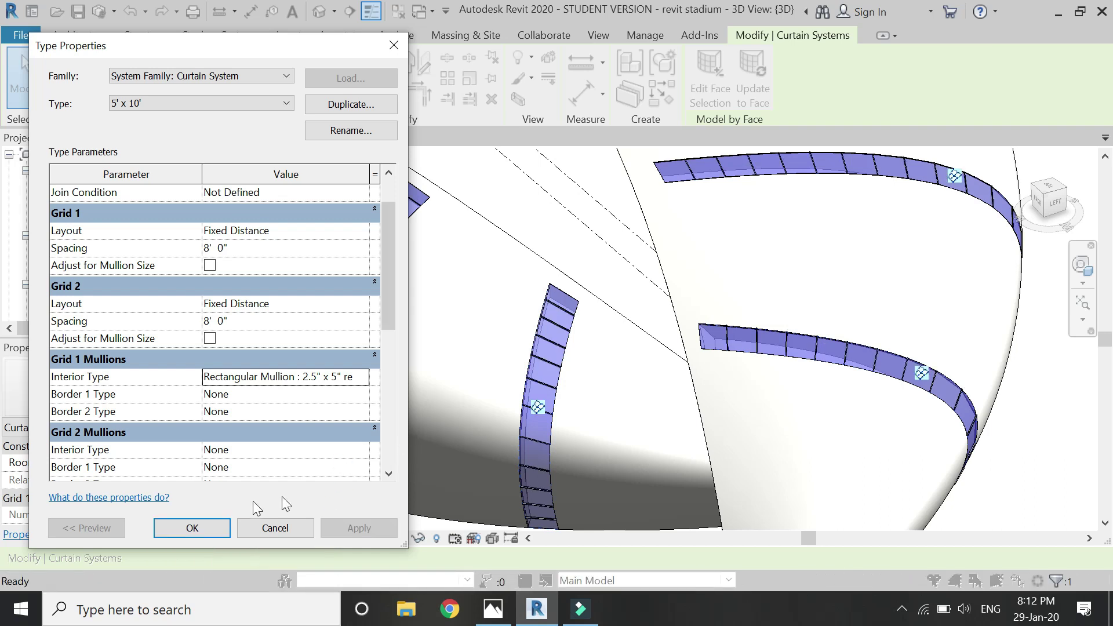
{"action": "left_click", "coordinate": [229, 524]}
- Reopen the curtain system's type settings and assign the 2.5" x 5" rectangular mullion as the Grid 2 interior type, accepting the panel warnings
{"action": "scroll", "coordinate": [548, 366], "scroll_direction": "up", "scroll_amount": 10}
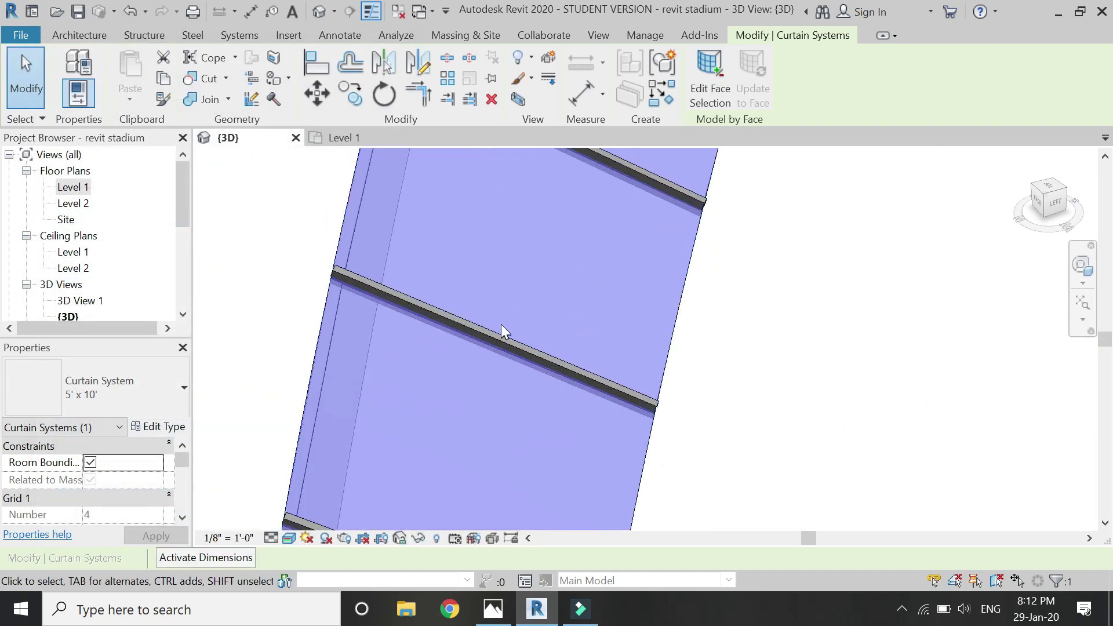
{"action": "scroll", "coordinate": [509, 290], "scroll_direction": "down", "scroll_amount": 2}
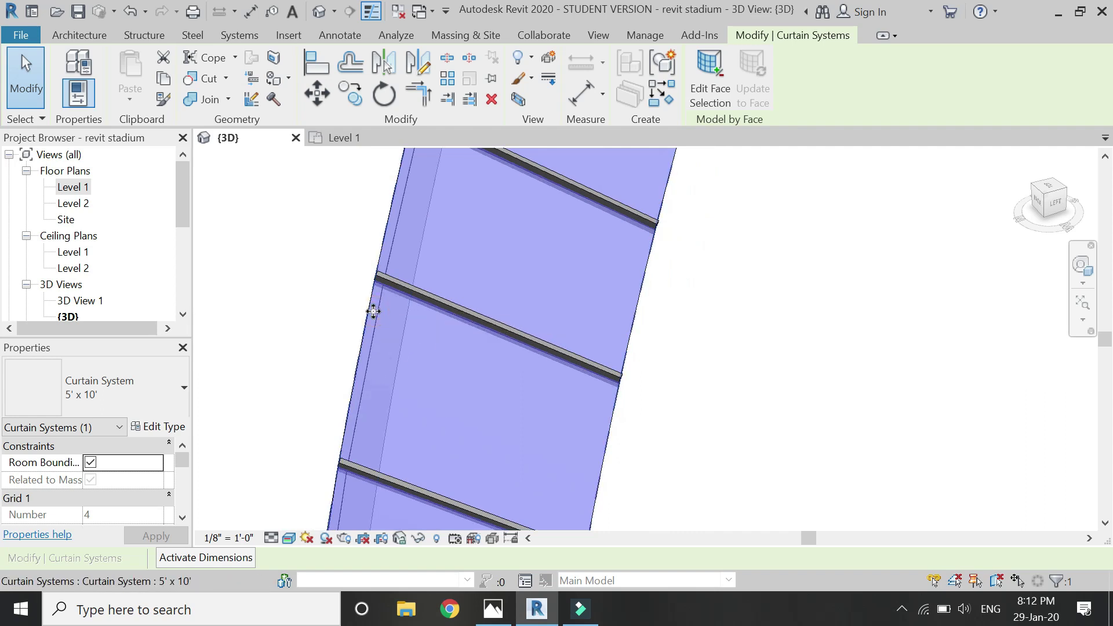
{"action": "left_click", "coordinate": [162, 428]}
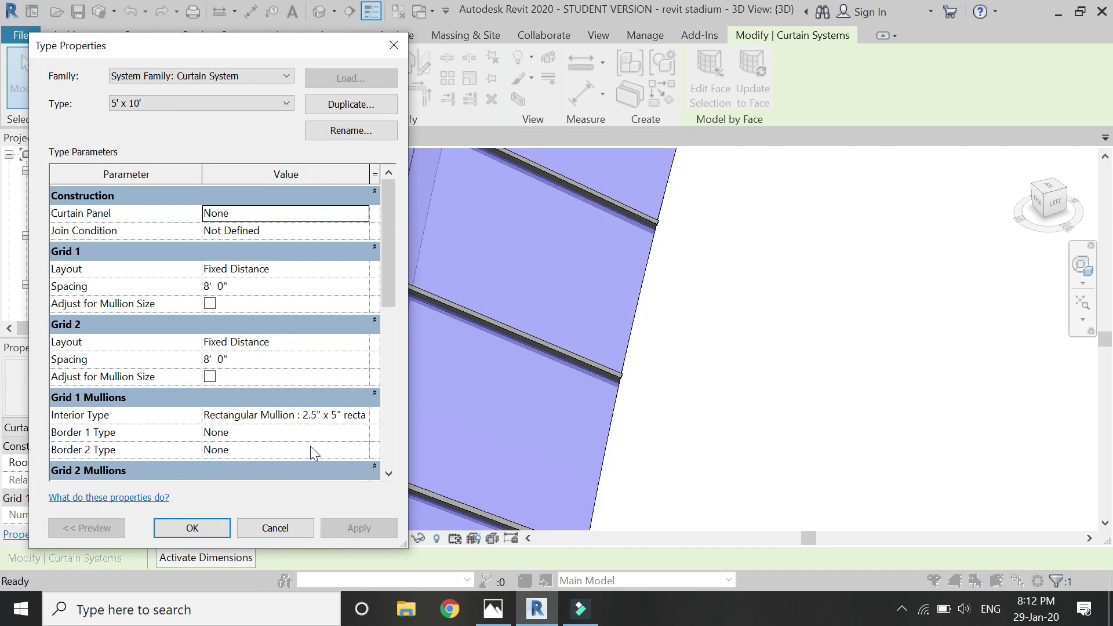
{"action": "scroll", "coordinate": [313, 442], "scroll_direction": "down", "scroll_amount": 2}
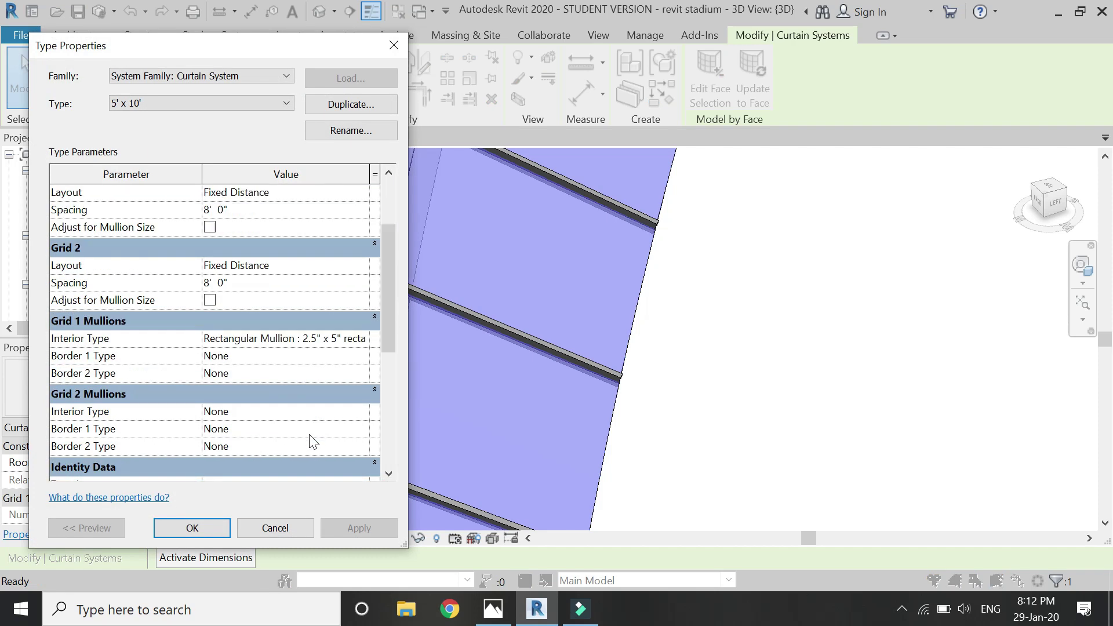
{"action": "left_click", "coordinate": [366, 412]}
{"action": "left_click", "coordinate": [362, 411]}
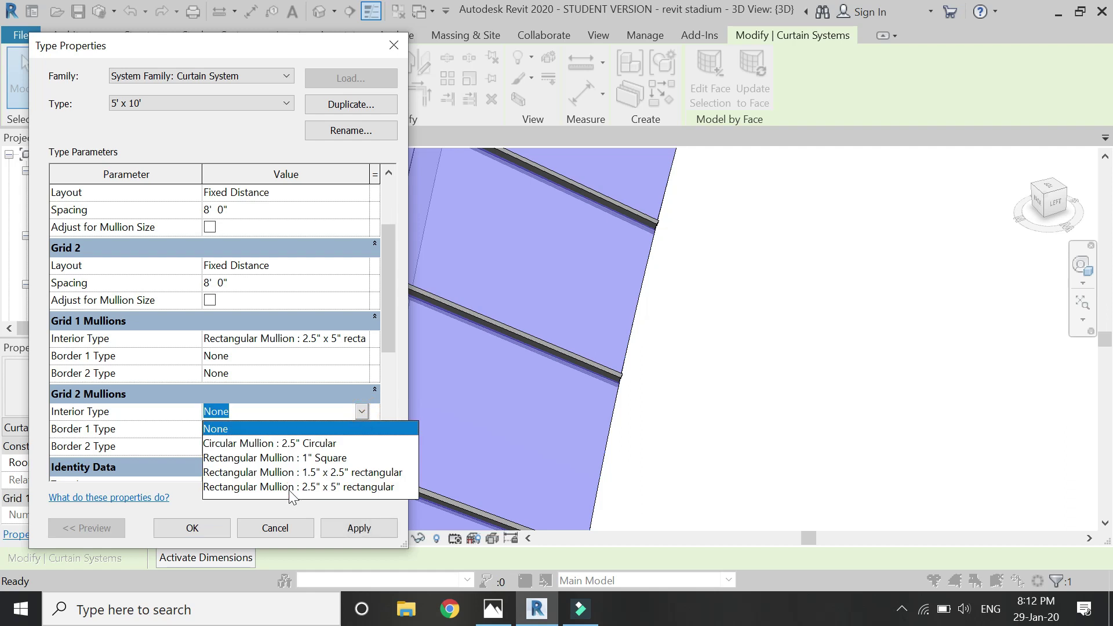
{"action": "left_click", "coordinate": [290, 485]}
{"action": "left_click", "coordinate": [335, 522]}
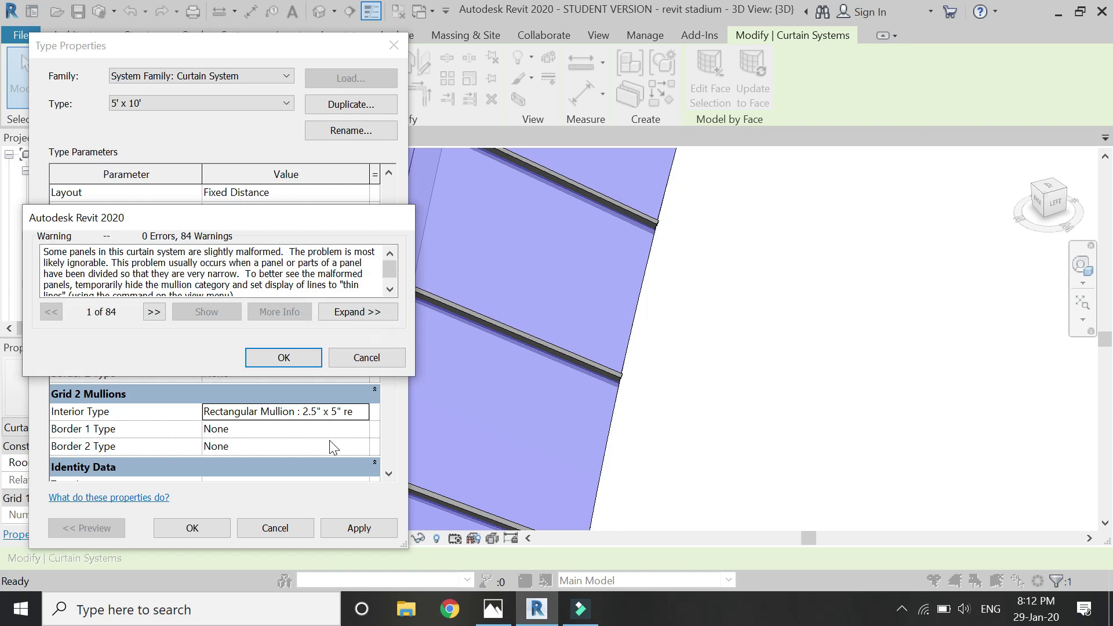
{"action": "left_click", "coordinate": [284, 357]}
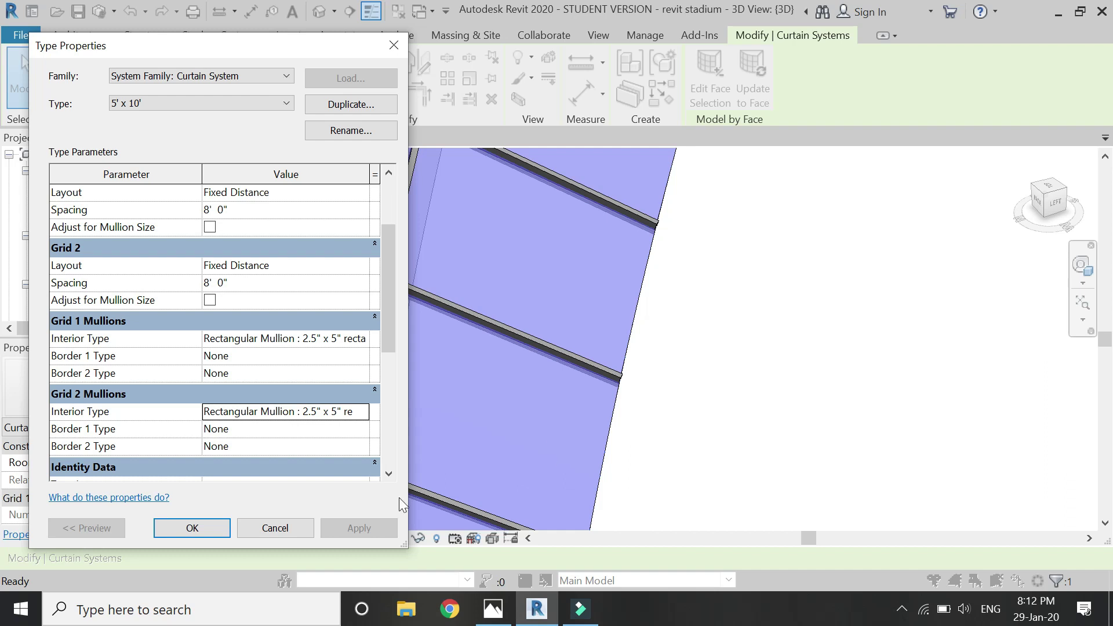
{"action": "left_click", "coordinate": [206, 529]}
{"action": "scroll", "coordinate": [581, 431], "scroll_direction": "down", "scroll_amount": 4}
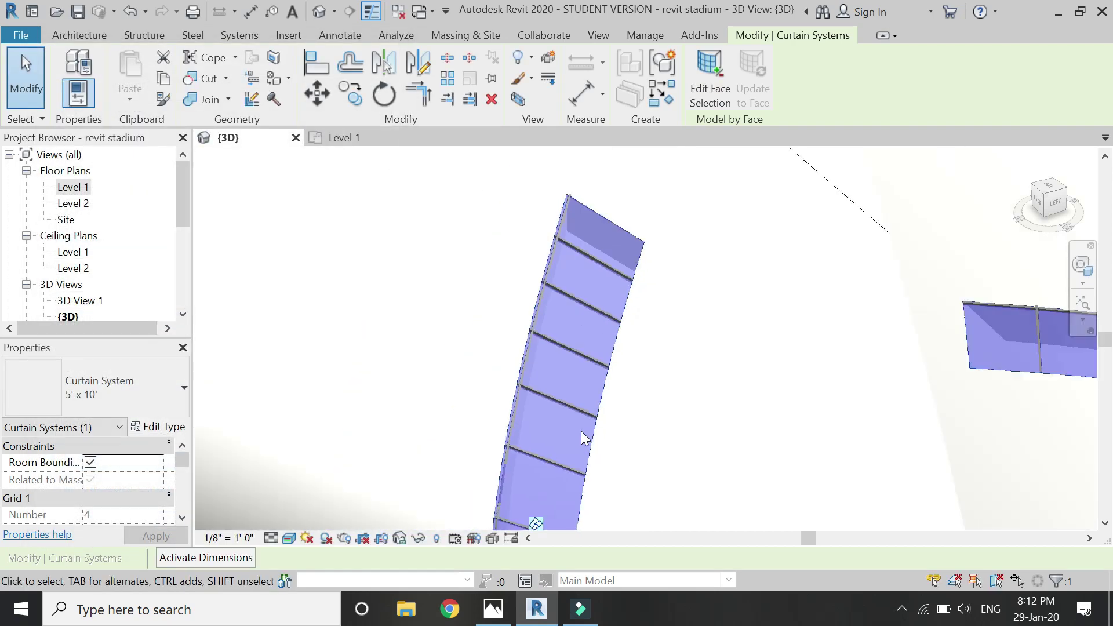